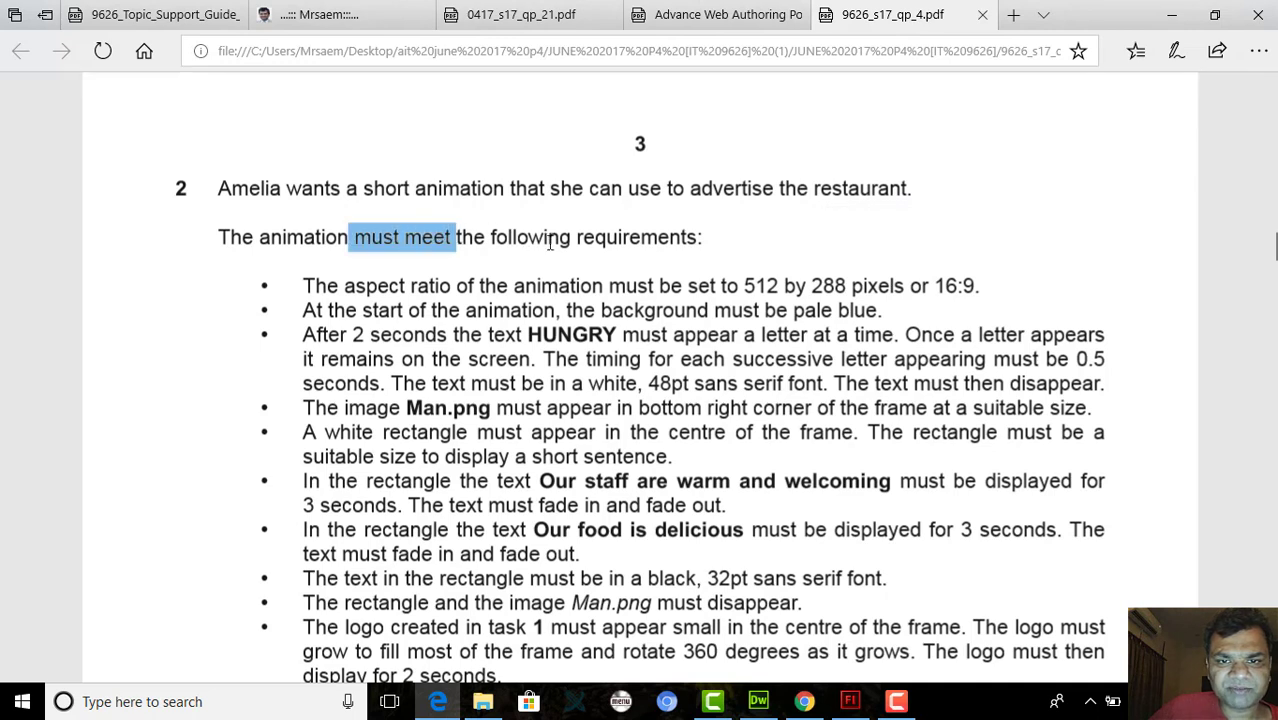
Read the animation requirements for task 2, switch to Flash, and create a new ActionScript 2.0 document
scroll(592, 381, down, 1)
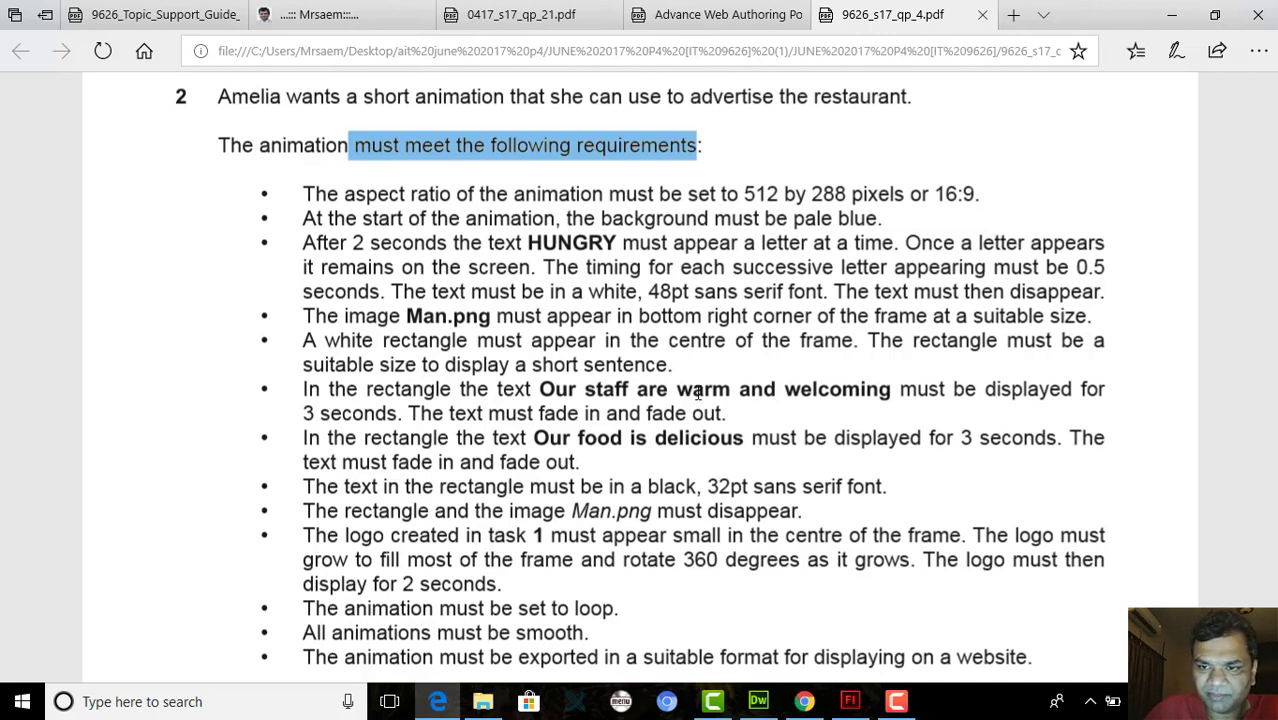
scroll(568, 404, down, 3)
scroll(568, 404, up, 3)
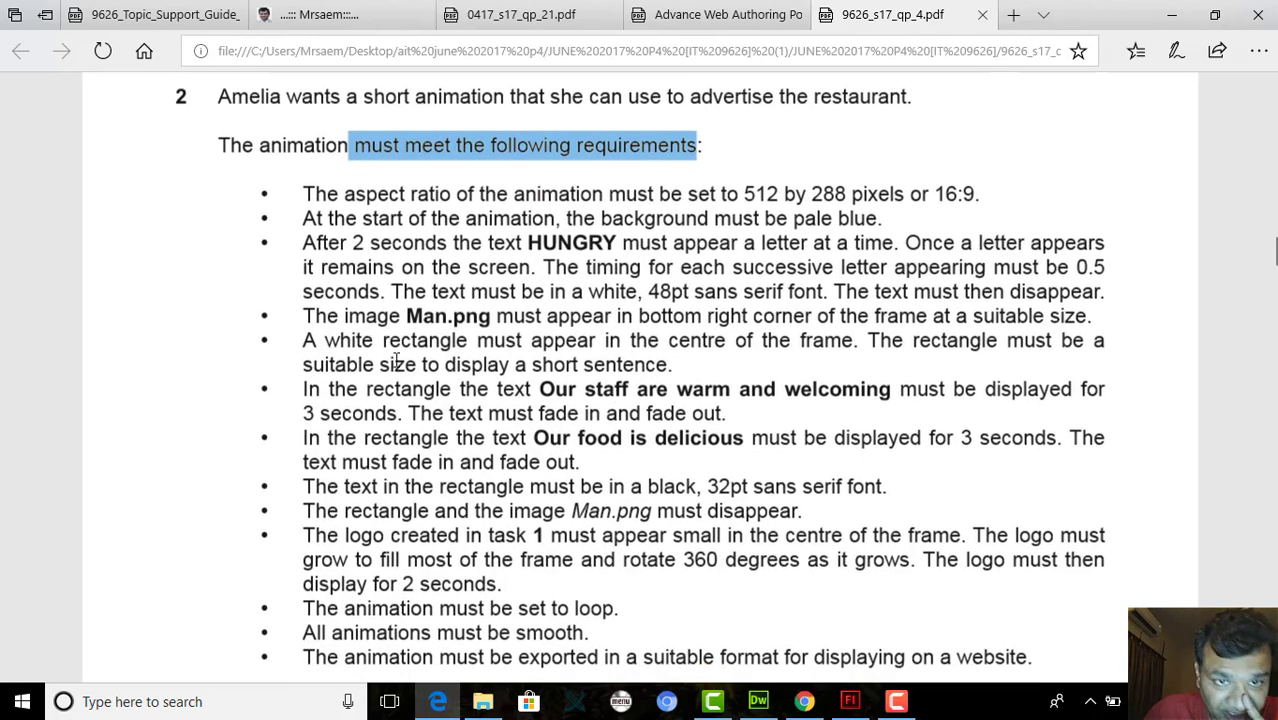
click(850, 701)
click(500, 334)
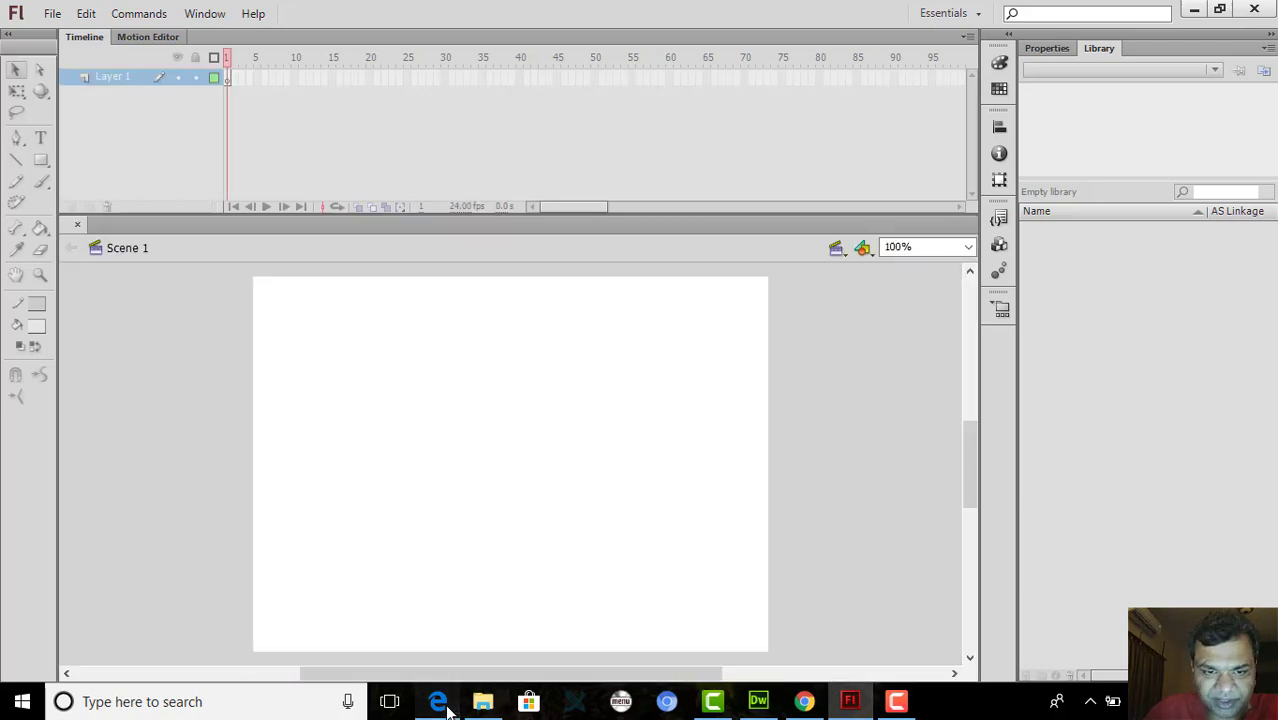
Show the document properties and set the stage width to the required 512 px
click(445, 705)
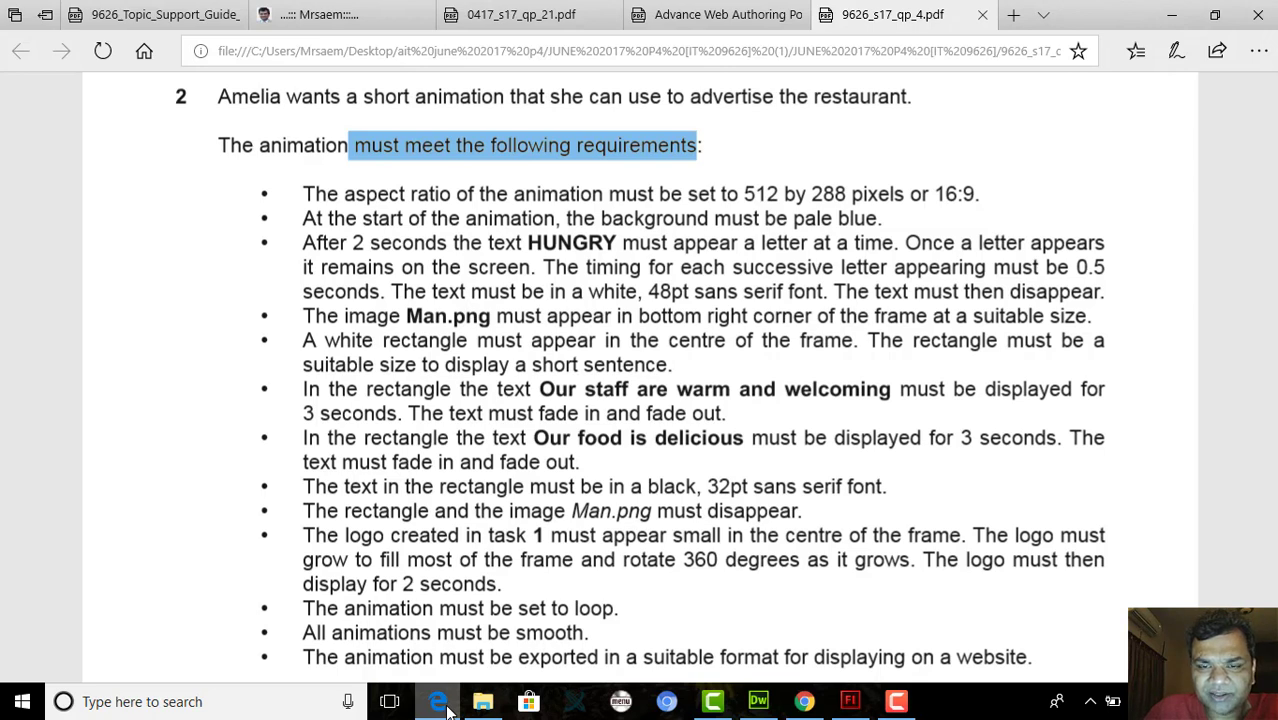
click(445, 705)
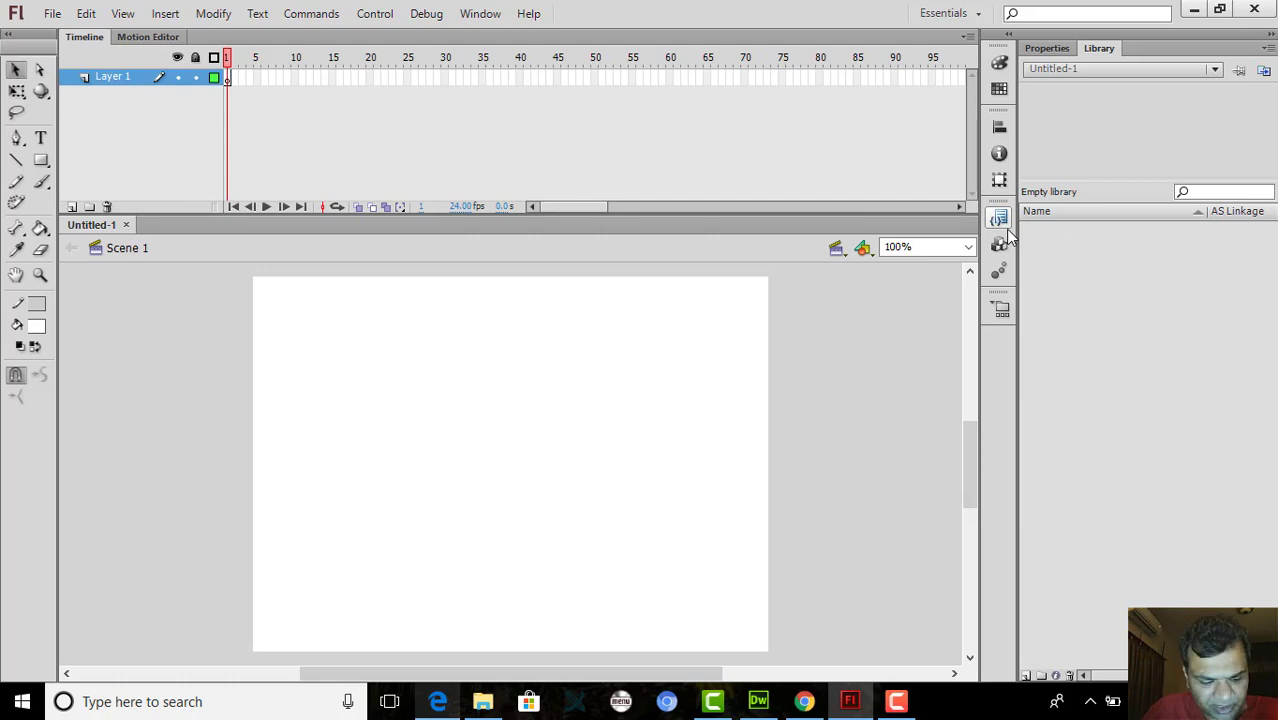
click(480, 14)
click(545, 146)
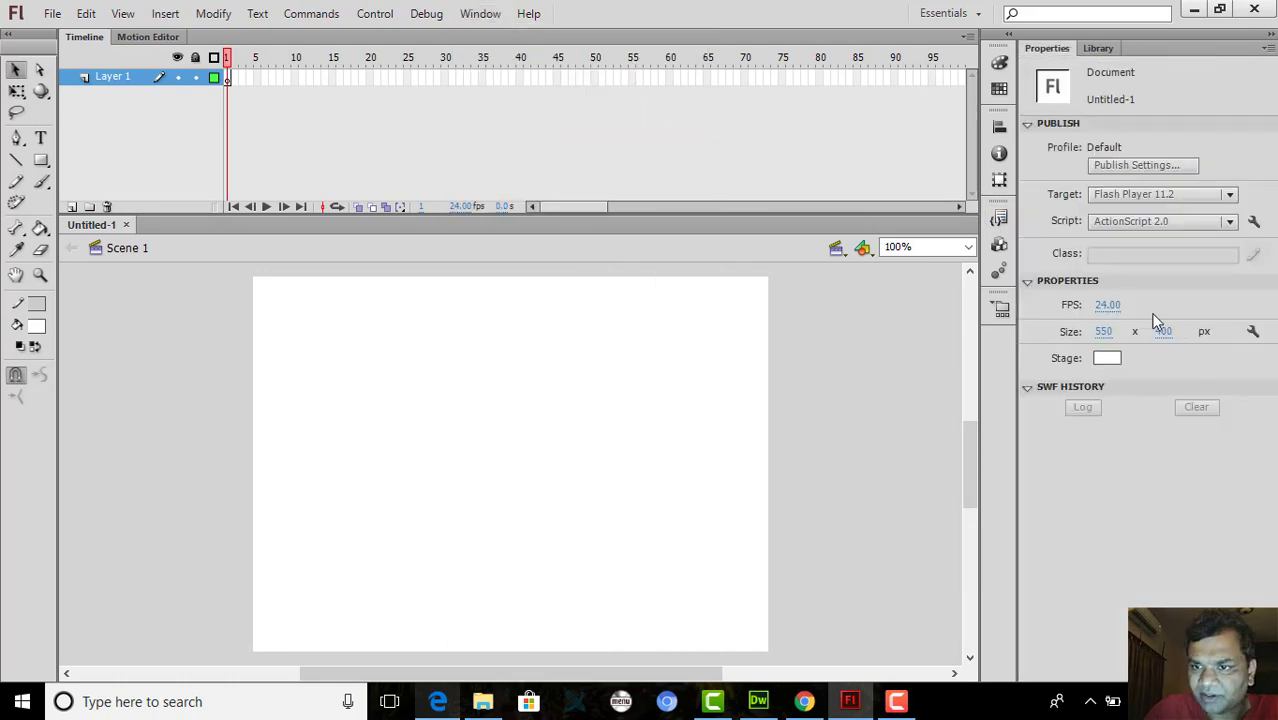
click(1106, 339)
text(512)
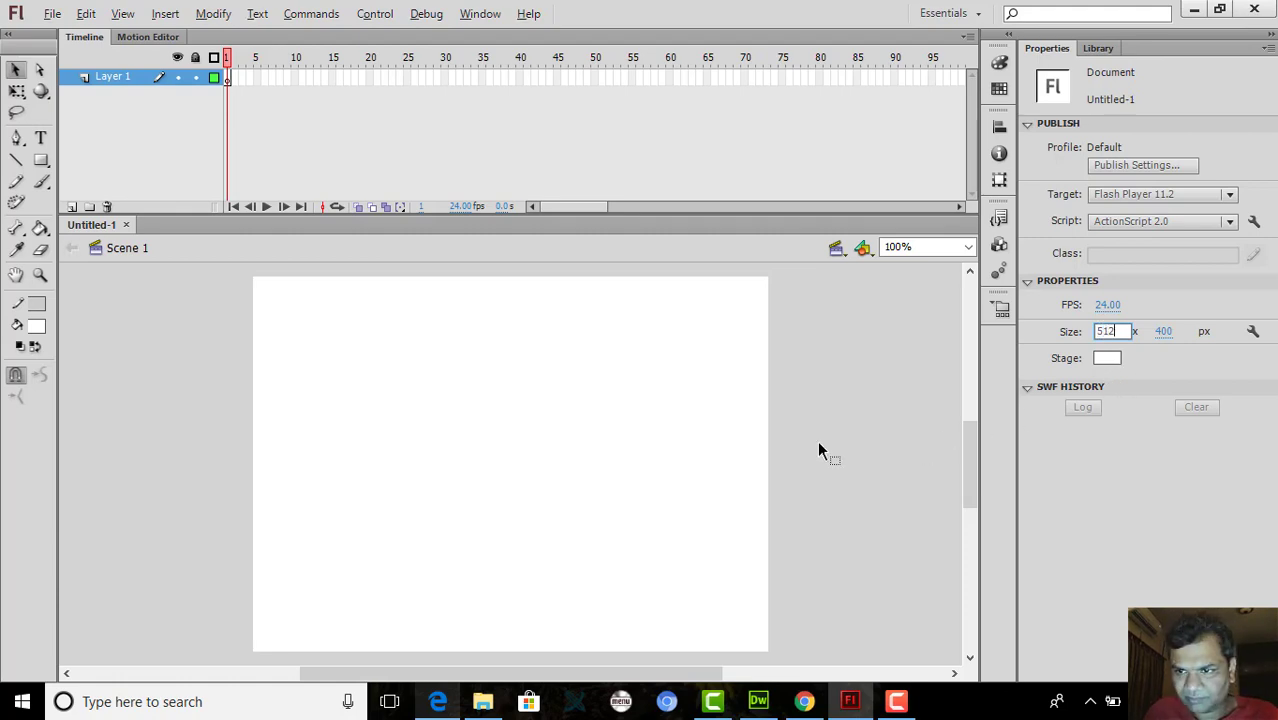
key(Return)
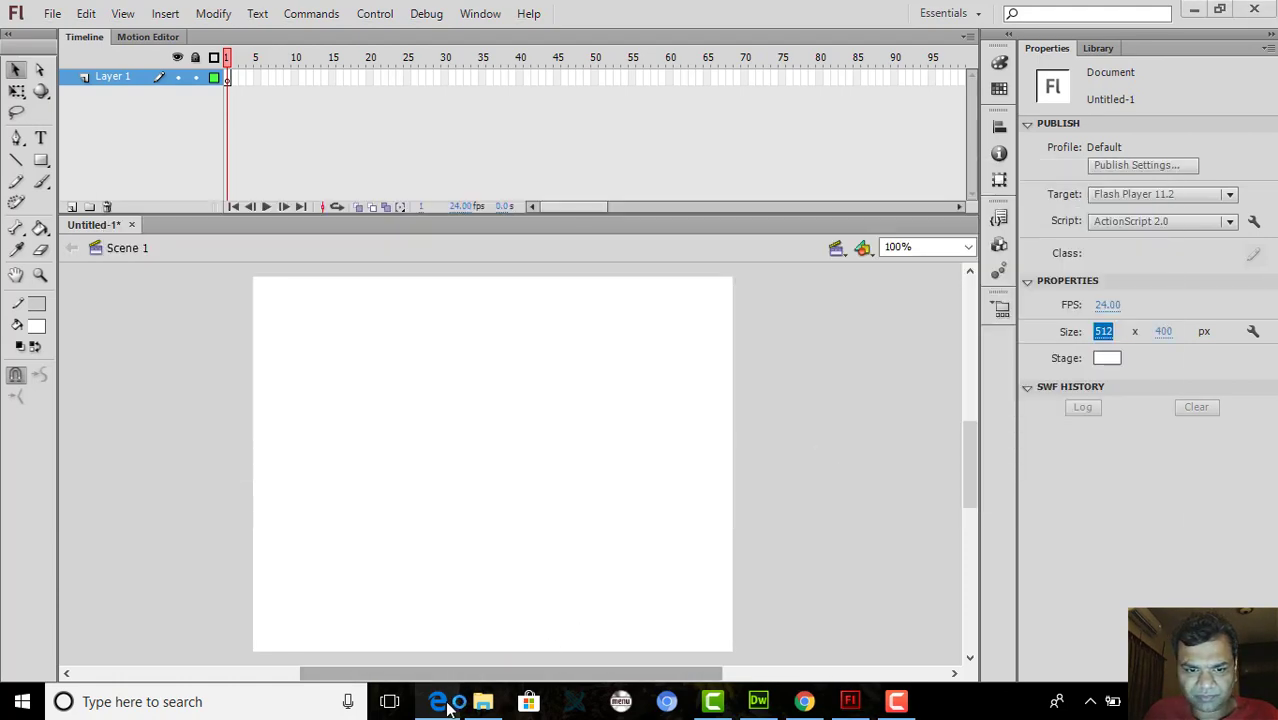
Check the required dimensions in the exam paper and set the stage height to 288 px
click(446, 704)
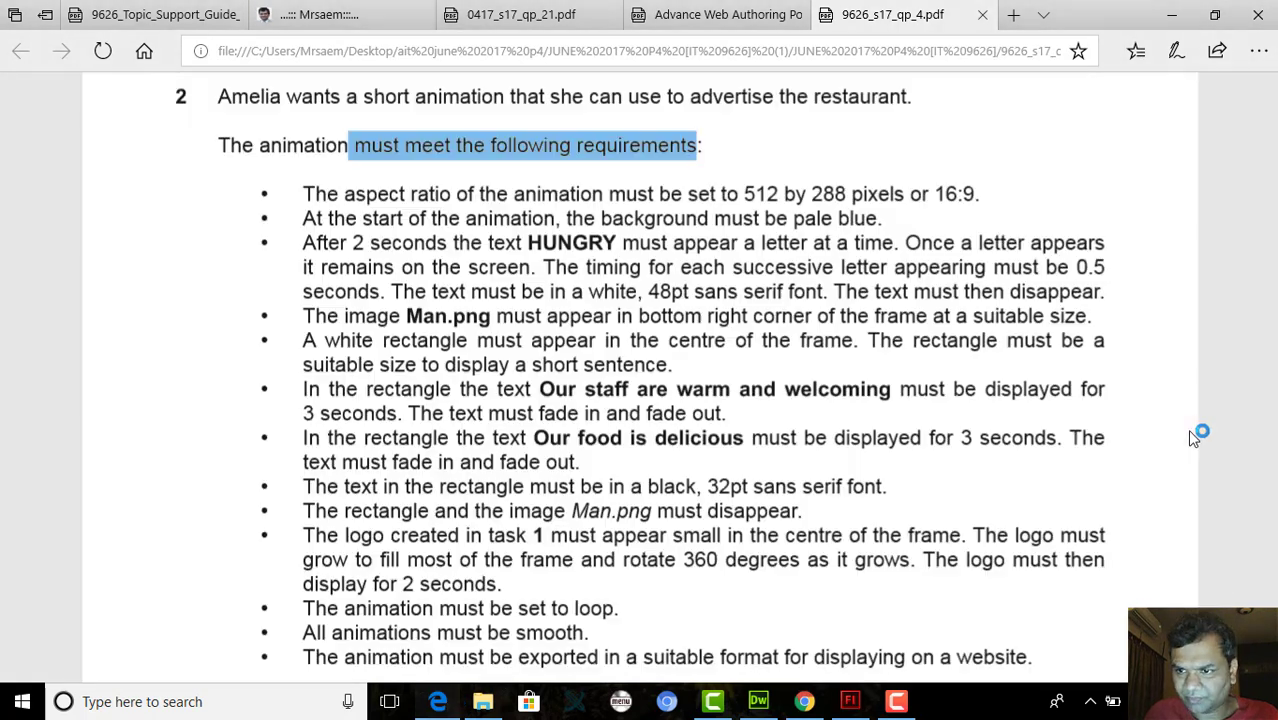
click(850, 701)
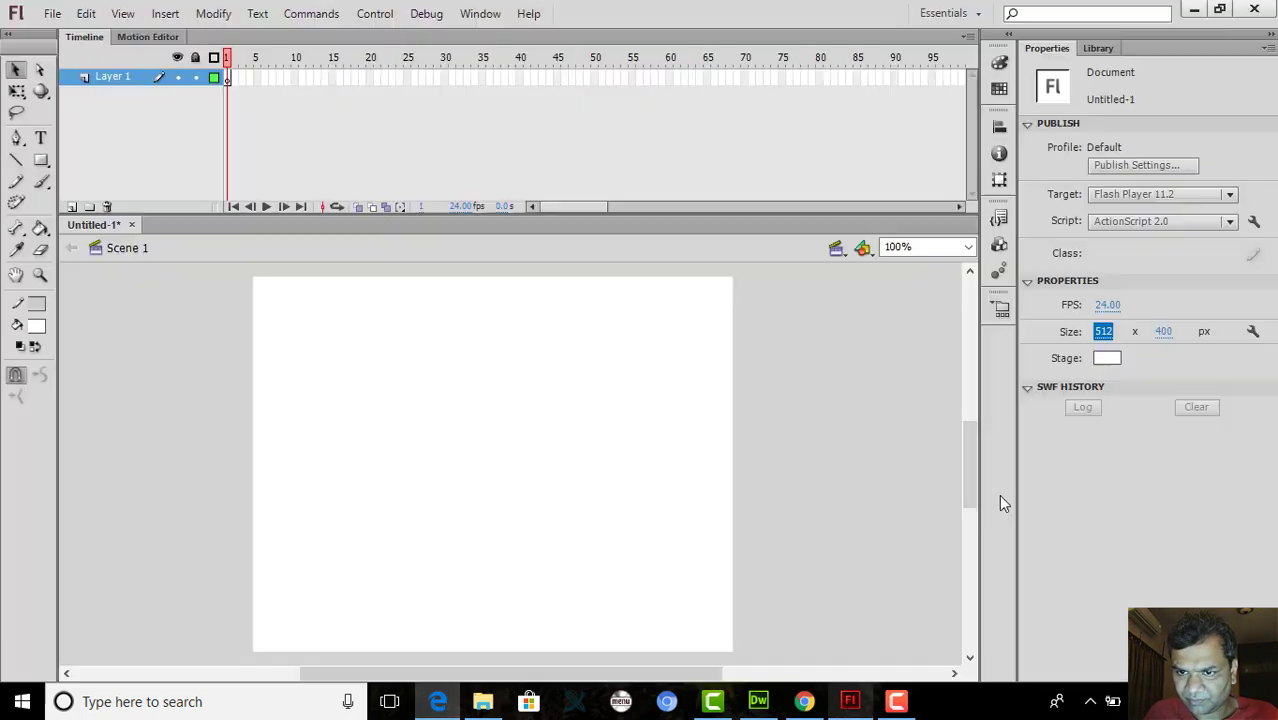
click(1164, 335)
click(1164, 335)
text(288)
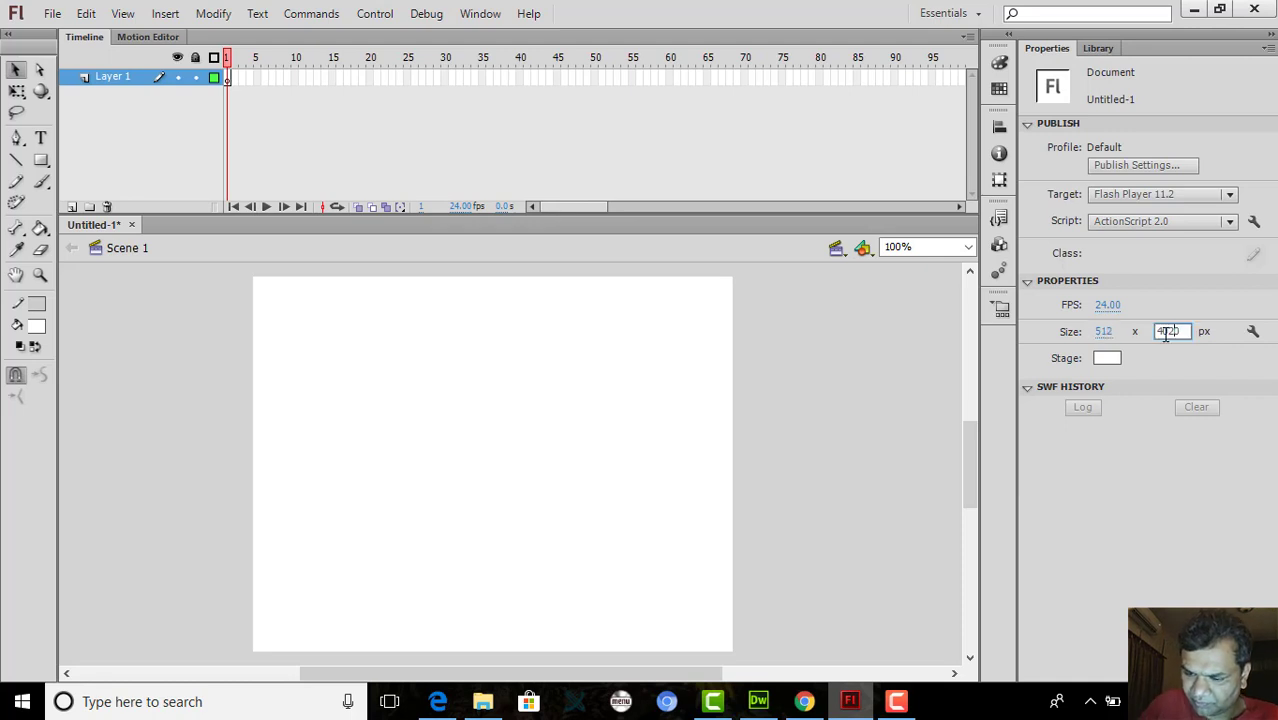
key(BackSpace)
key(BackSpace)
key(BackSpace)
key(BackSpace)
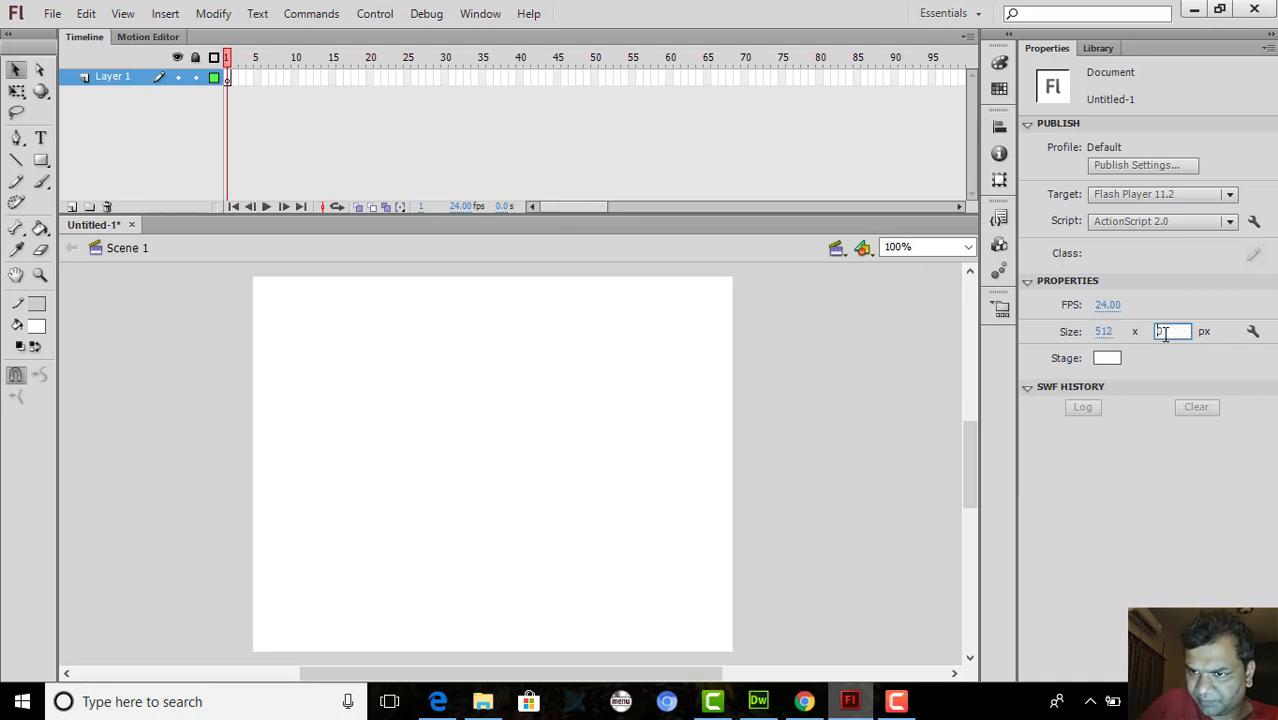
text(288)
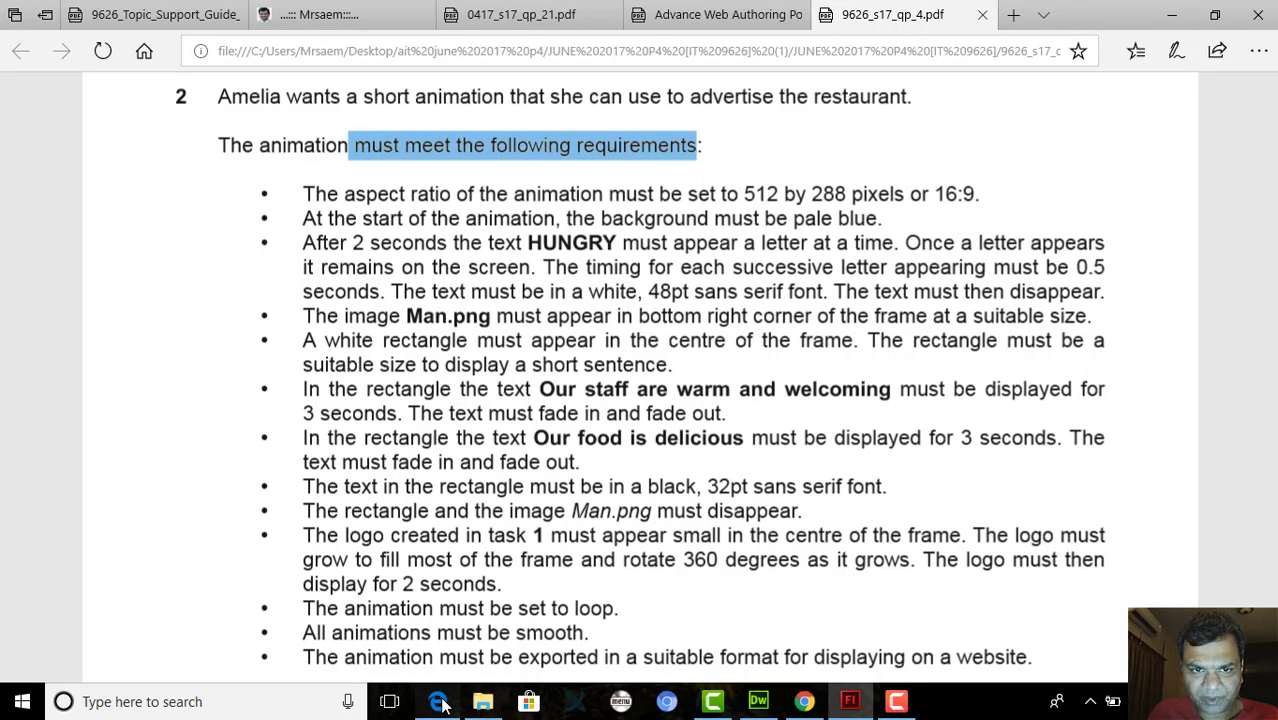
Check the background requirement in the exam paper and set the stage colour to a blue swatch
click(439, 702)
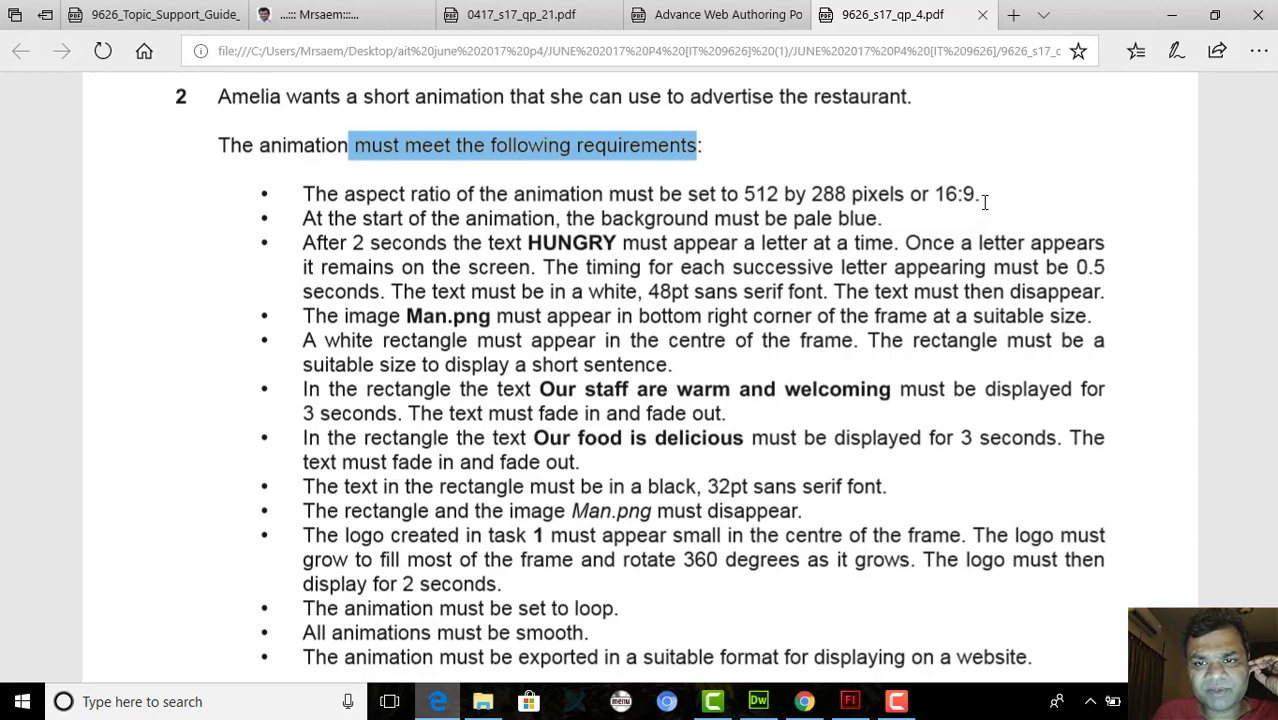
click(866, 703)
click(1104, 358)
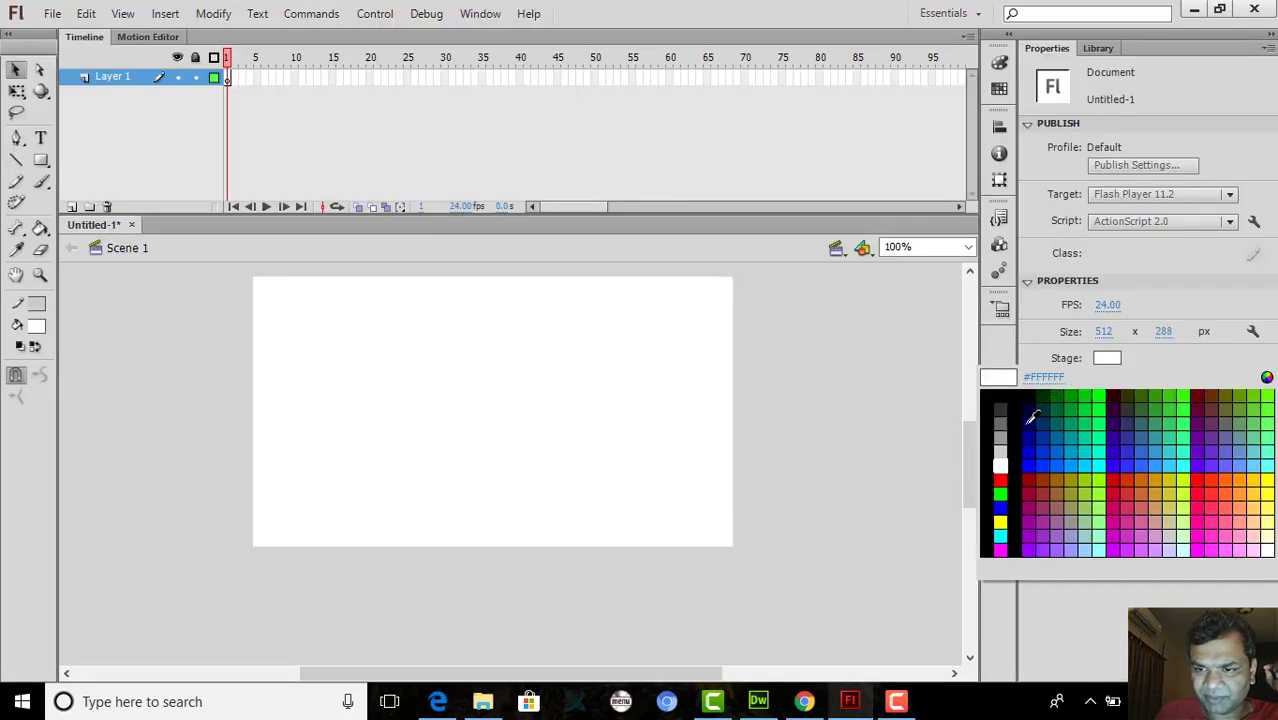
click(1062, 457)
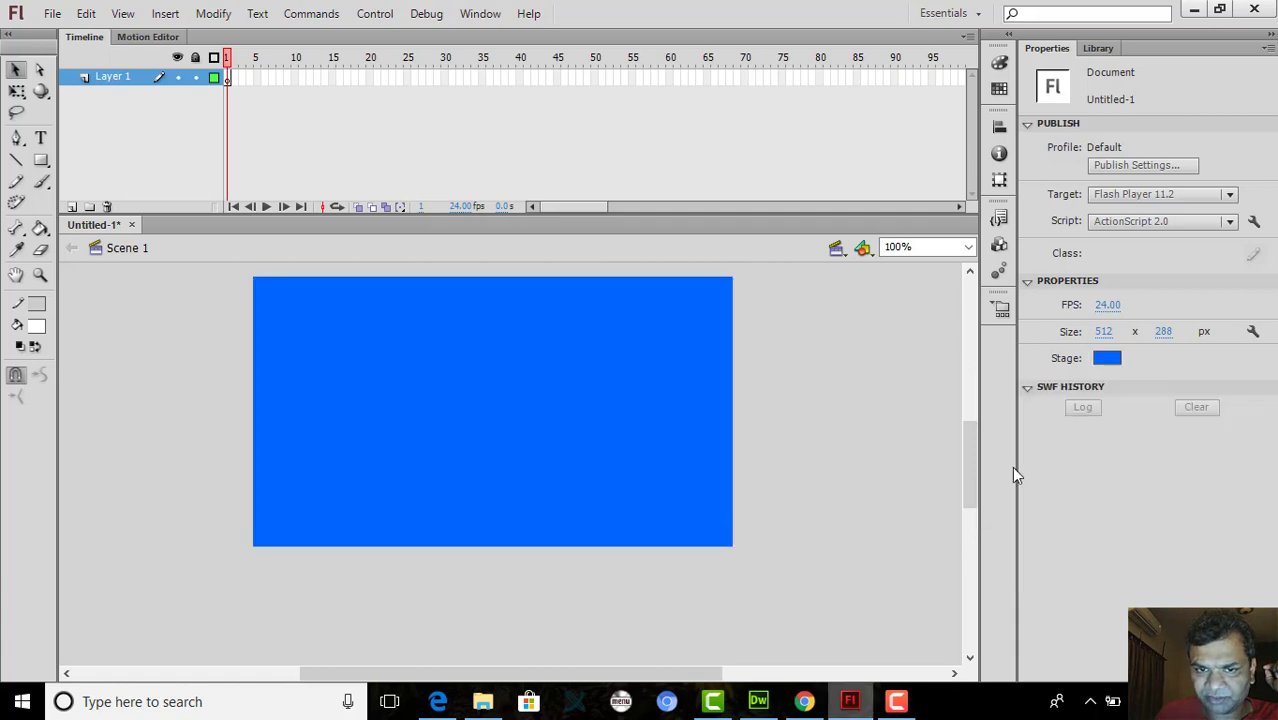
Read the remaining animation requirements in the exam paper, including the HUNGRY text timing, and return to Flash
click(449, 710)
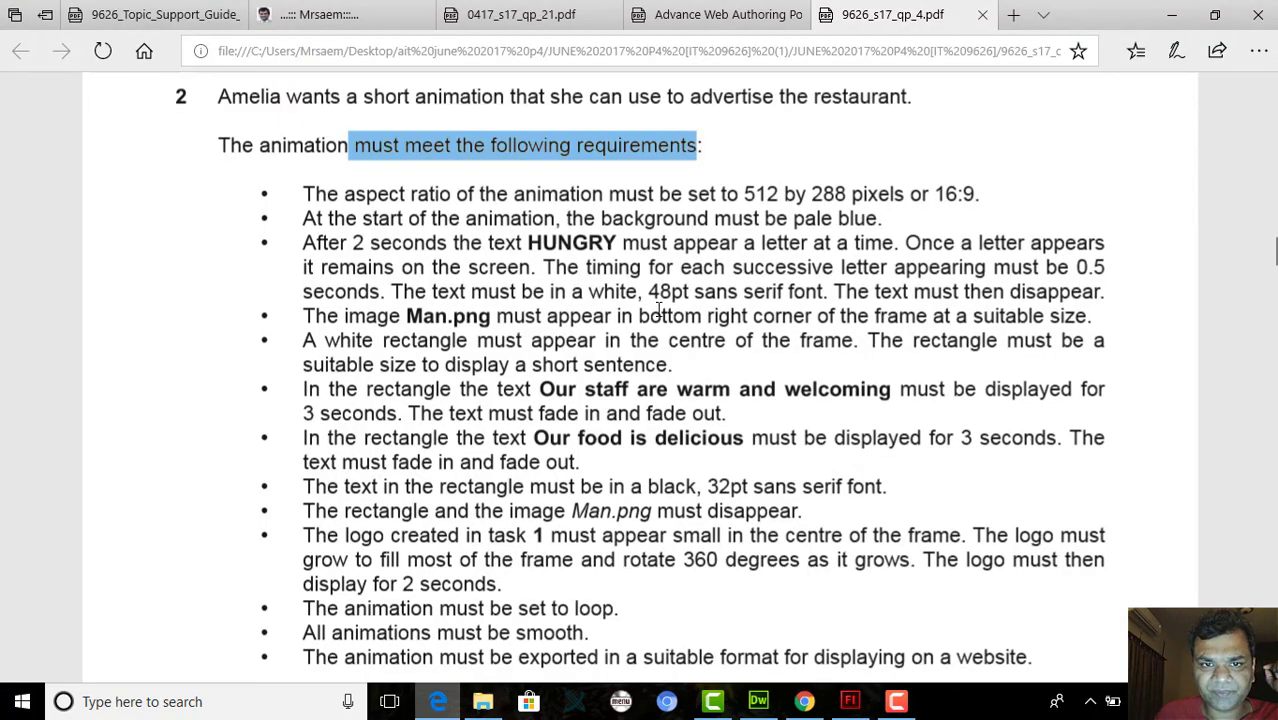
scroll(659, 307, down, 1)
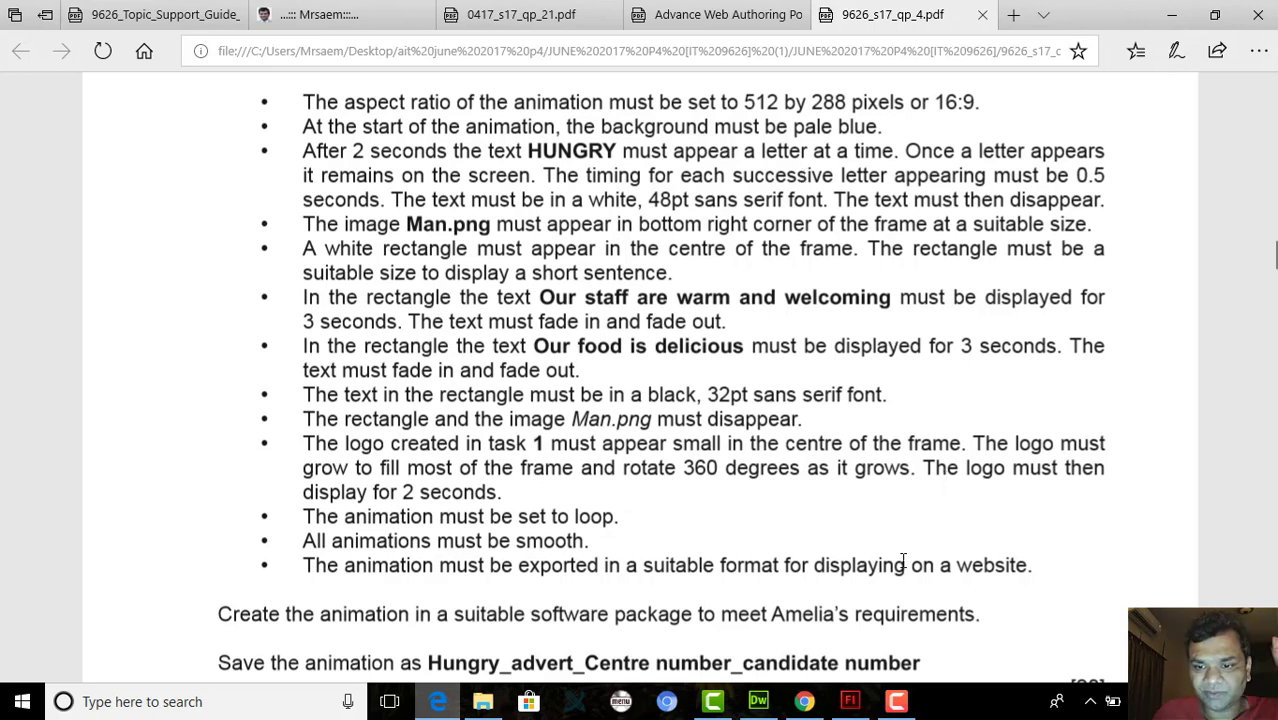
click(903, 705)
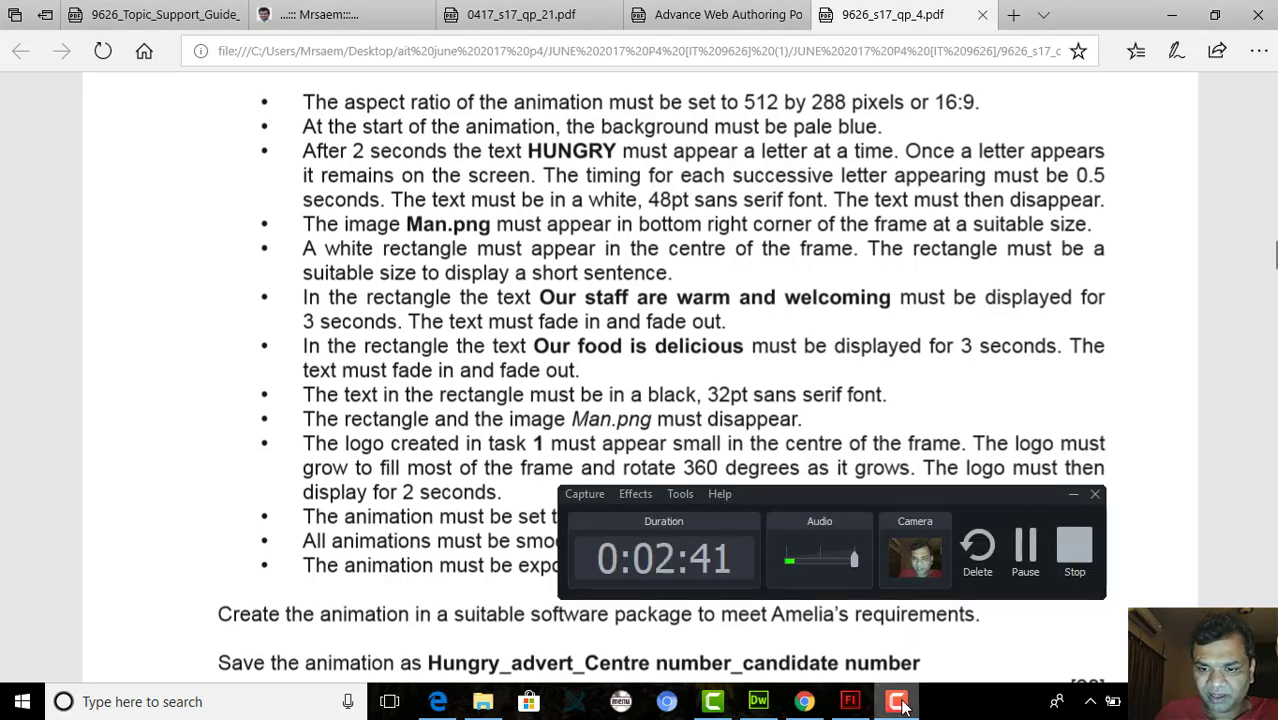
click(903, 705)
click(840, 704)
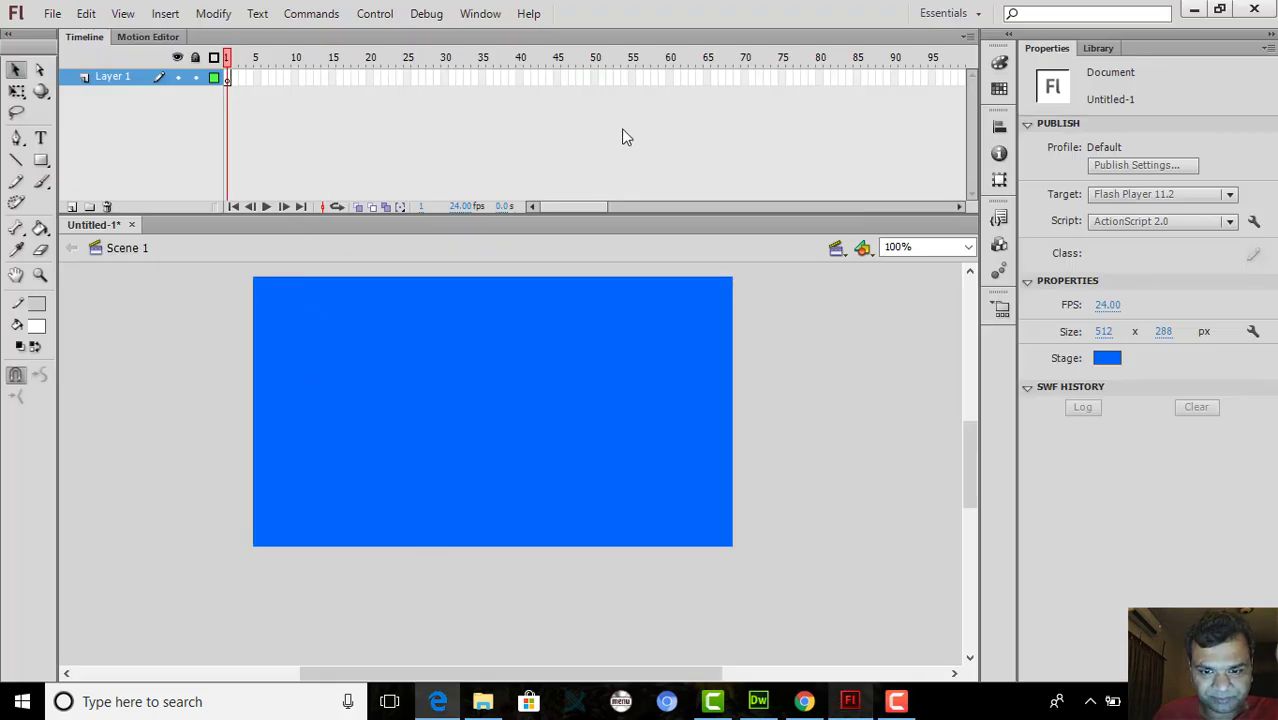
click(669, 79)
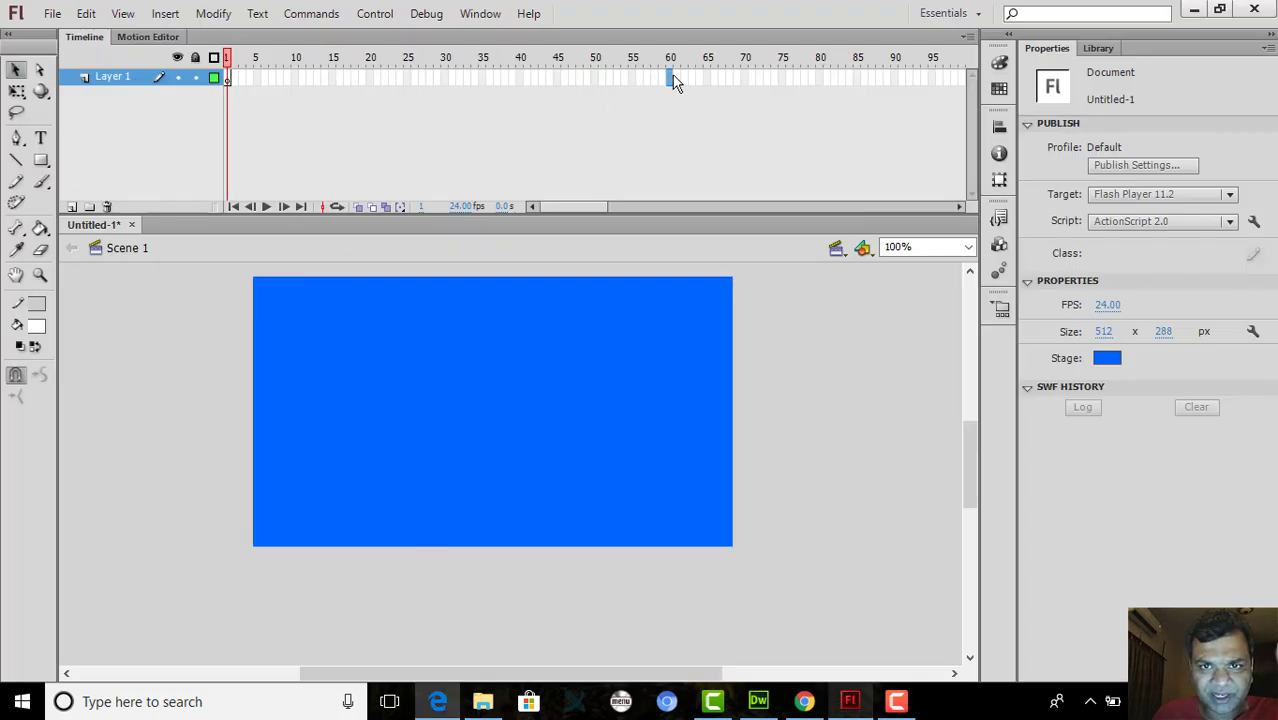
right_click(672, 80)
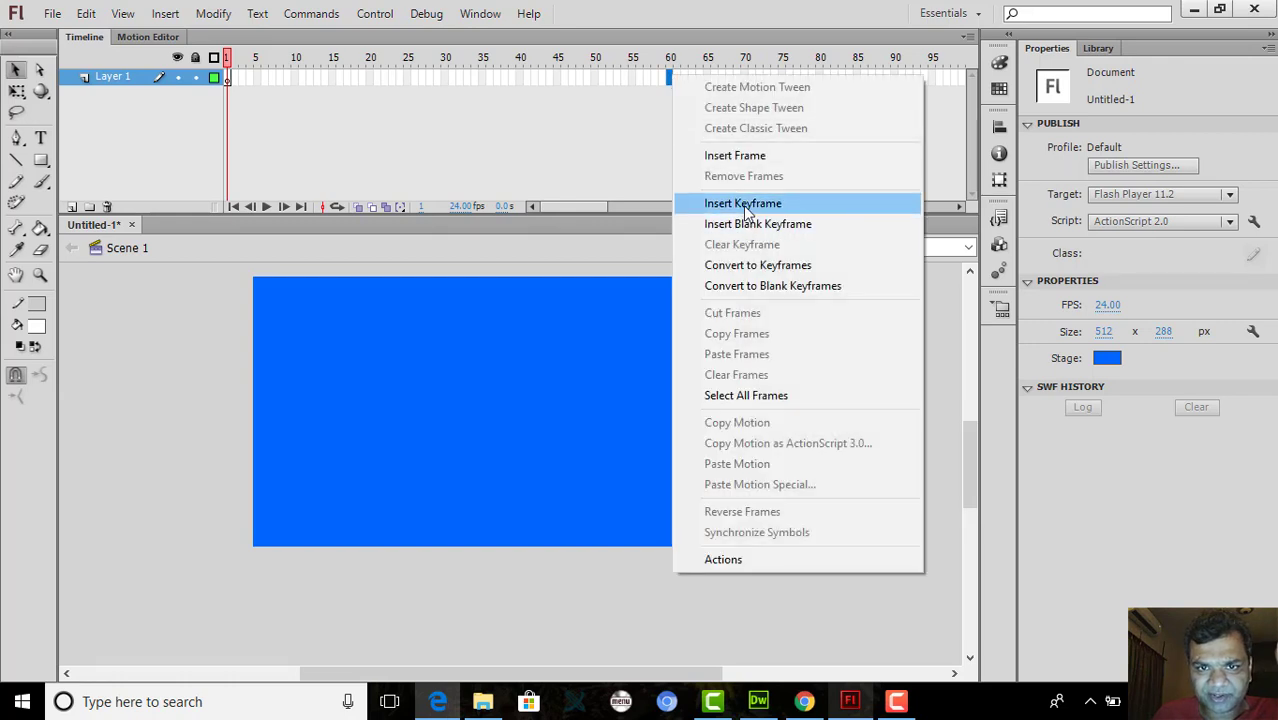
click(700, 204)
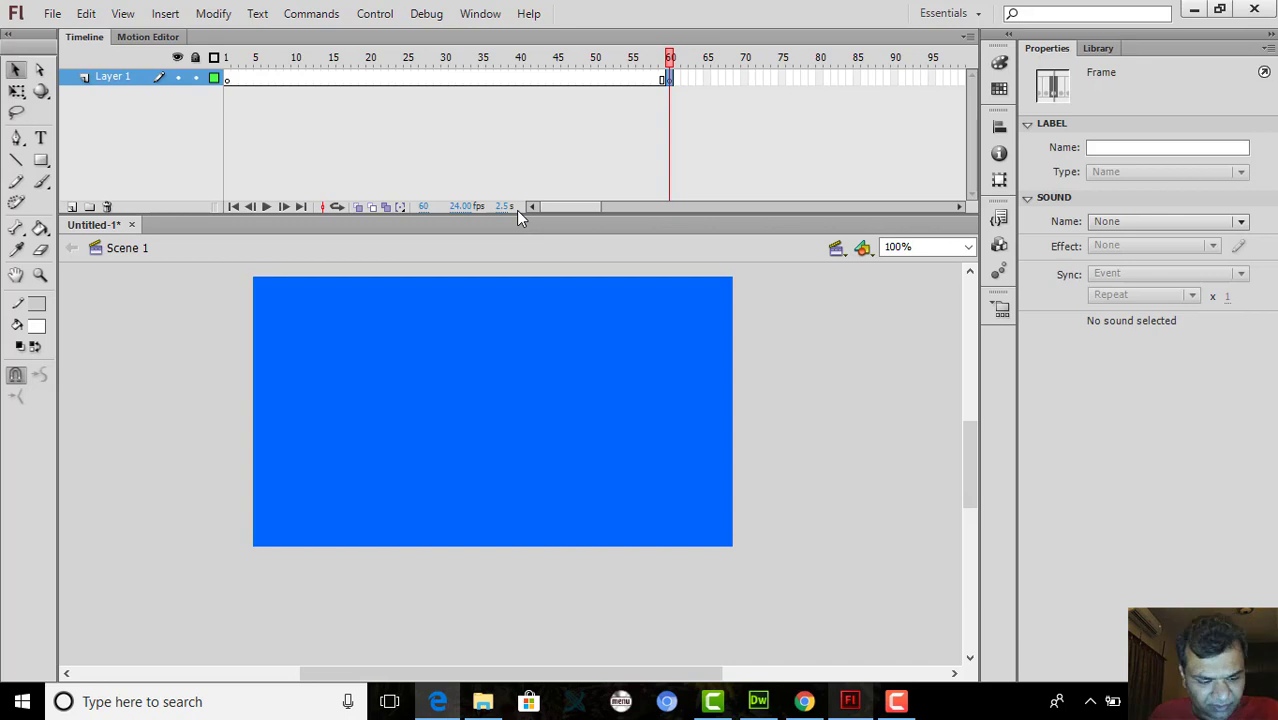
key(ctrl+z)
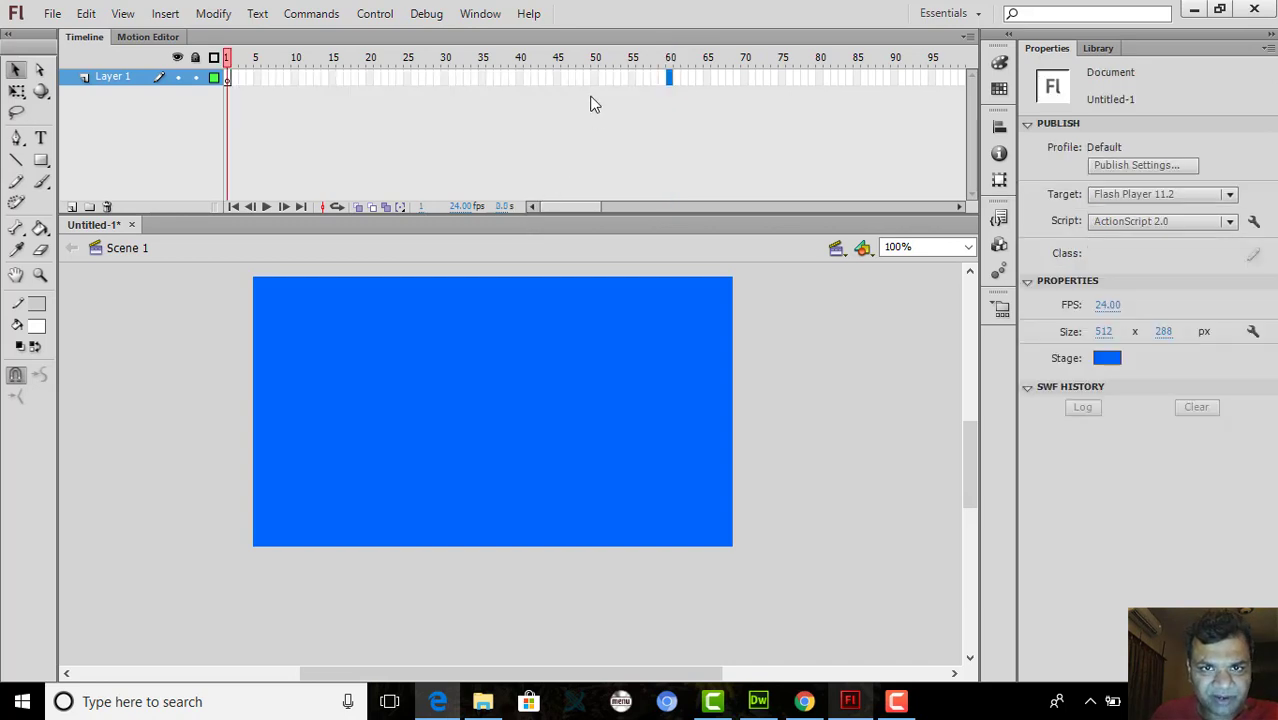
Insert a keyframe at frame 50 of Layer 1
click(593, 77)
right_click(592, 77)
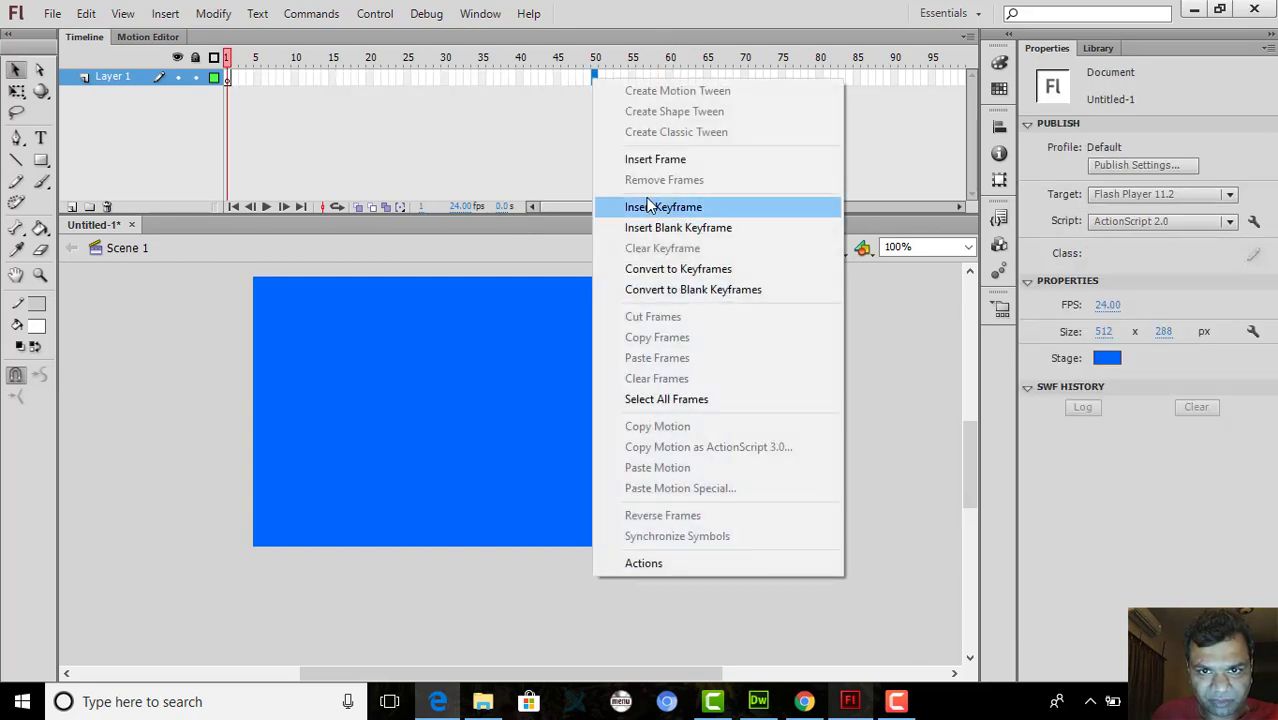
click(648, 203)
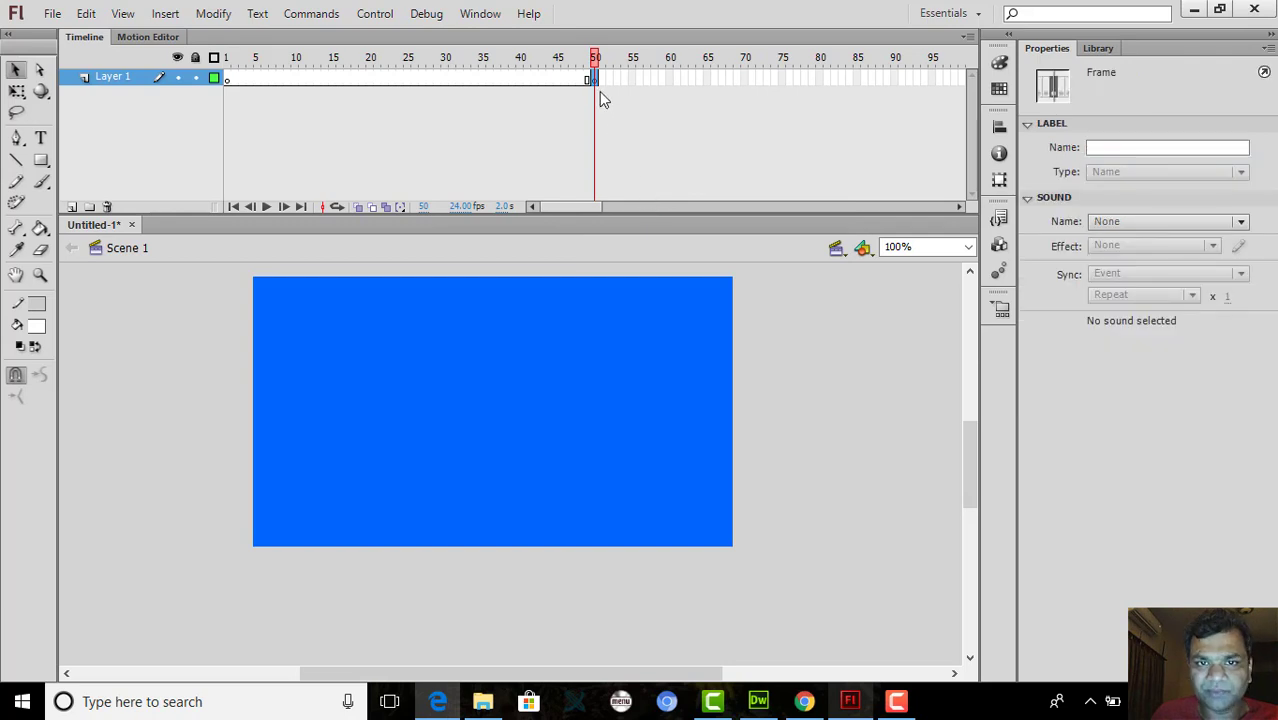
Rename Layer 1 as BACKGROUND
click(107, 79)
double_click(108, 78)
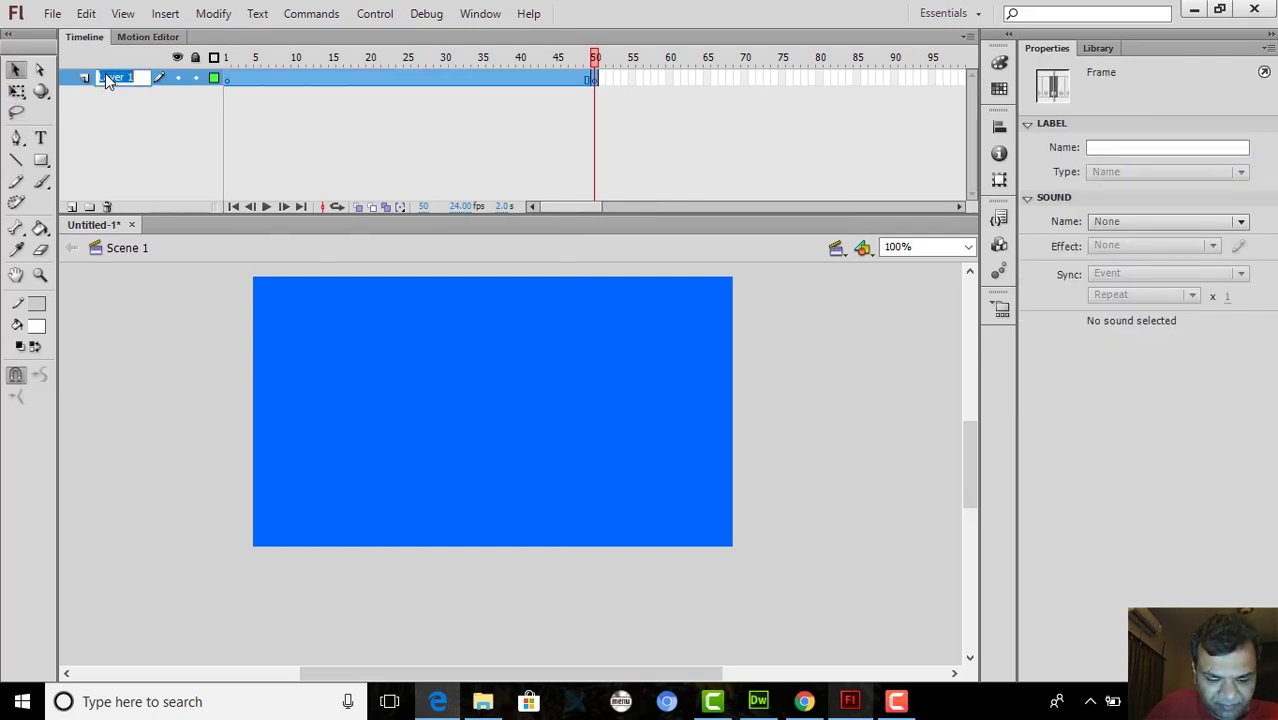
text(BACKGROUND)
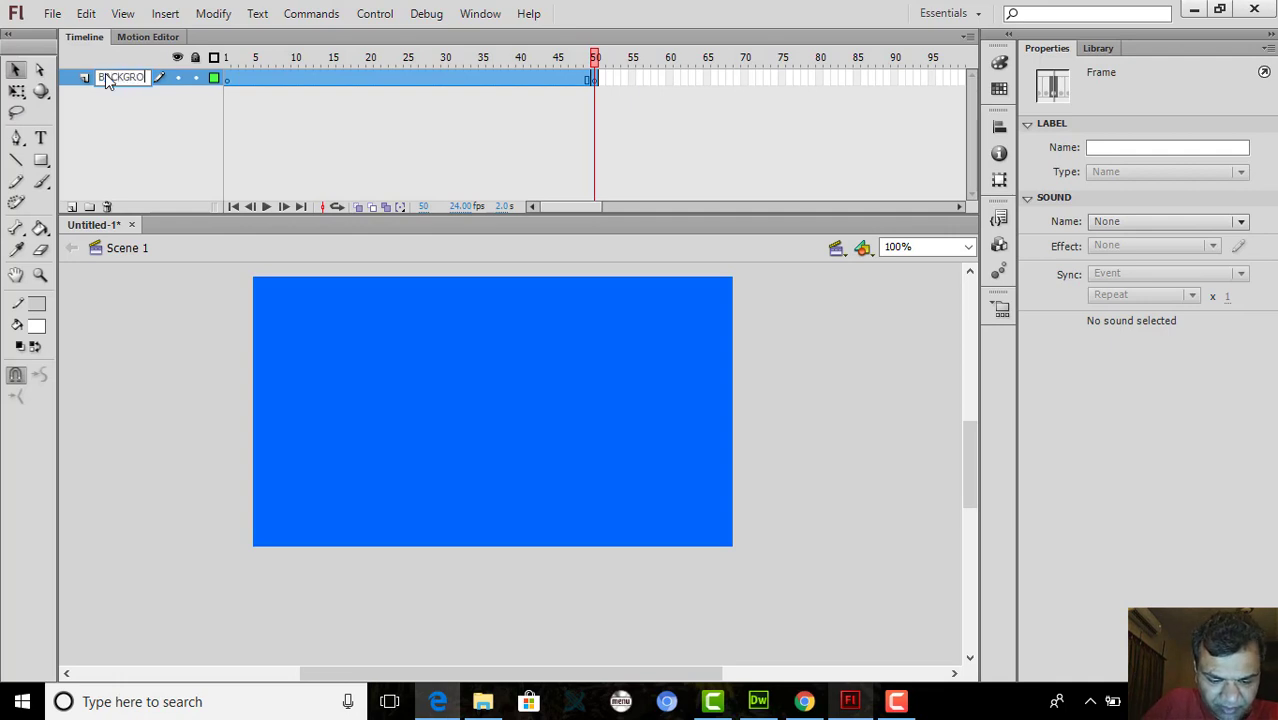
Add a new layer above the background layer and insert a keyframe at its frame 51
click(71, 206)
click(633, 182)
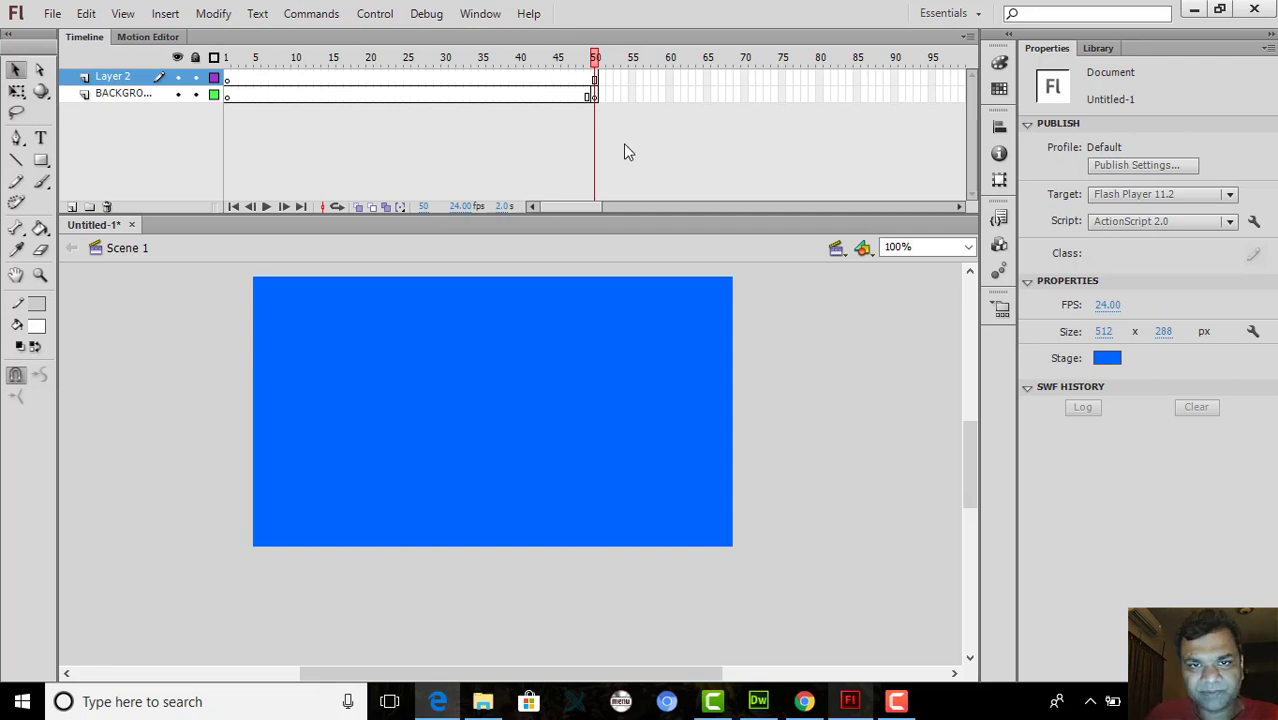
right_click(603, 81)
click(660, 206)
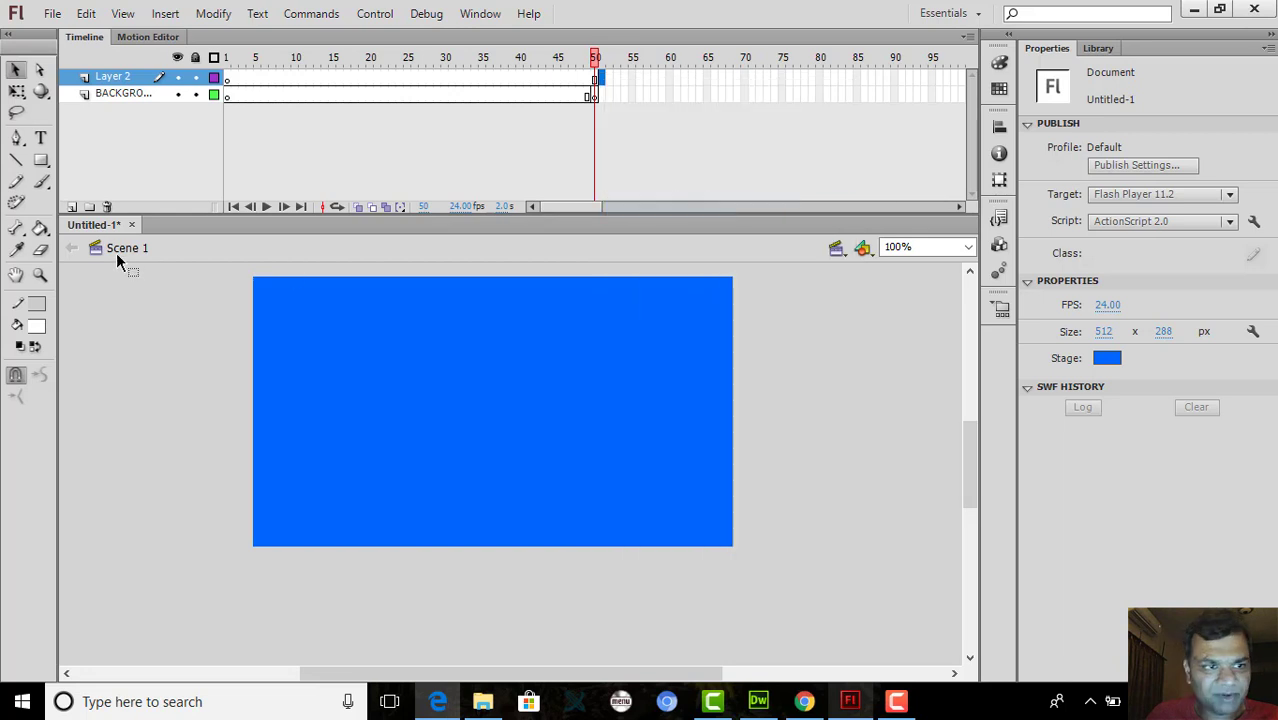
Check the exam paper's text formatting requirements and set the Text tool's font size to 48 pt
click(40, 139)
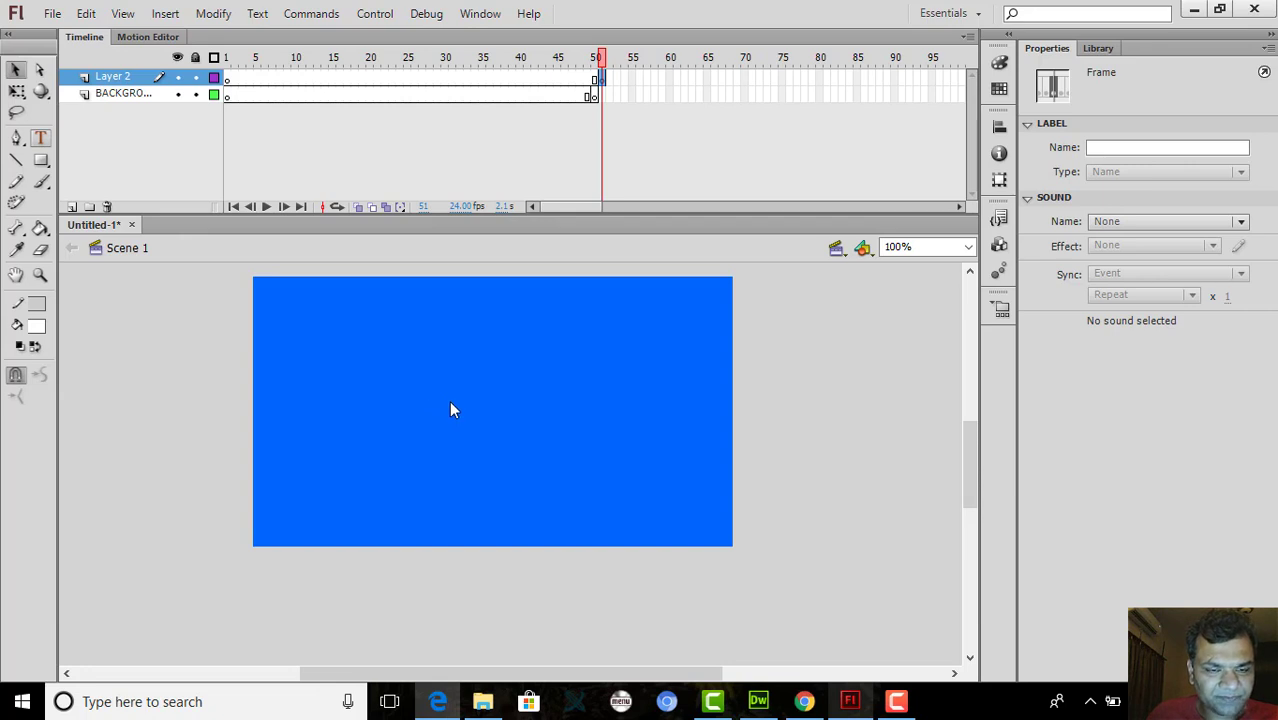
click(100, 157)
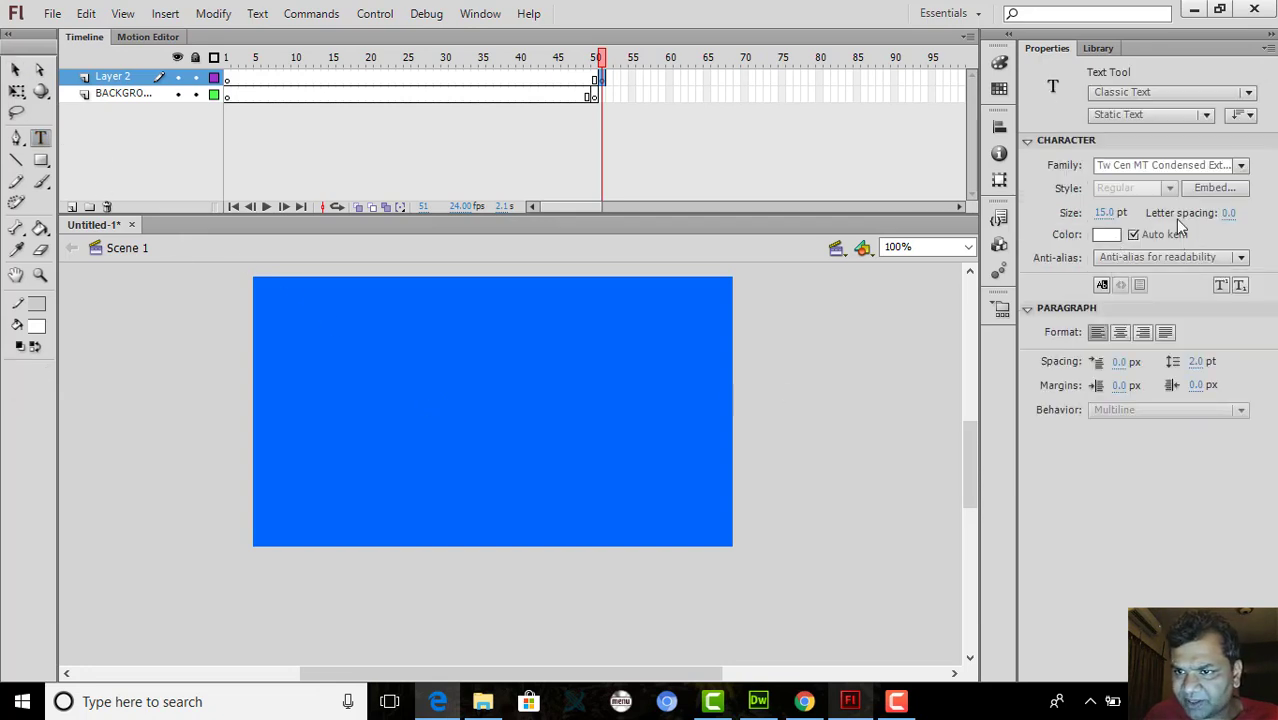
click(440, 704)
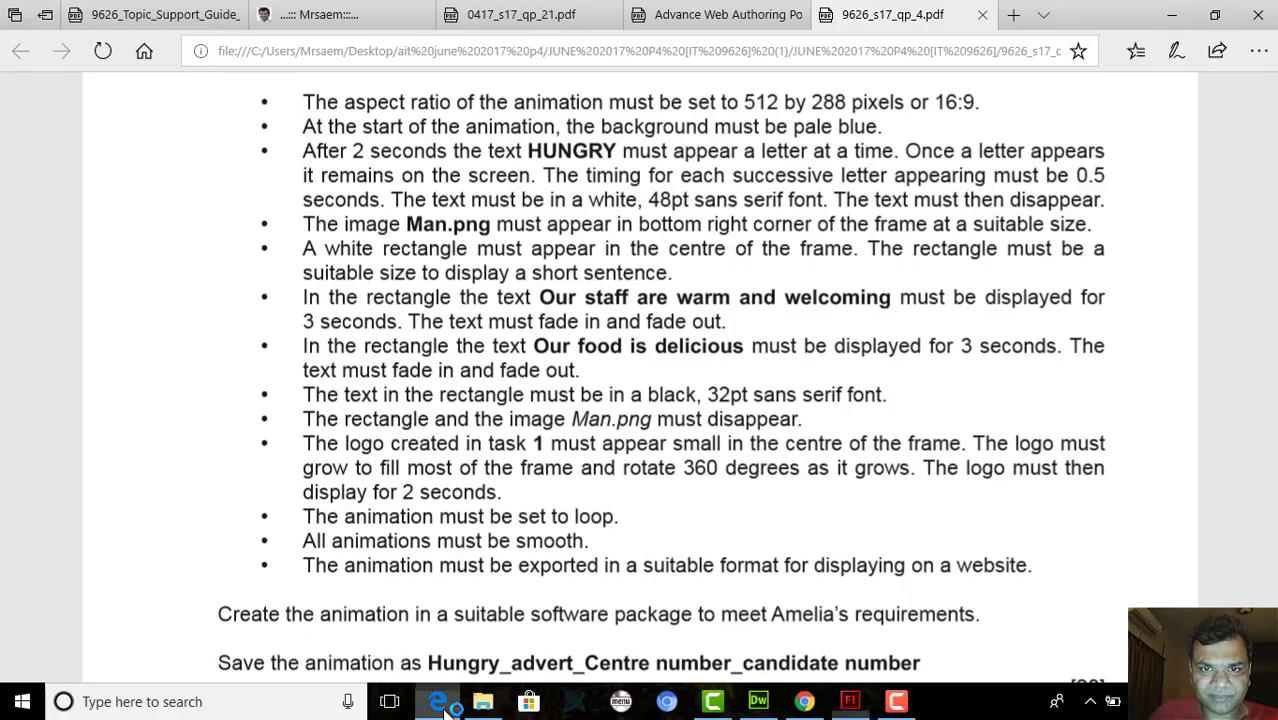
click(441, 703)
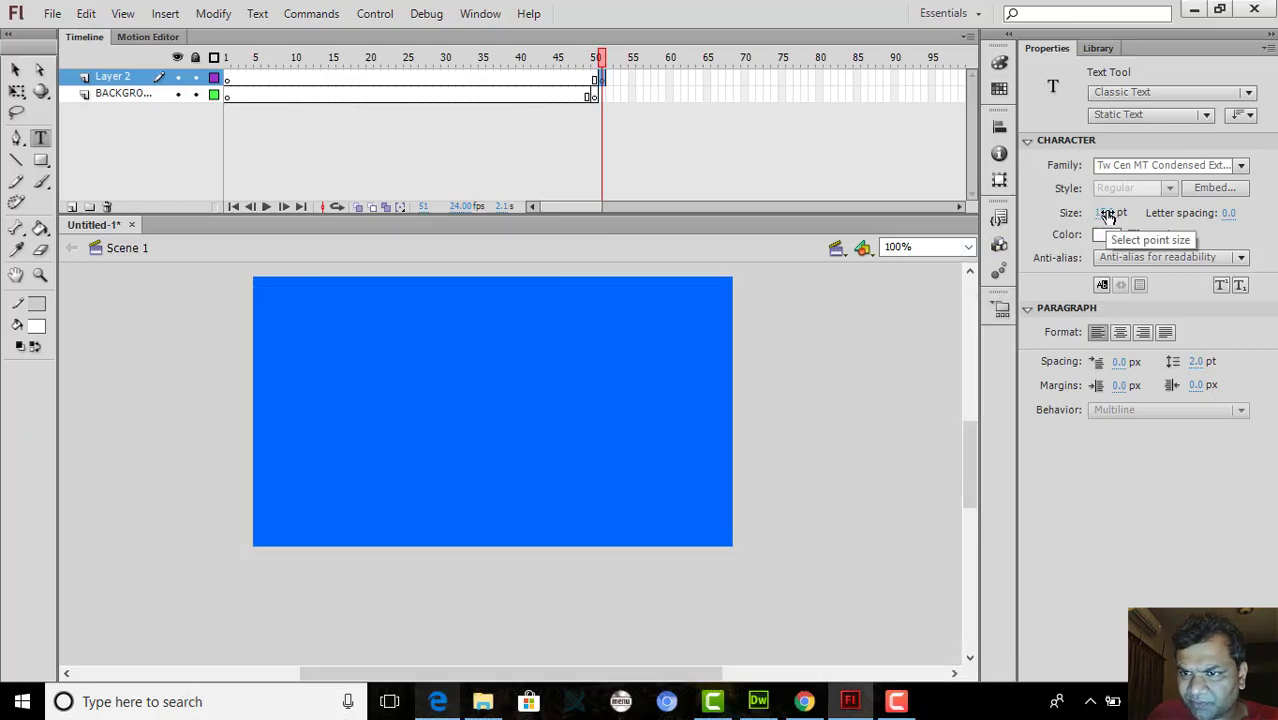
drag(1106, 215, 1113, 218)
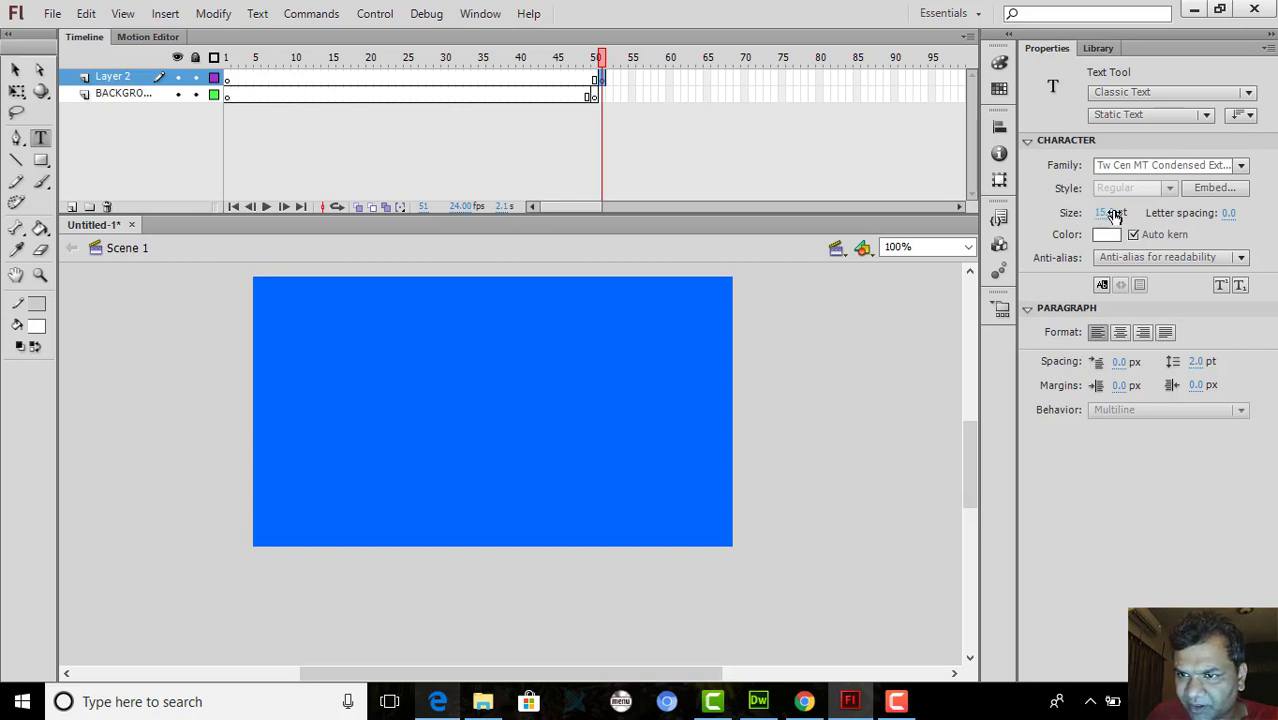
click(1105, 215)
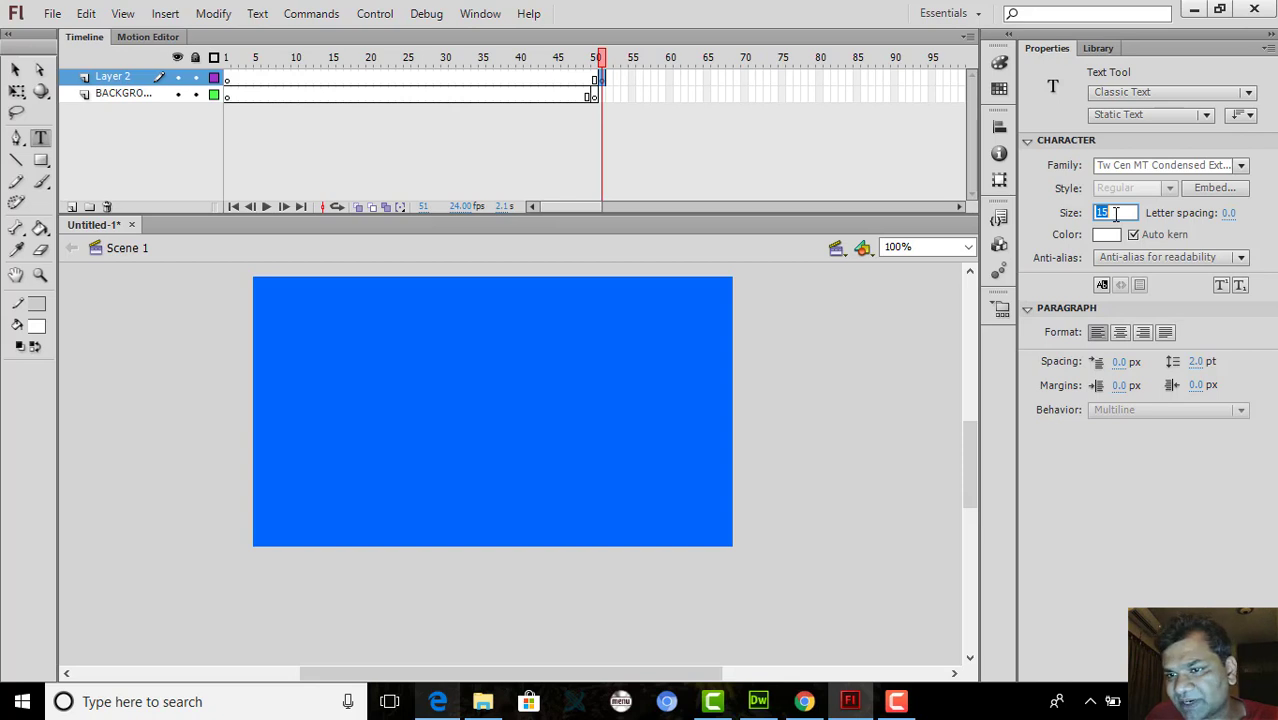
text(48)
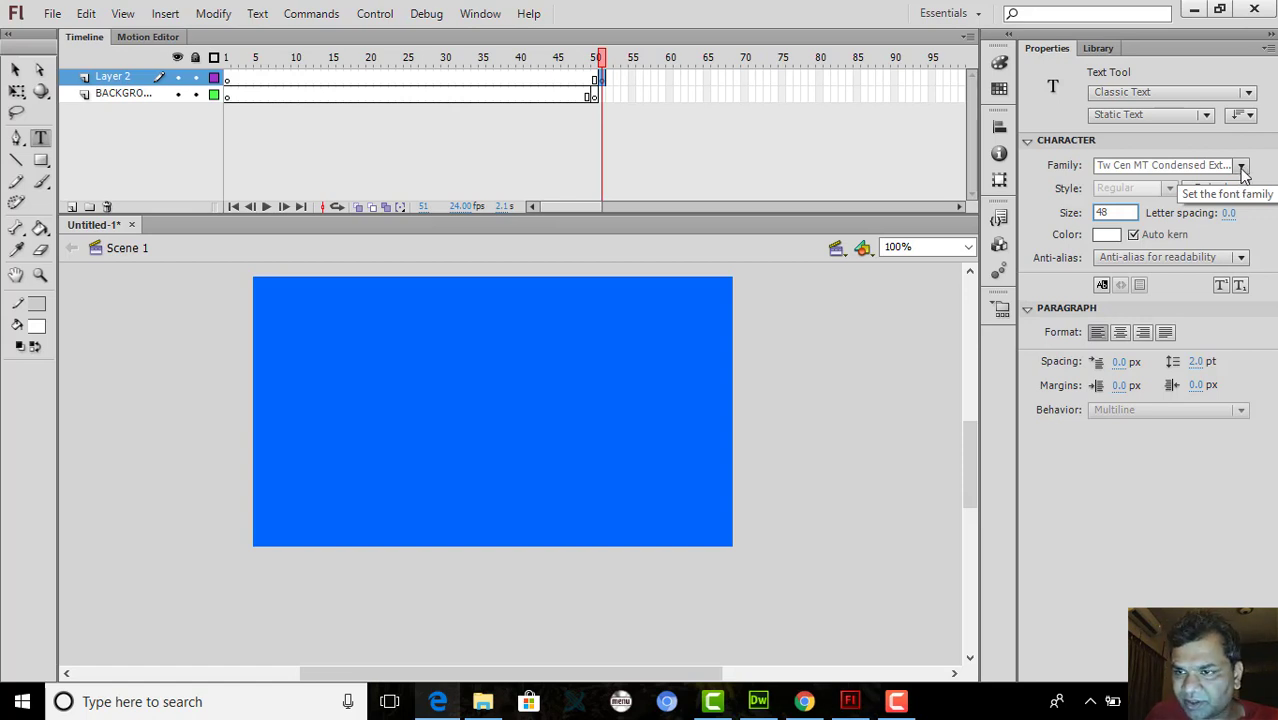
Set the Text tool's font family to the sans serif font Arial
click(1241, 167)
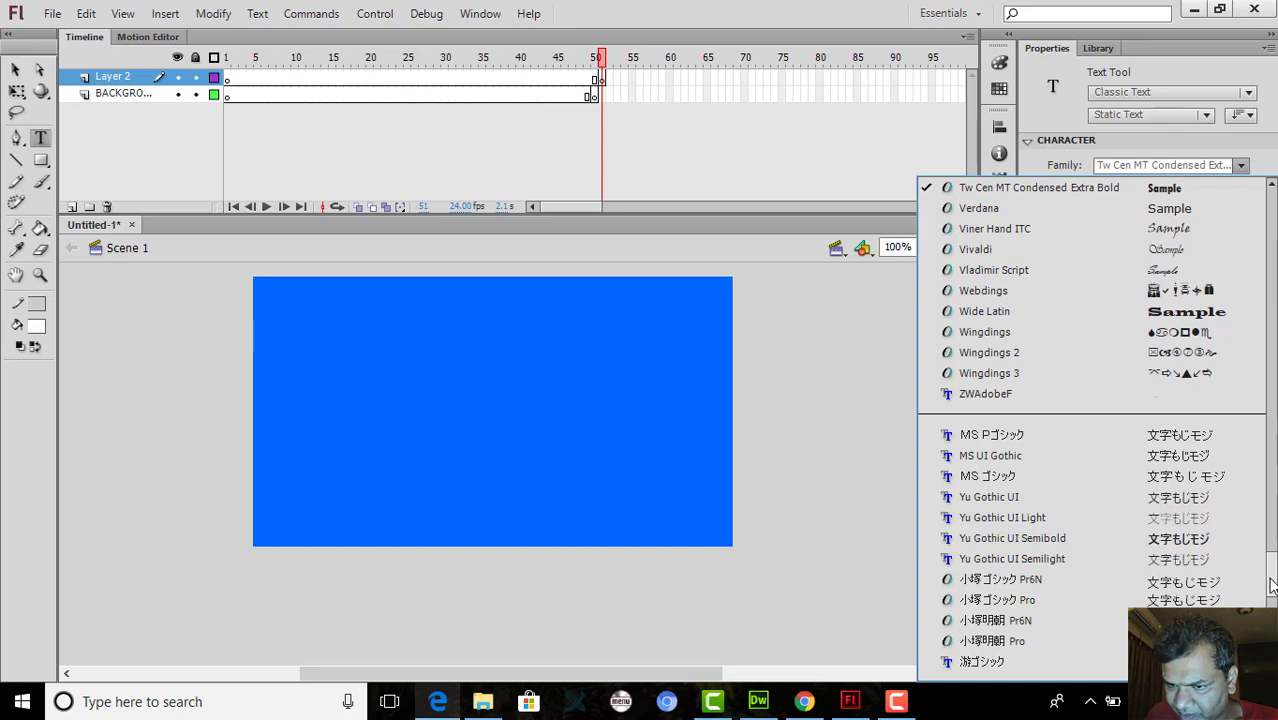
drag(1271, 585, 1270, 480)
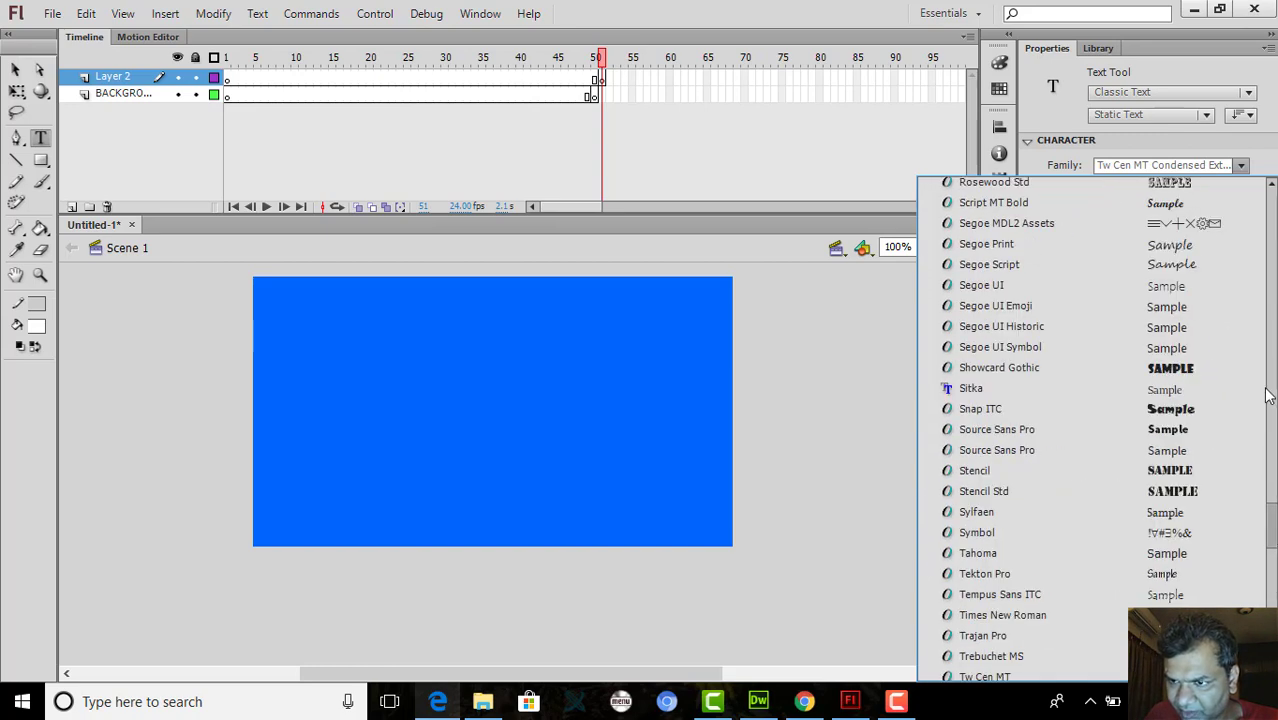
drag(1268, 396, 1268, 262)
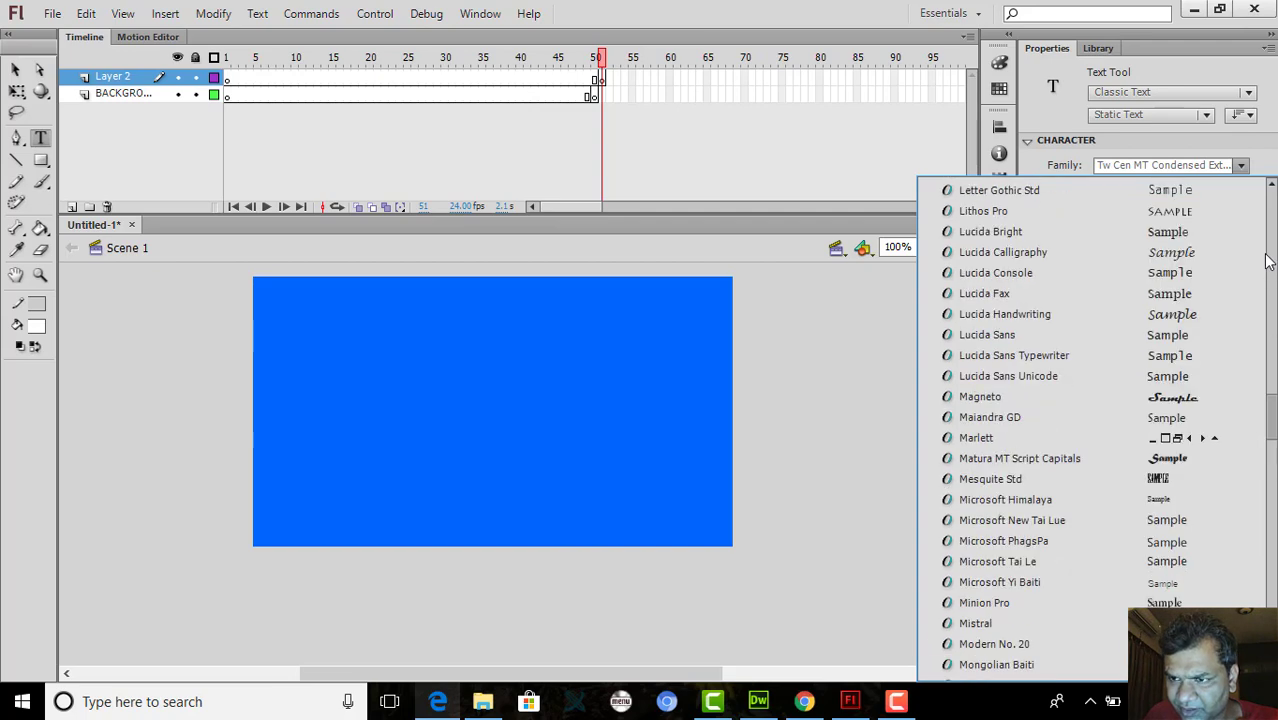
scroll(1268, 262, up, 20)
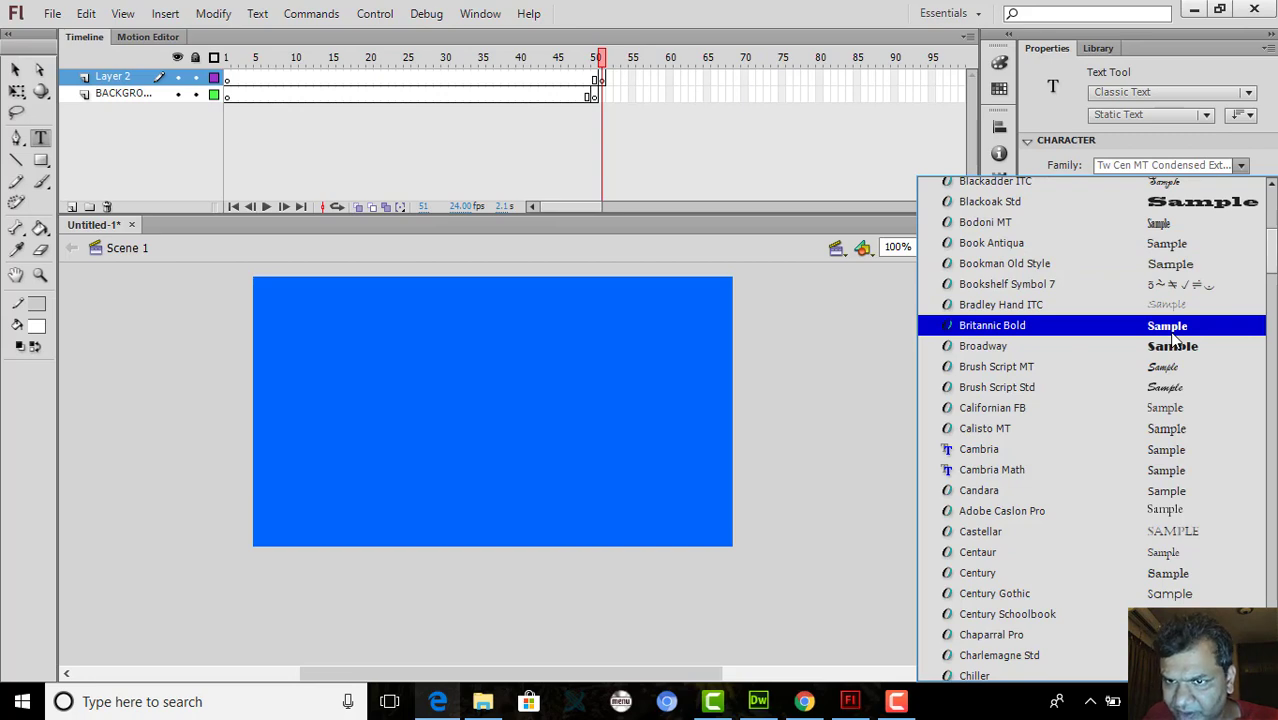
scroll(1175, 340, up, 8)
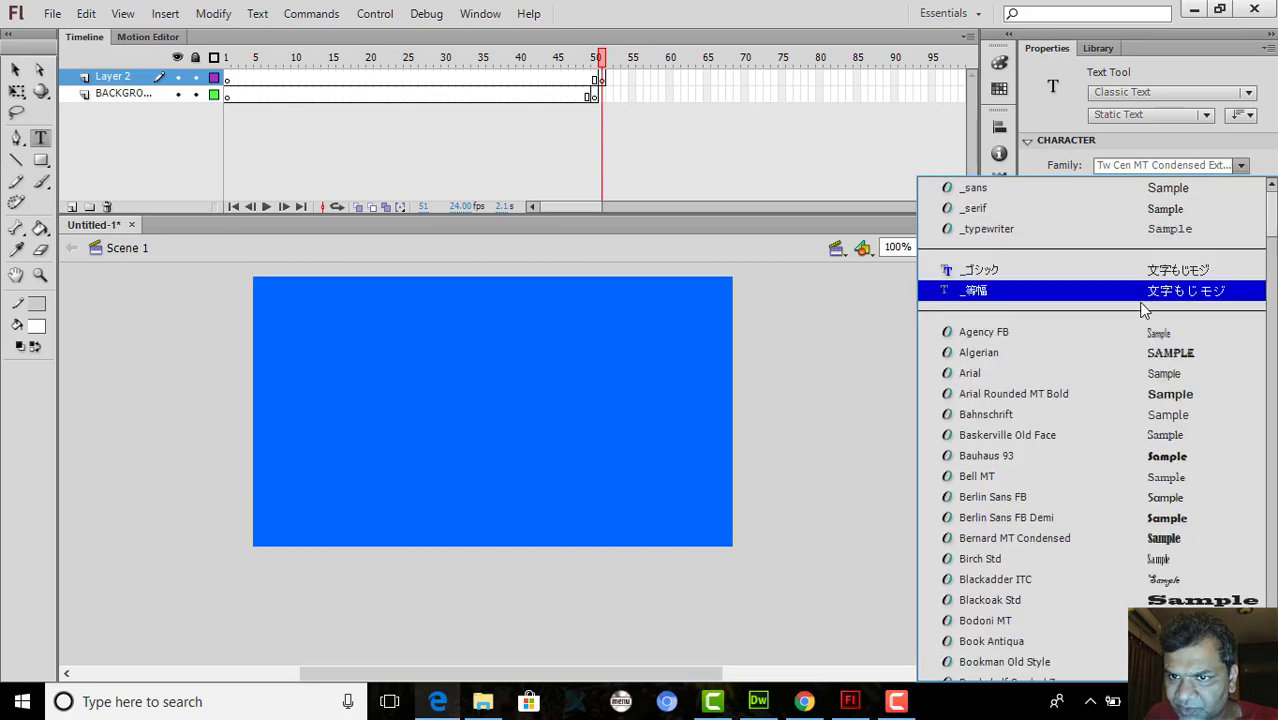
key(Escape)
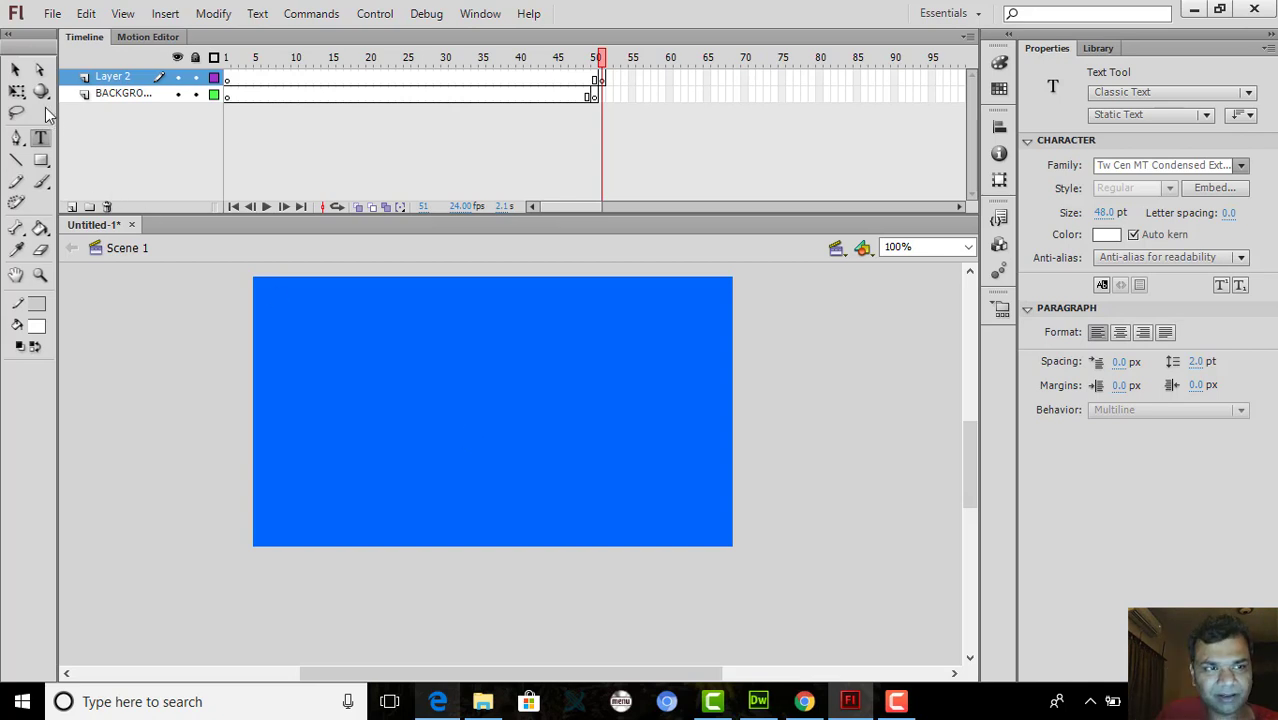
Add the letter H as white static text on the stage in frame 51 of Layer 2
key(ctrl+equal)
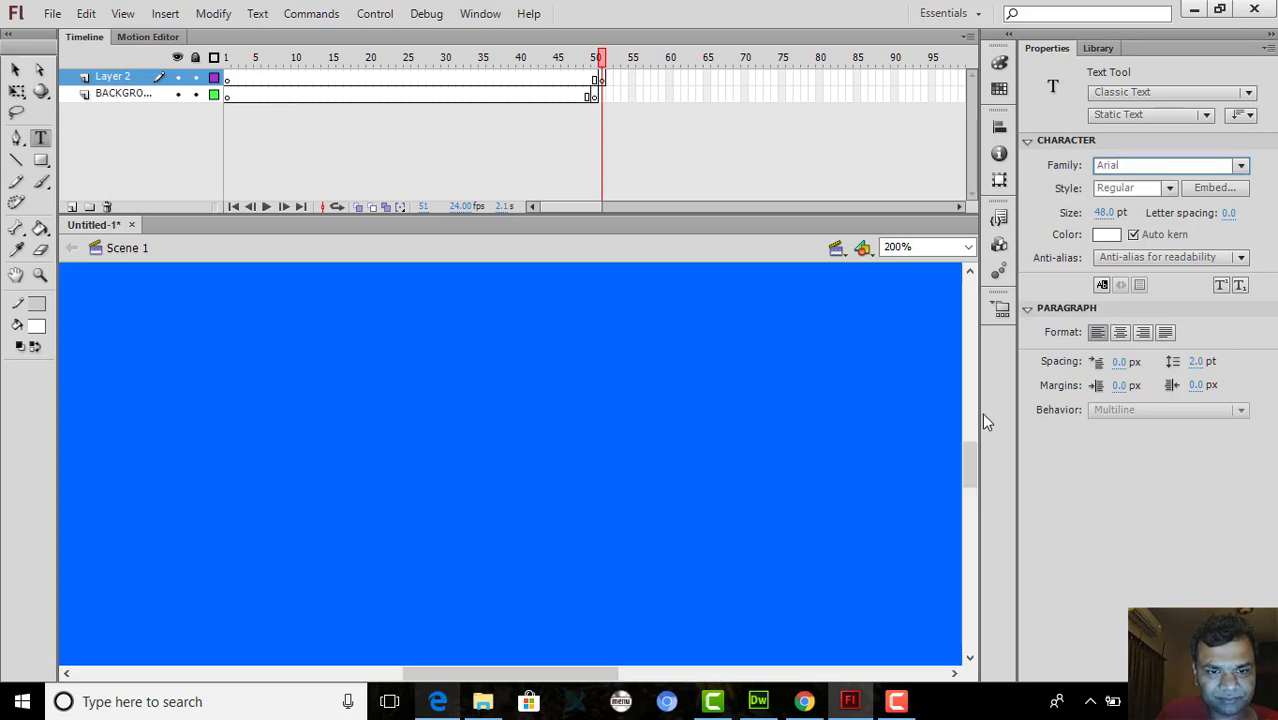
drag(974, 460, 972, 465)
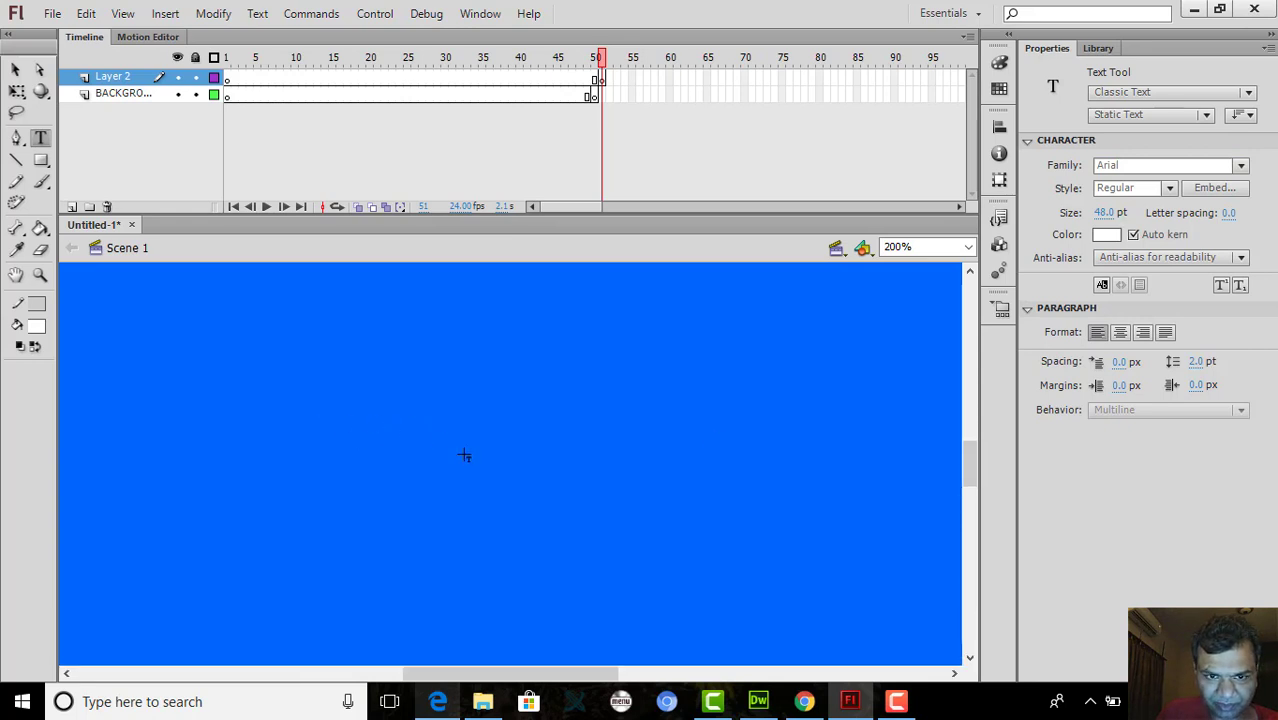
scroll(464, 450, up, 3)
scroll(464, 455, down, 2)
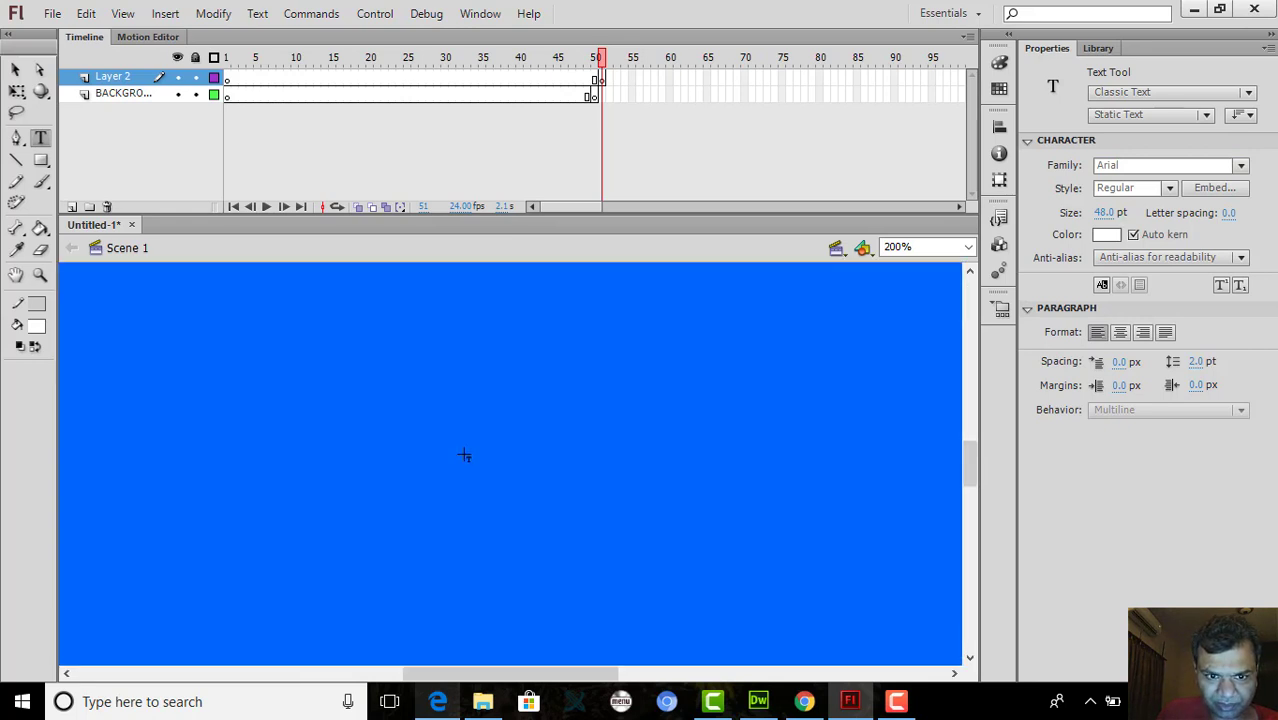
click(334, 454)
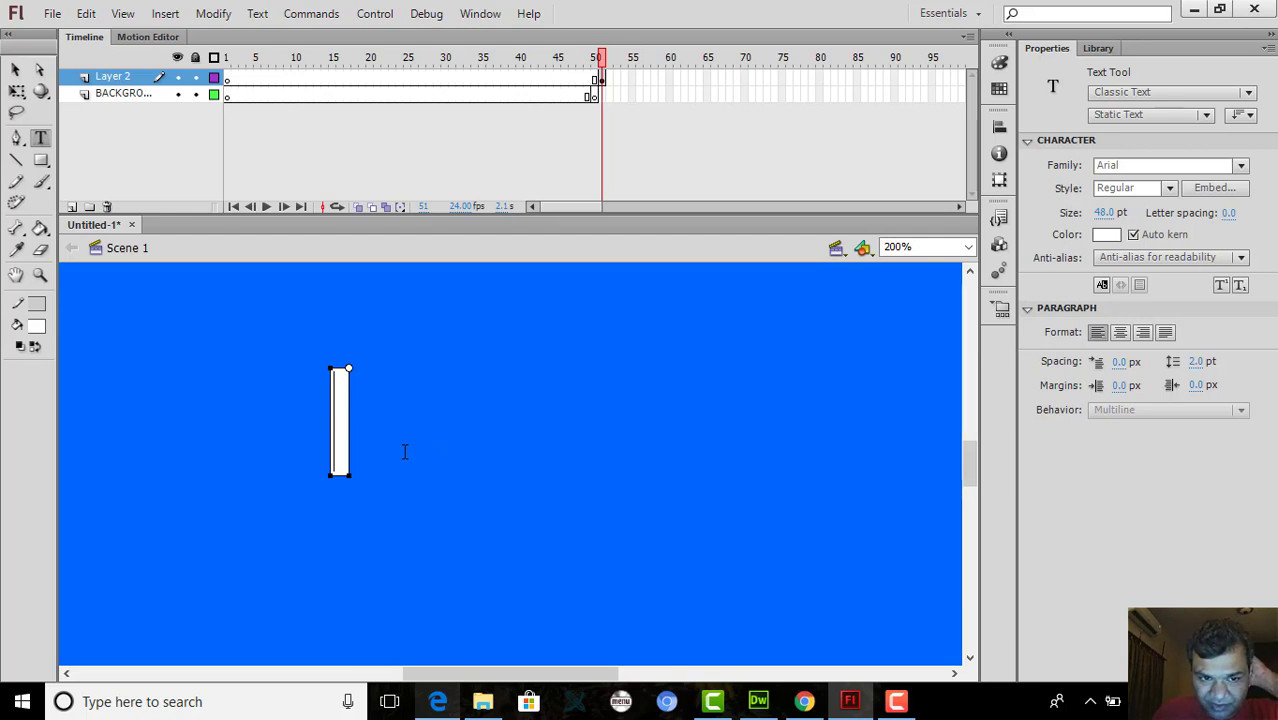
text(H)
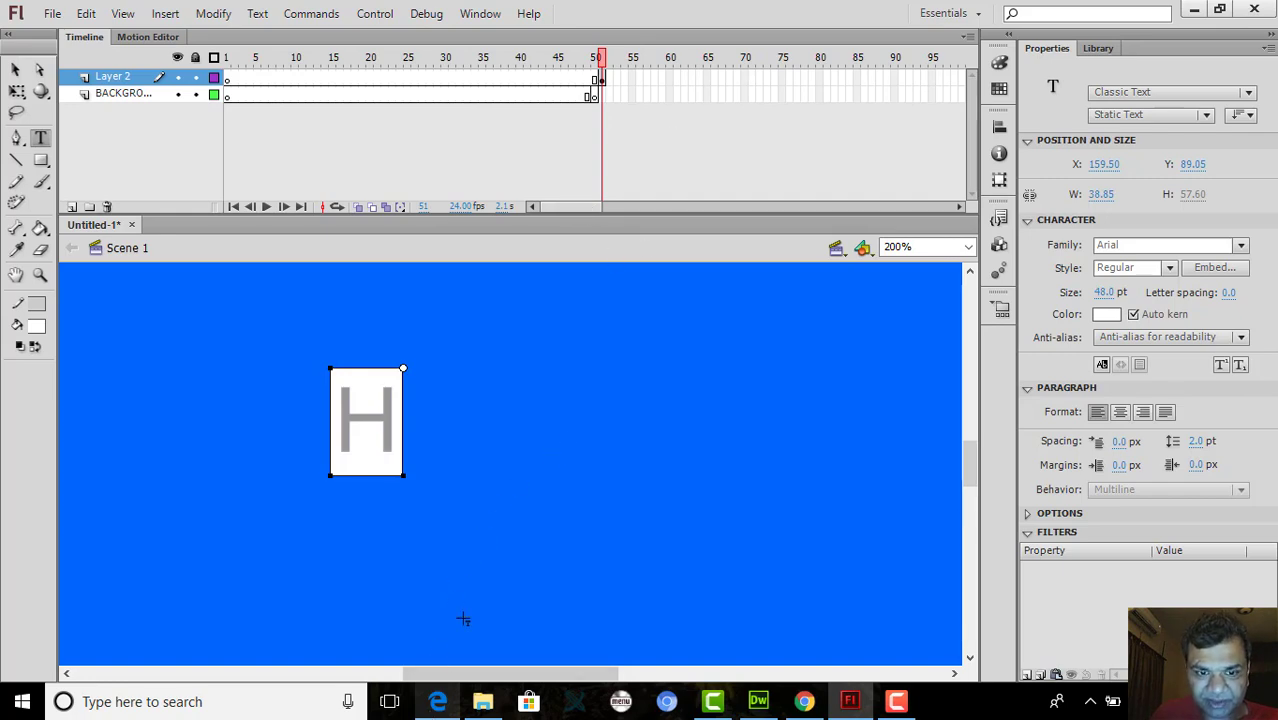
Check the exam paper's timing for each successive letter of HUNGRY and return to Flash
click(442, 704)
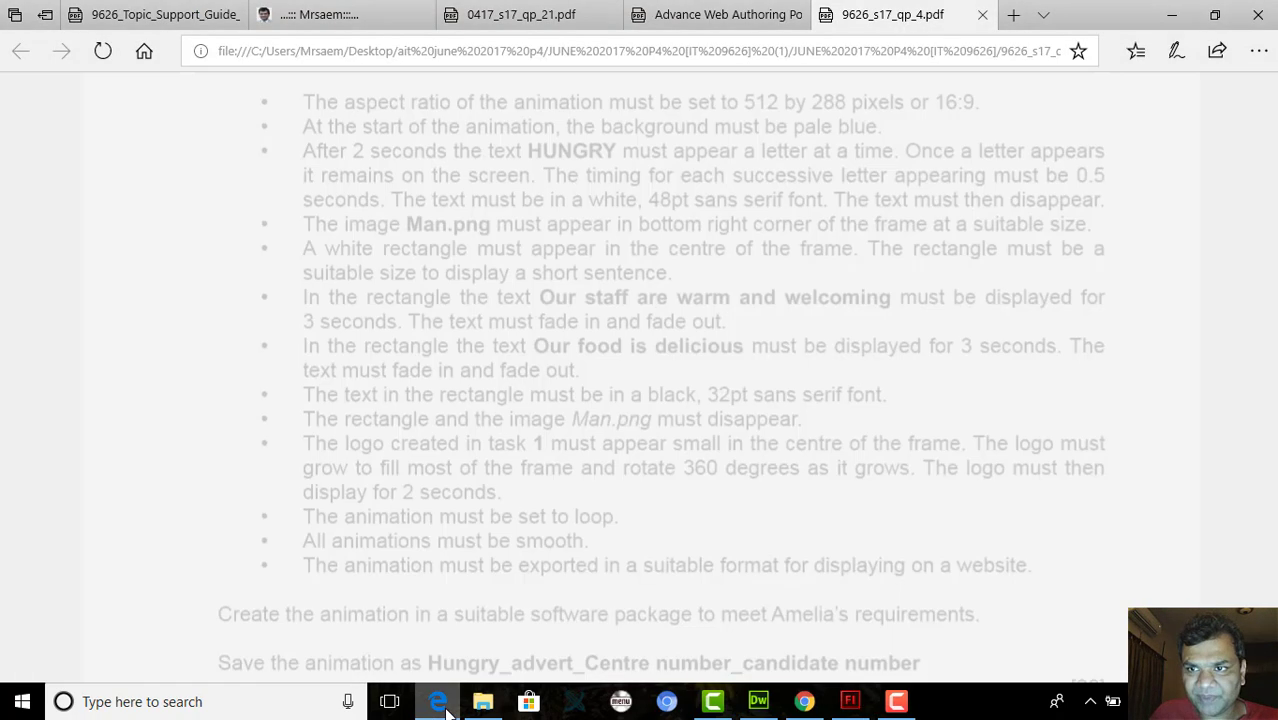
key(alt+Tab)
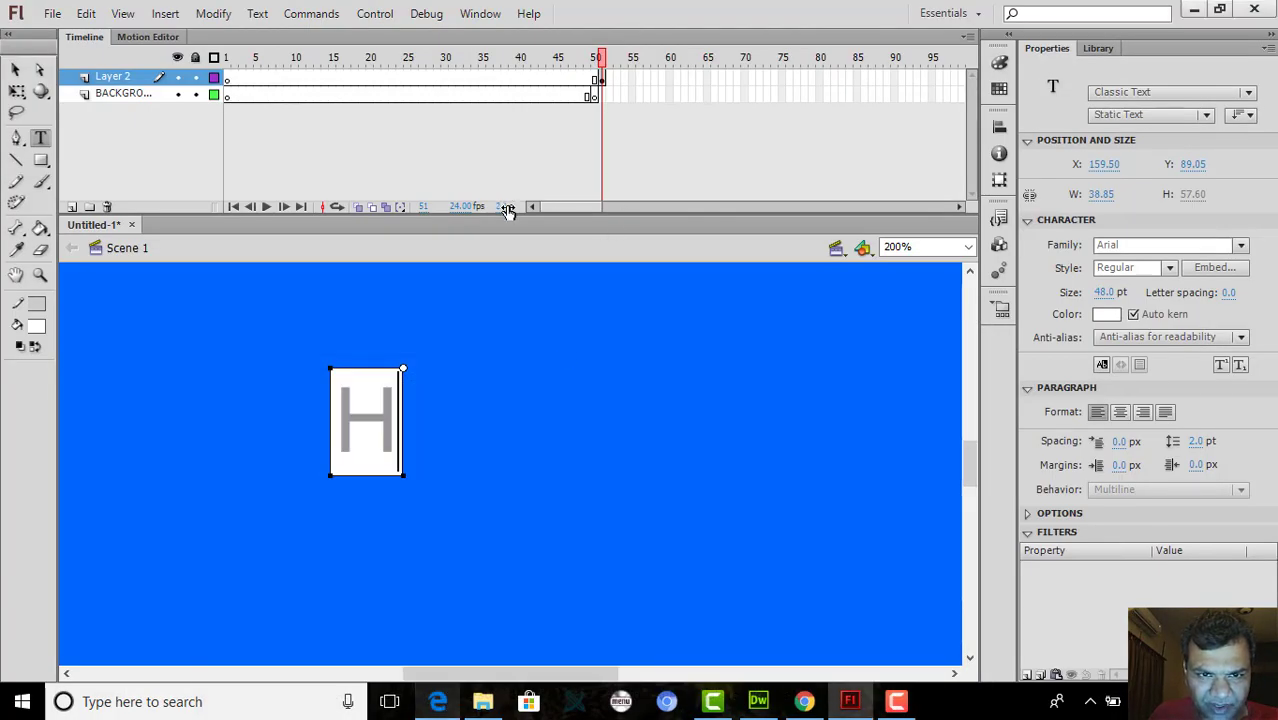
click(436, 704)
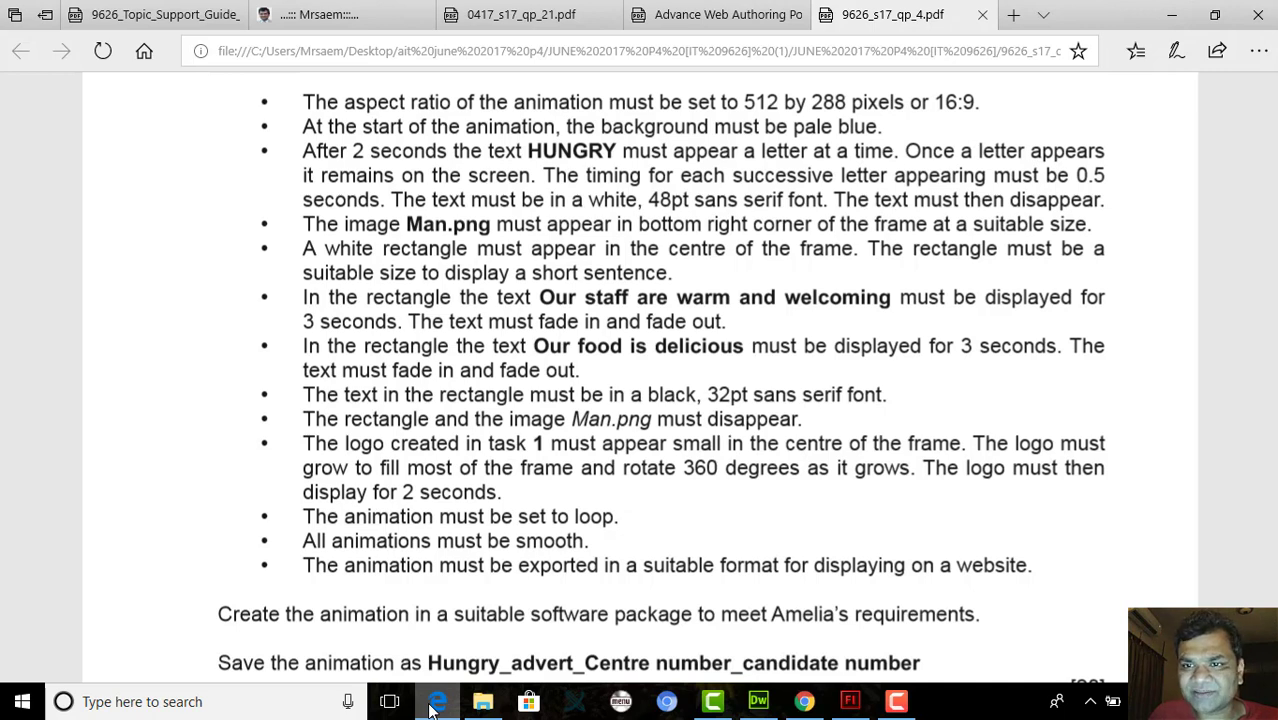
click(436, 704)
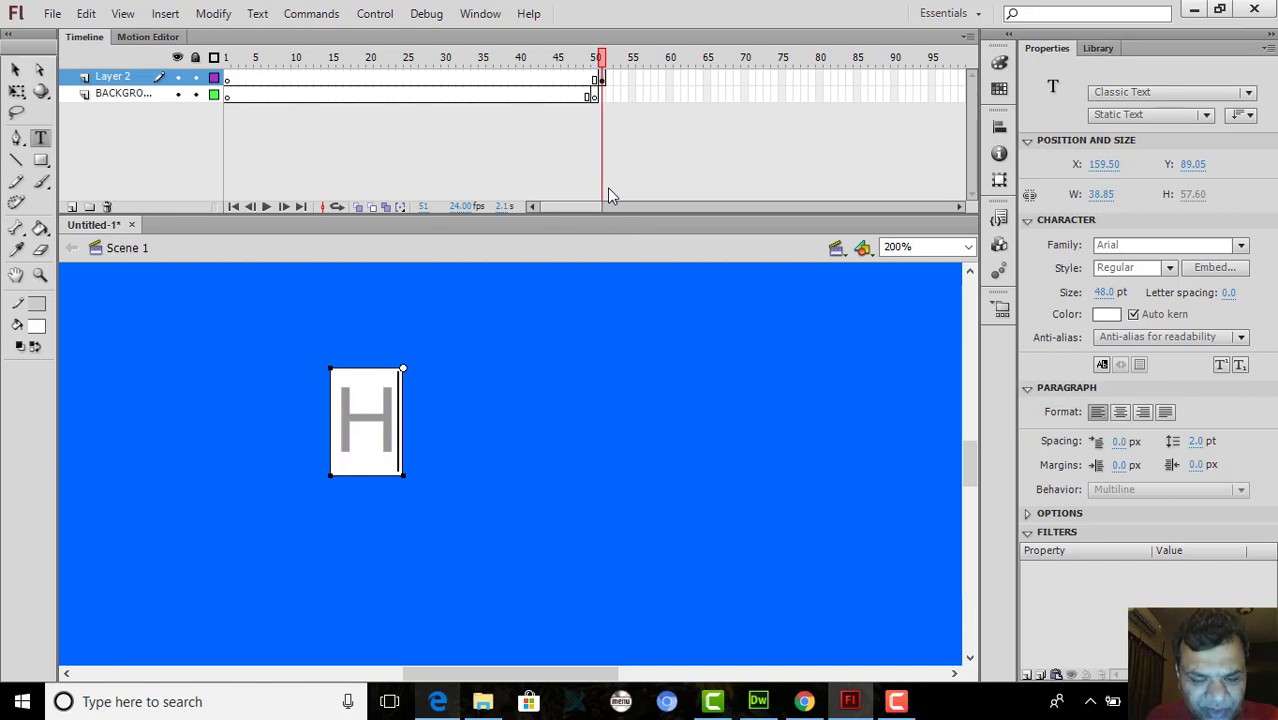
click(604, 79)
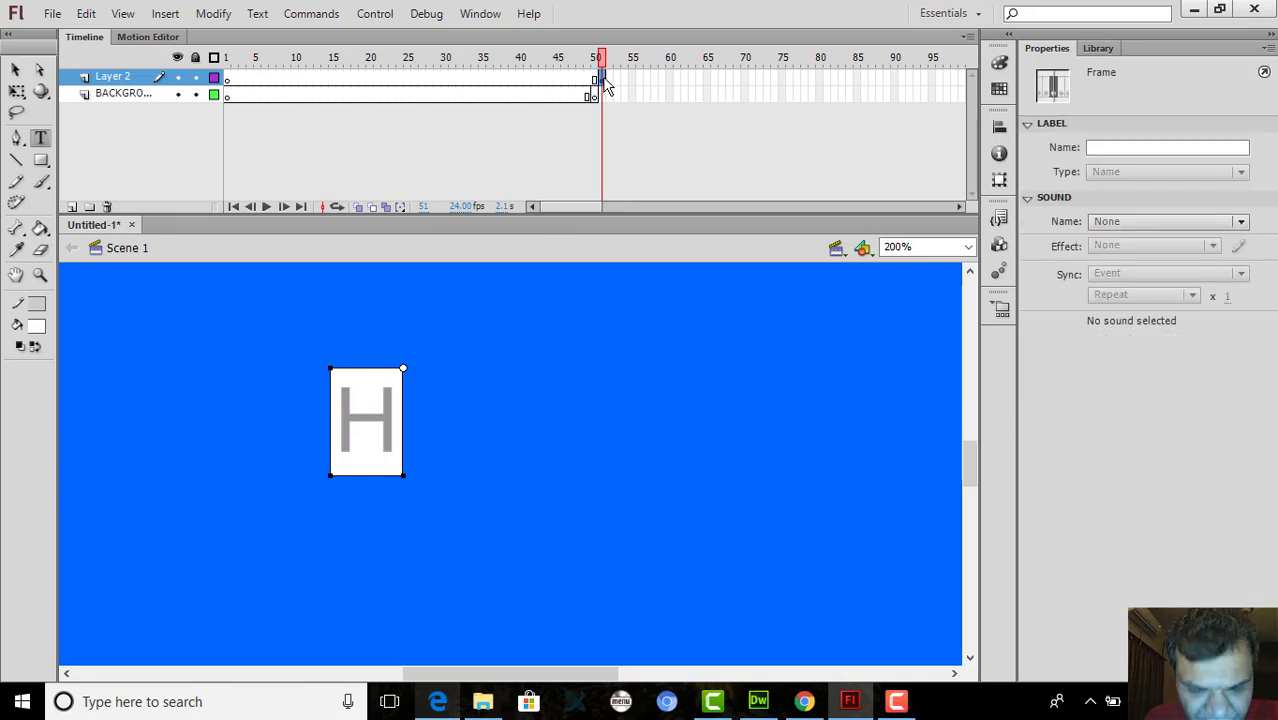
click(606, 79)
key(F7)
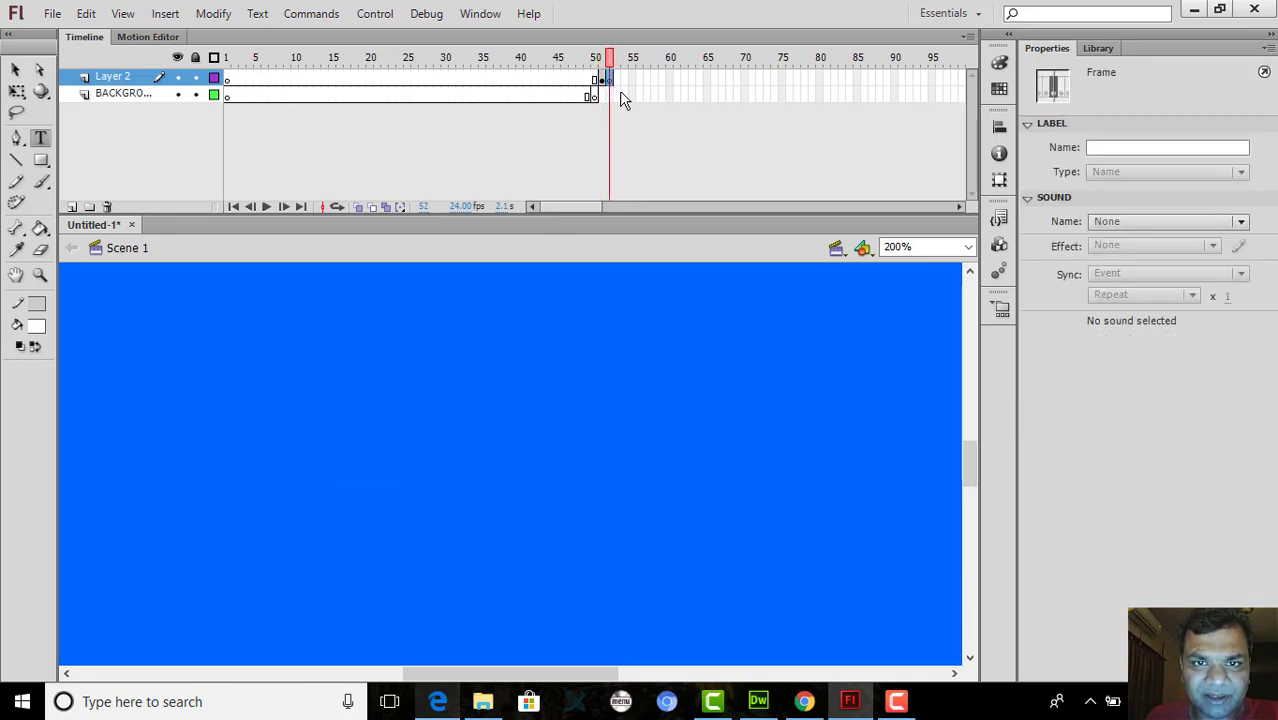
key(comma)
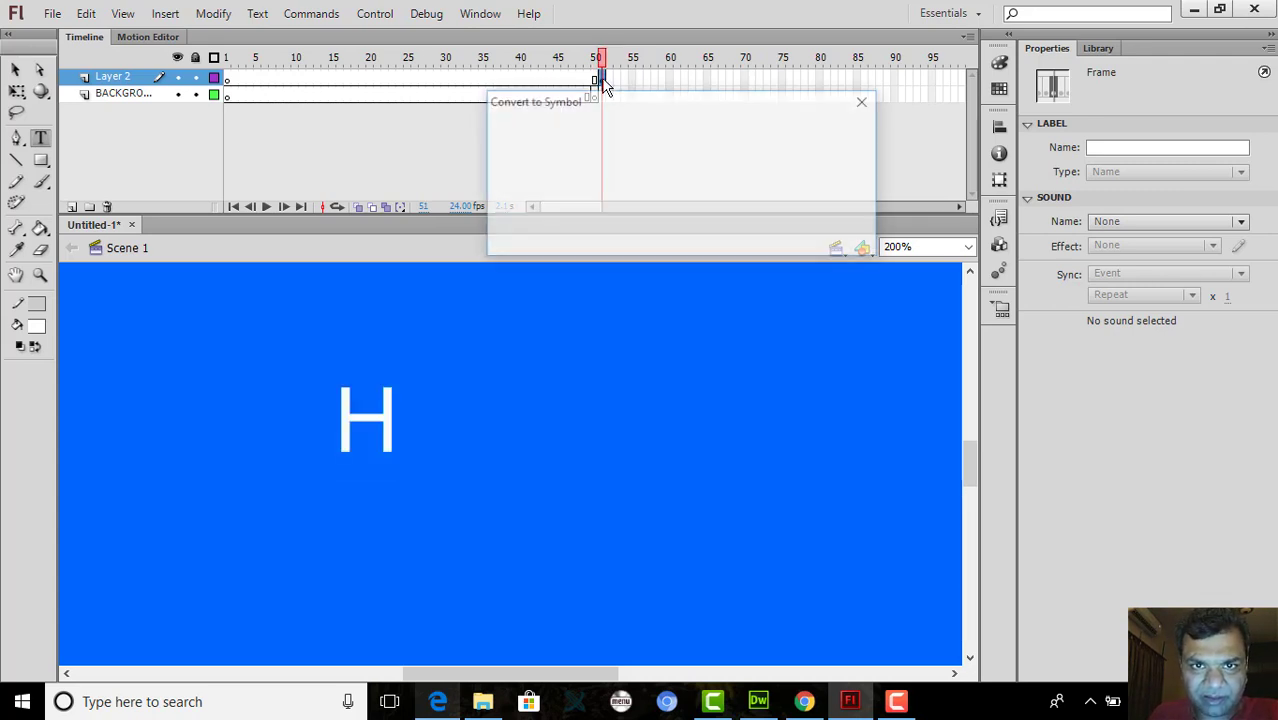
key(F8)
click(826, 164)
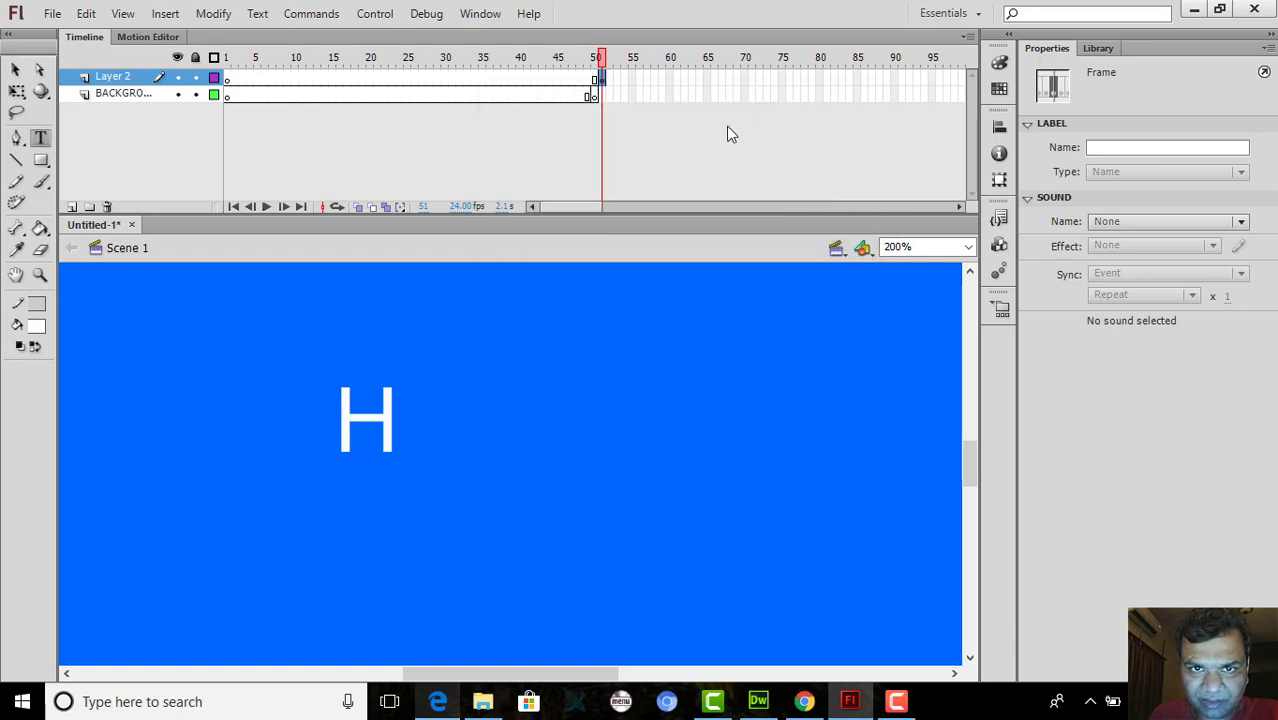
Insert consecutive keyframes carrying the H text on Layer 2 from frame 52 through frame 63
key(F6)
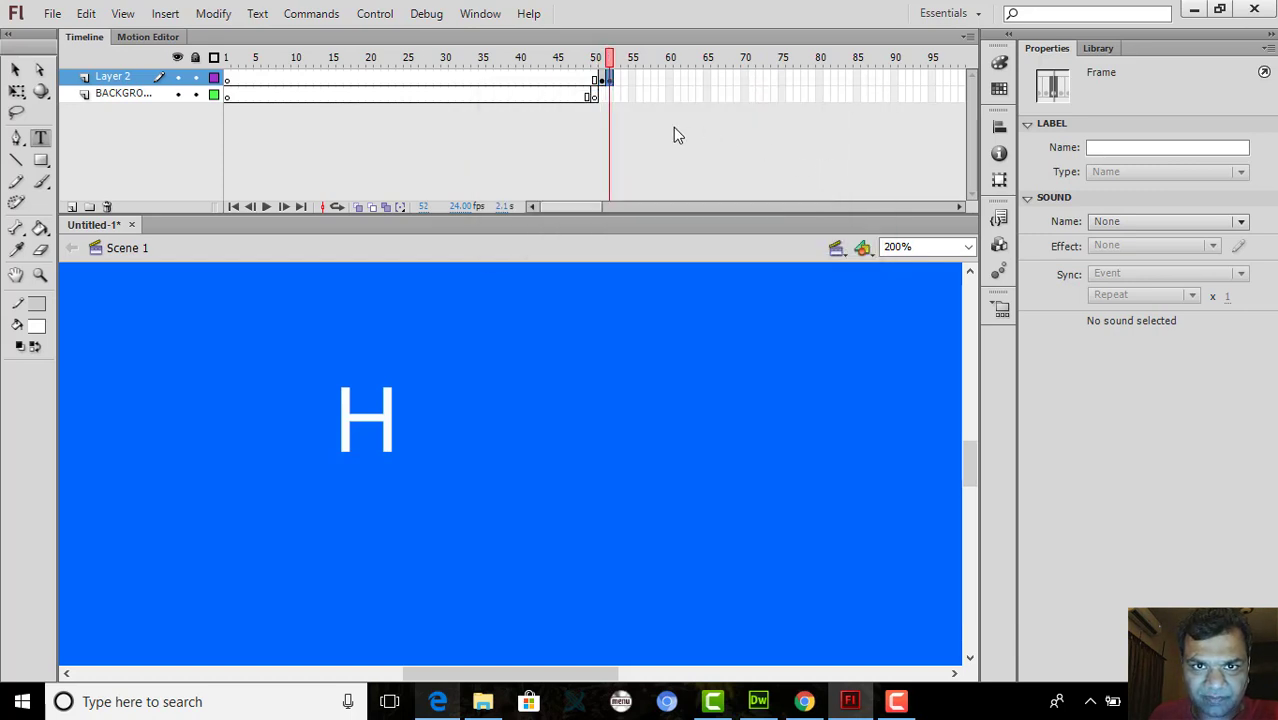
key(F6)
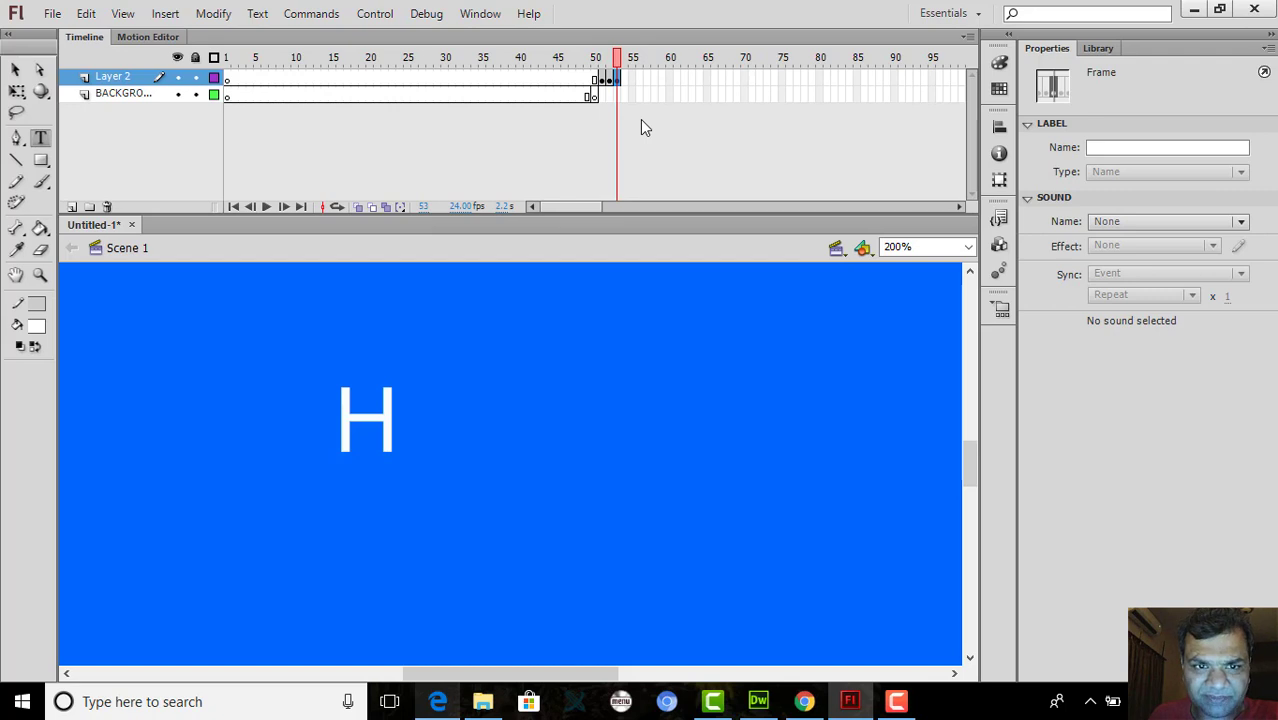
key(F6)
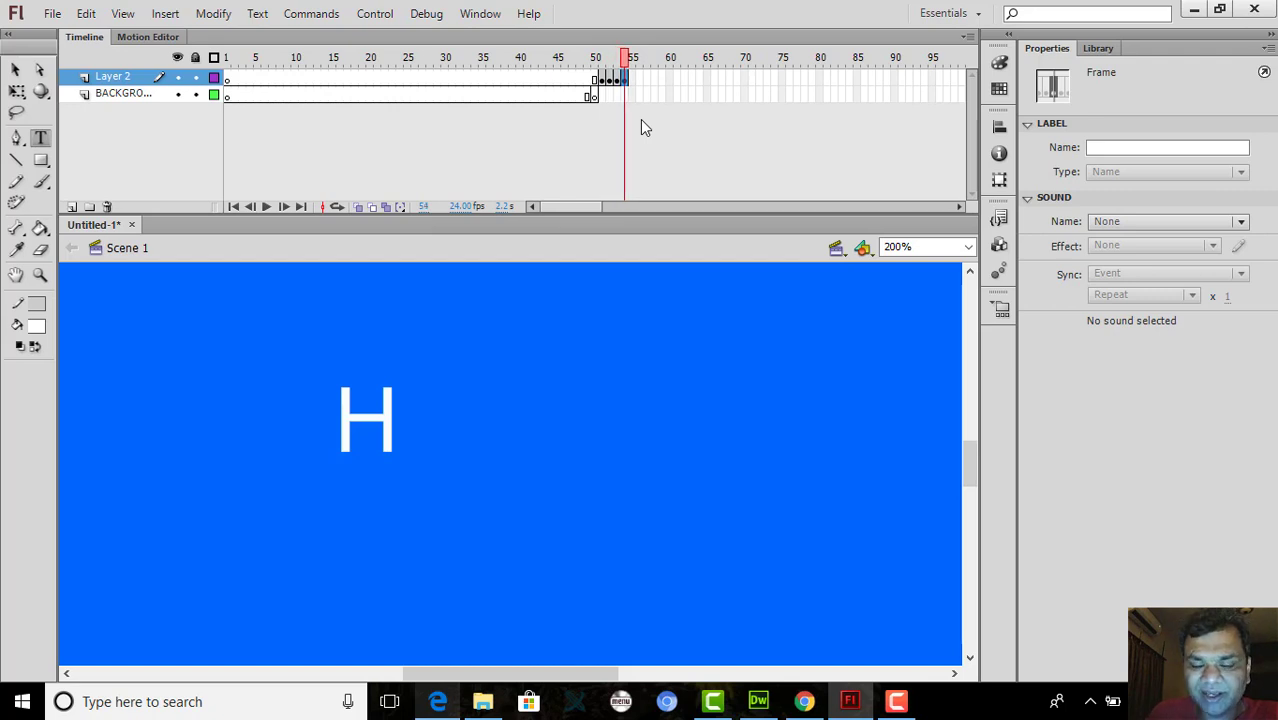
key(F6)
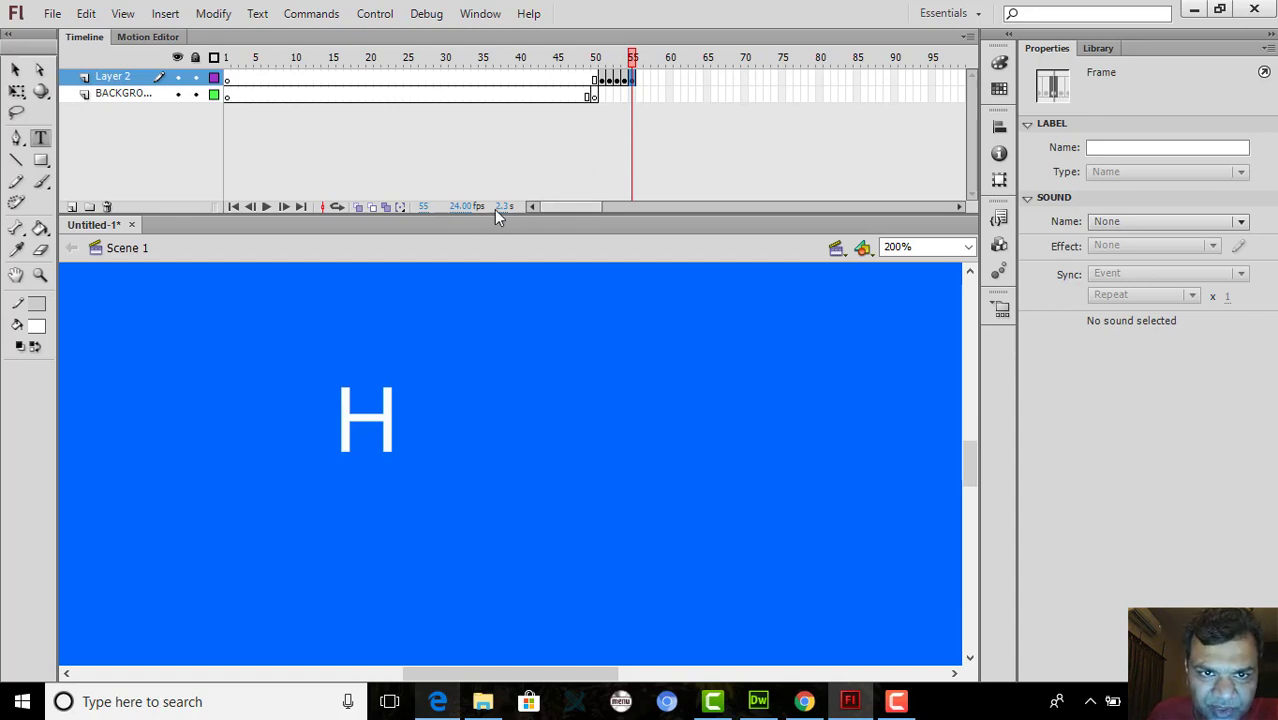
key(F6)
key(F6)
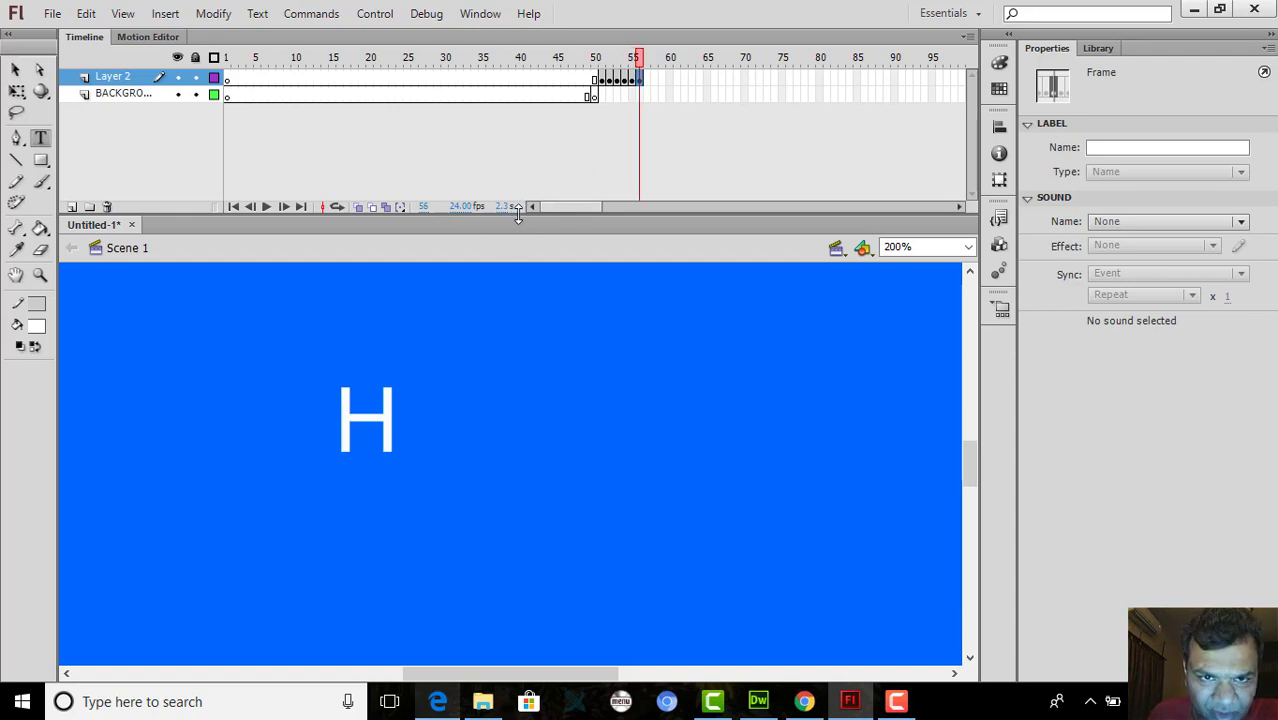
key(F6)
key(F6)
key(F6)
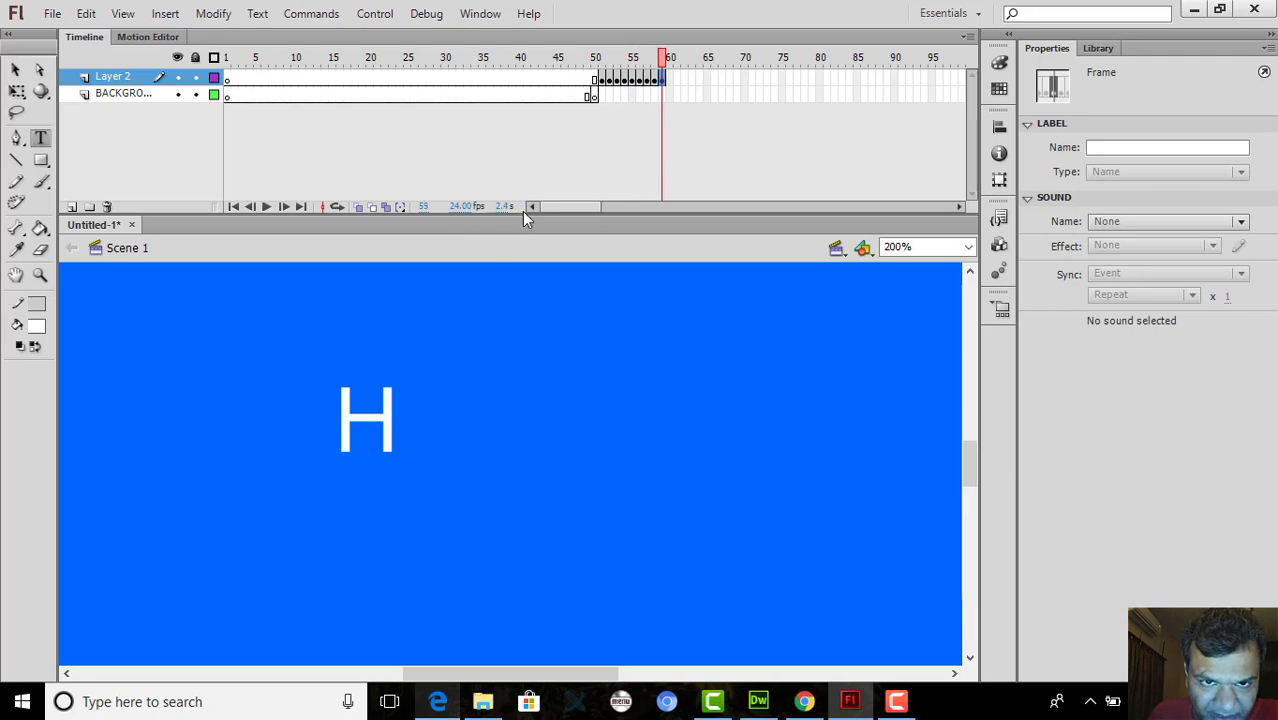
key(F6)
key(F6)
key(F6)
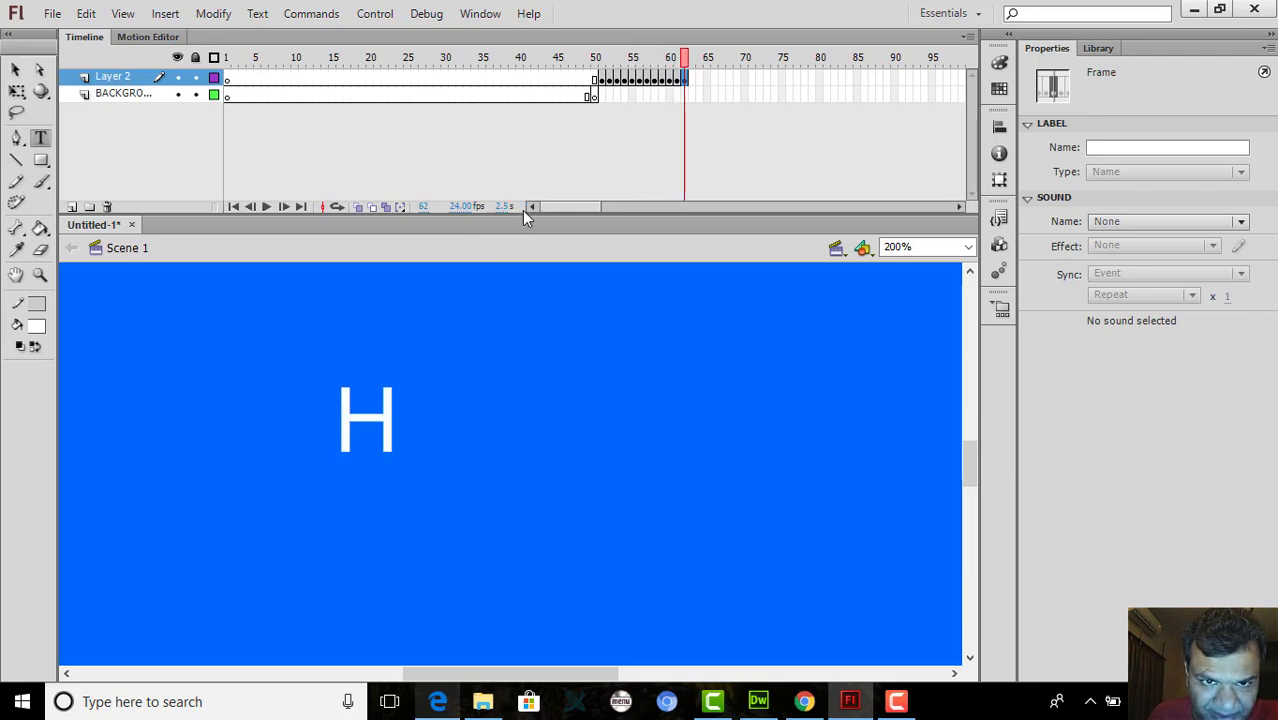
Add the letter U after the H in the text at frame 63 of Layer 2
click(391, 445)
text(U)
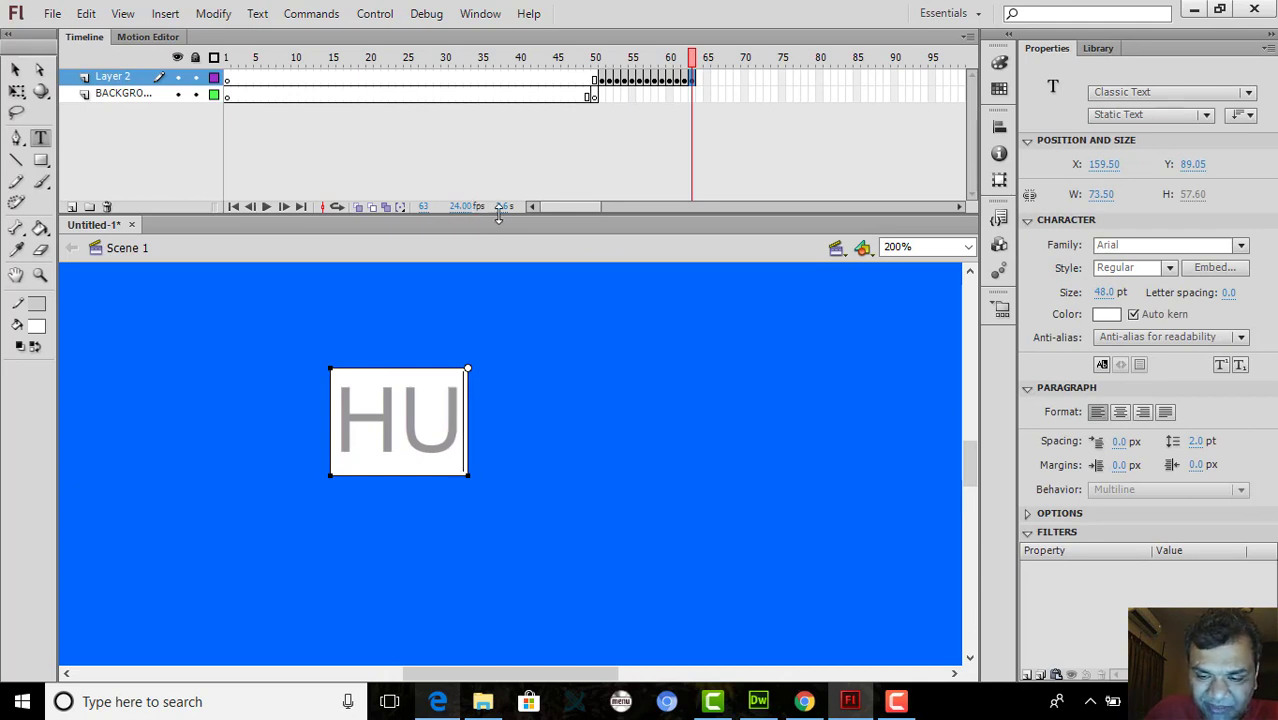
click(957, 208)
click(957, 208)
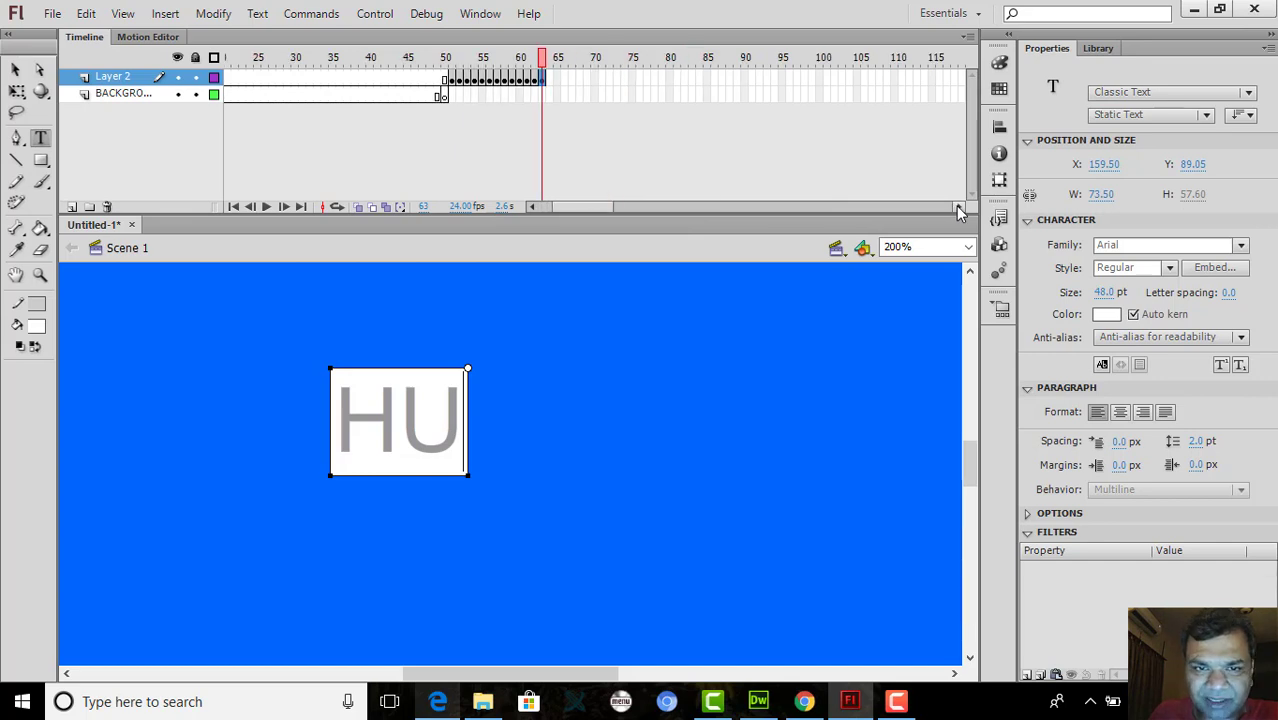
Insert consecutive keyframes carrying HU on Layer 2 from frame 64 through frame 75 and add the letter N at frame 75
click(957, 208)
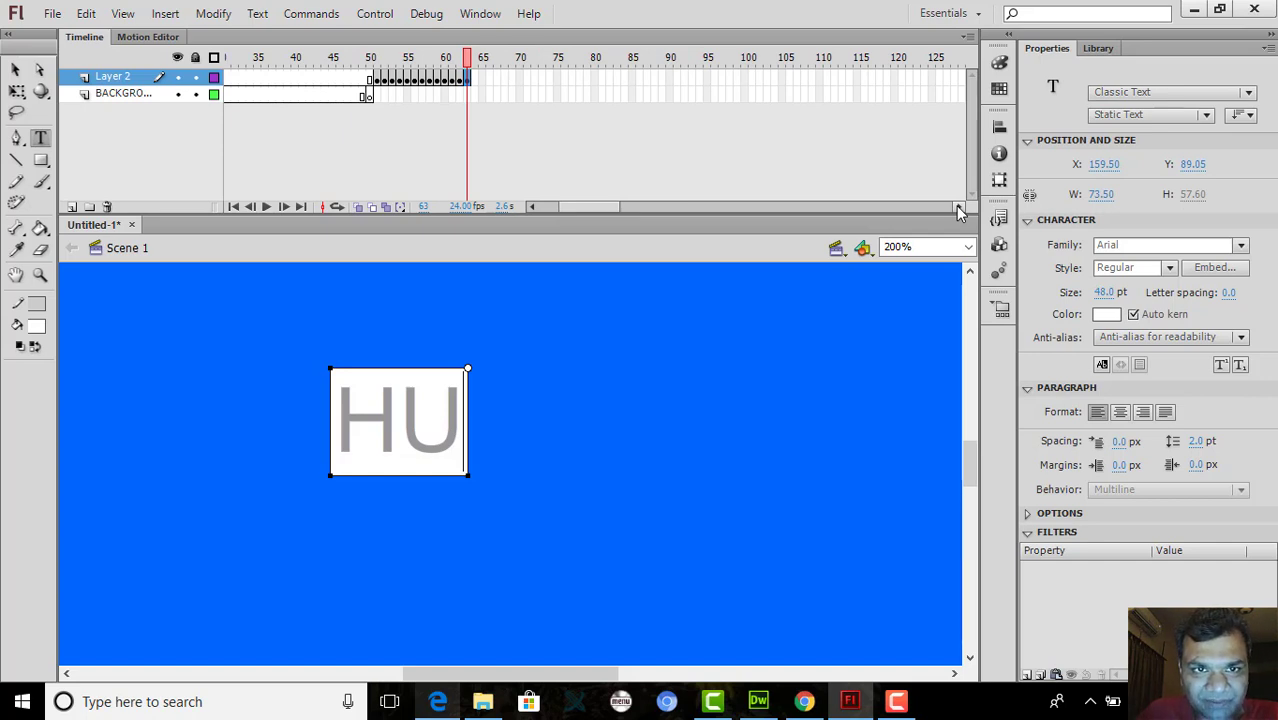
click(957, 213)
key(F6)
key(F6)
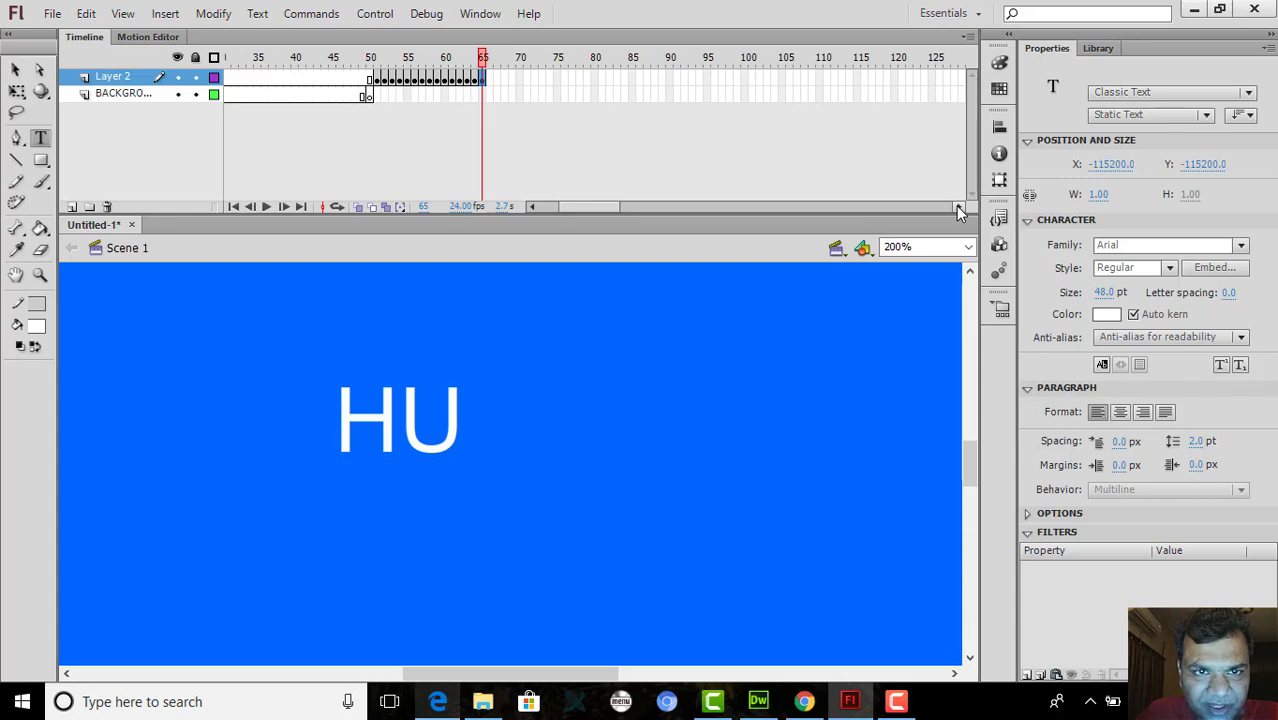
key(F6)
key(F6)
key(F6)
key(F6)
key(F6)
key(F6)
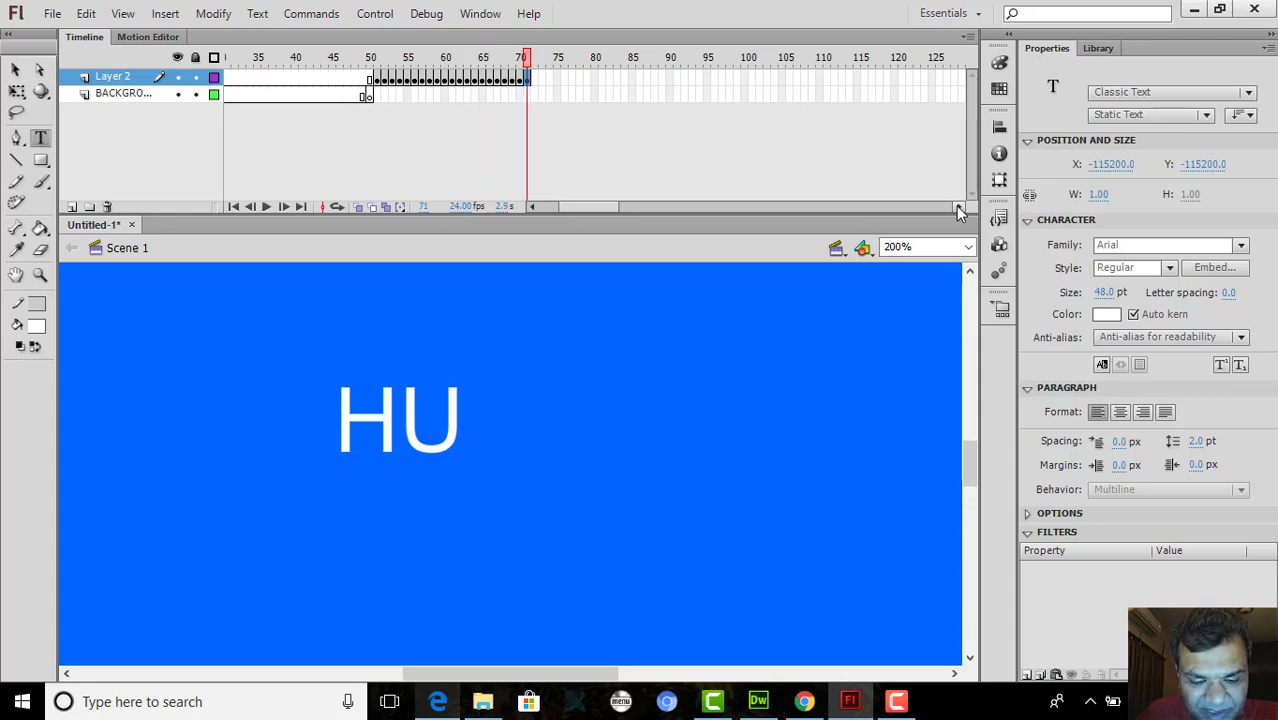
key(F6)
key(F6)
key(F6)
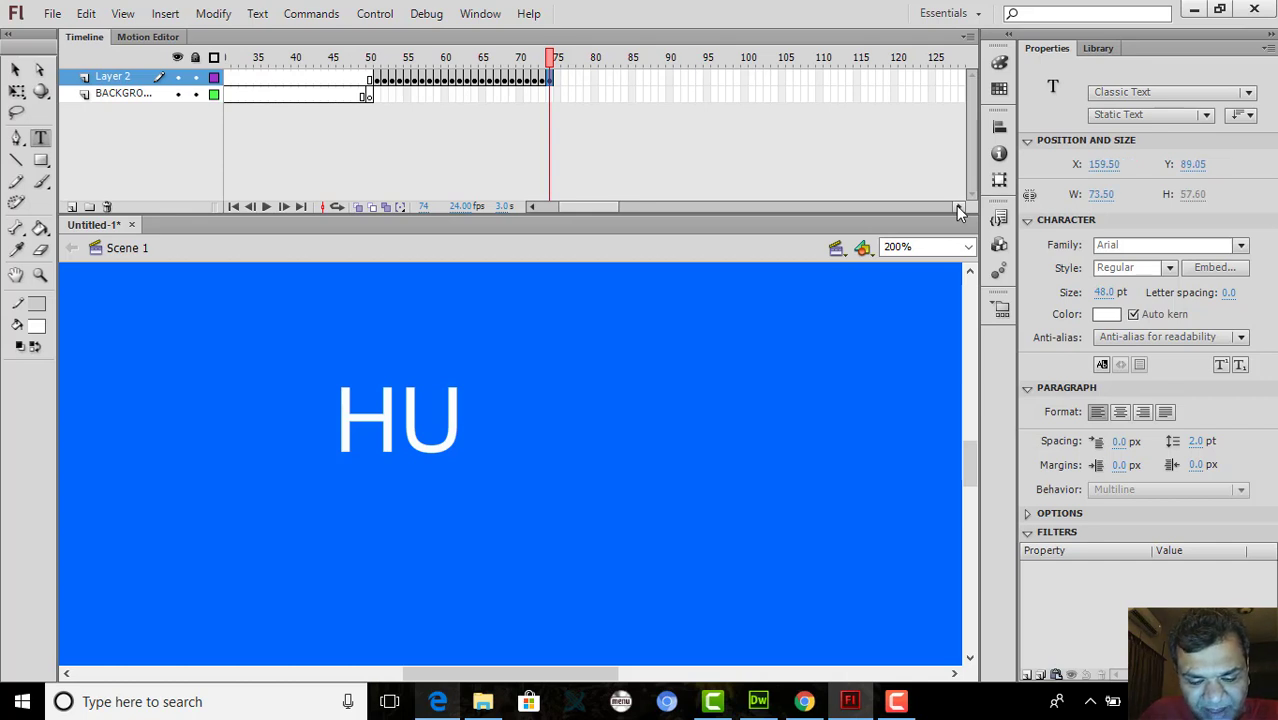
key(F6)
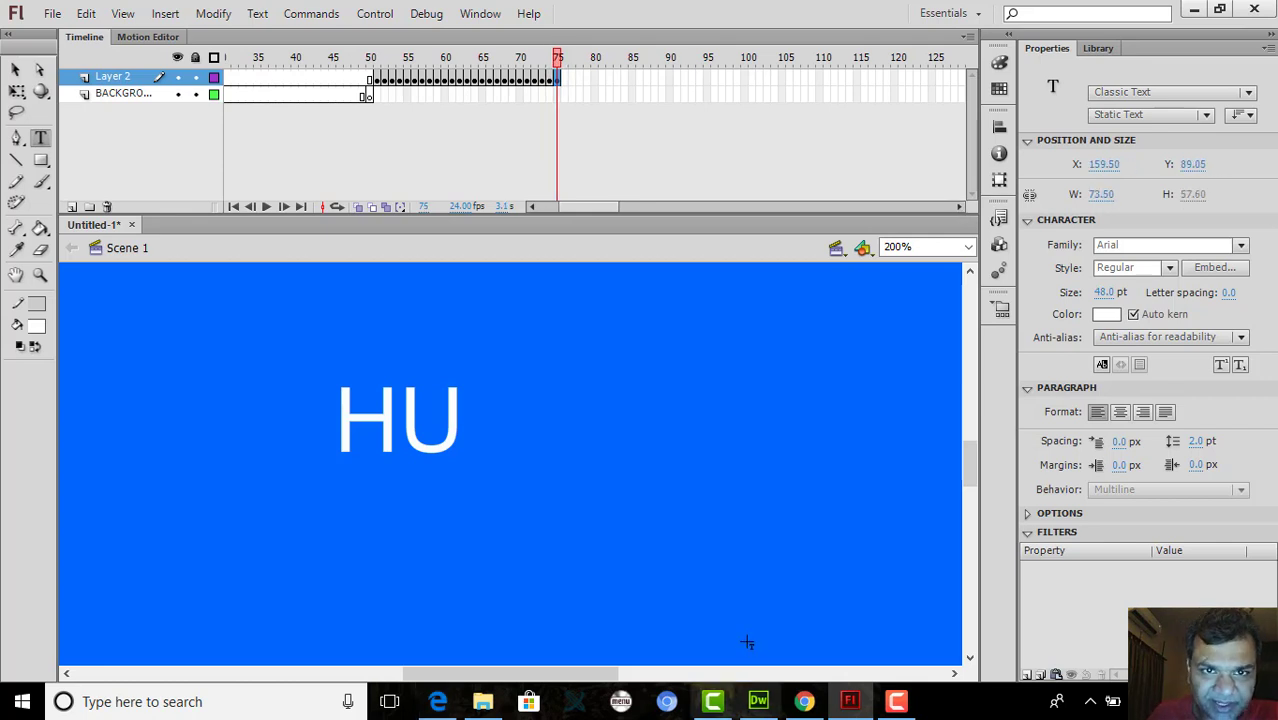
click(459, 430)
text(N)
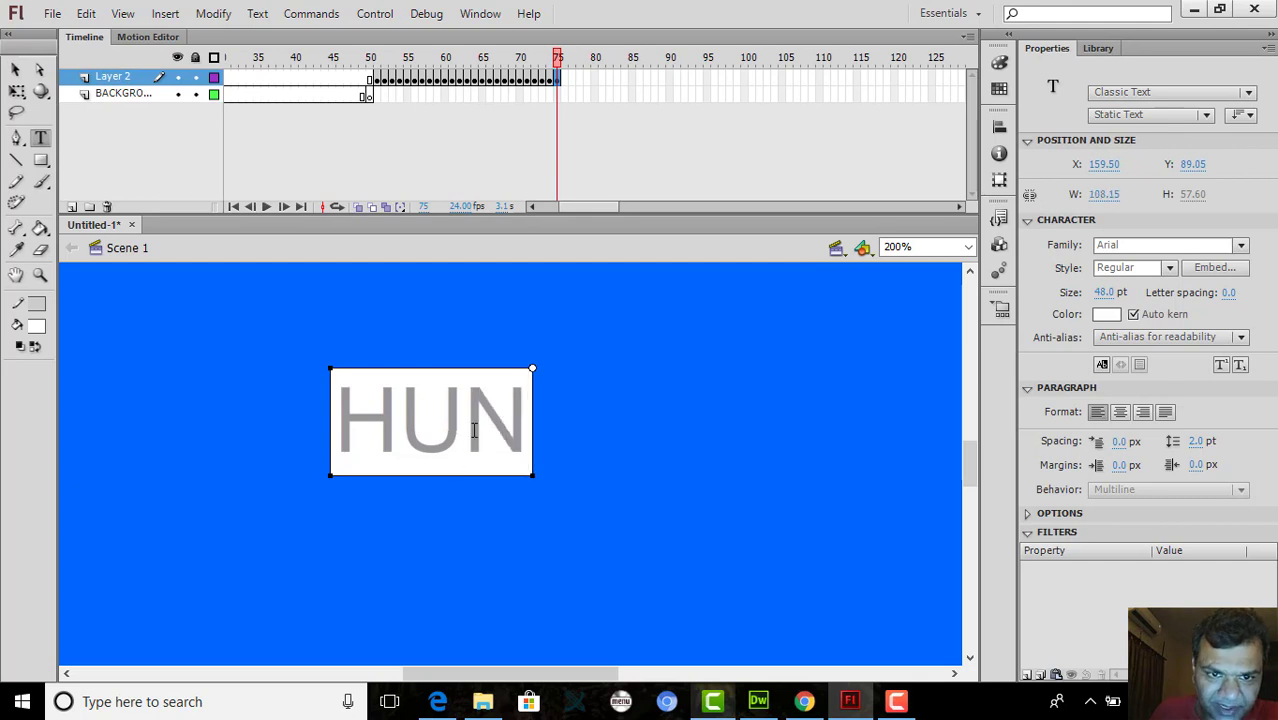
Insert consecutive keyframes carrying HUN on Layer 2 from frame 76 through frame 85 and add the letter G at frame 85
click(565, 100)
key(F6)
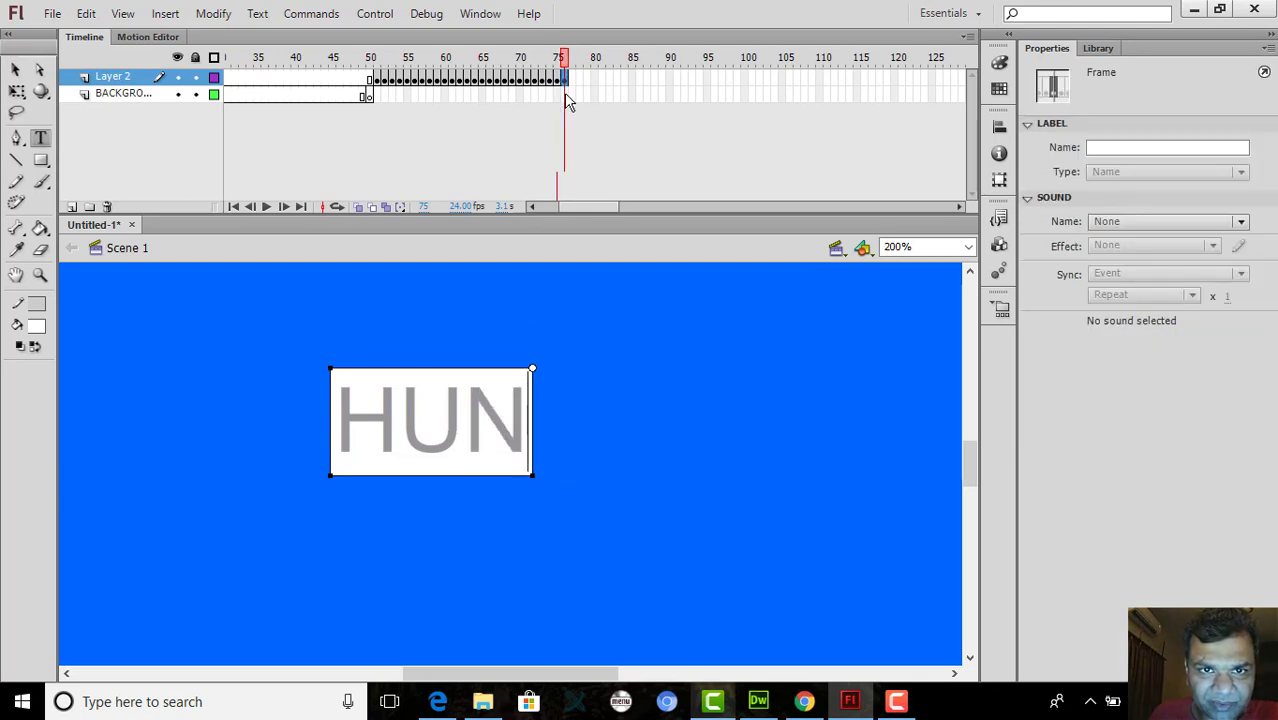
key(F6)
key(F6)
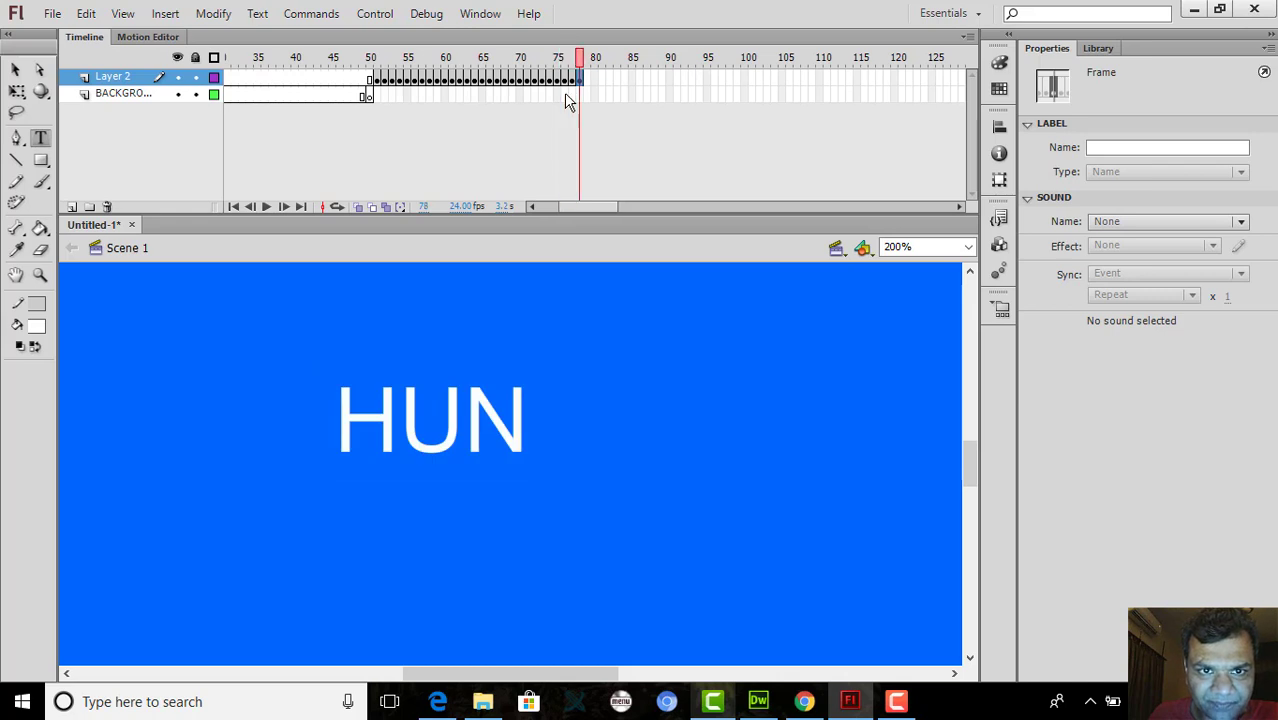
key(F6)
key(F6)
key(F6)
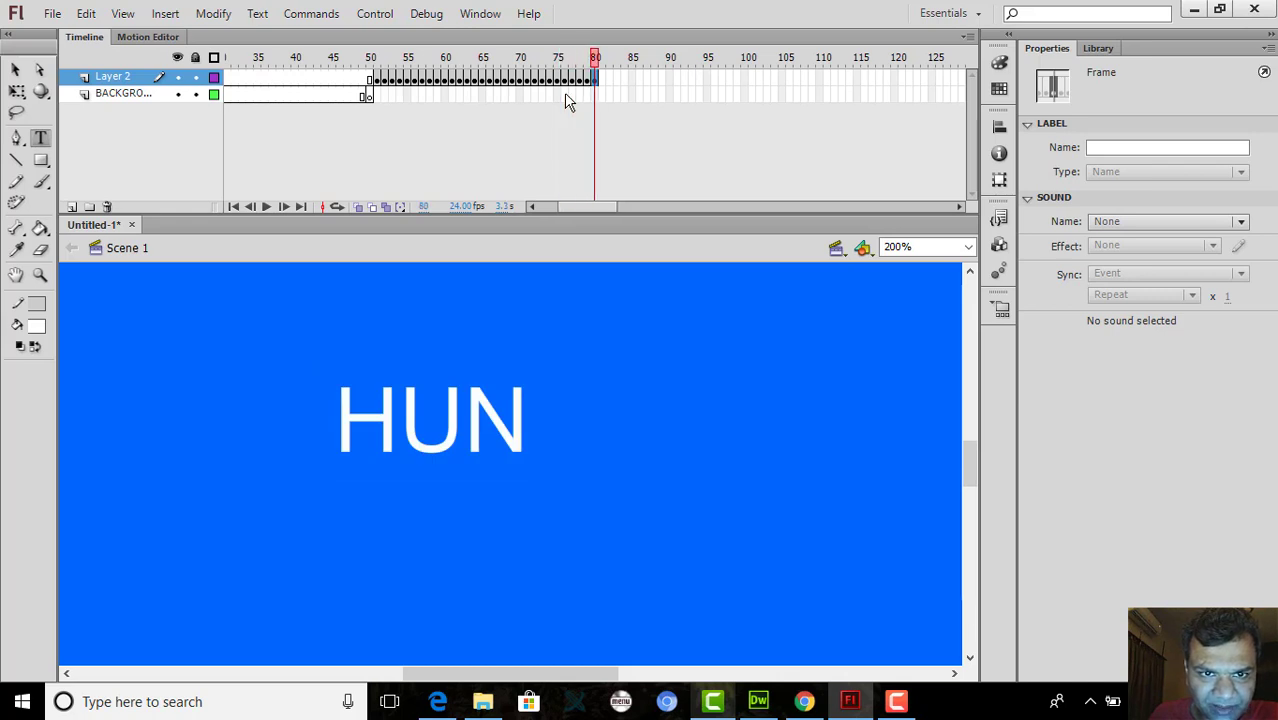
key(F6)
key(F6)
key(F6)
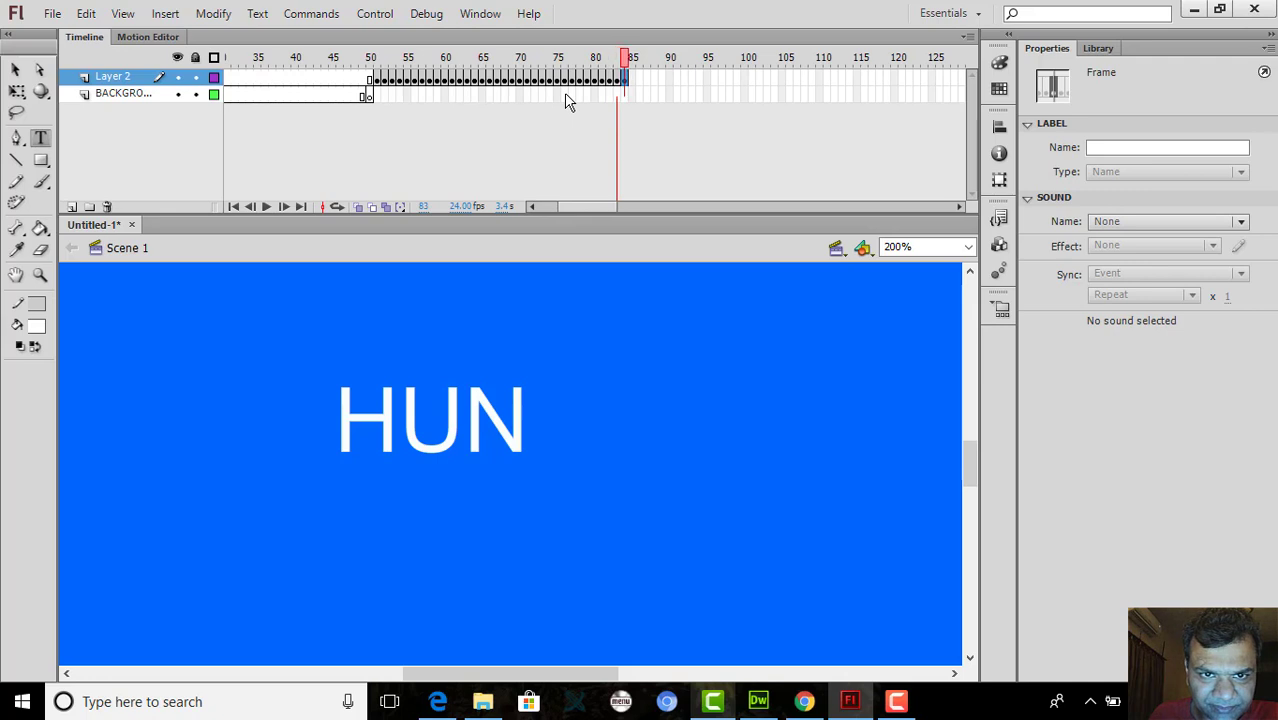
key(F6)
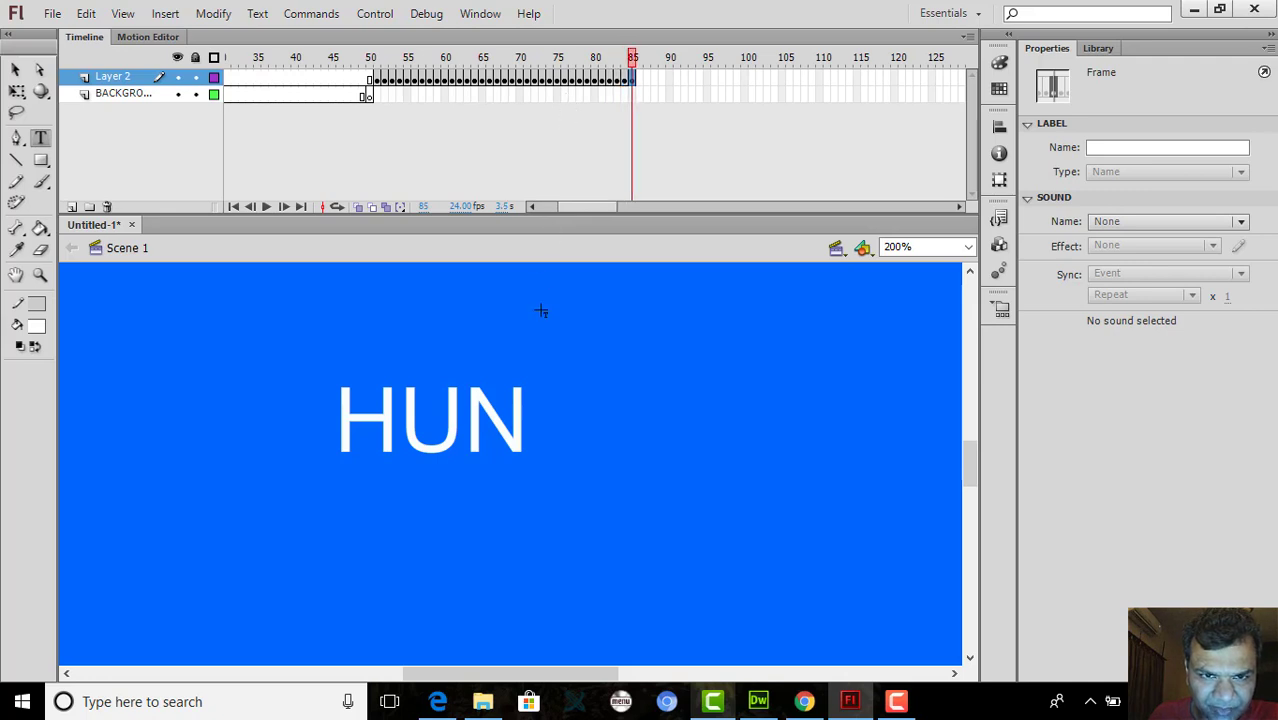
click(525, 425)
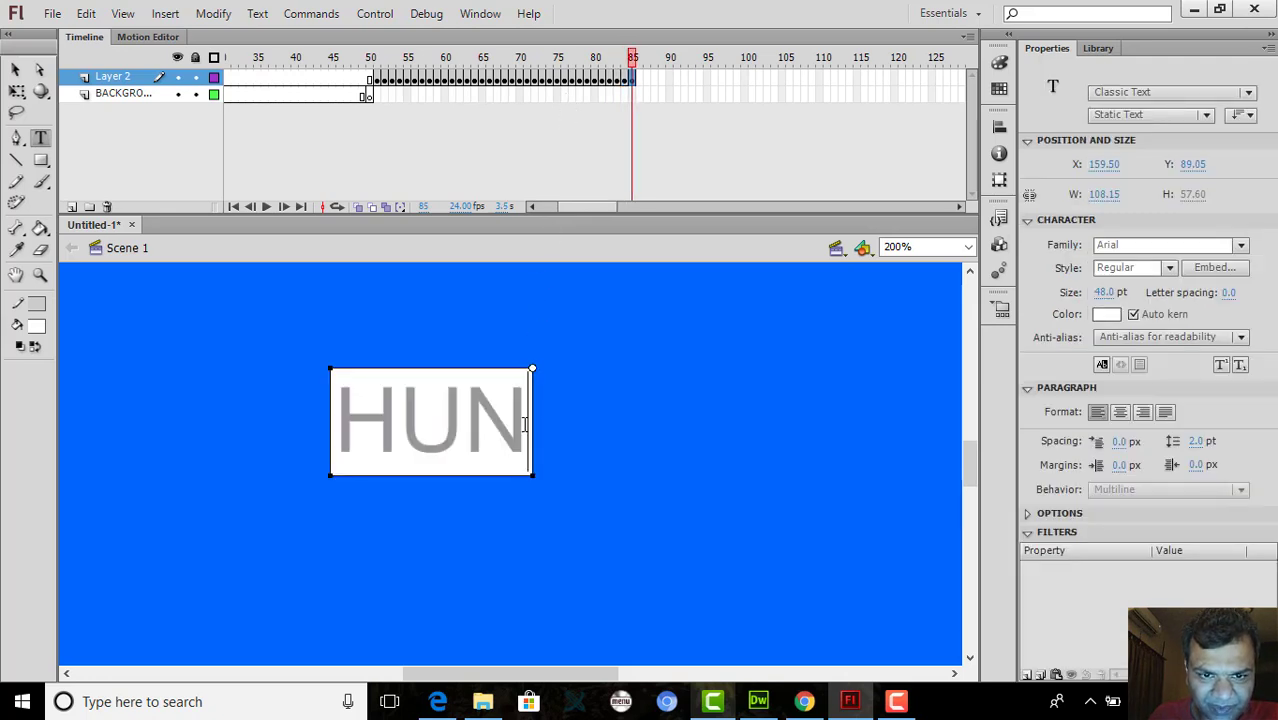
text(G)
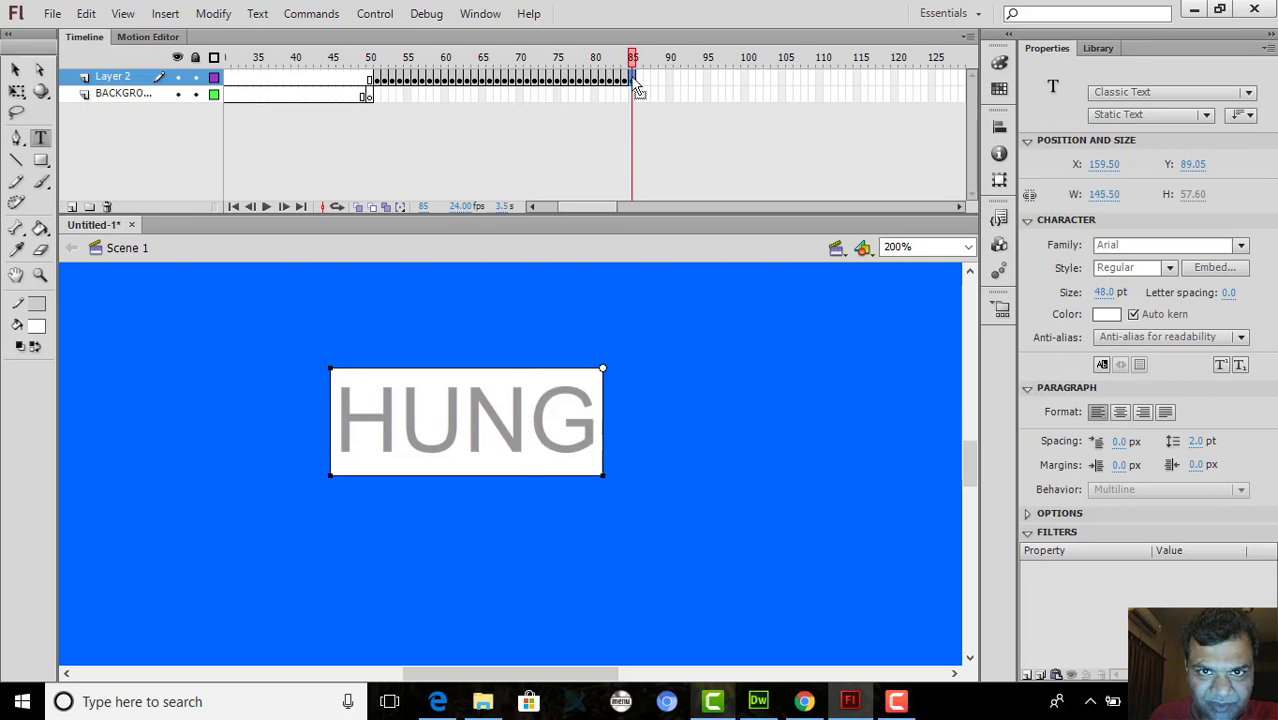
Insert consecutive keyframes carrying HUNG on Layer 2 from frame 86 through frame 96 and add the letter R at frame 96
click(631, 96)
click(637, 93)
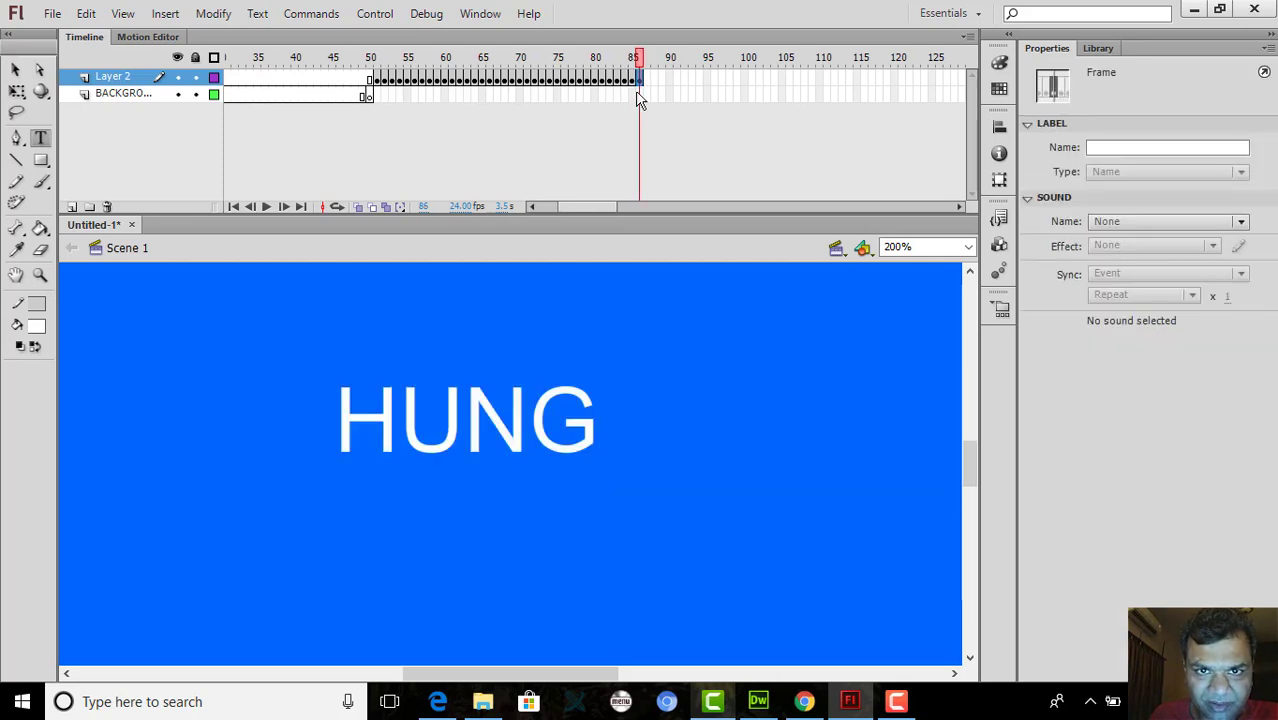
key(F6)
key(F6)
key(F6)
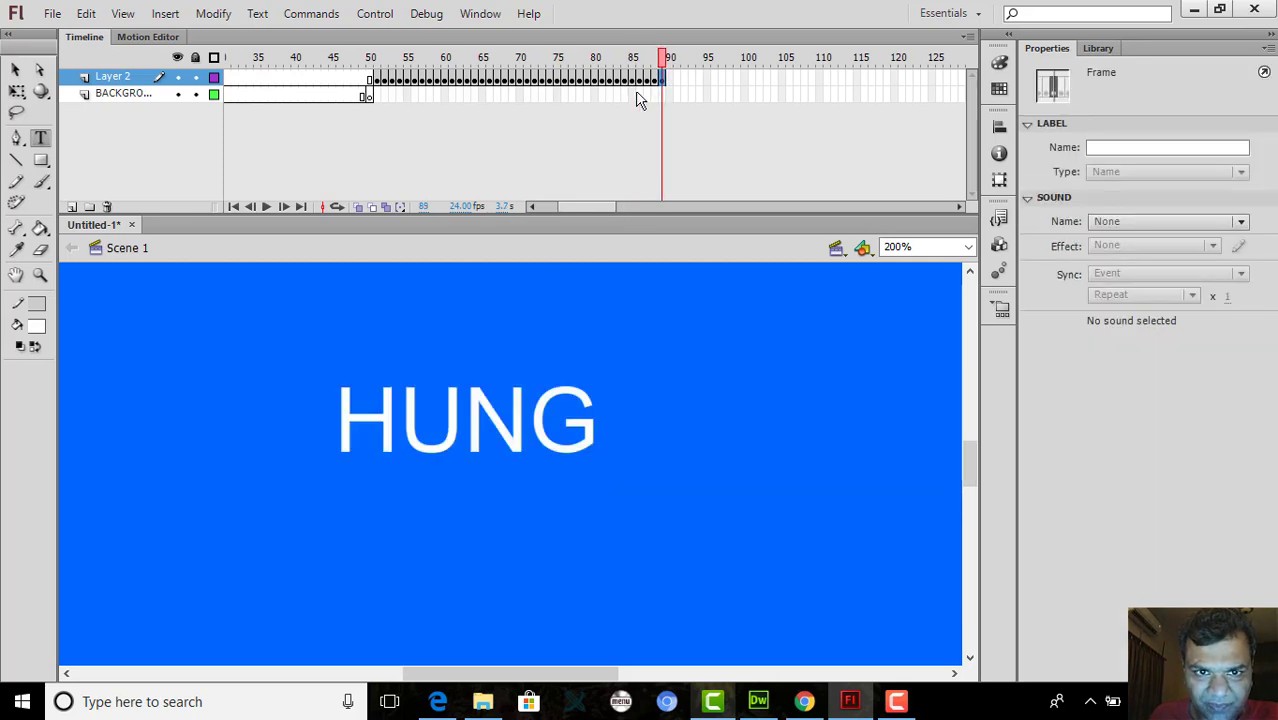
key(F6)
key(F6)
key(F6)
key(F6)
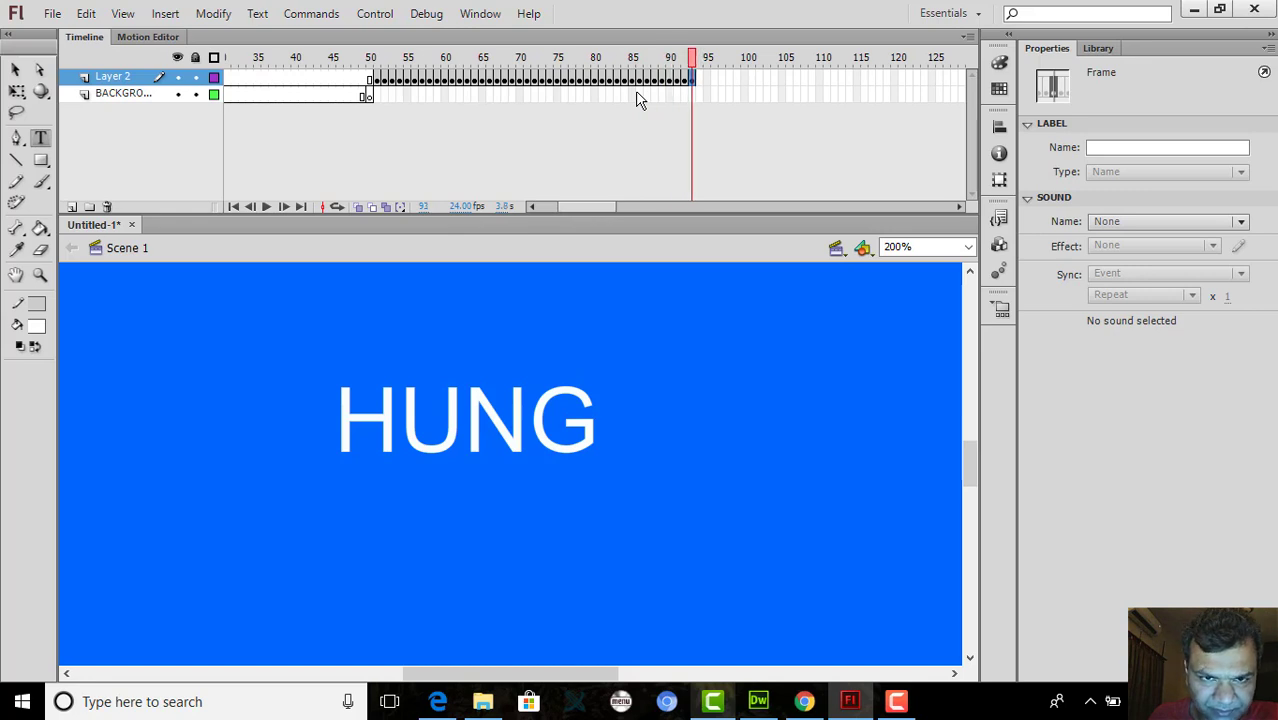
key(F6)
key(F6)
key(F6)
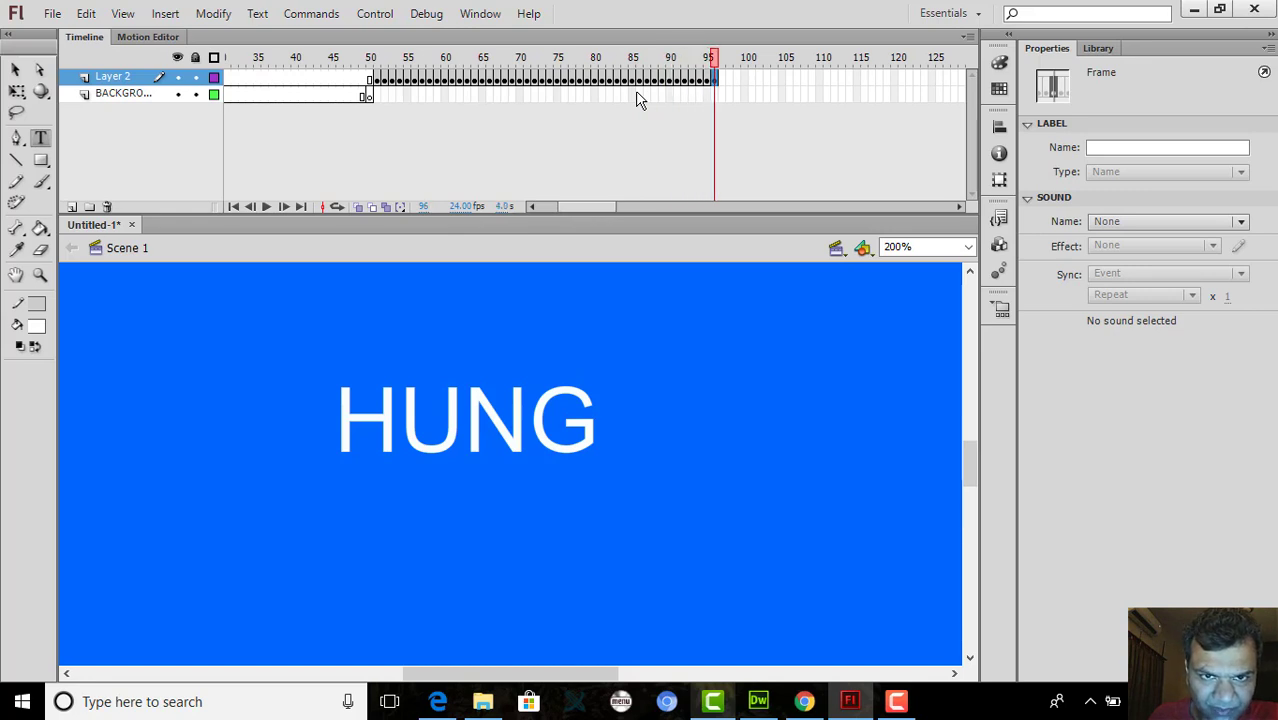
click(590, 434)
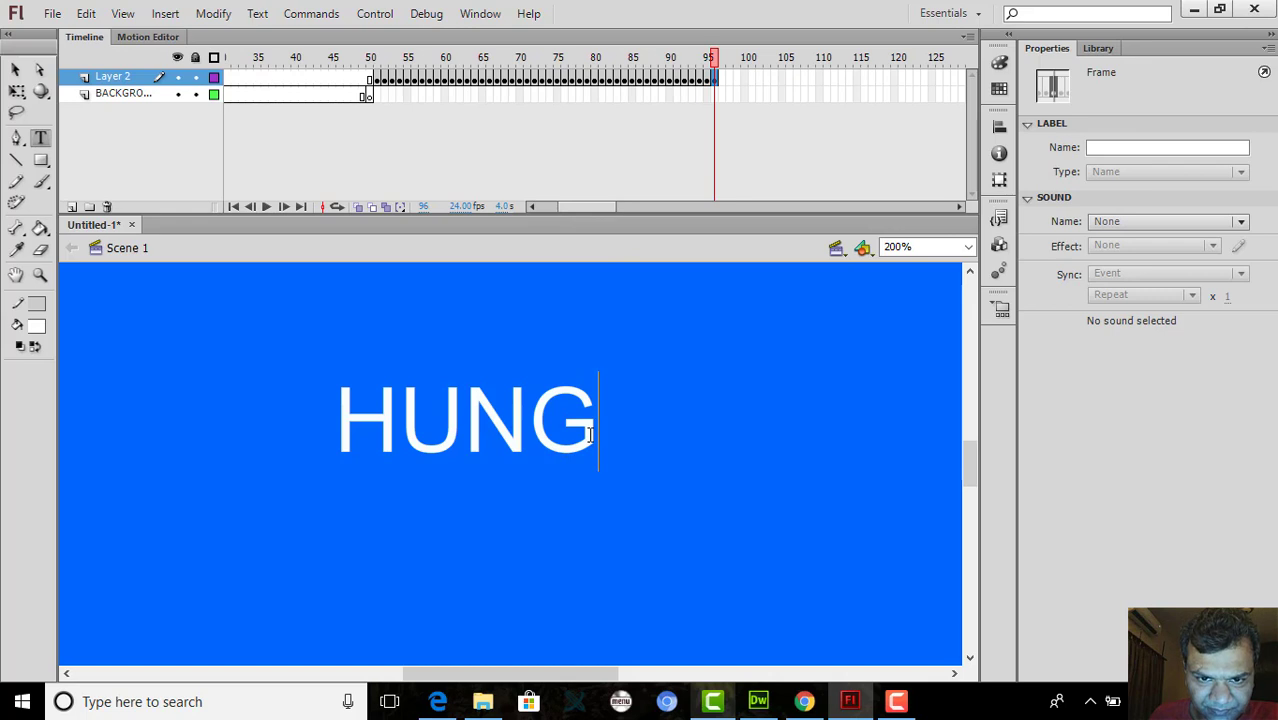
double_click(590, 434)
text(R)
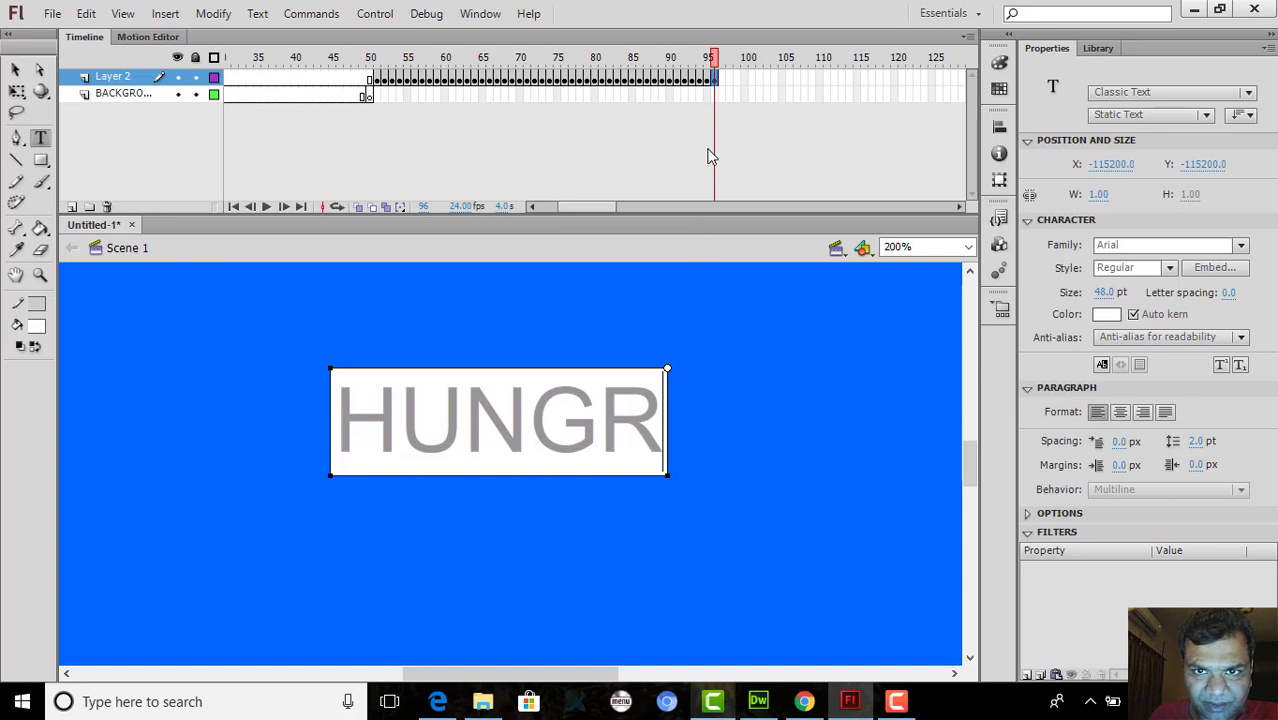
Insert consecutive keyframes carrying HUNGR on Layer 2 from frame 97 through frame 108 and add the letter Y at frame 108
key(F6)
key(F6)
key(F6)
key(F6)
key(F6)
key(F6)
click(728, 124)
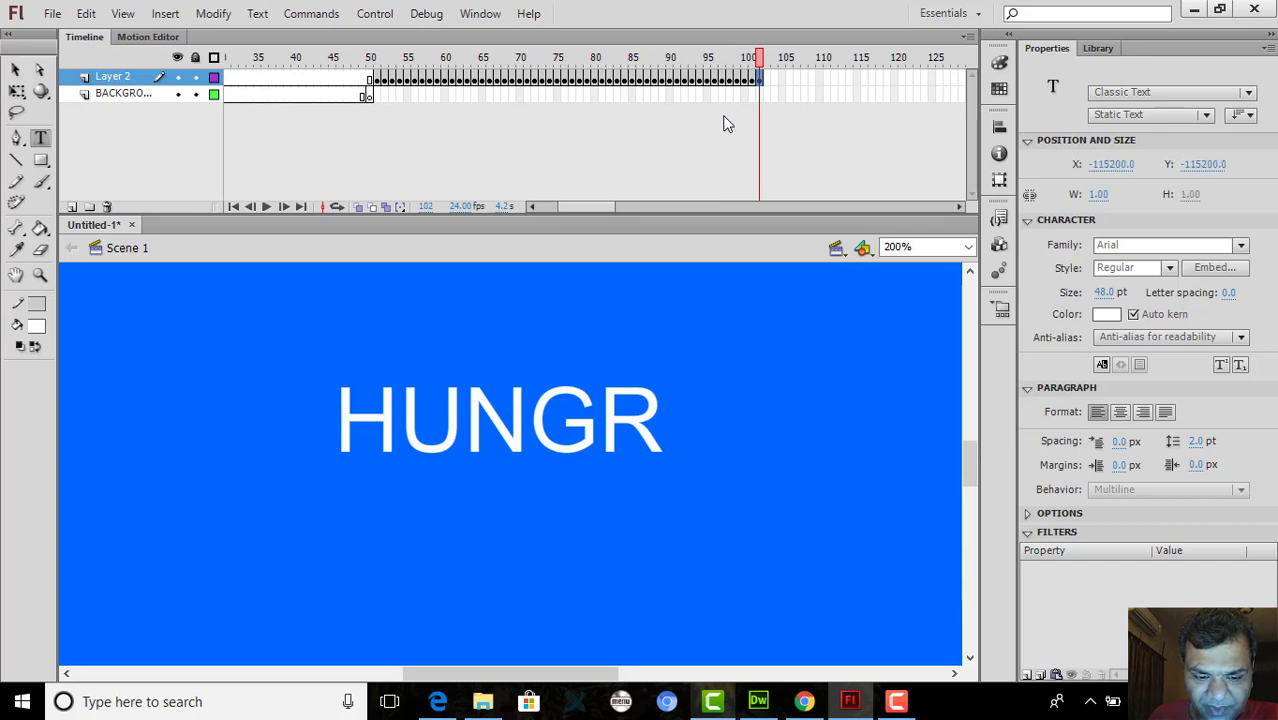
key(F5)
key(F5)
key(F5)
key(F5)
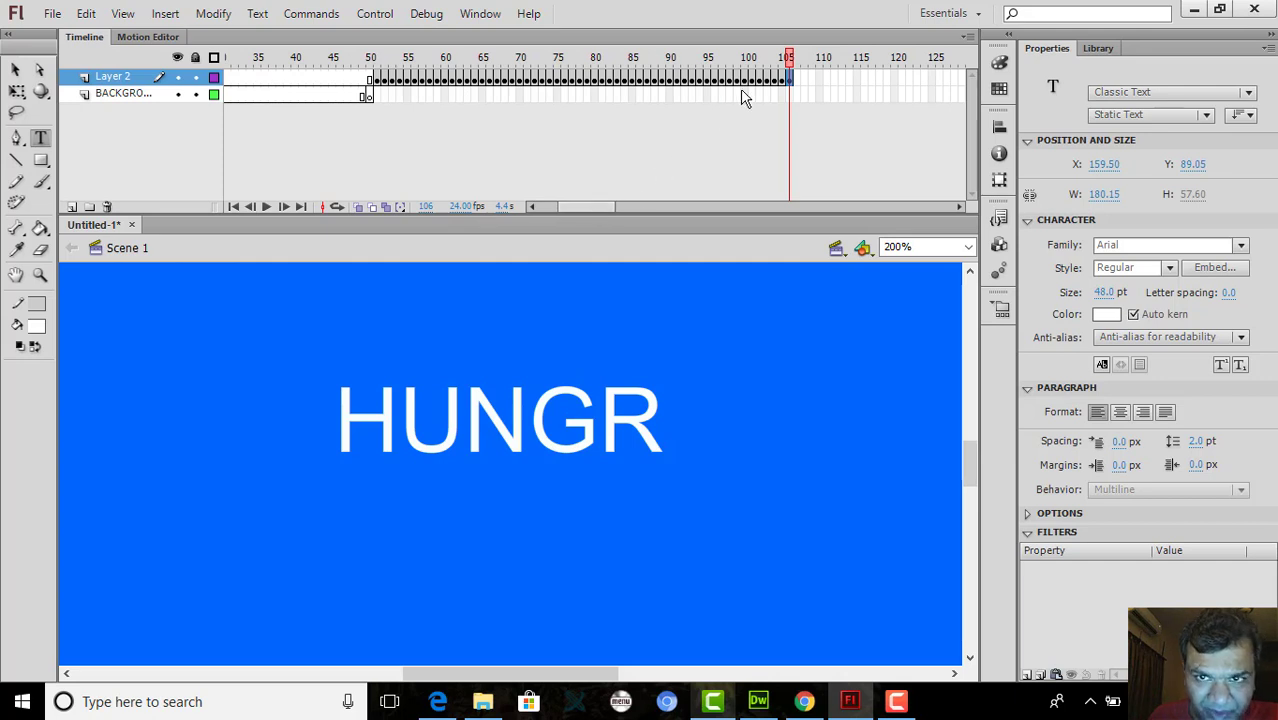
click(793, 78)
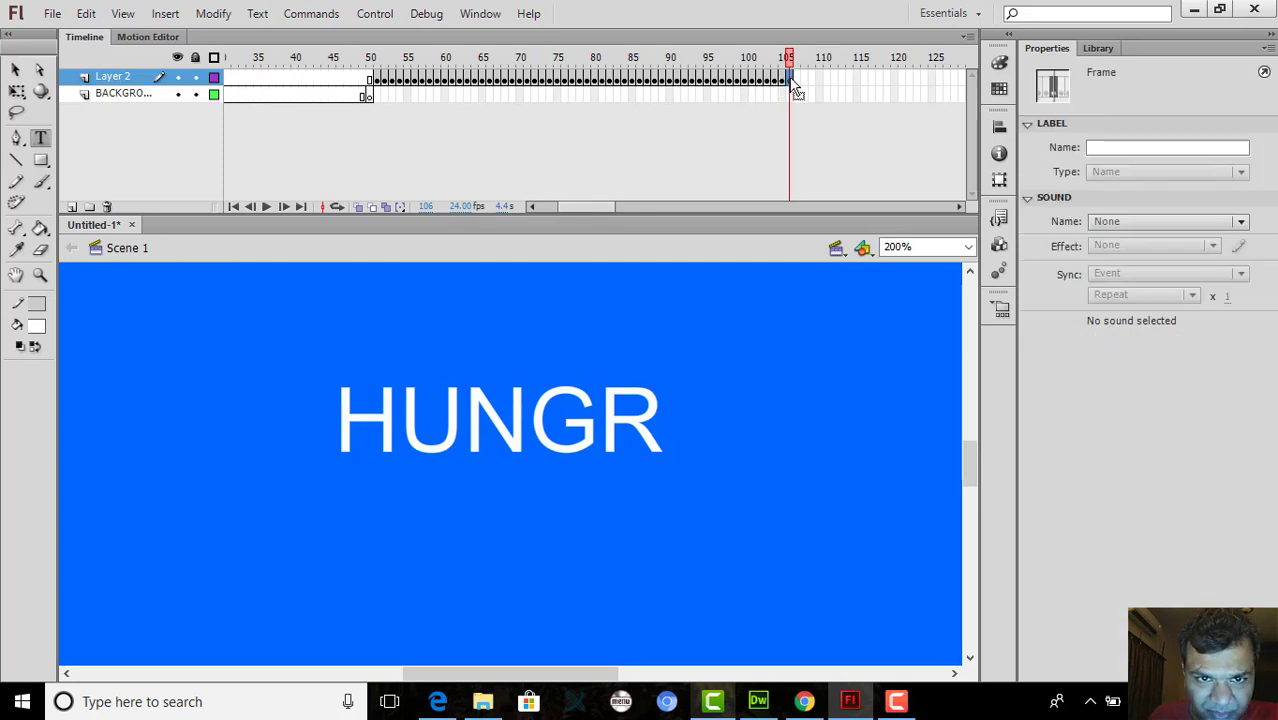
key(F6)
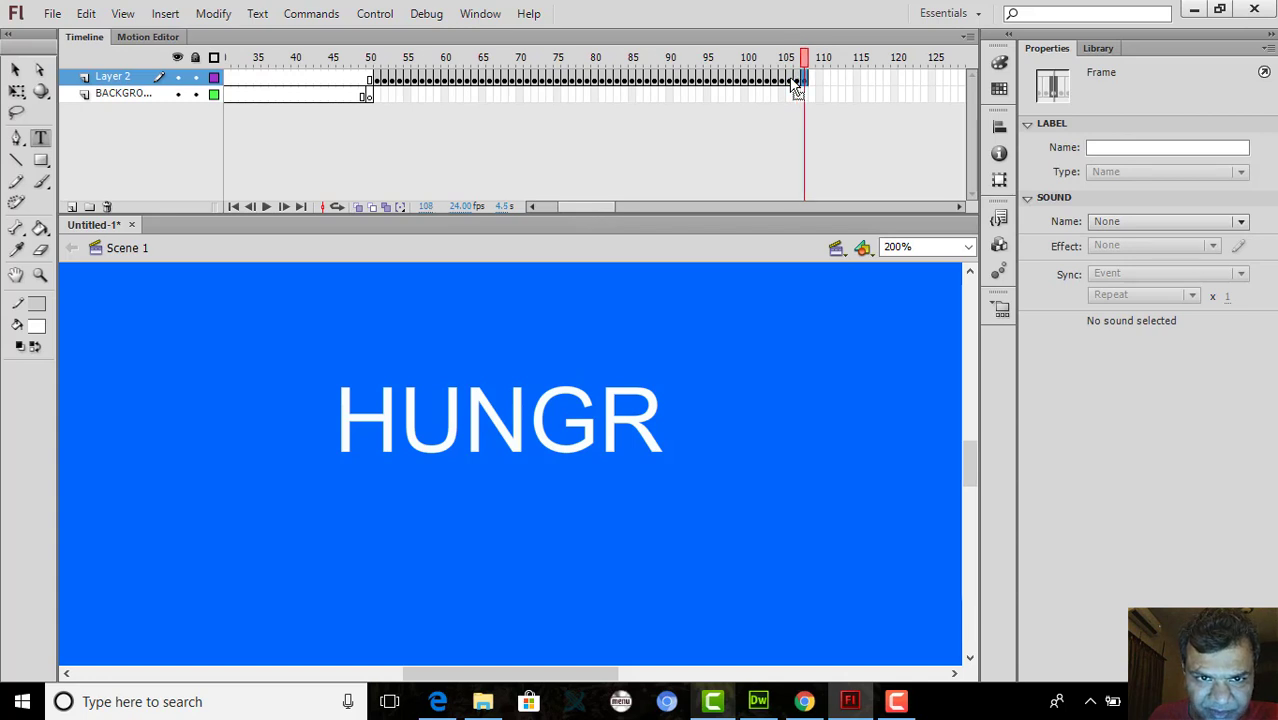
click(670, 434)
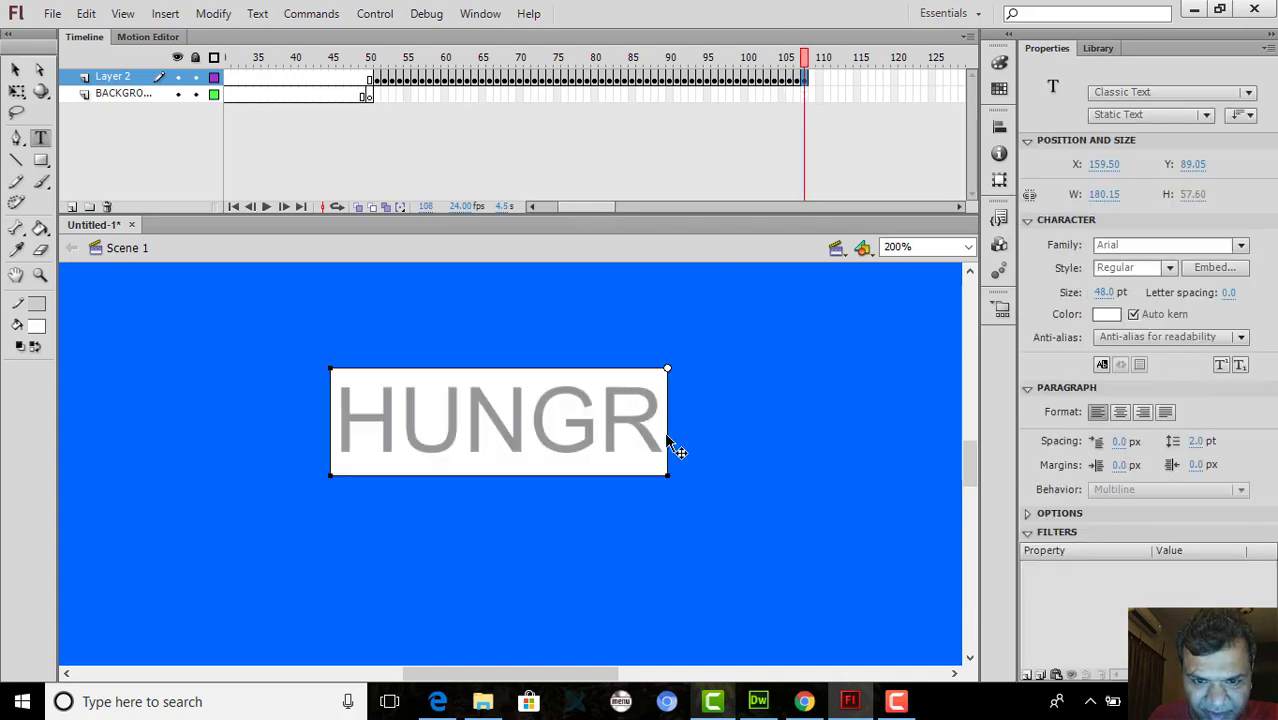
text(Y)
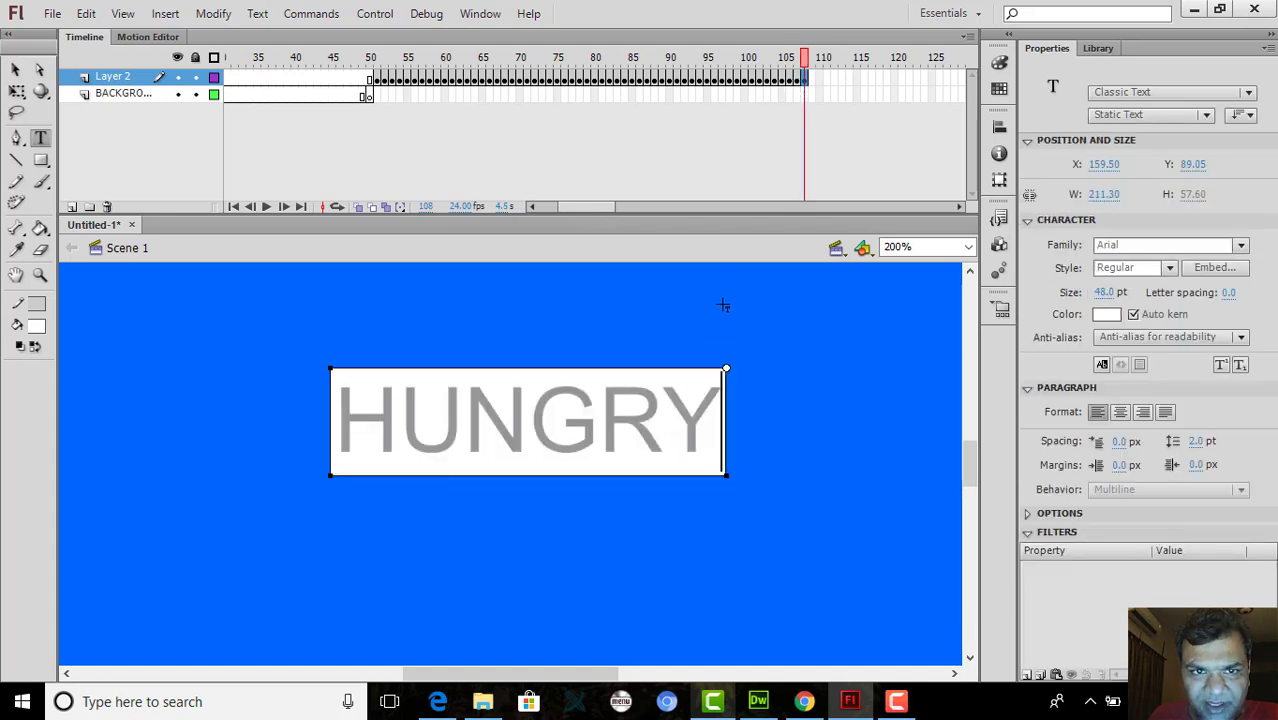
Insert consecutive keyframes holding the complete HUNGRY text on Layer 2 from frame 109 through frame 120
key(F6)
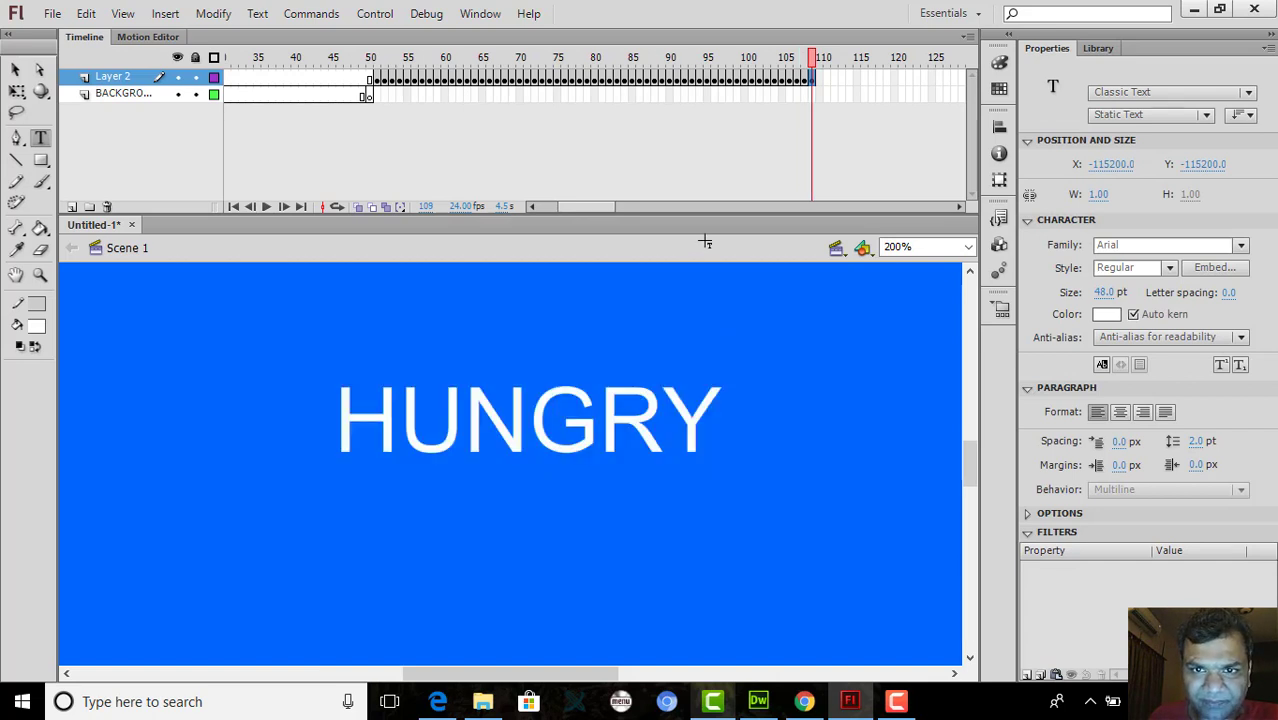
key(F6)
key(F6)
key(F6)
key(F6)
key(F6)
key(F6)
key(F6)
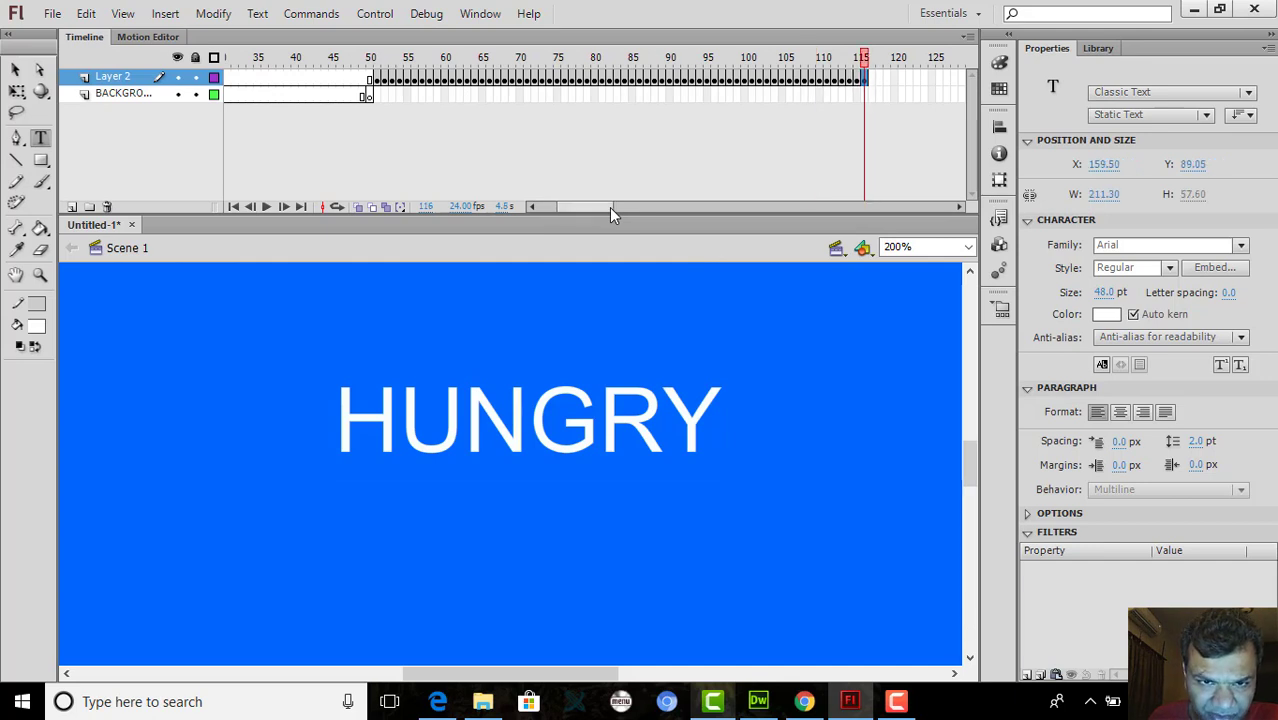
key(F6)
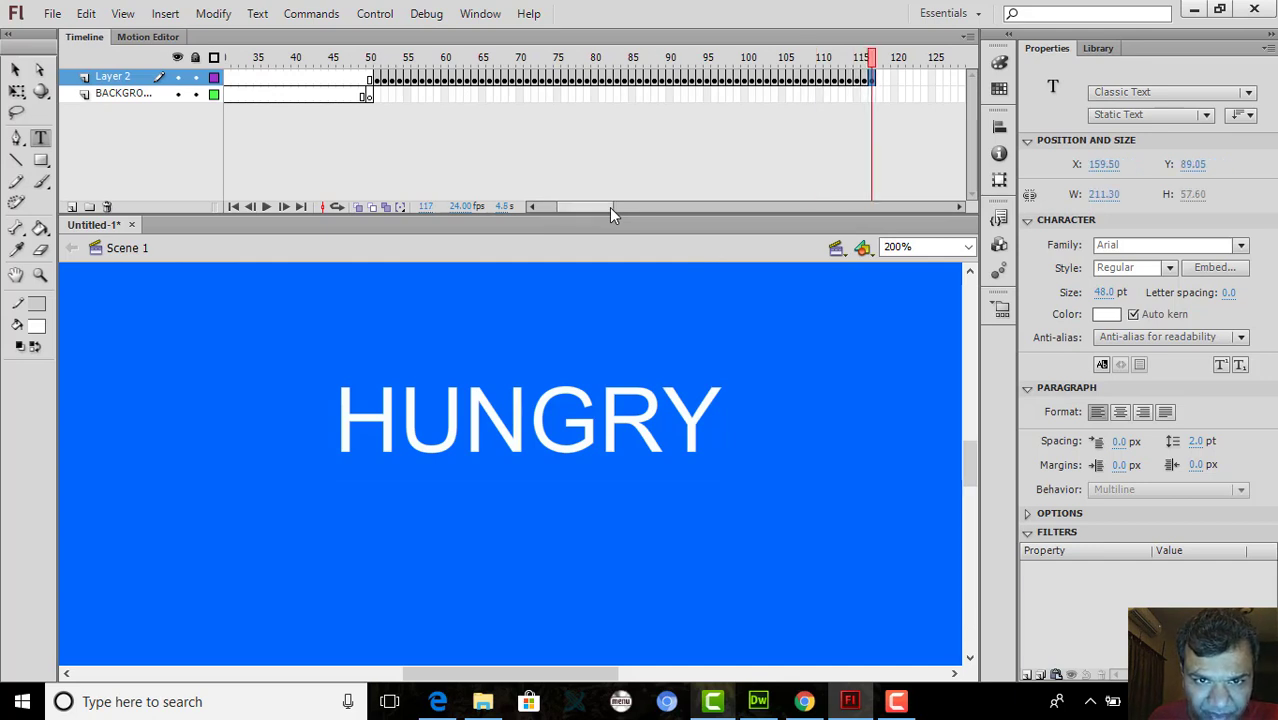
key(F6)
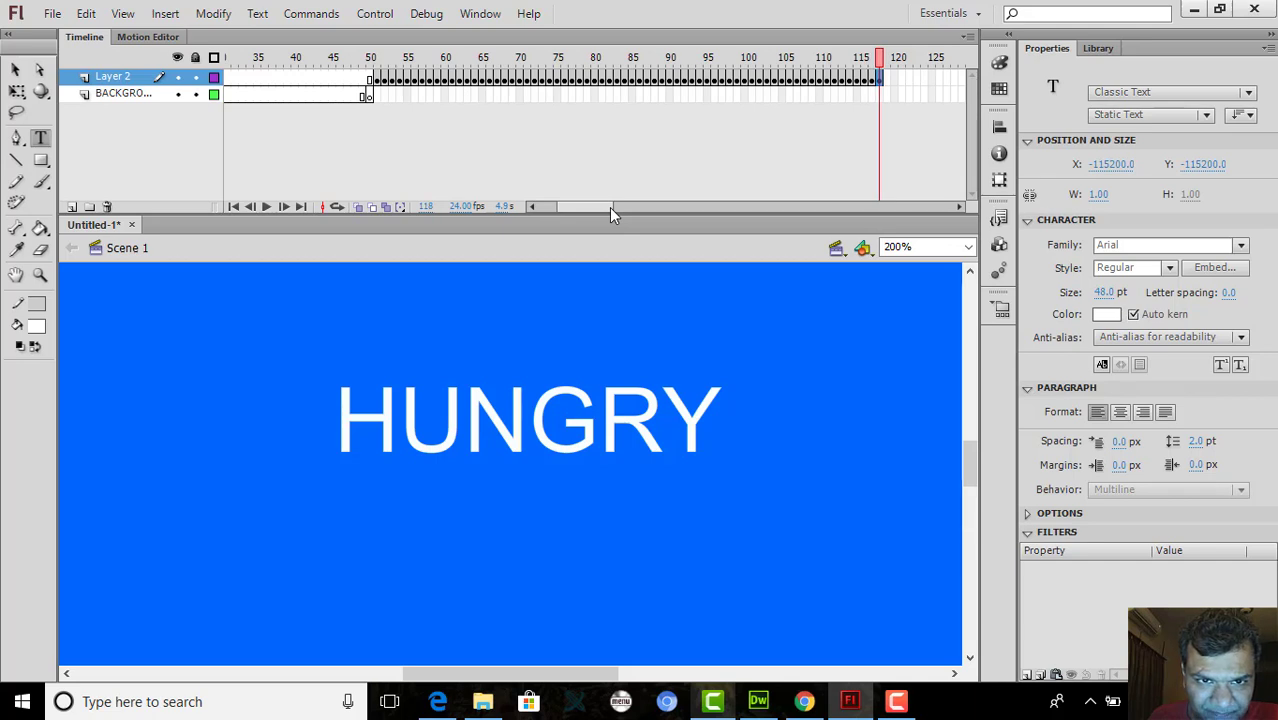
key(F6)
key(F6)
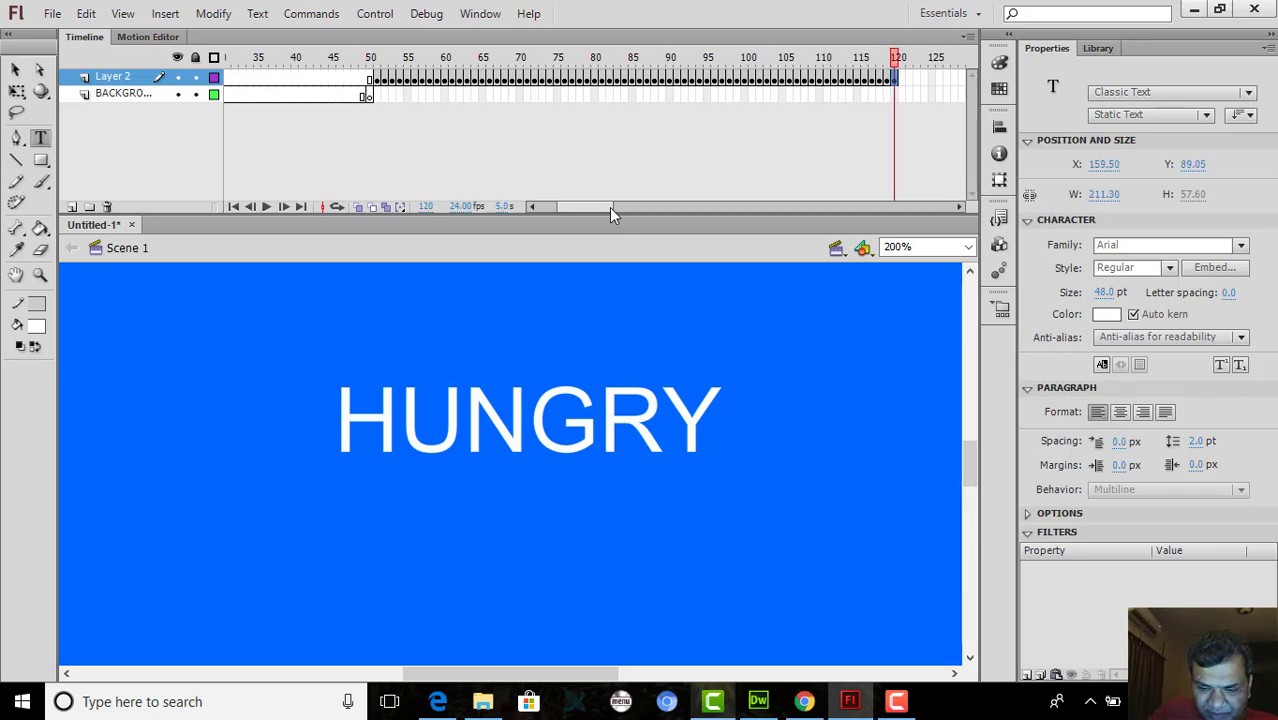
Preview the letter-by-letter HUNGRY animation on the timeline at 100% zoom and stop the playback
key(ctrl+1)
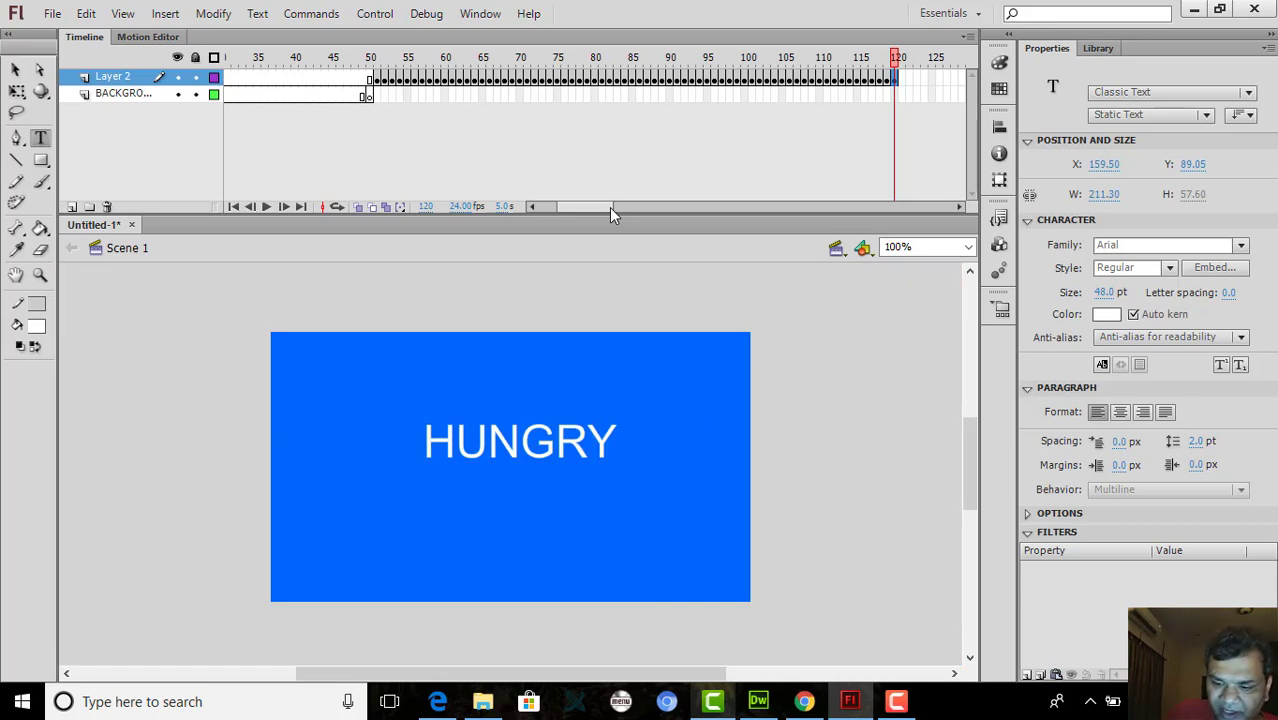
key(Return)
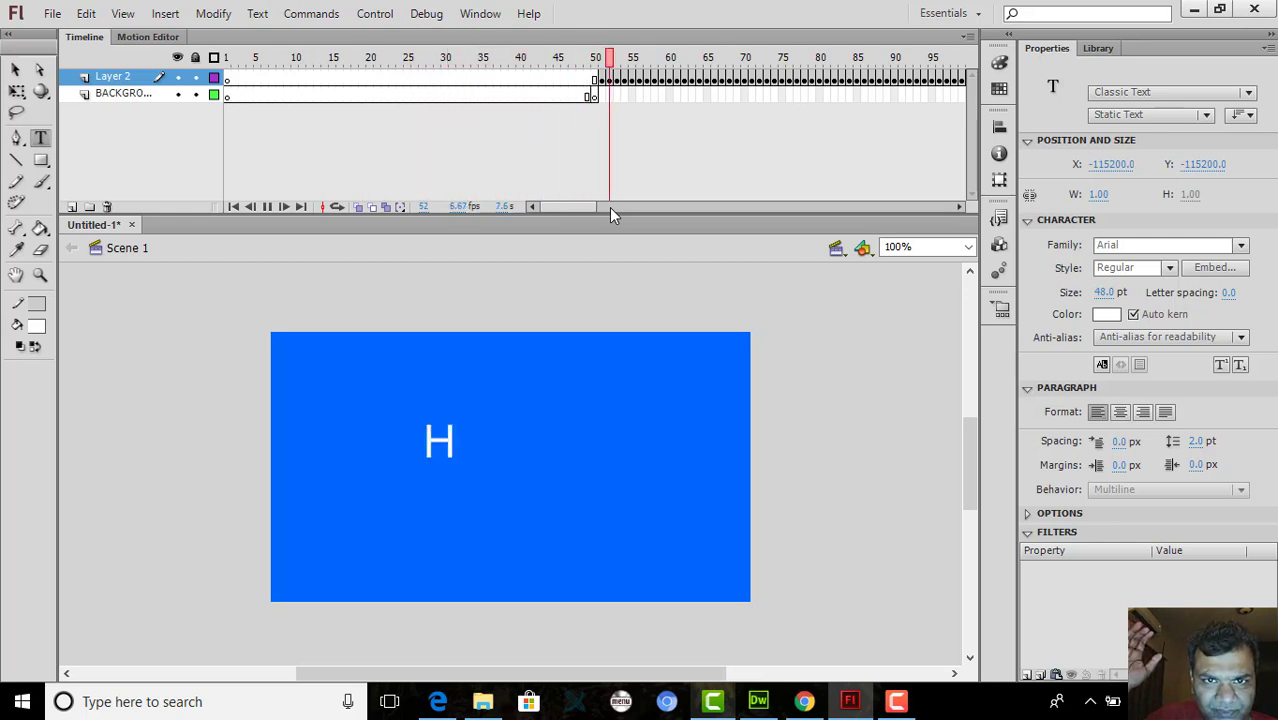
click(16, 71)
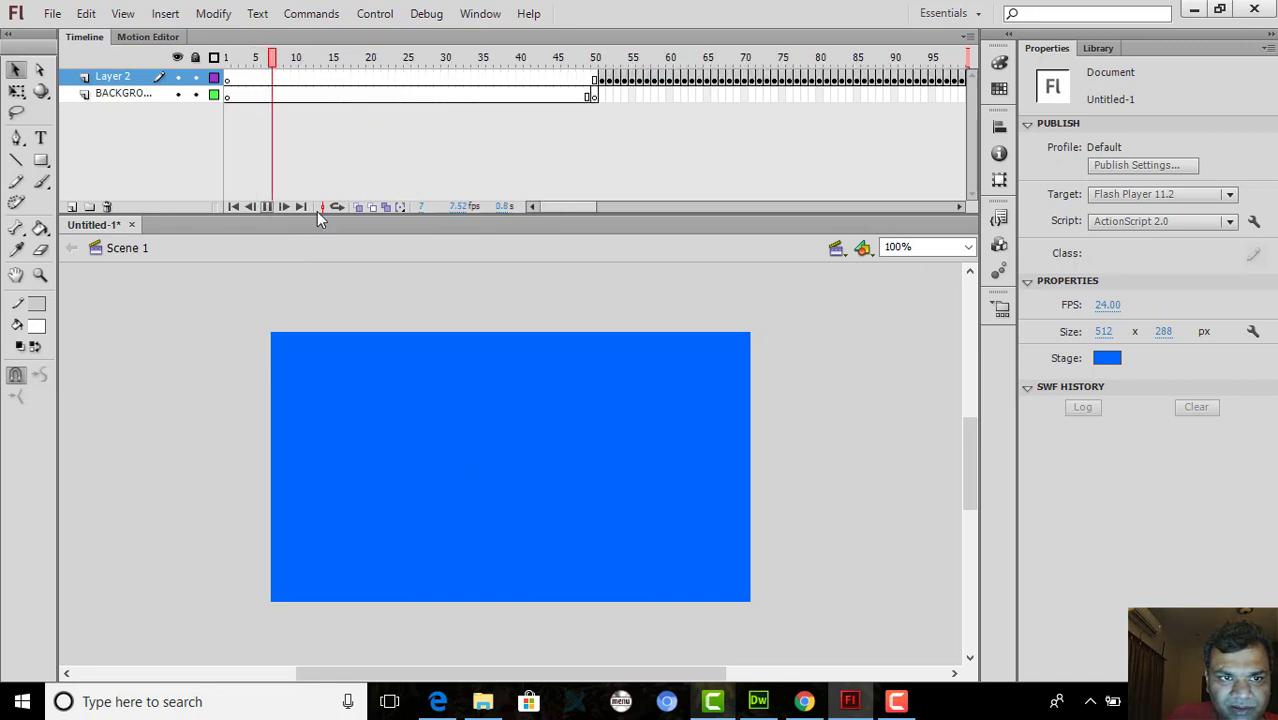
key(Return)
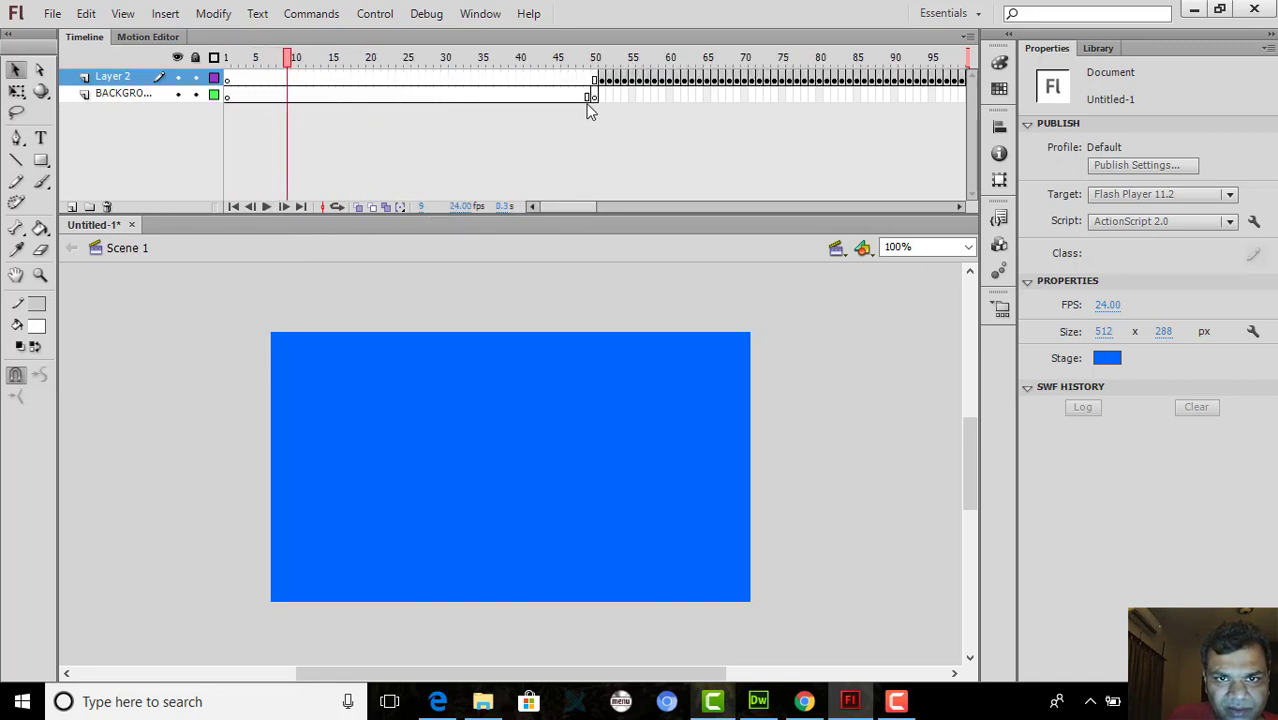
Check the exam paper in the browser for the requirements that follow the HUNGRY text and return to Flash
click(592, 97)
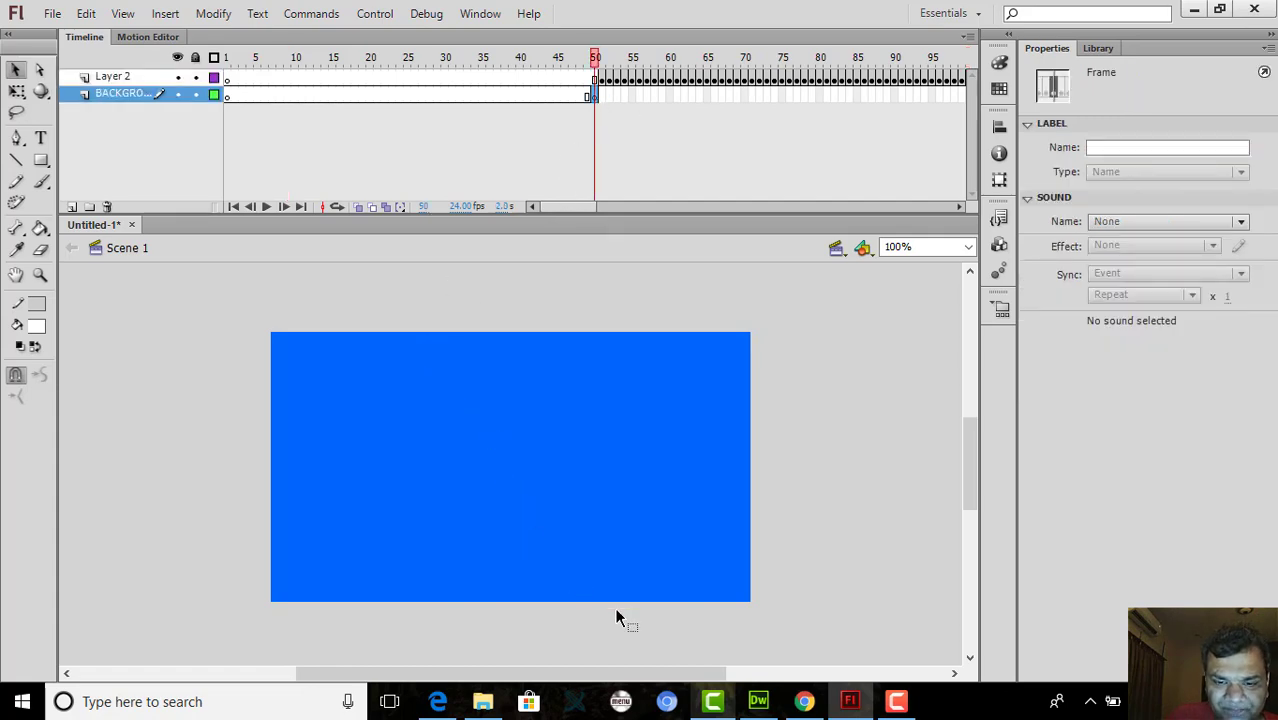
click(440, 702)
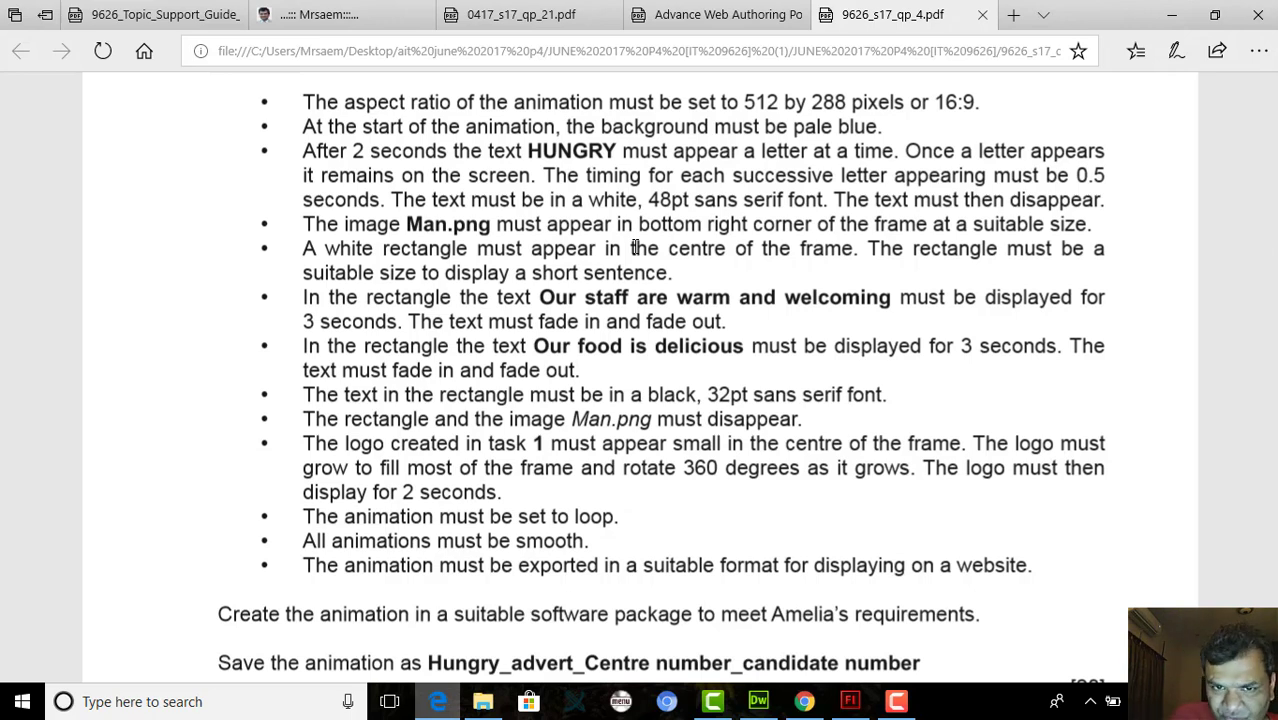
click(850, 703)
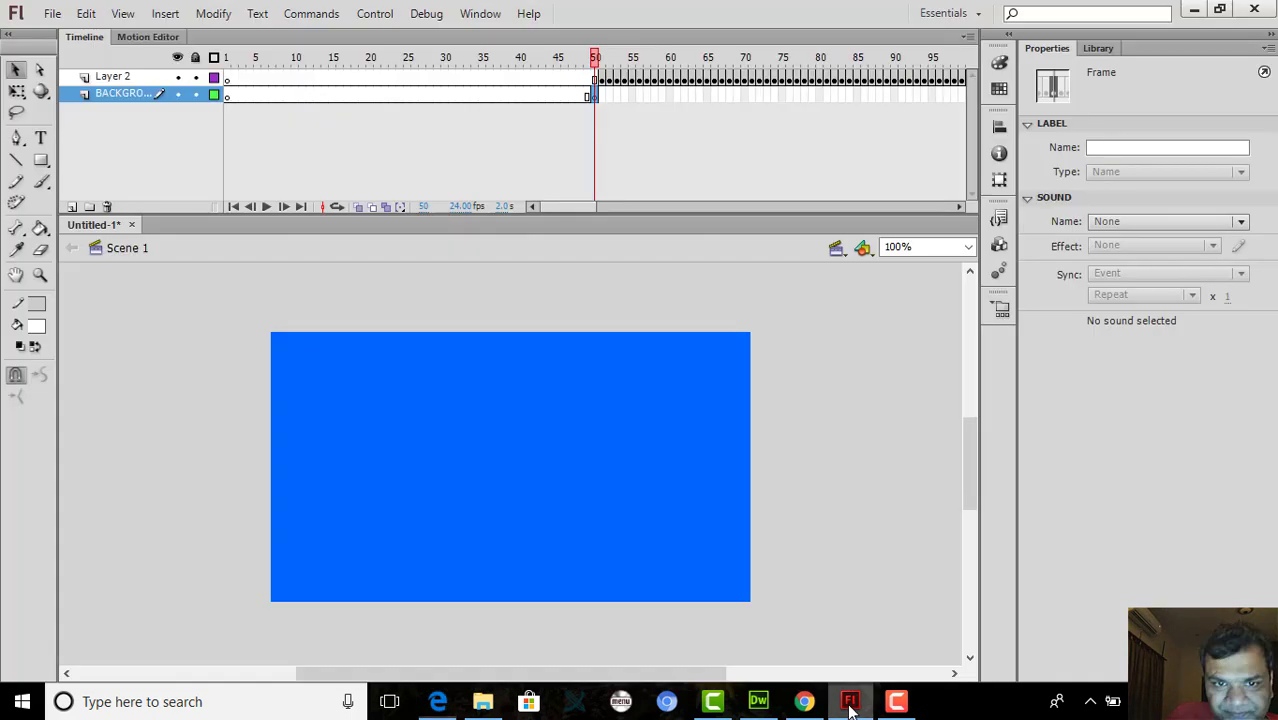
Rename Layer 2 as HUNGRY2
click(128, 78)
double_click(128, 78)
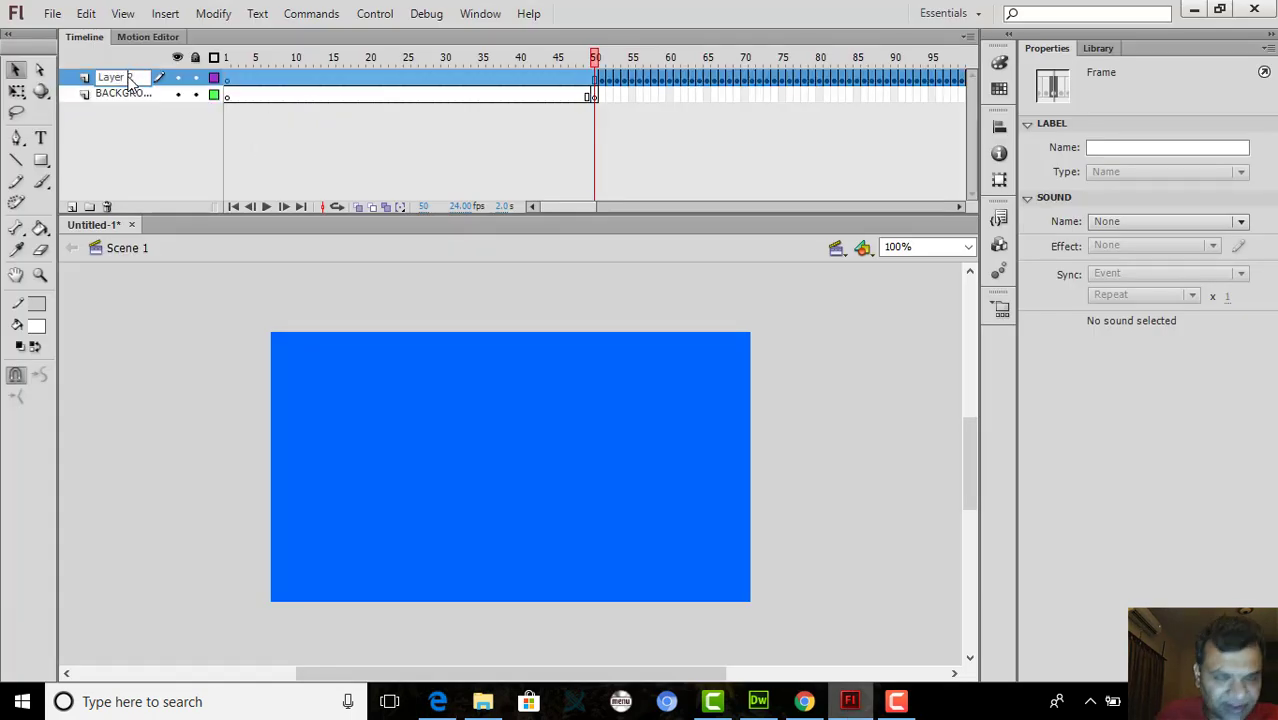
text(HUNGRY)
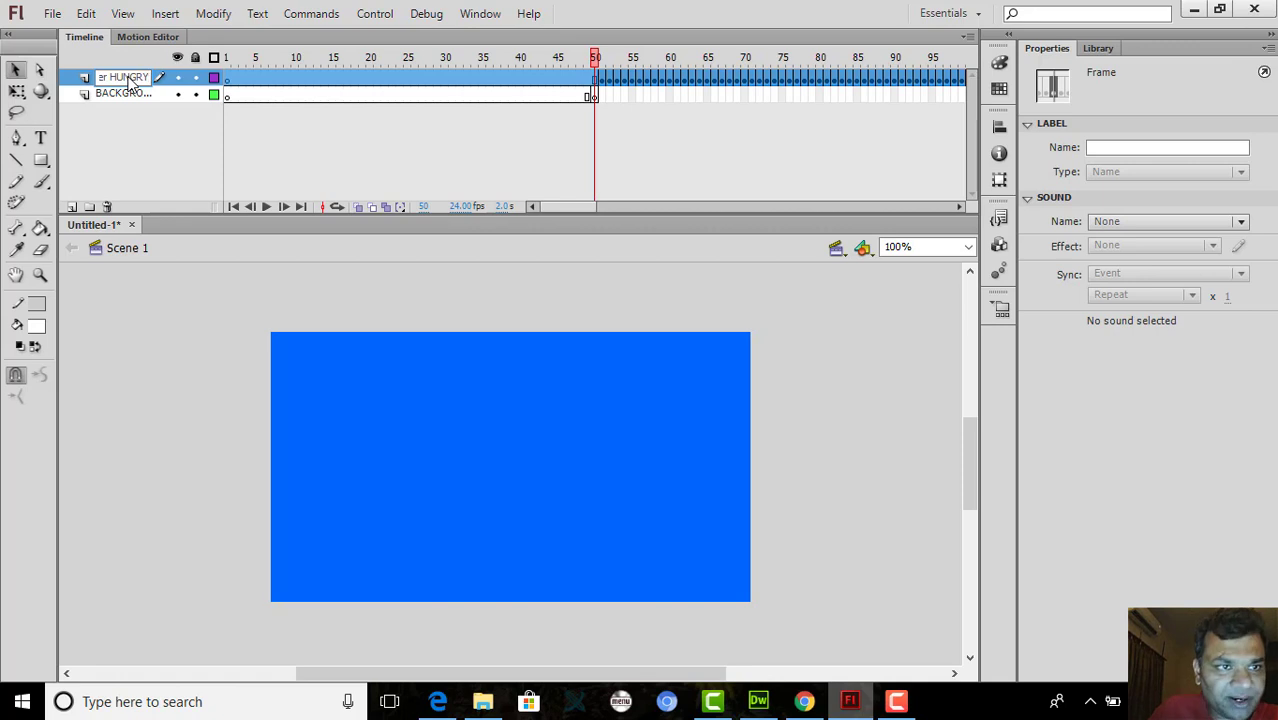
click(108, 77)
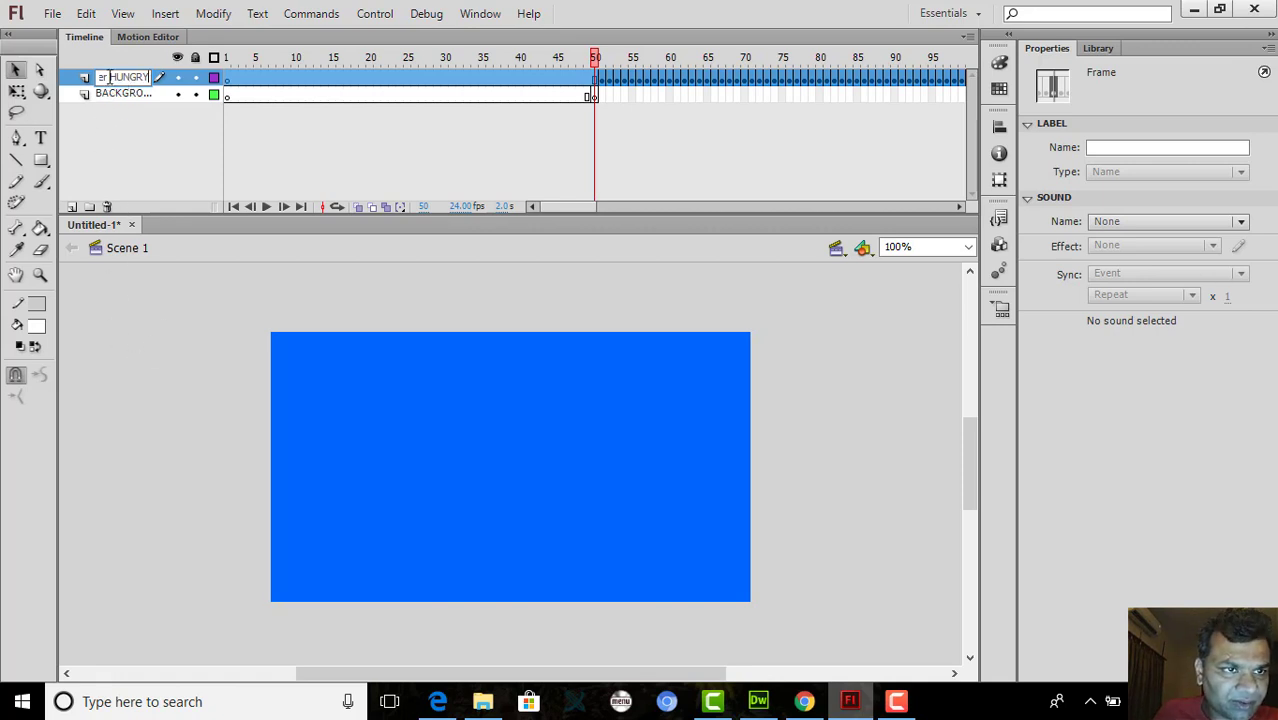
key(BackSpace)
key(BackSpace)
key(BackSpace)
key(BackSpace)
key(BackSpace)
key(BackSpace)
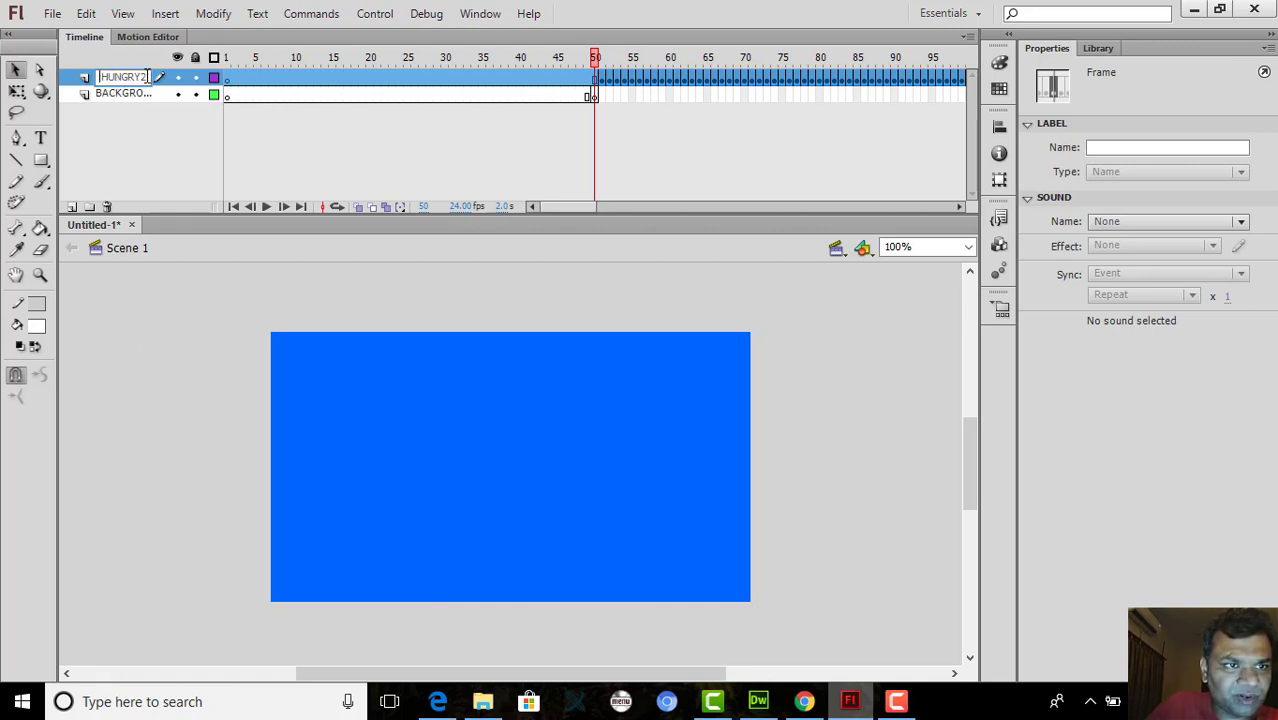
Add a new layer above HUNGRY2 and name it MAN
click(71, 207)
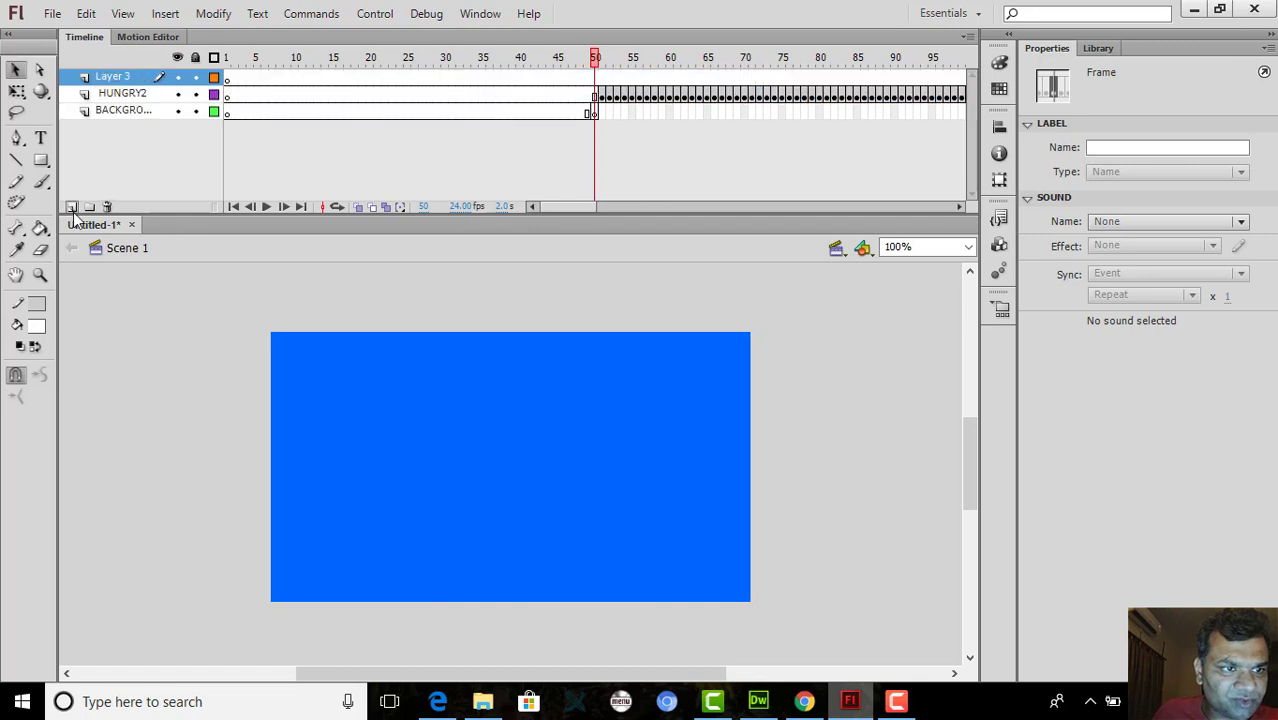
click(115, 145)
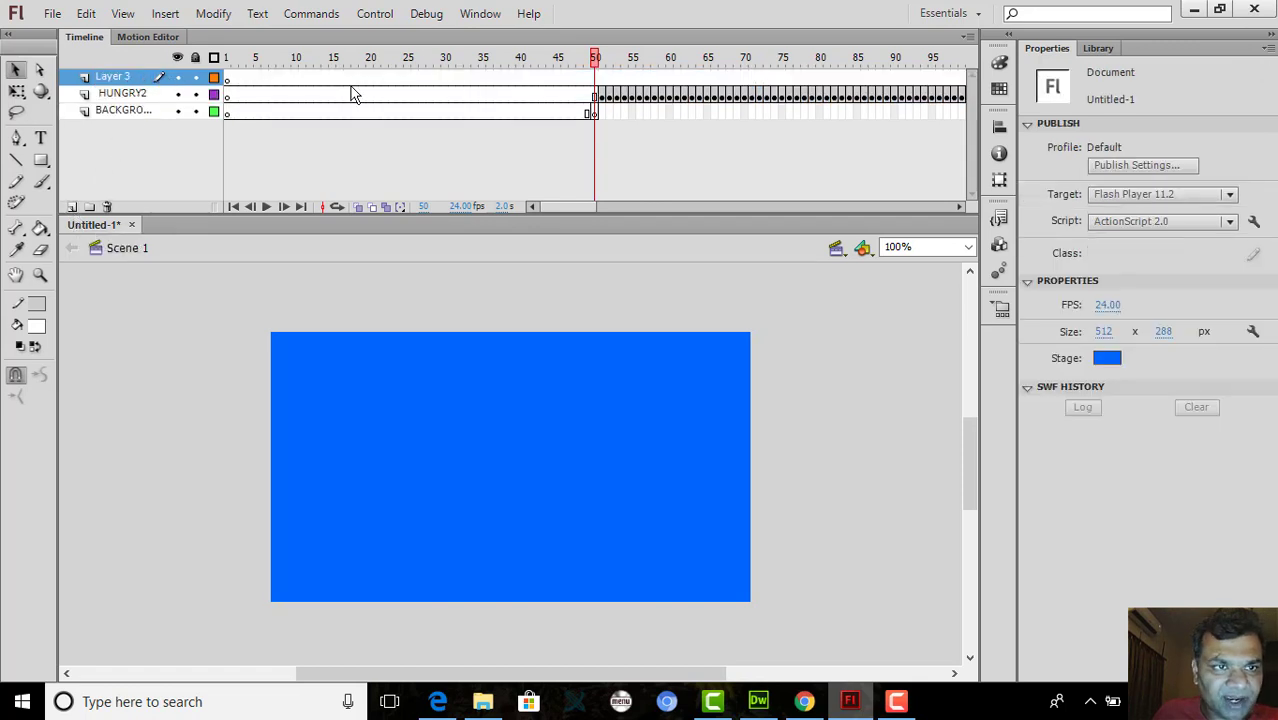
double_click(114, 80)
text(MAN)
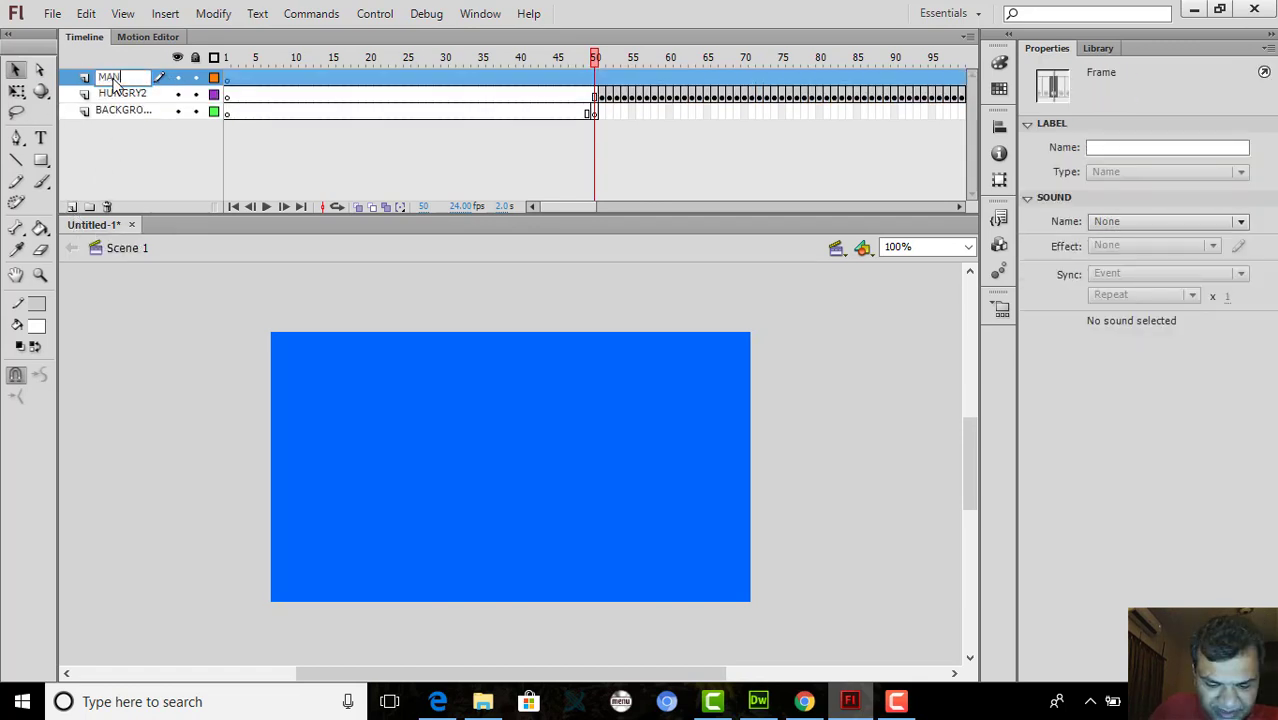
Check the exam paper's image requirement and insert an empty keyframe at frame 121 on the MAN layer
click(601, 80)
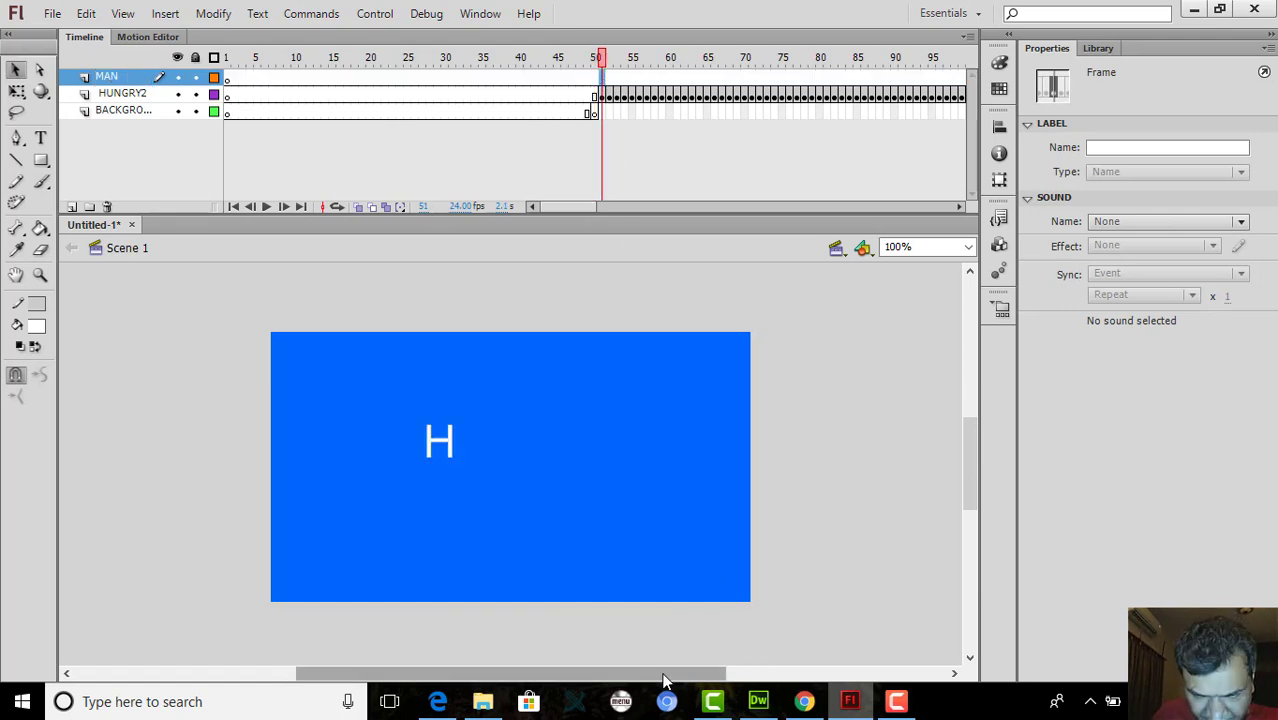
drag(665, 680, 645, 679)
click(439, 702)
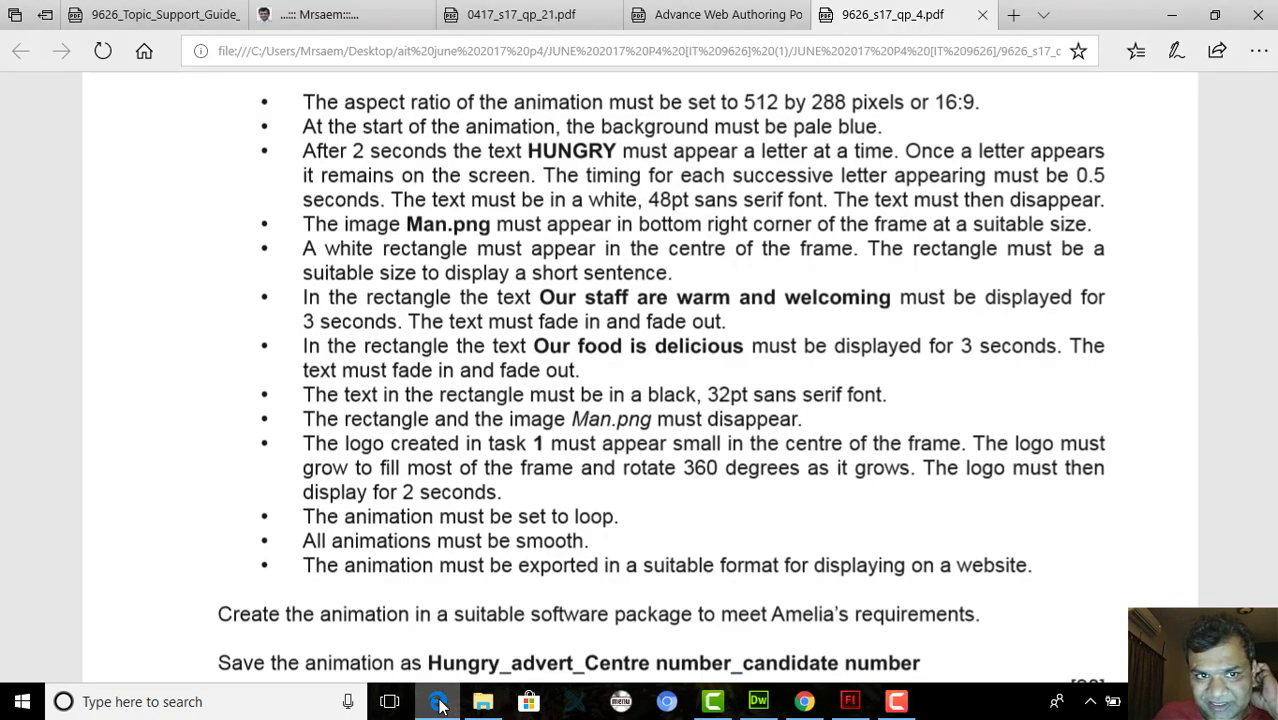
click(439, 702)
drag(603, 208, 635, 212)
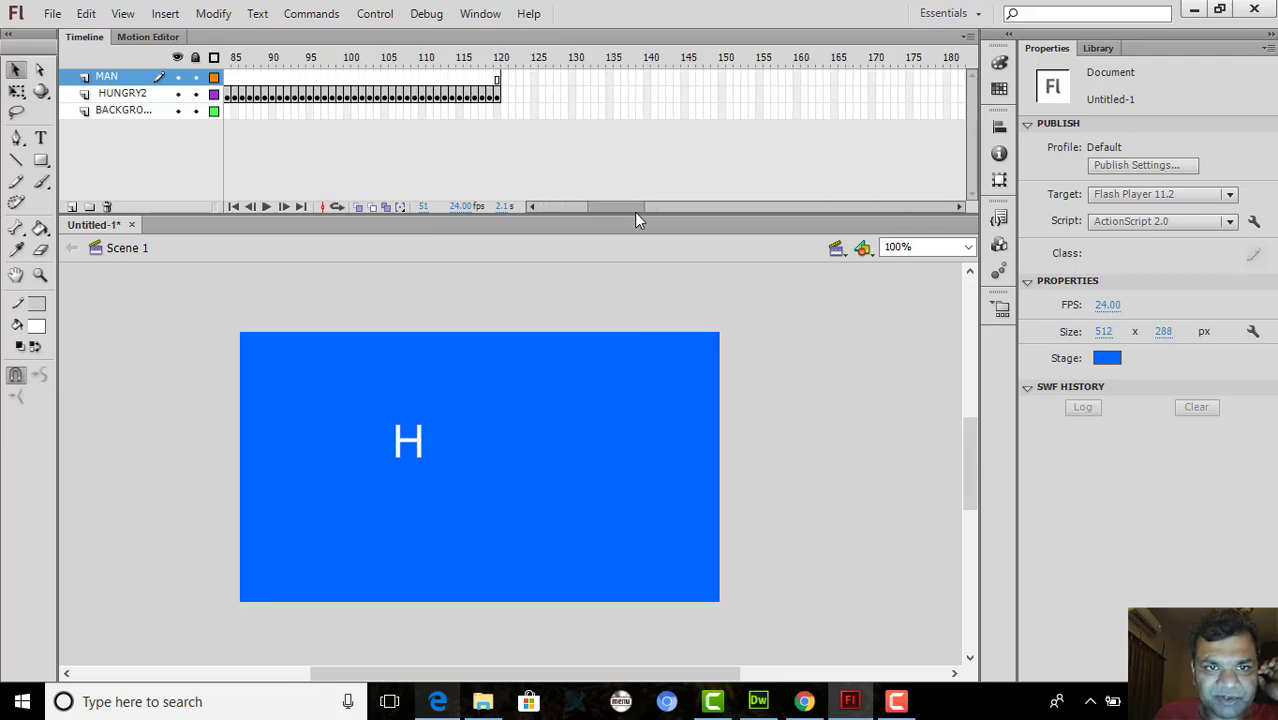
click(503, 78)
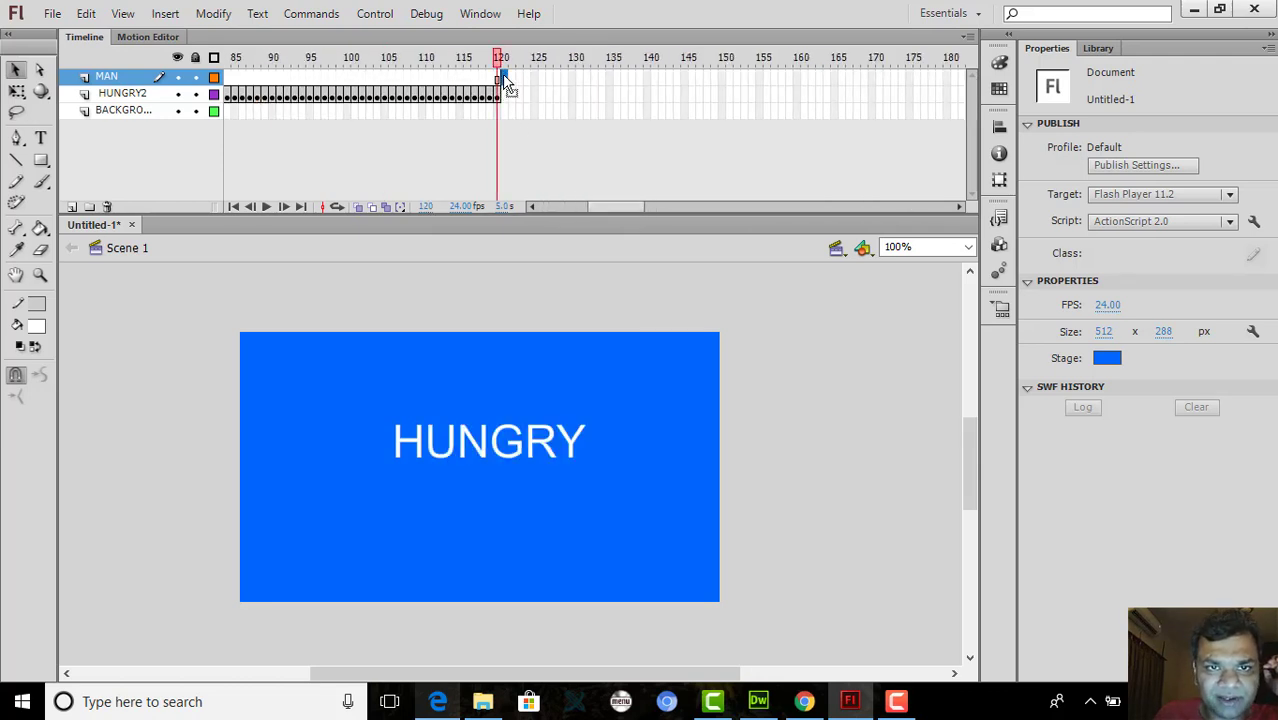
right_click(503, 78)
click(557, 203)
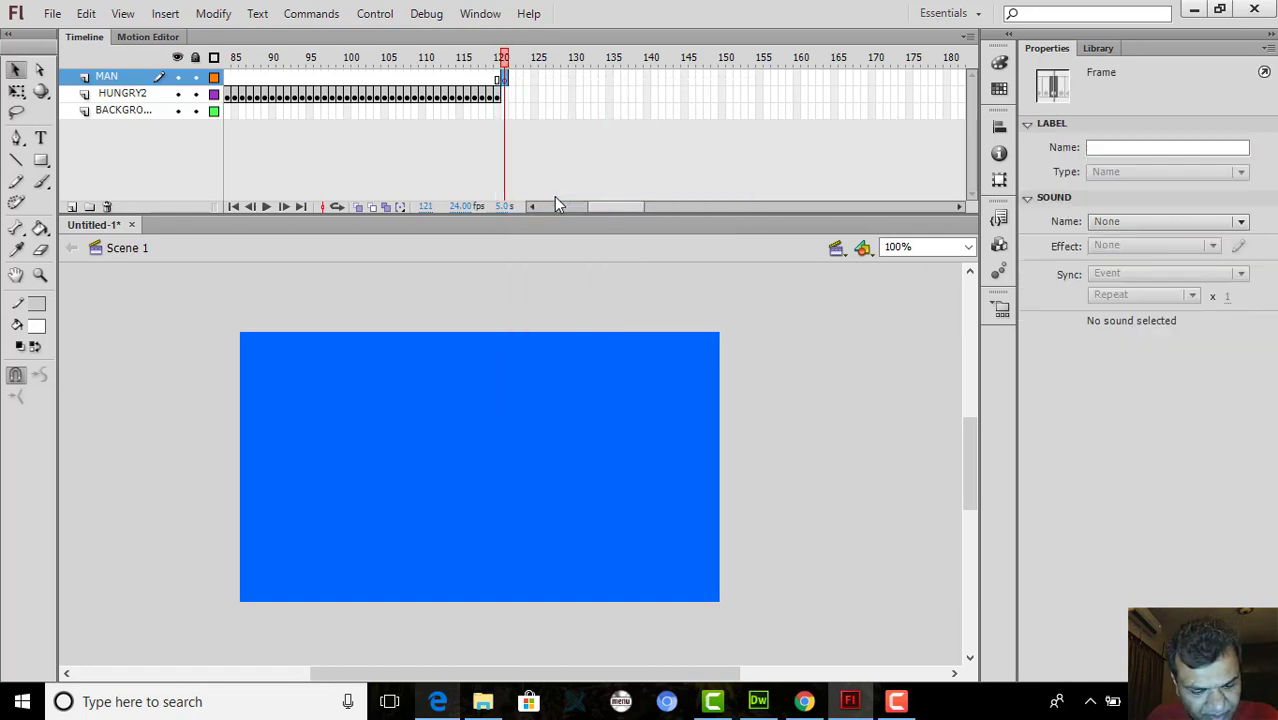
Import Man from the 06_9626_04_Confidential Source Files 2017 folder, inside ait june 2017 p4 on the Desktop, onto the stage at frame 121
key(ctrl+v)
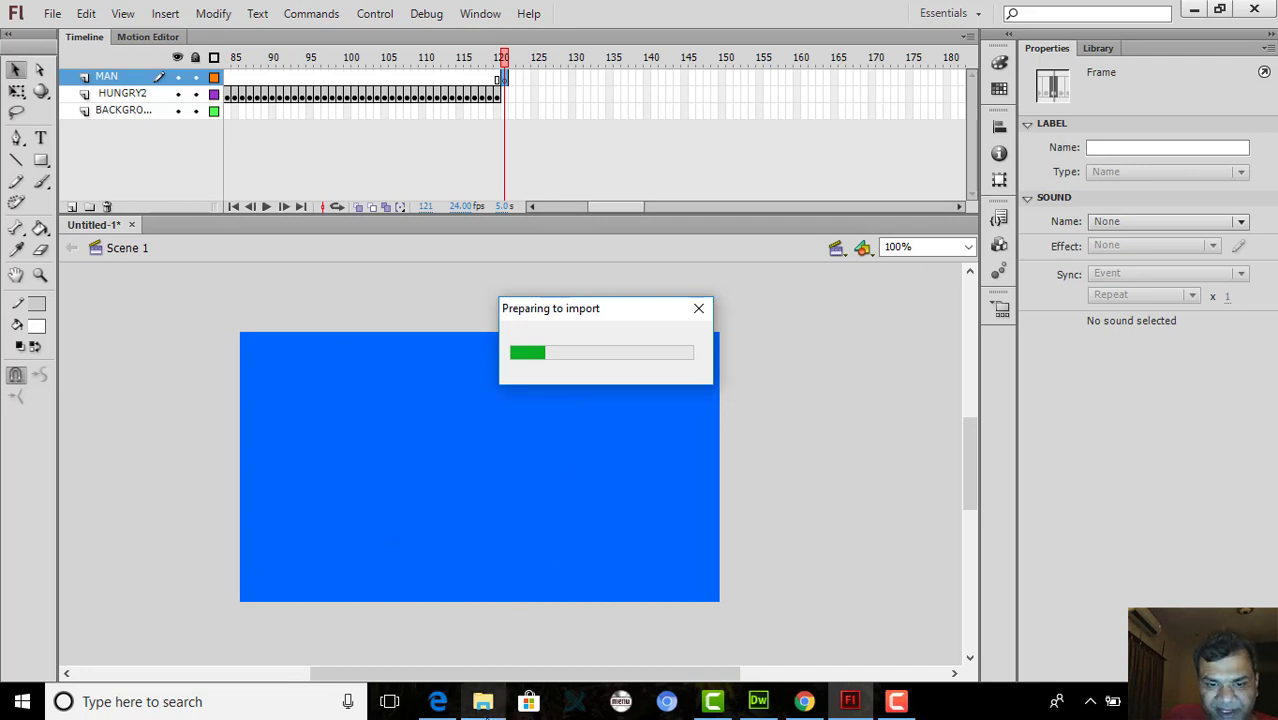
click(483, 703)
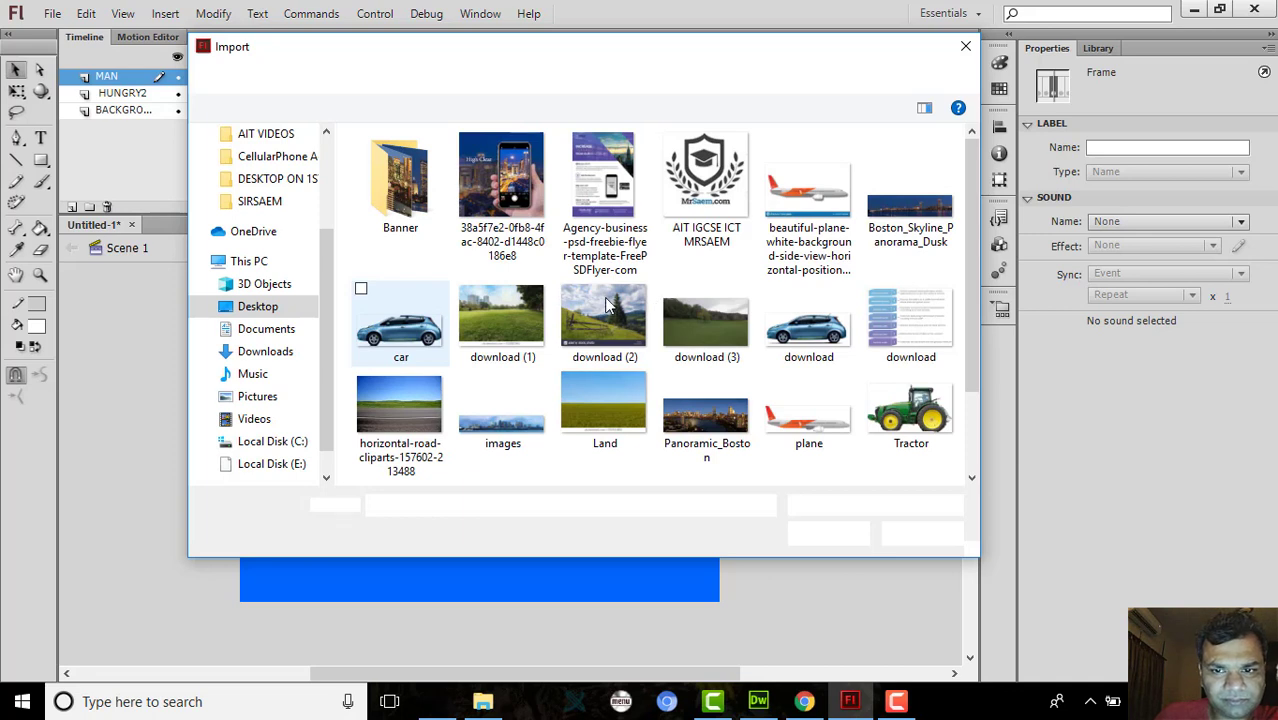
click(249, 309)
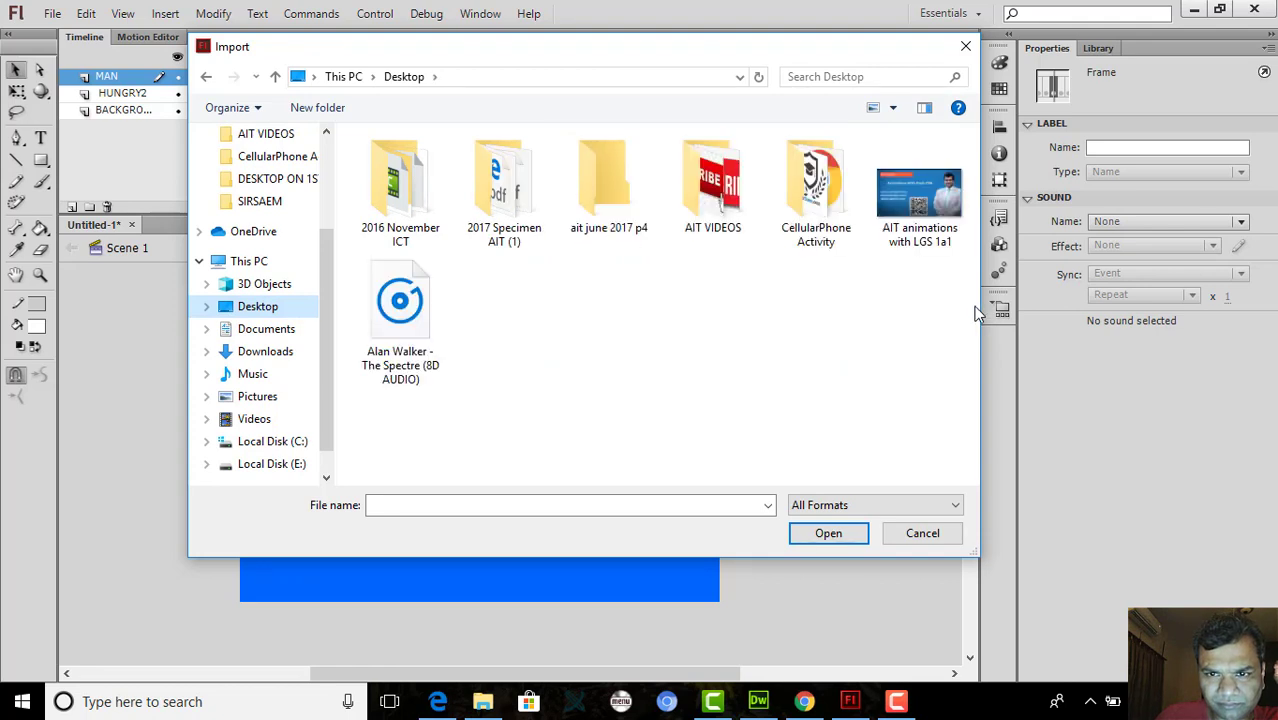
click(594, 200)
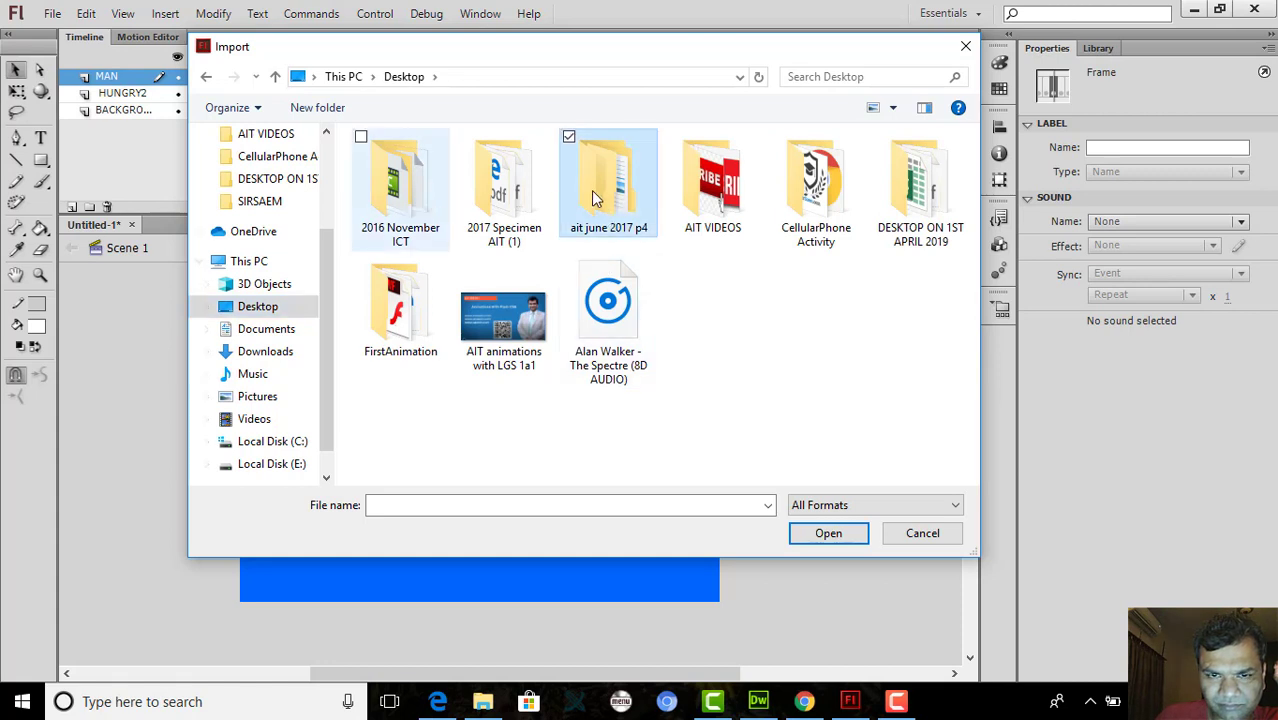
double_click(596, 198)
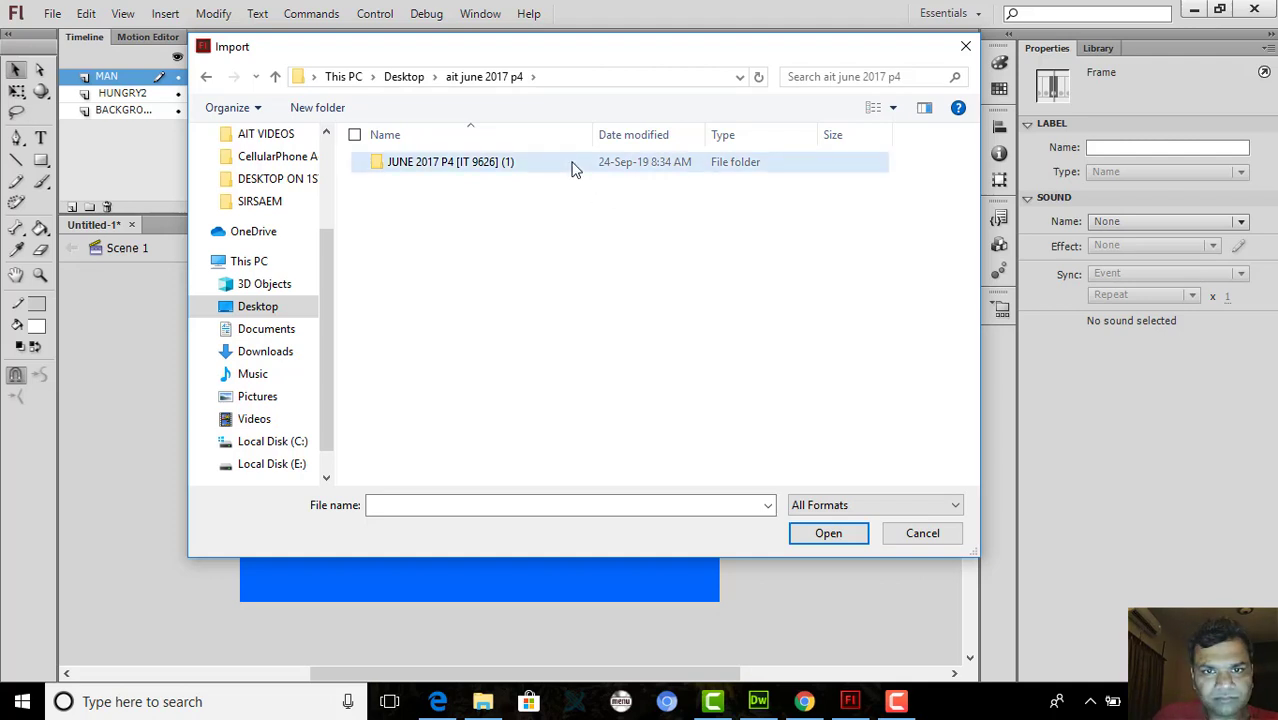
double_click(572, 167)
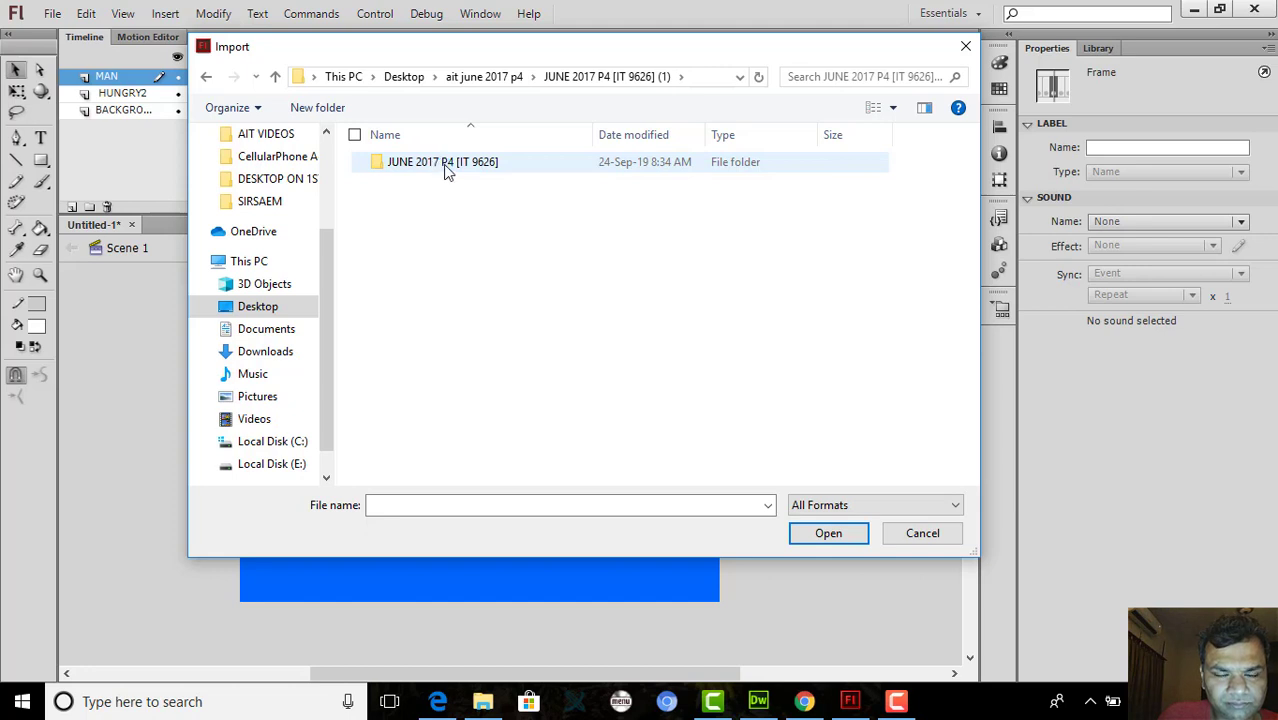
click(447, 166)
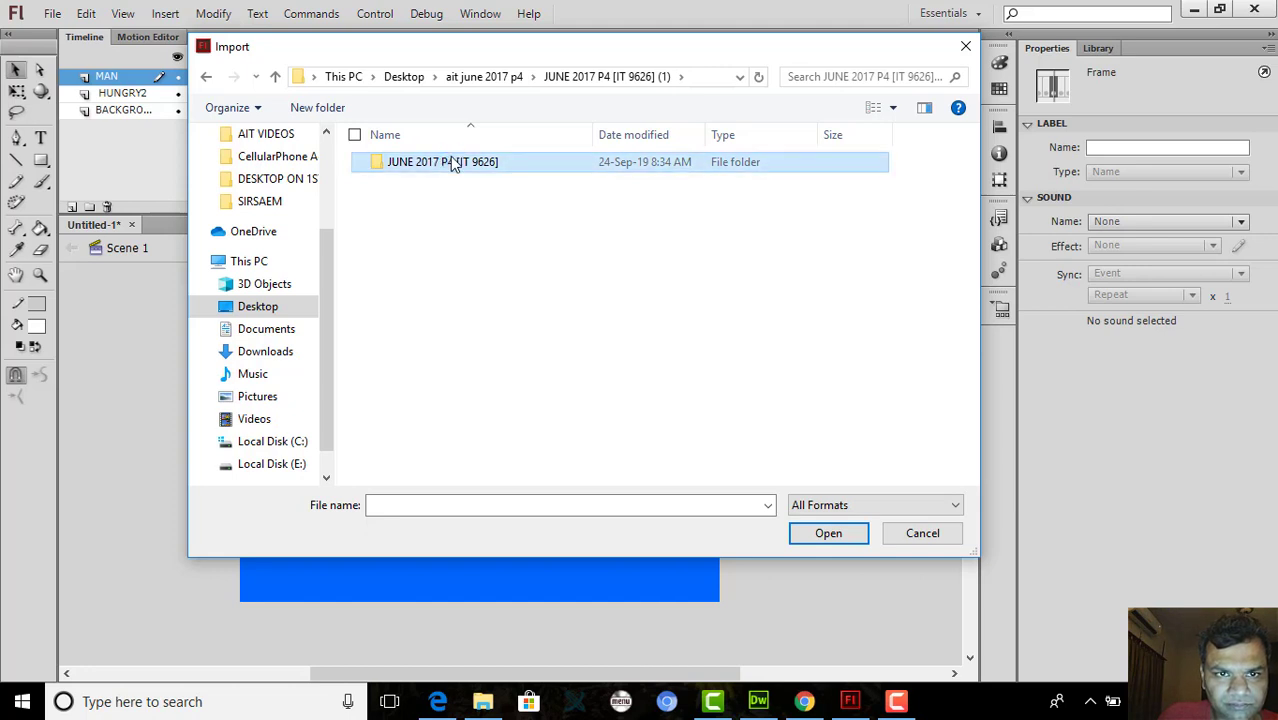
double_click(452, 164)
click(452, 164)
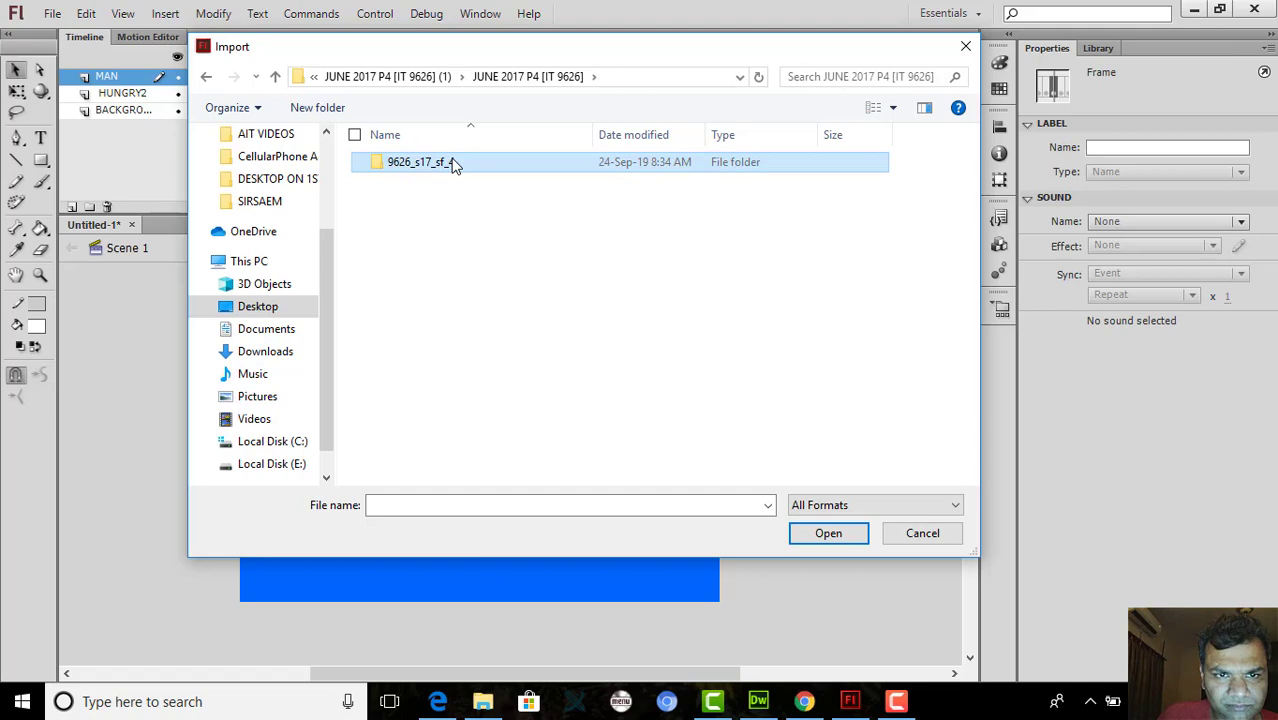
double_click(452, 164)
click(452, 164)
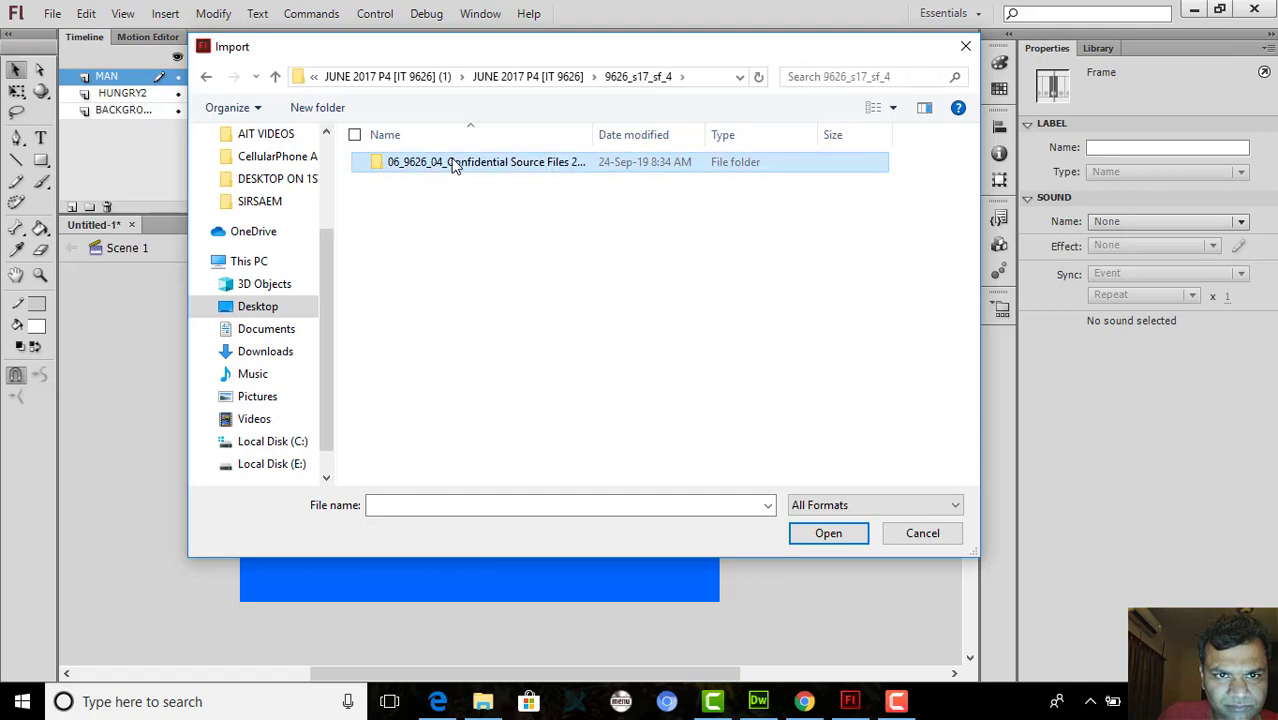
double_click(452, 164)
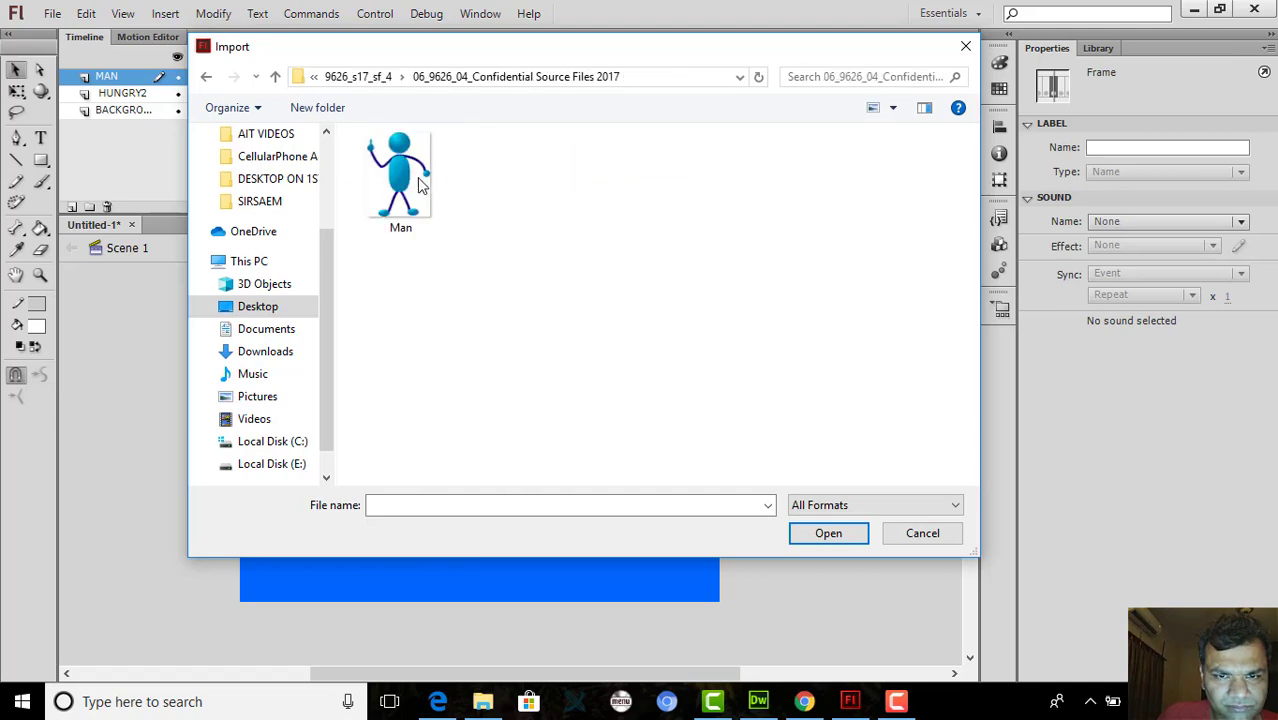
double_click(413, 182)
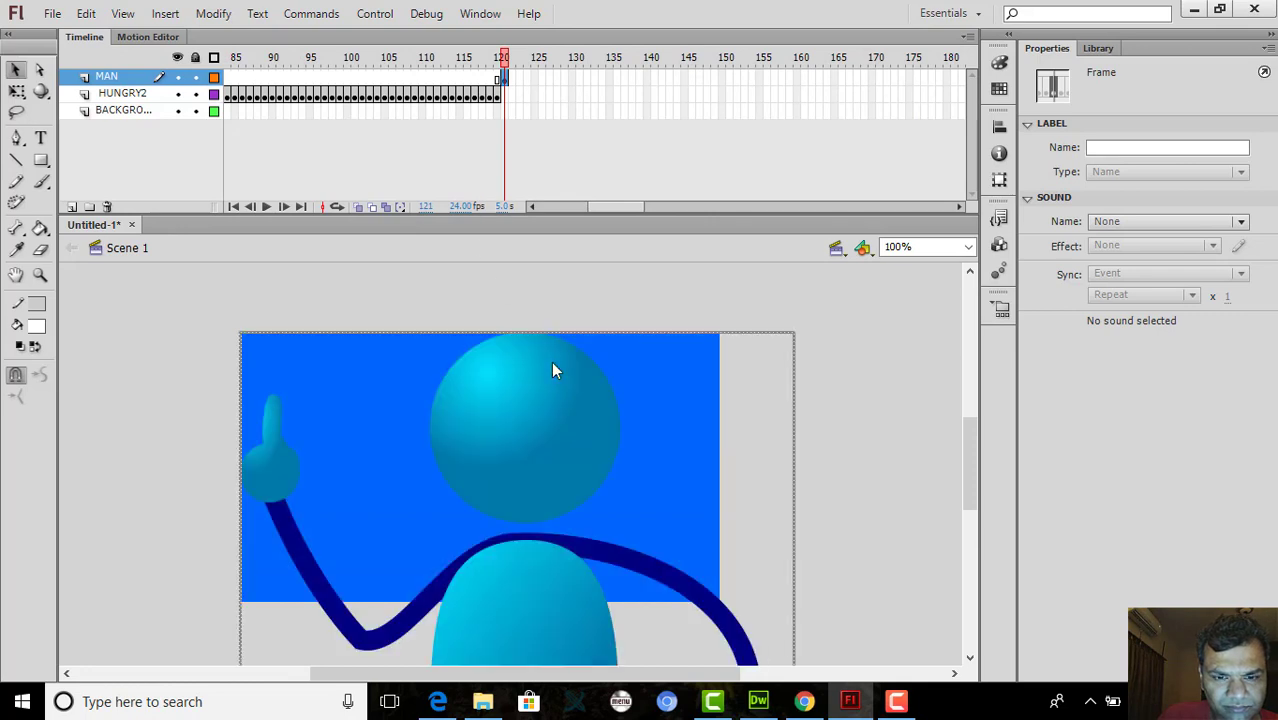
Scale the Man.png image down to about 69 by 93 px with the Free Transform tool
click(16, 90)
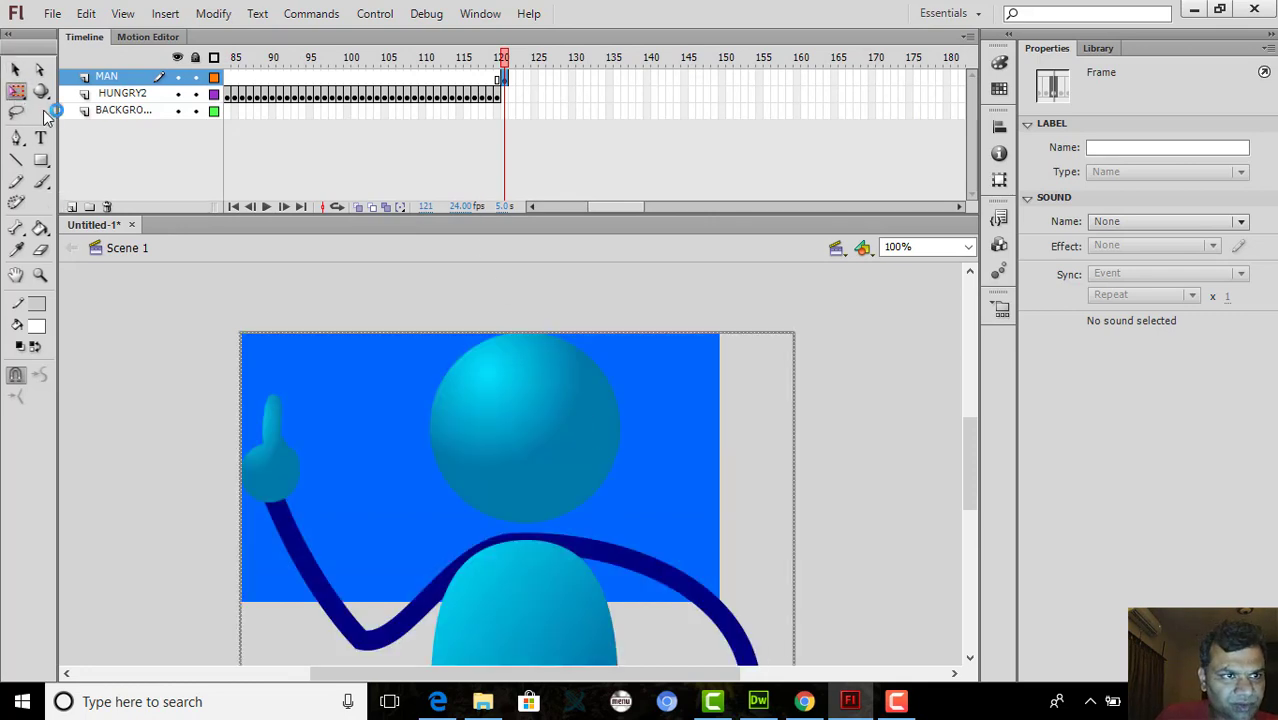
click(580, 340)
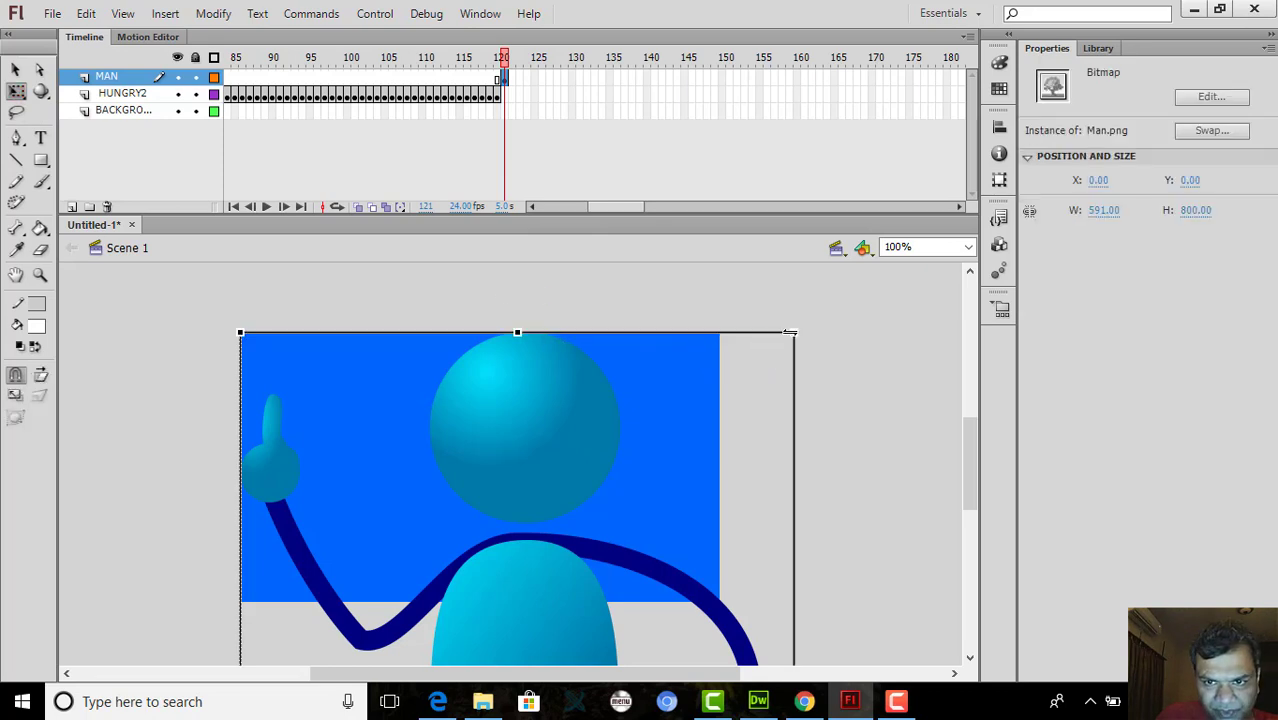
drag(790, 332, 561, 603)
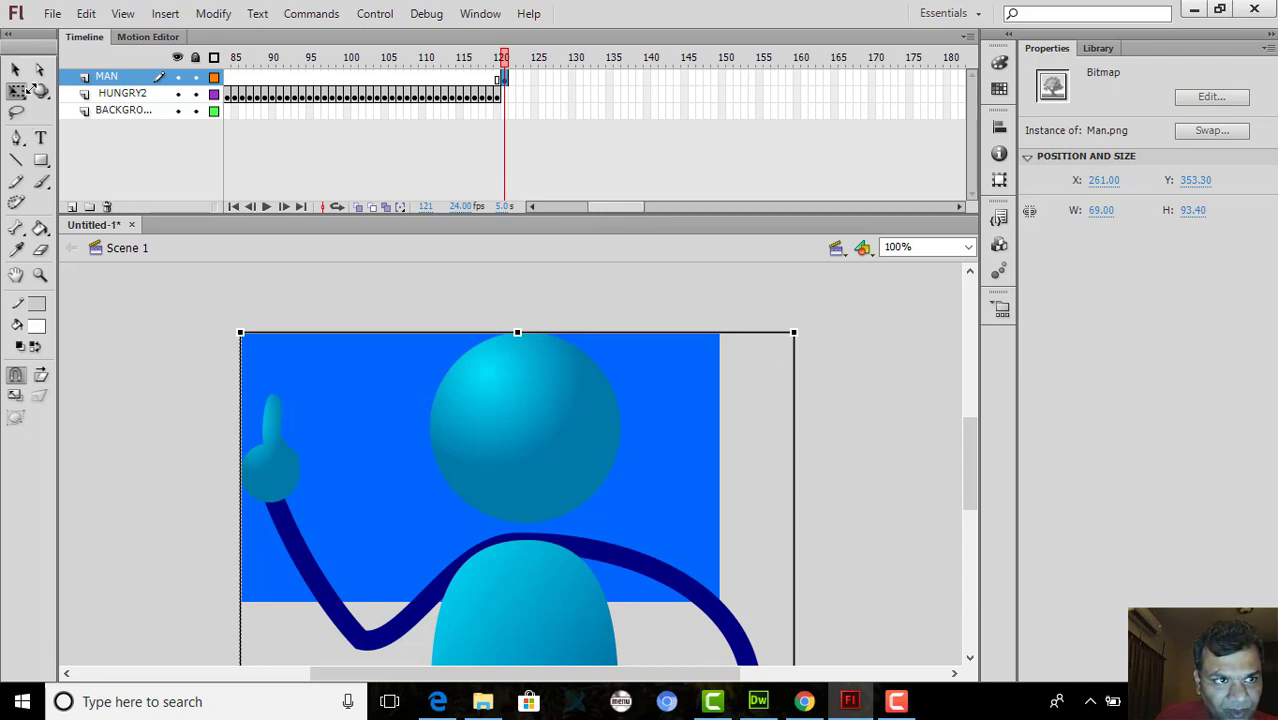
Move the Man.png image into the bottom-right corner of the stage, at about X 439, Y 192, and deselect it
key(v)
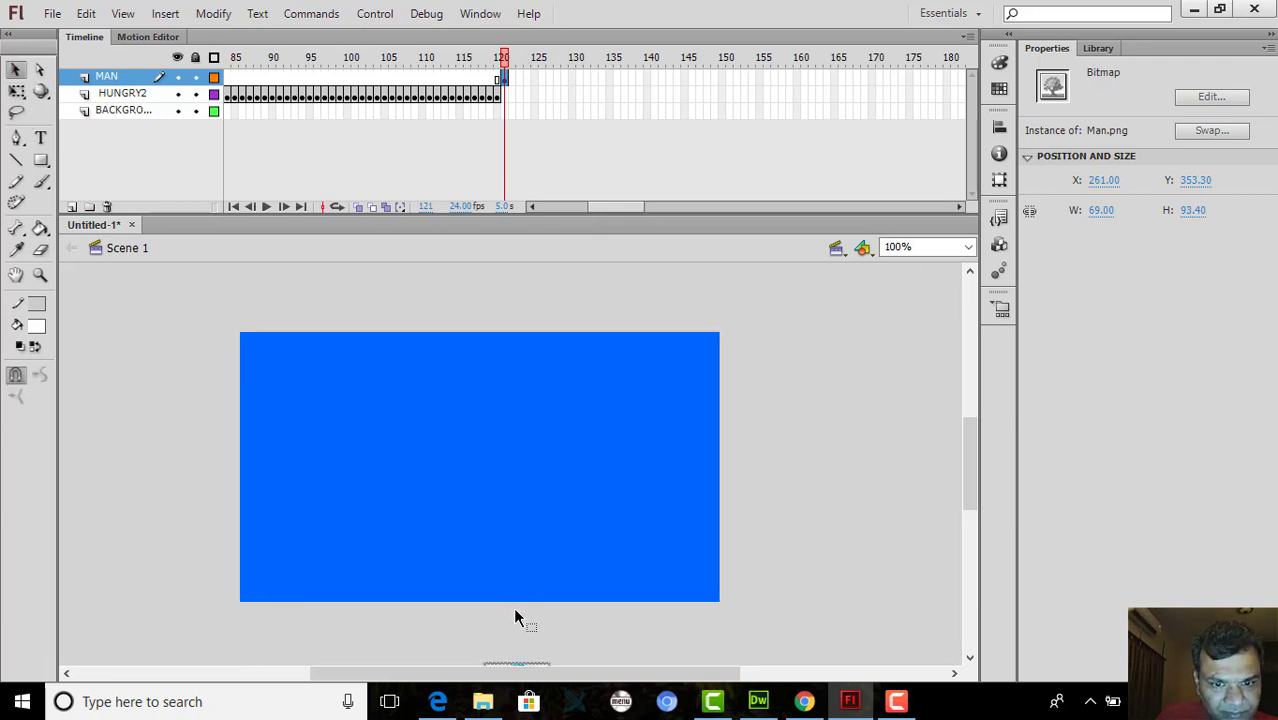
scroll(600, 595, down, 2)
drag(546, 548, 698, 416)
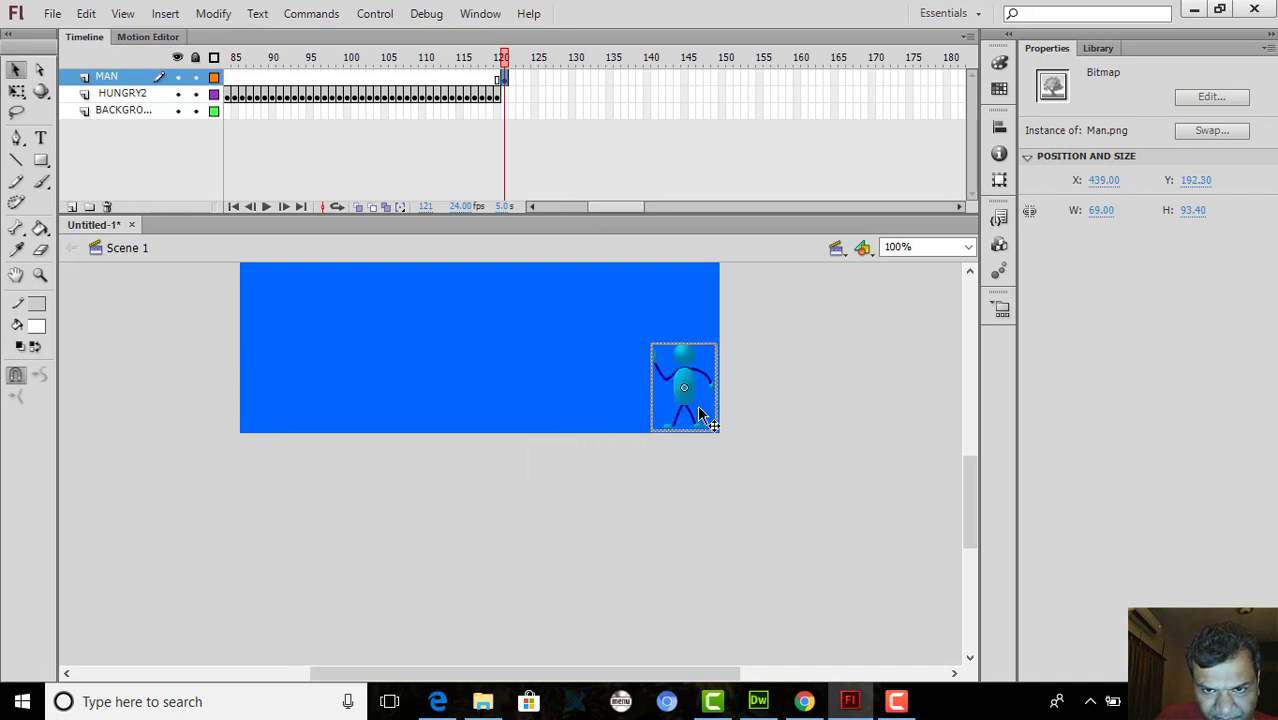
scroll(780, 450, up, 2)
click(780, 450)
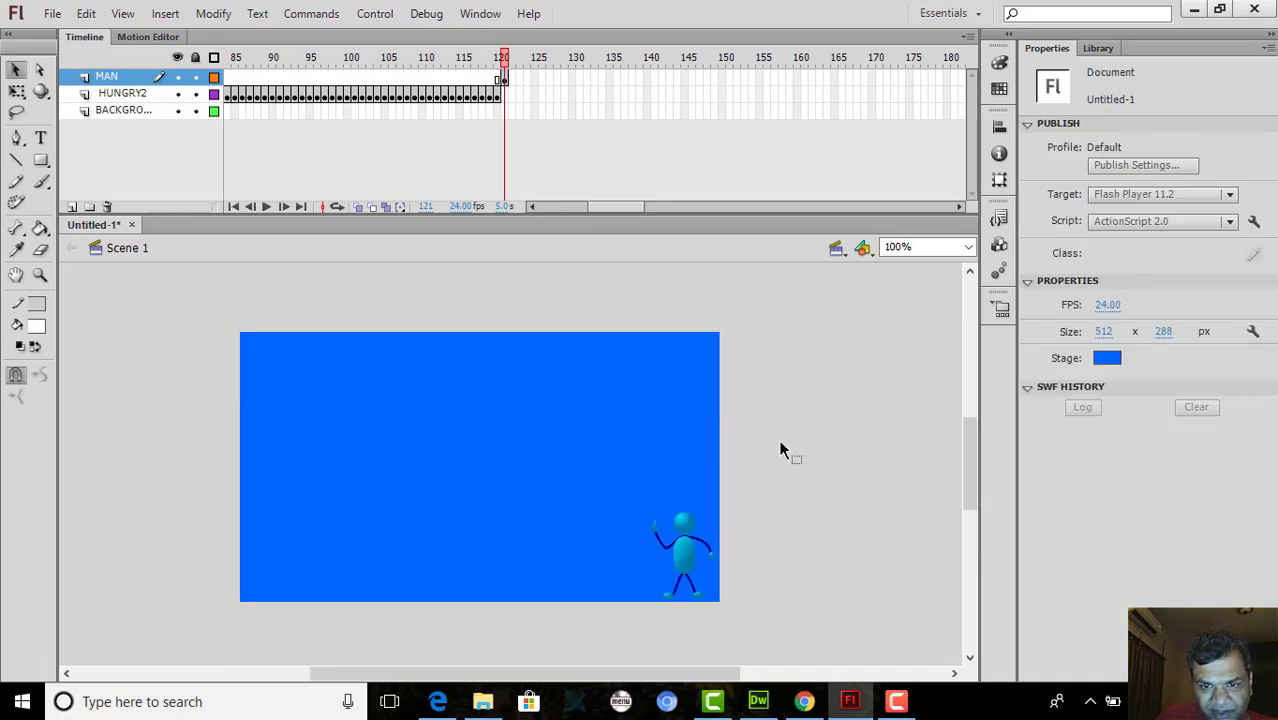
Check the exam paper's next requirement in the browser and add a new layer above the MAN layer in Flash
click(439, 702)
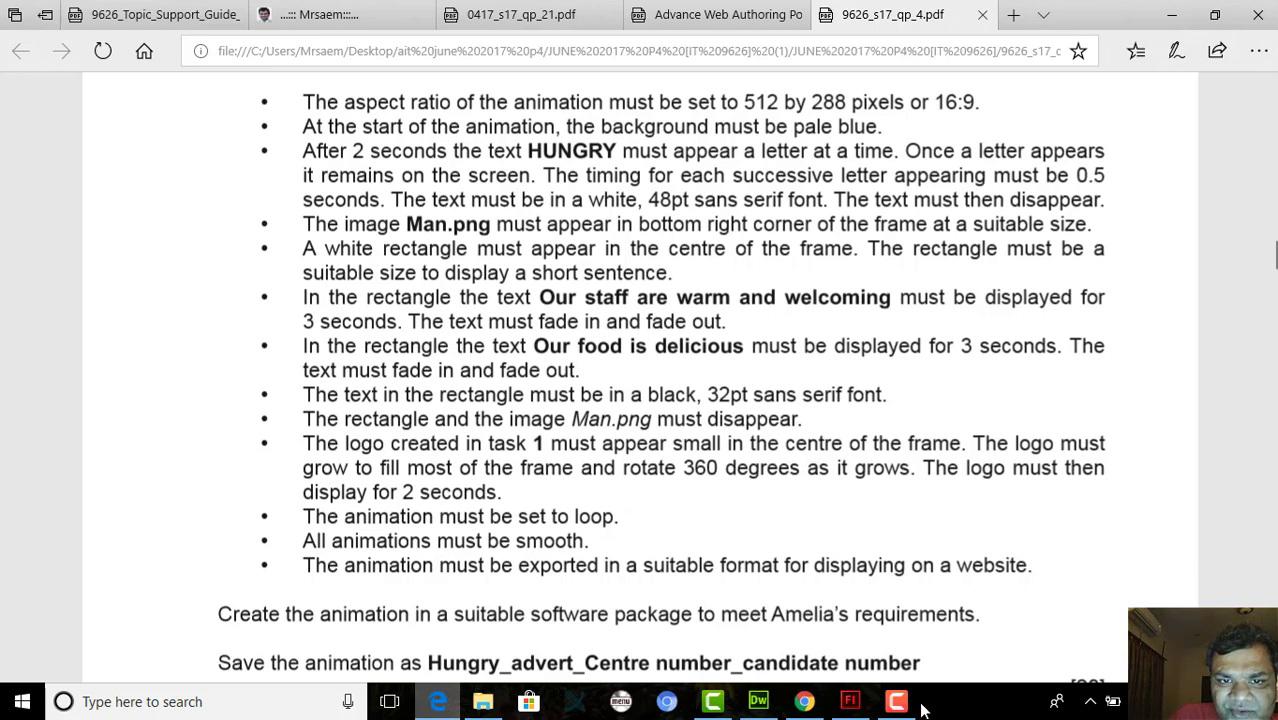
click(849, 702)
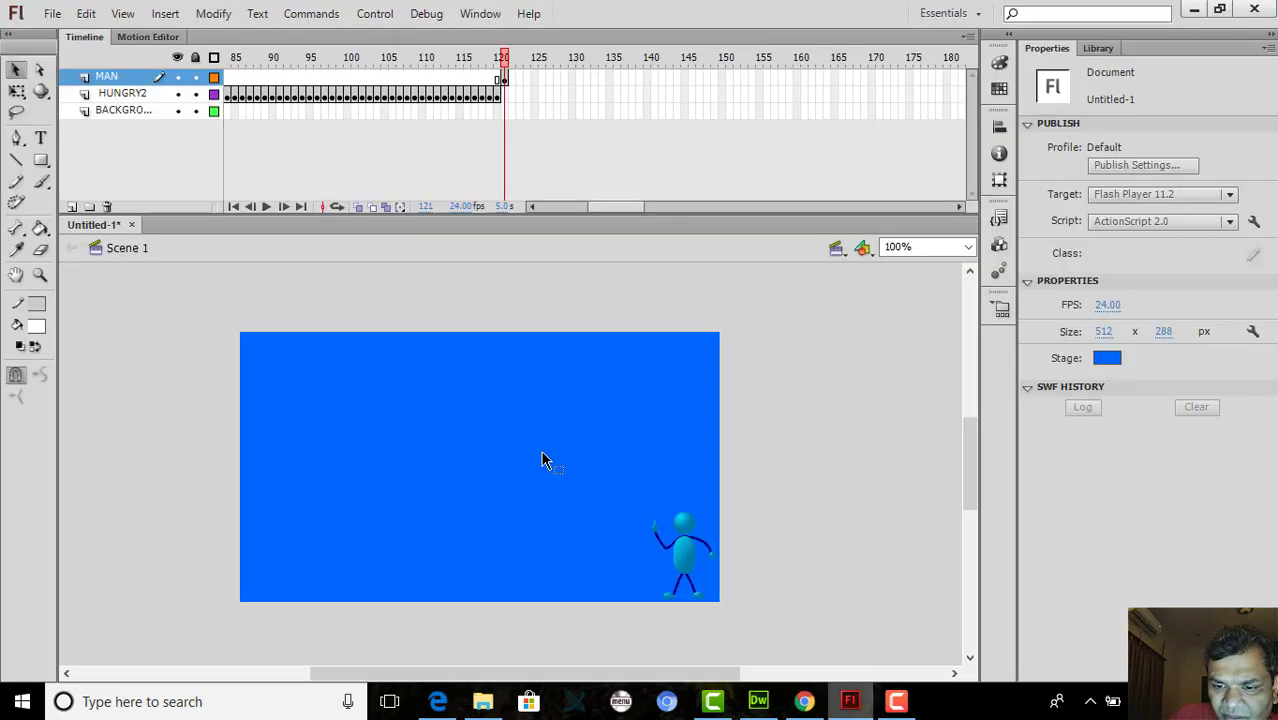
click(72, 206)
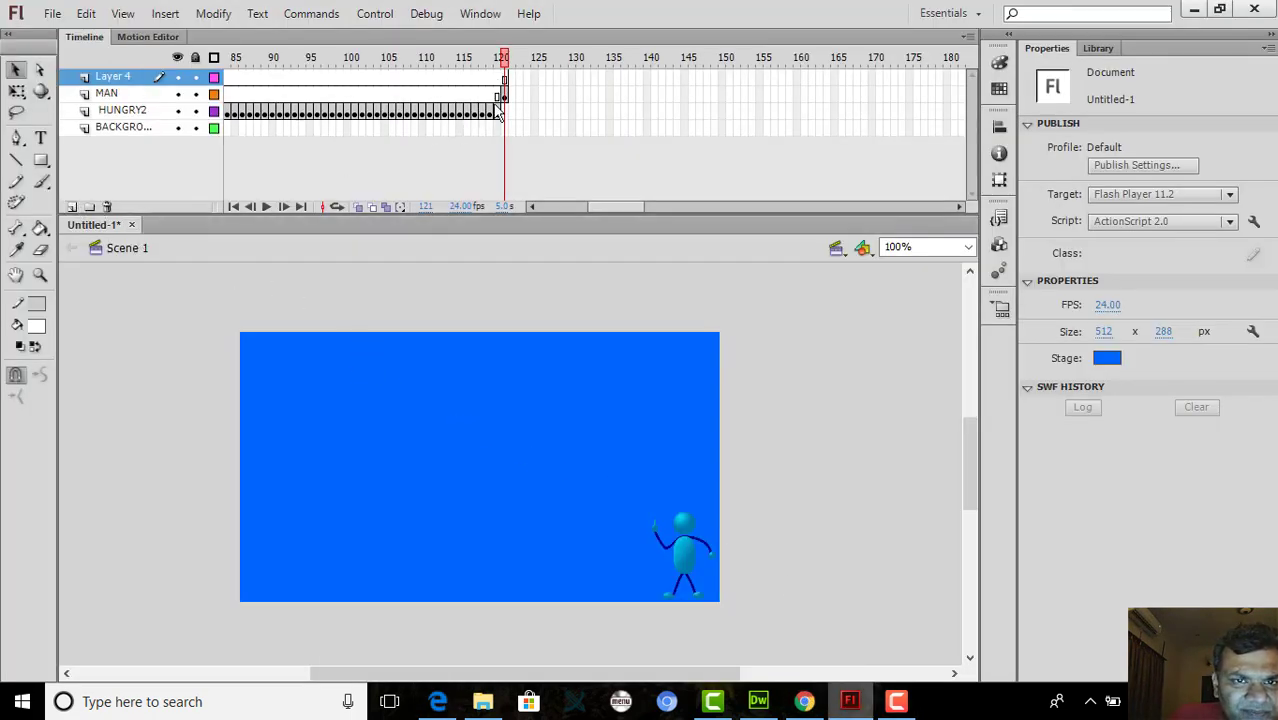
Insert a keyframe at frame 121 of Layer 4 and draw a white rectangle about 343 by 53 px near the stage's centre
right_click(503, 78)
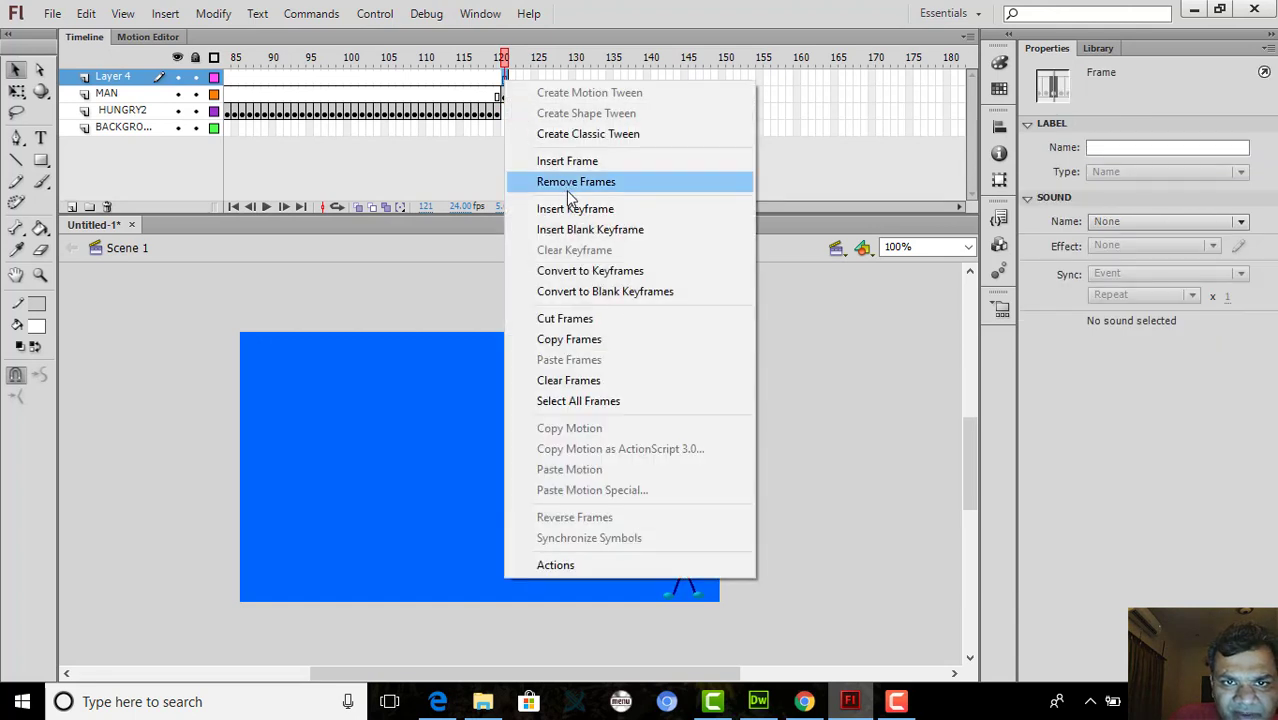
click(567, 207)
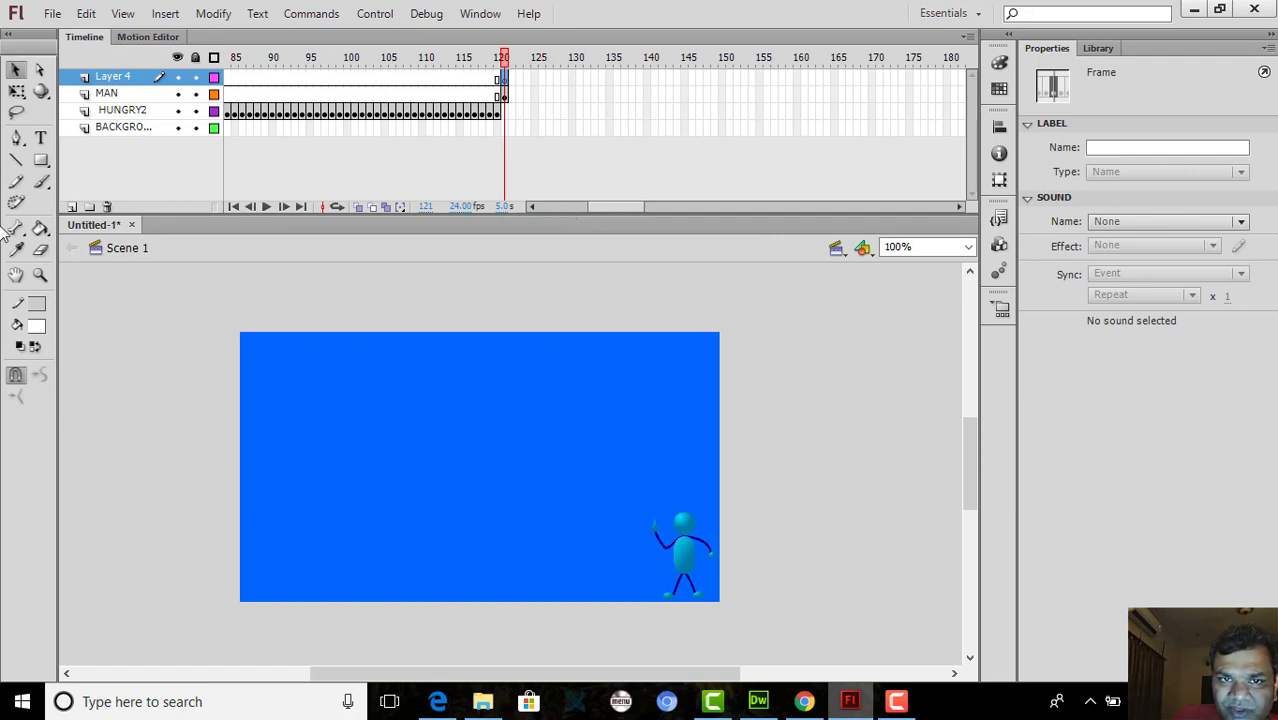
click(40, 162)
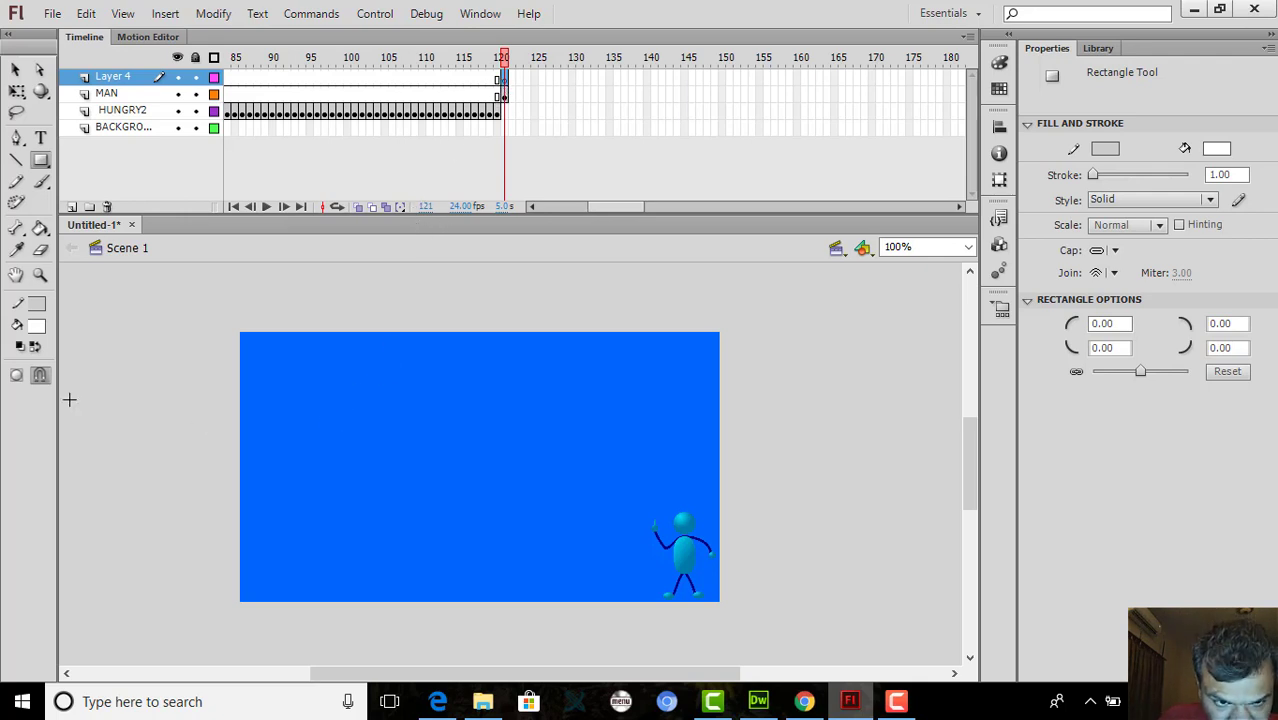
drag(338, 443, 659, 493)
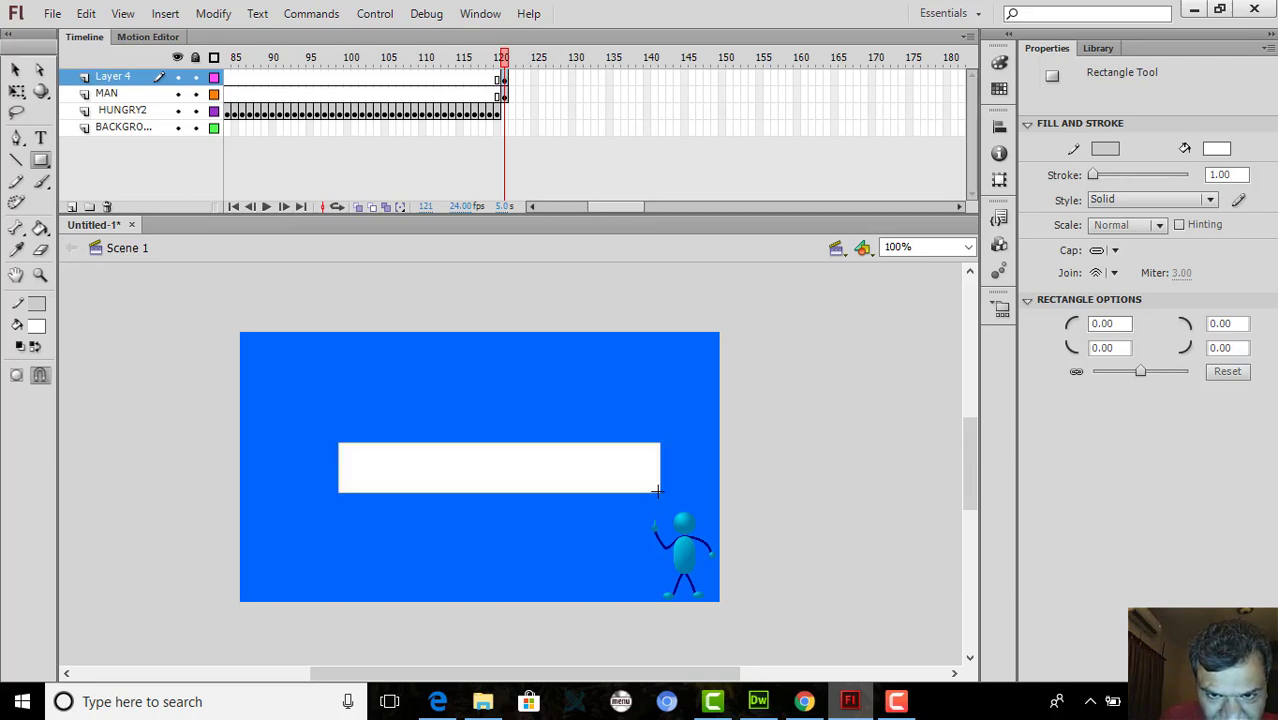
Check the exam paper's rectangle and text requirements in the browser, and rename Layer 4 in Flash as Rectangle
click(438, 703)
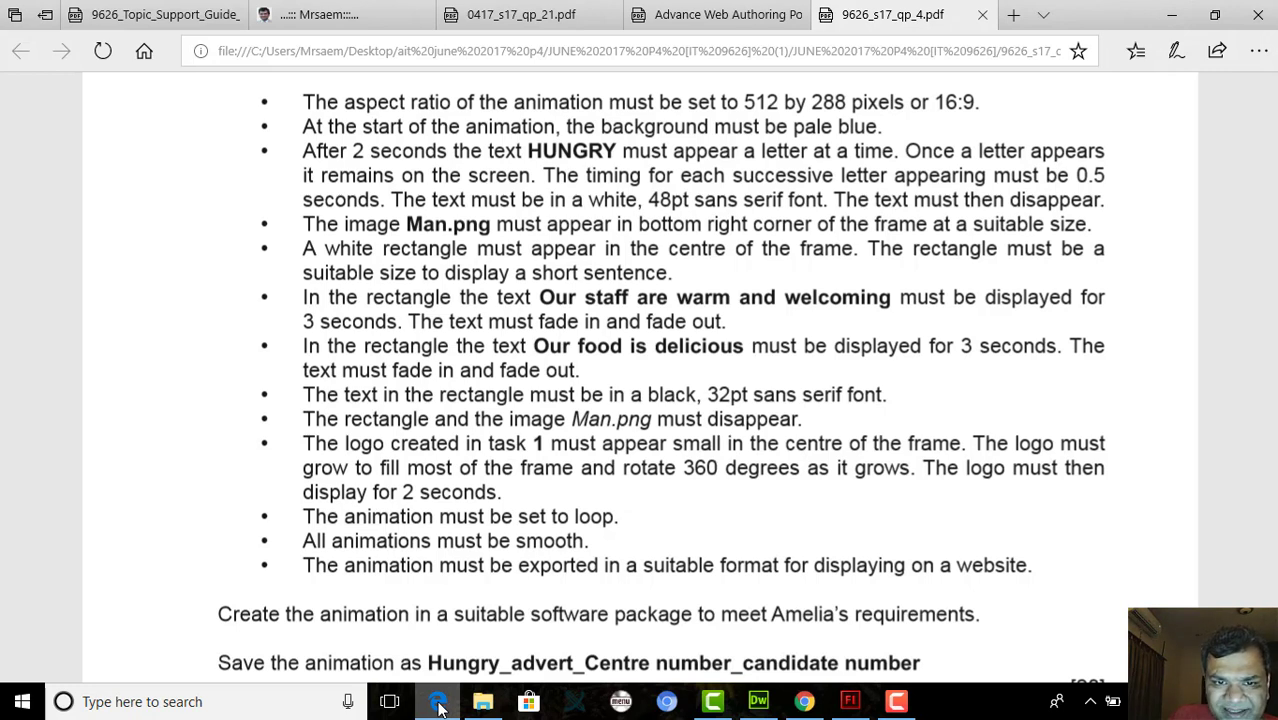
click(438, 704)
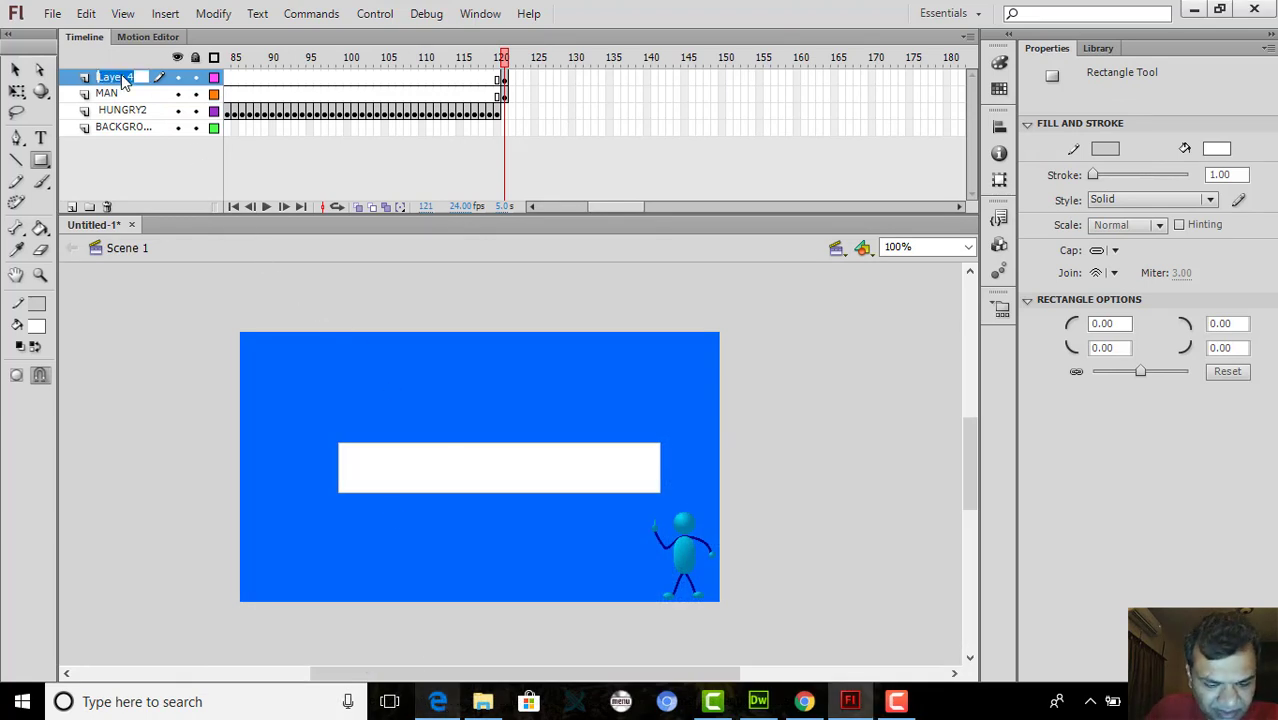
text(rEC)
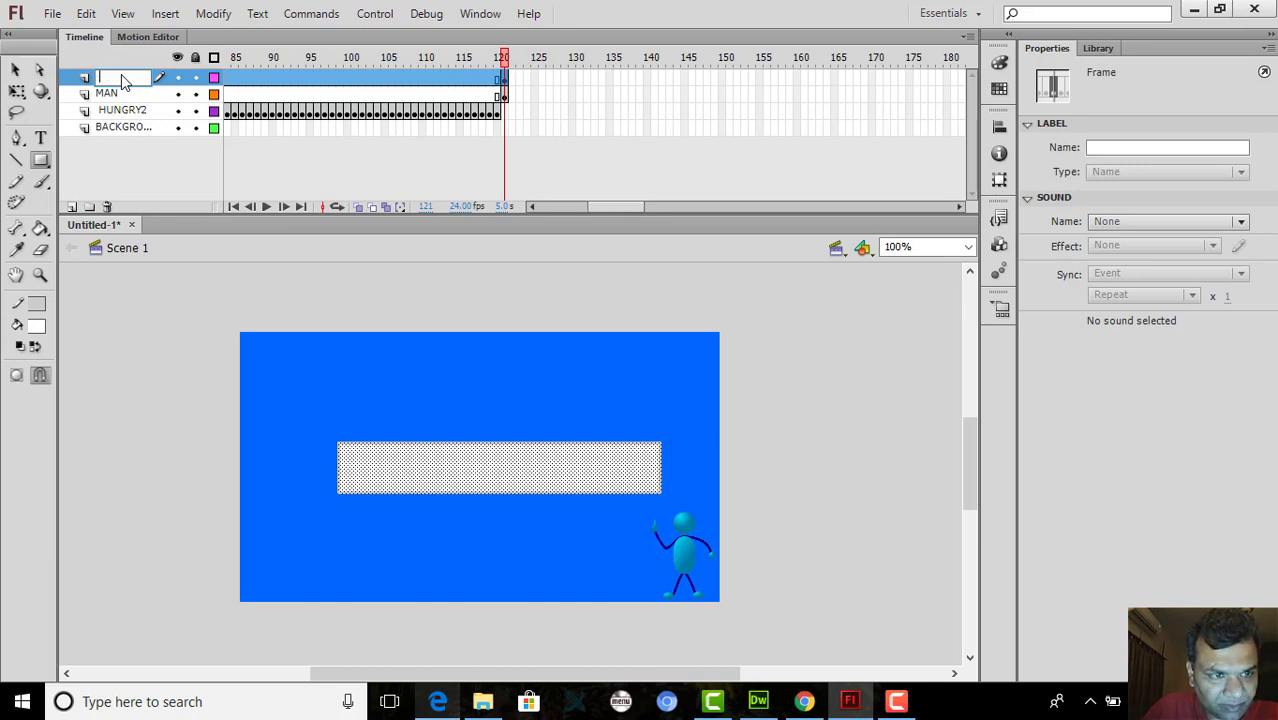
text(t)
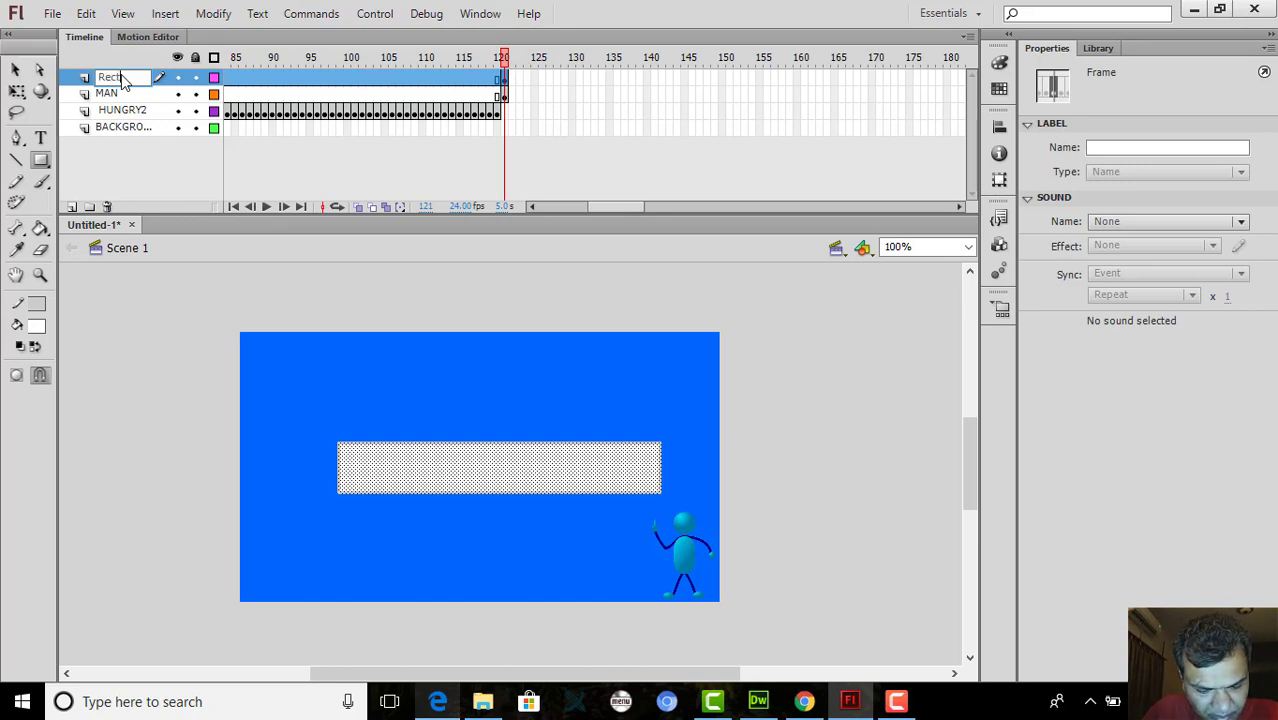
text(angle)
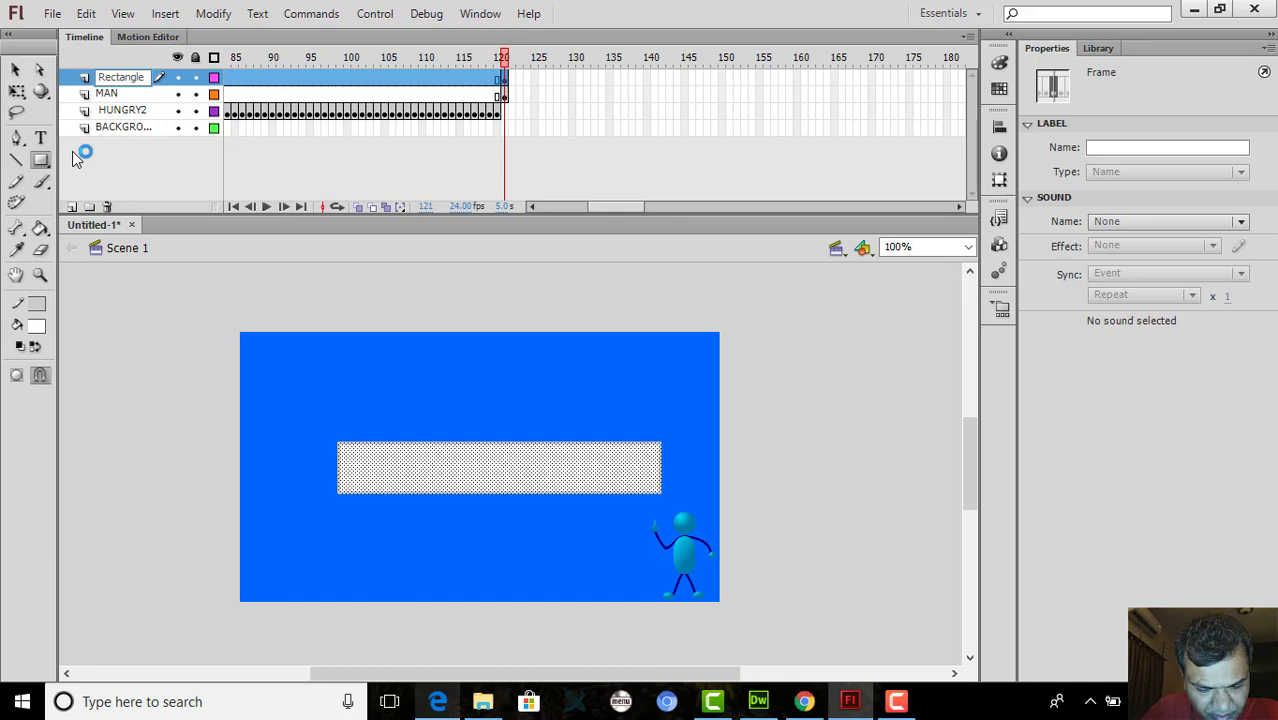
key(Return)
Add a layer named Text1 above the Rectangle layer and insert a keyframe at frame 121 on it
click(70, 213)
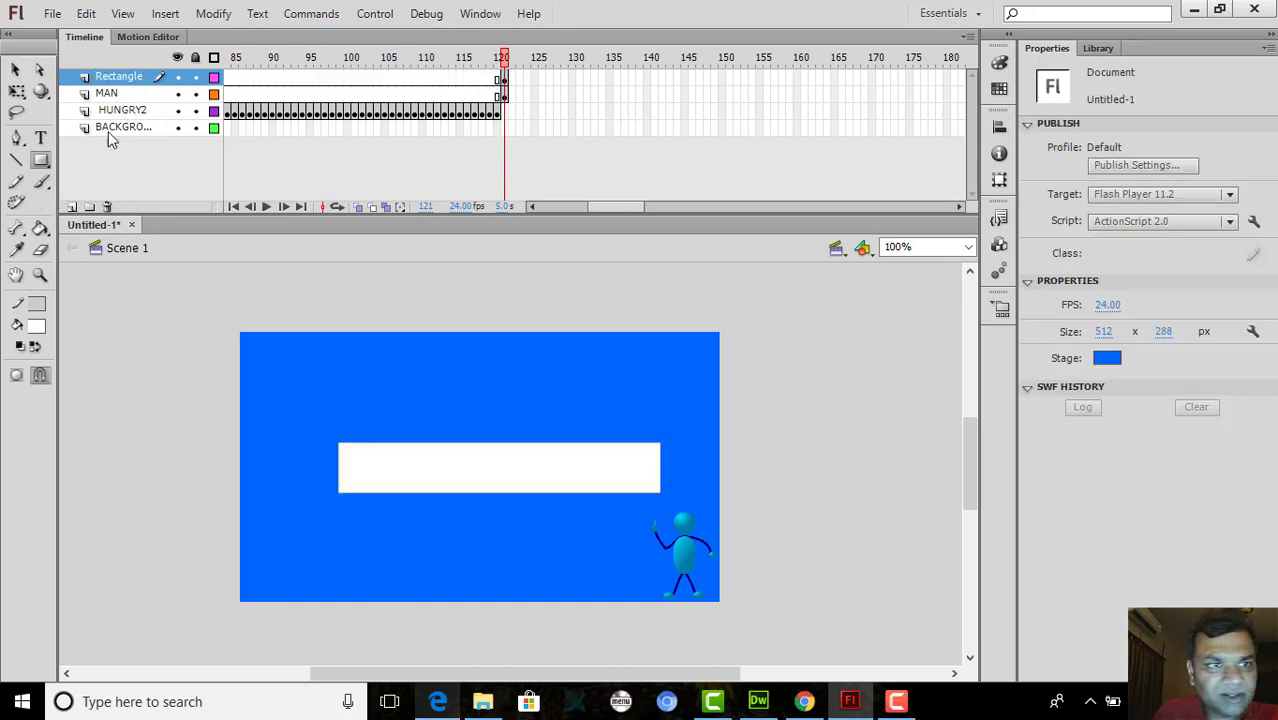
click(73, 206)
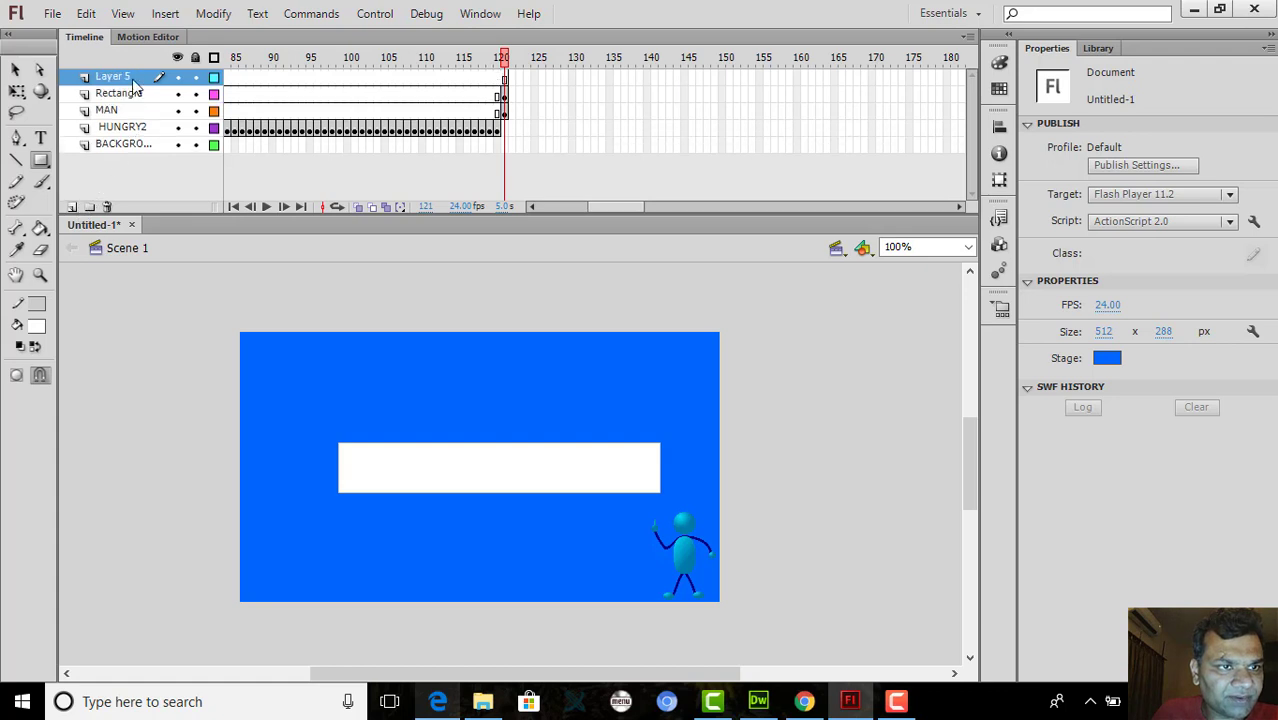
double_click(133, 78)
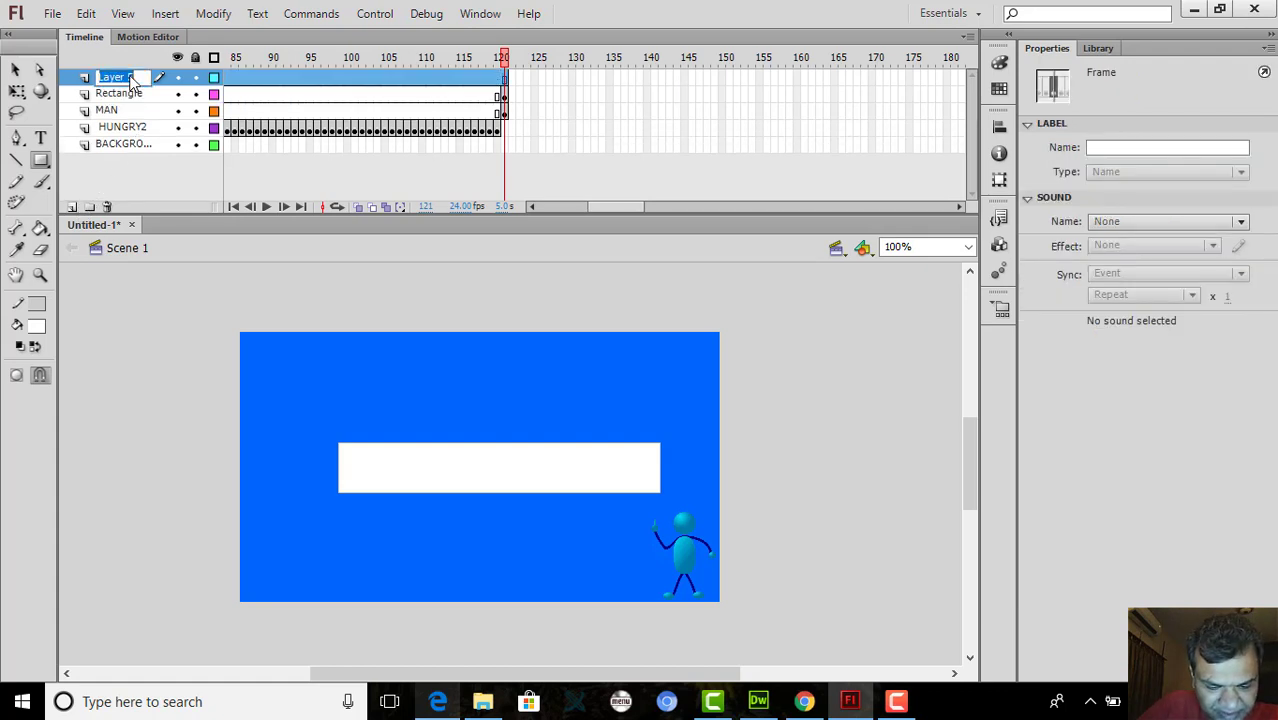
text(Text1)
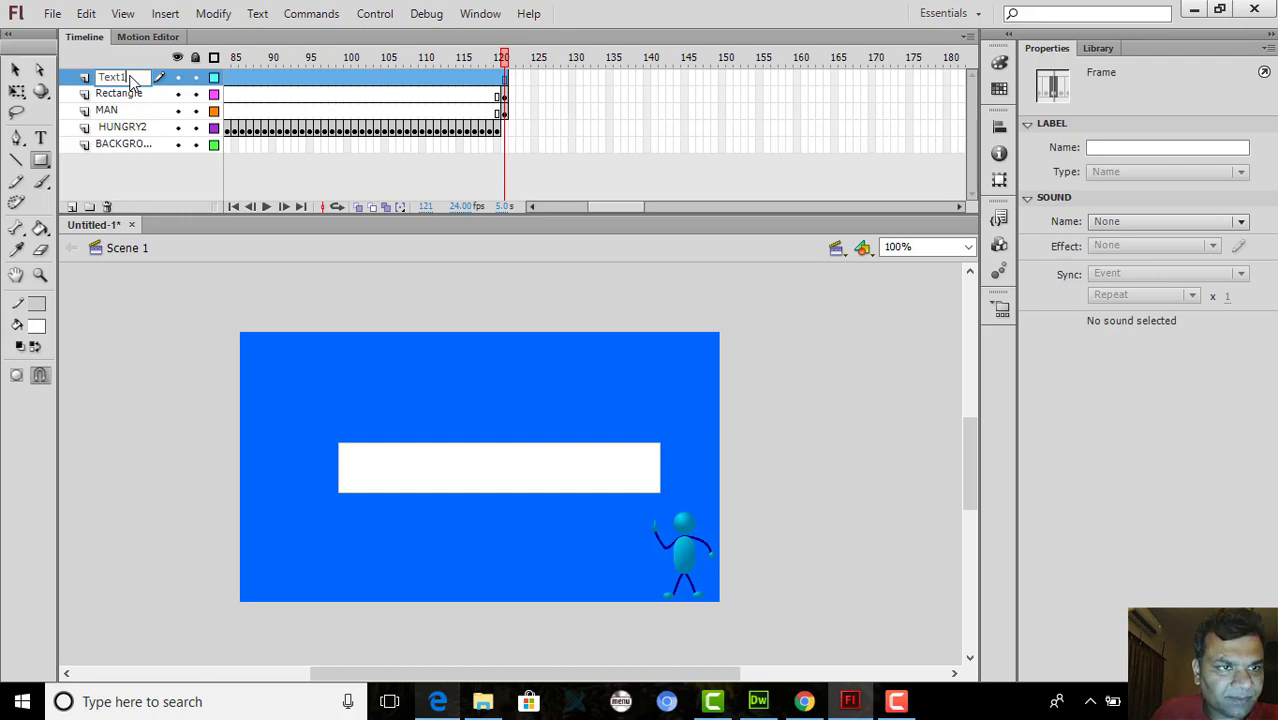
right_click(503, 78)
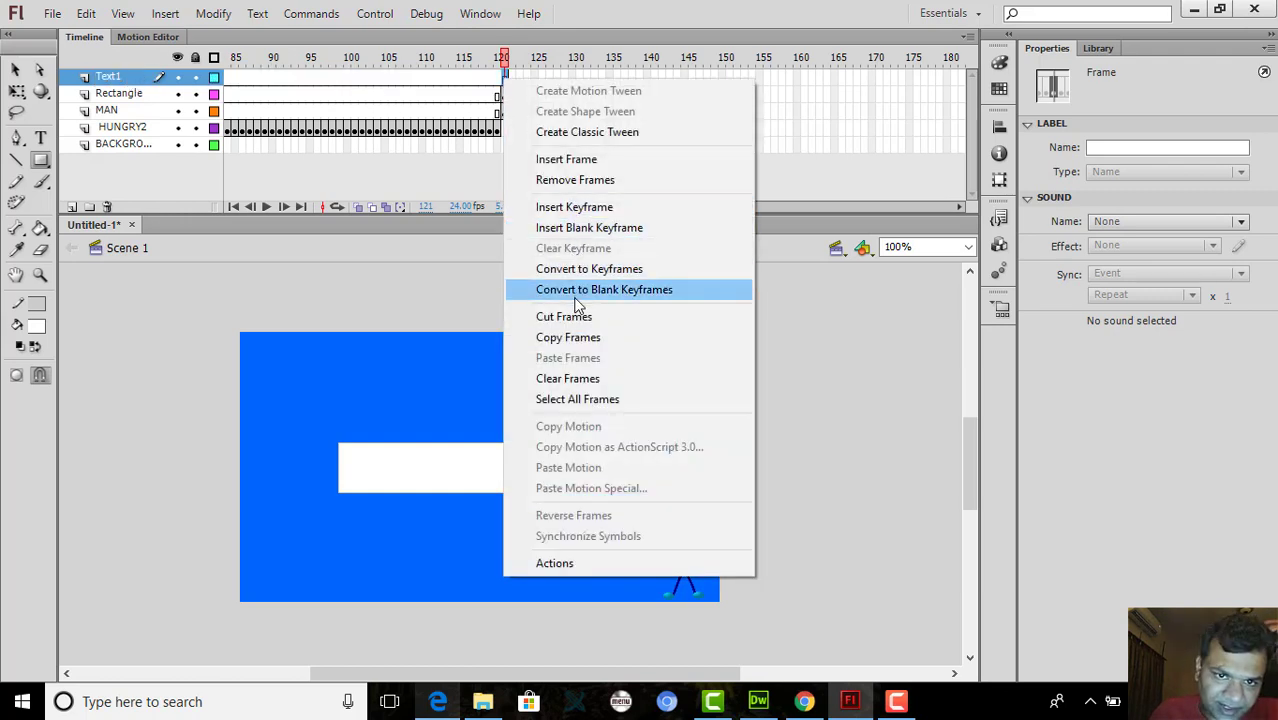
click(575, 207)
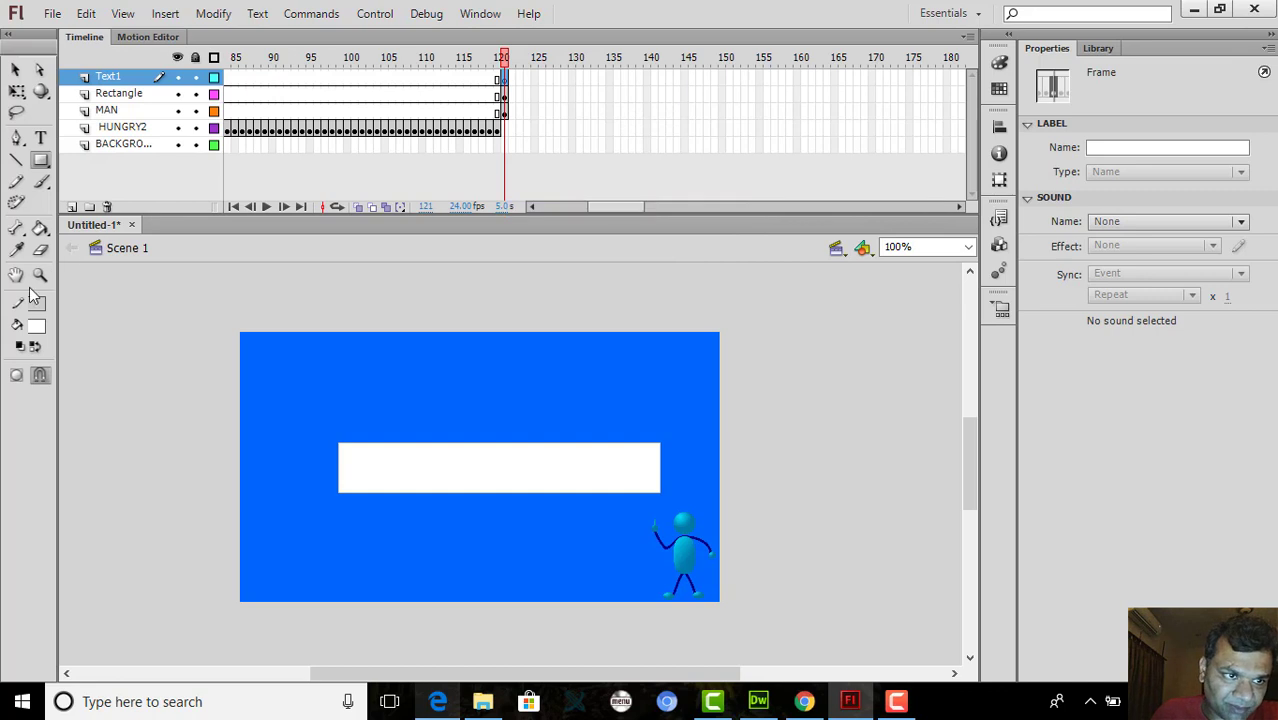
Add the static text "Our staff is warm and welcoming" over the white rectangle on the Text1 layer
click(40, 140)
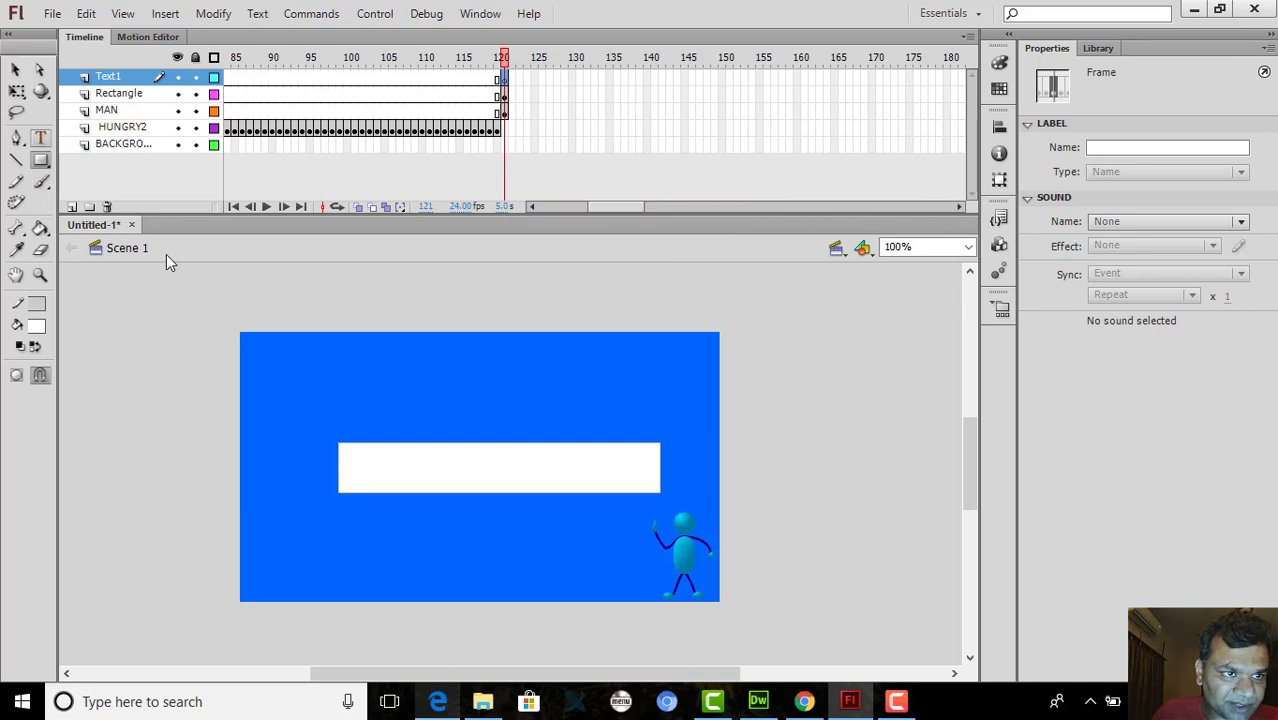
click(363, 467)
text(O)
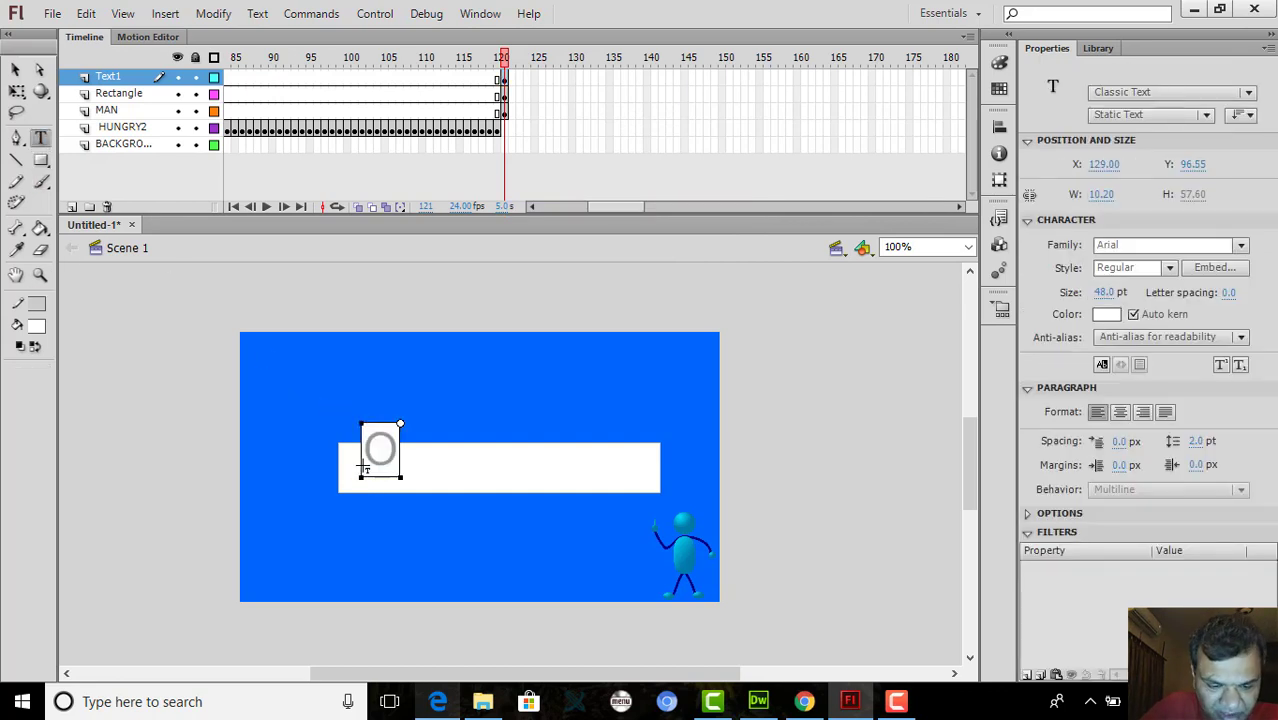
text(ur)
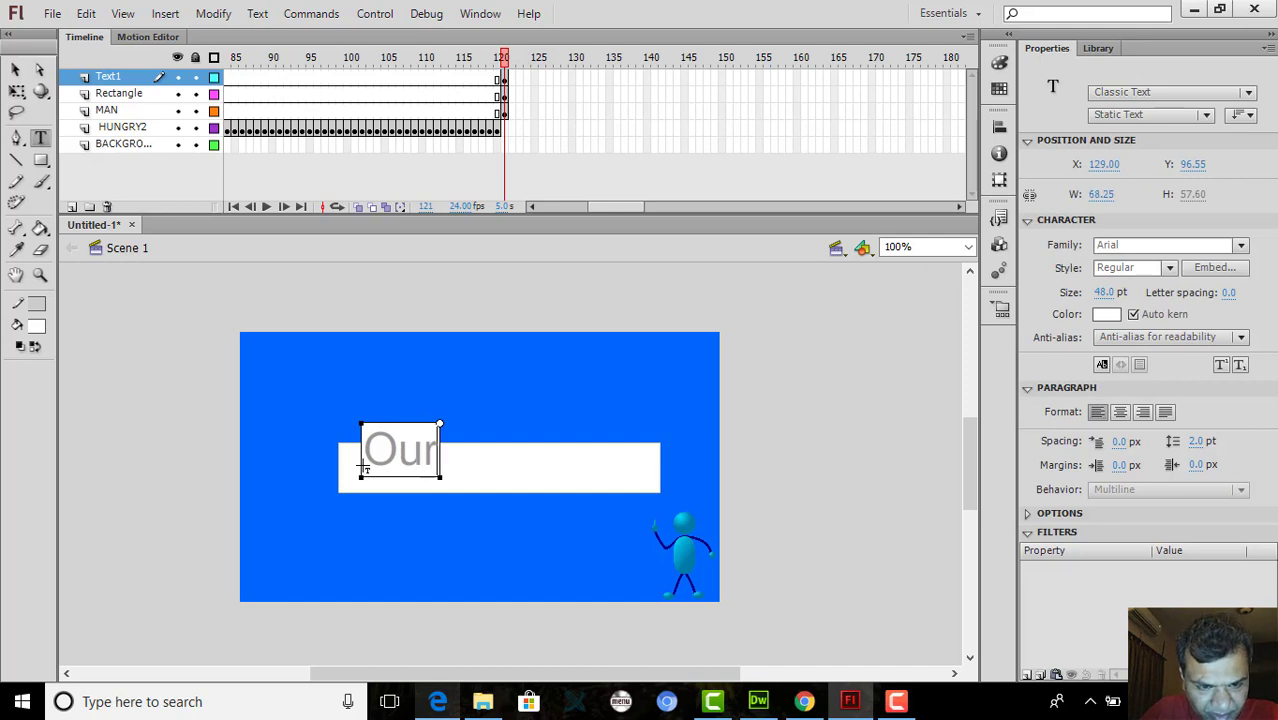
text( staff)
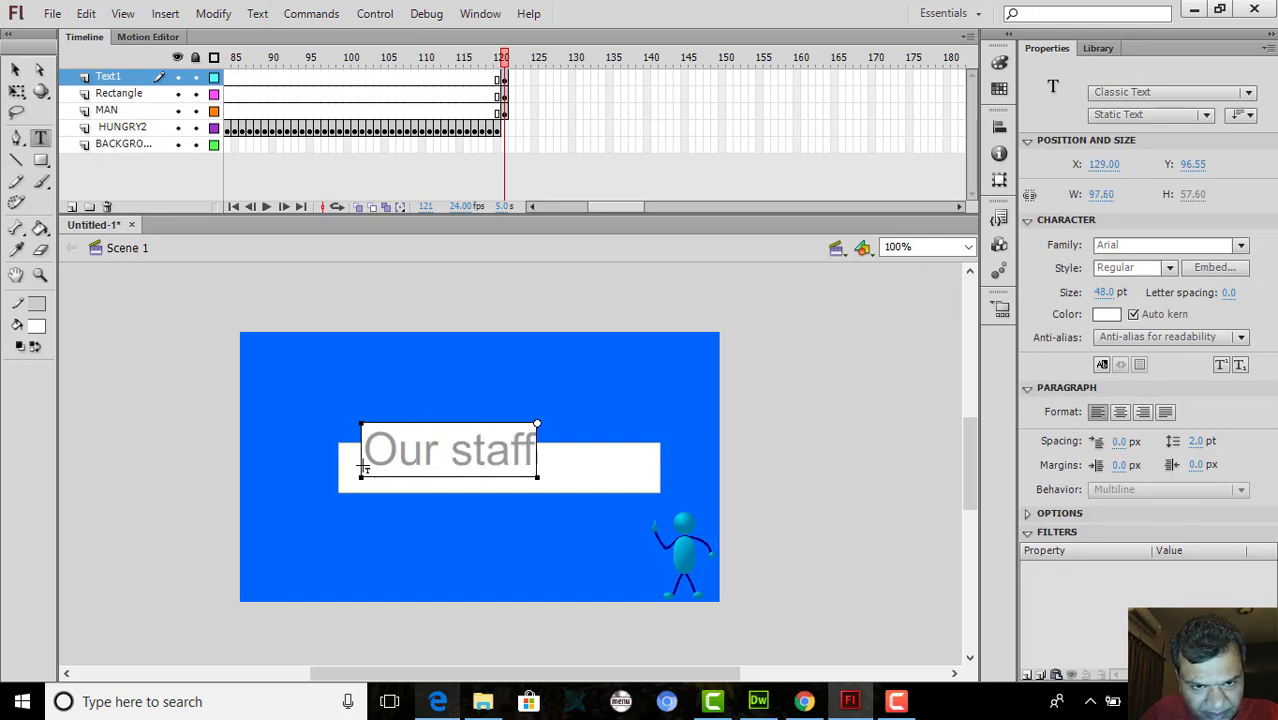
text( is w)
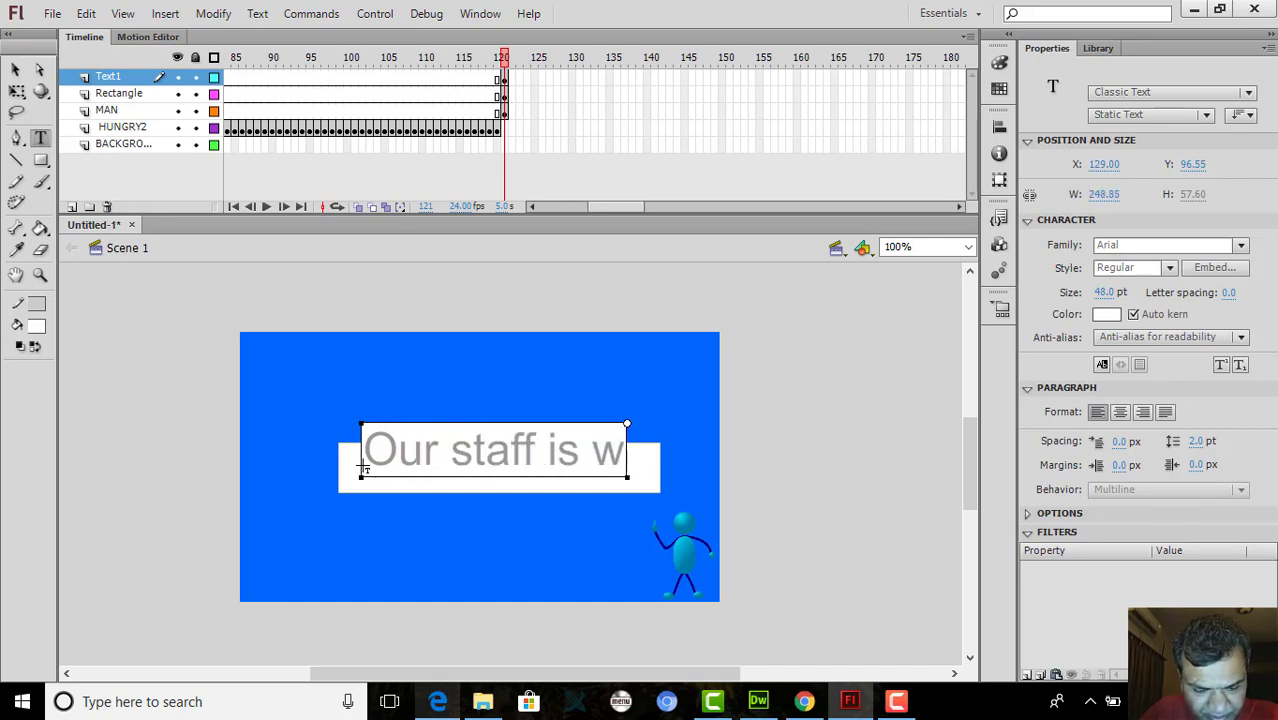
text(arm and)
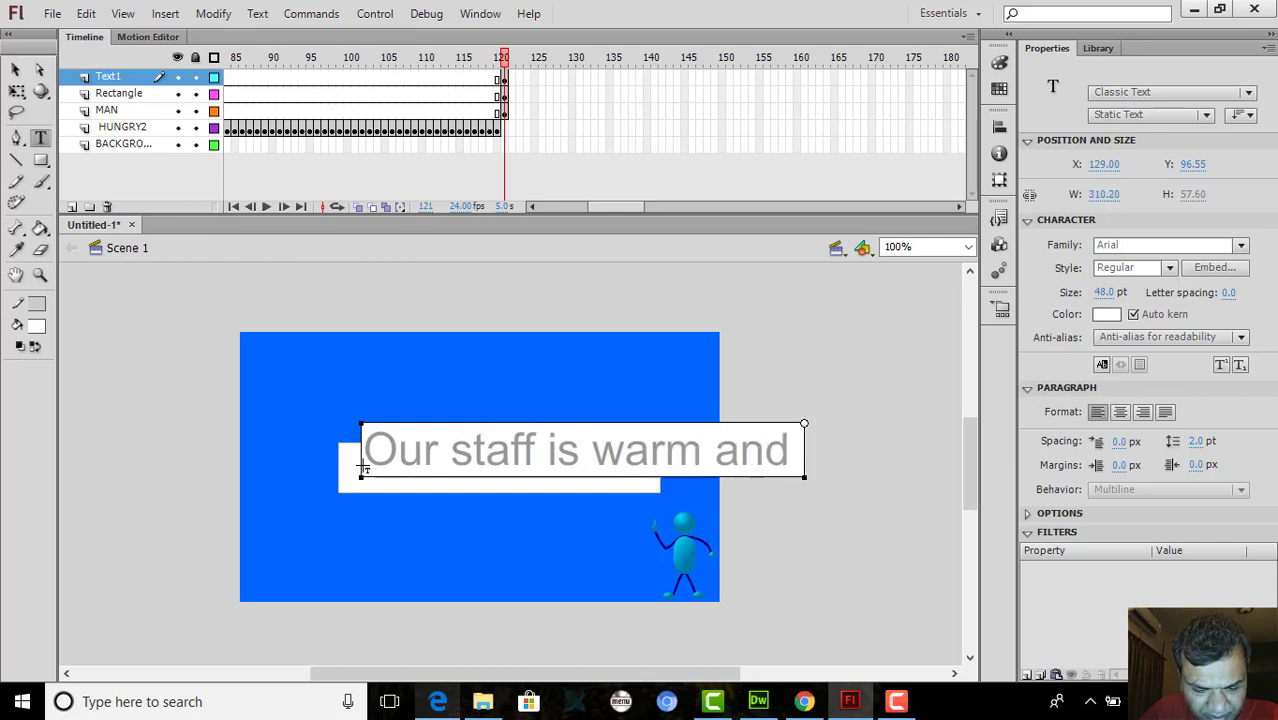
text( welcomi)
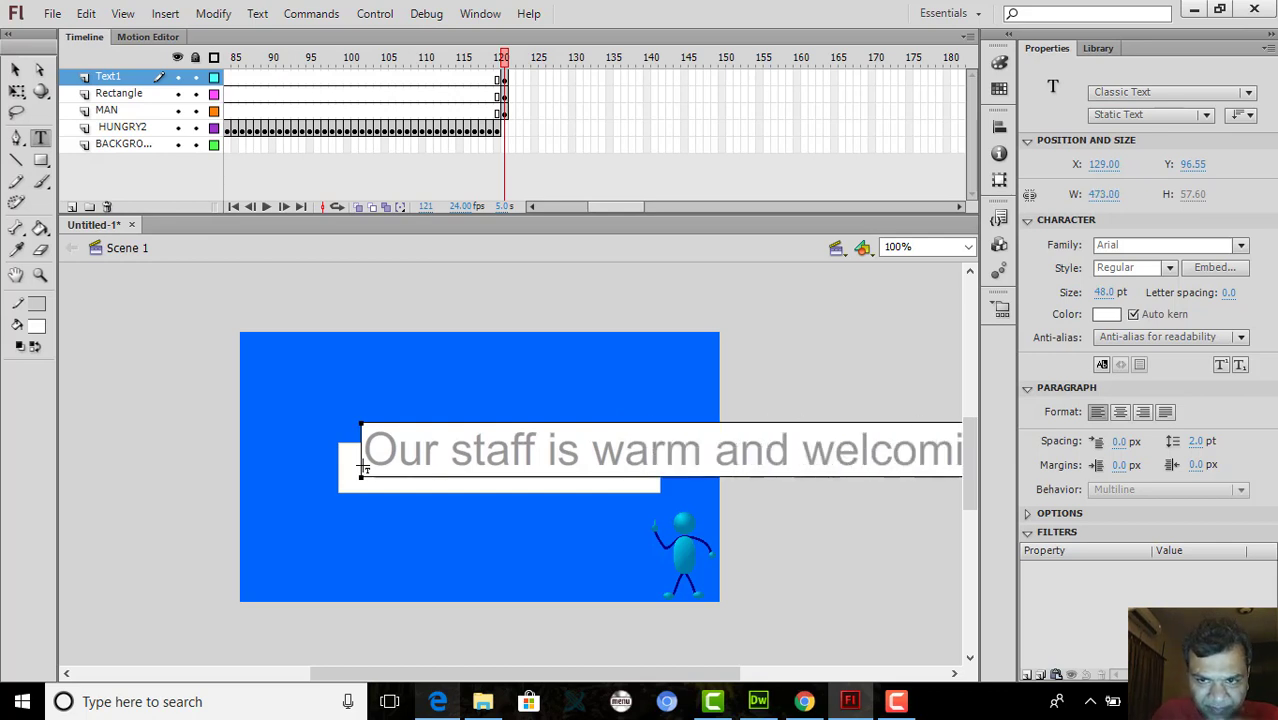
Check the text formatting requirement in the exam paper and format the whole sentence in Flash as 32 pt black
click(437, 703)
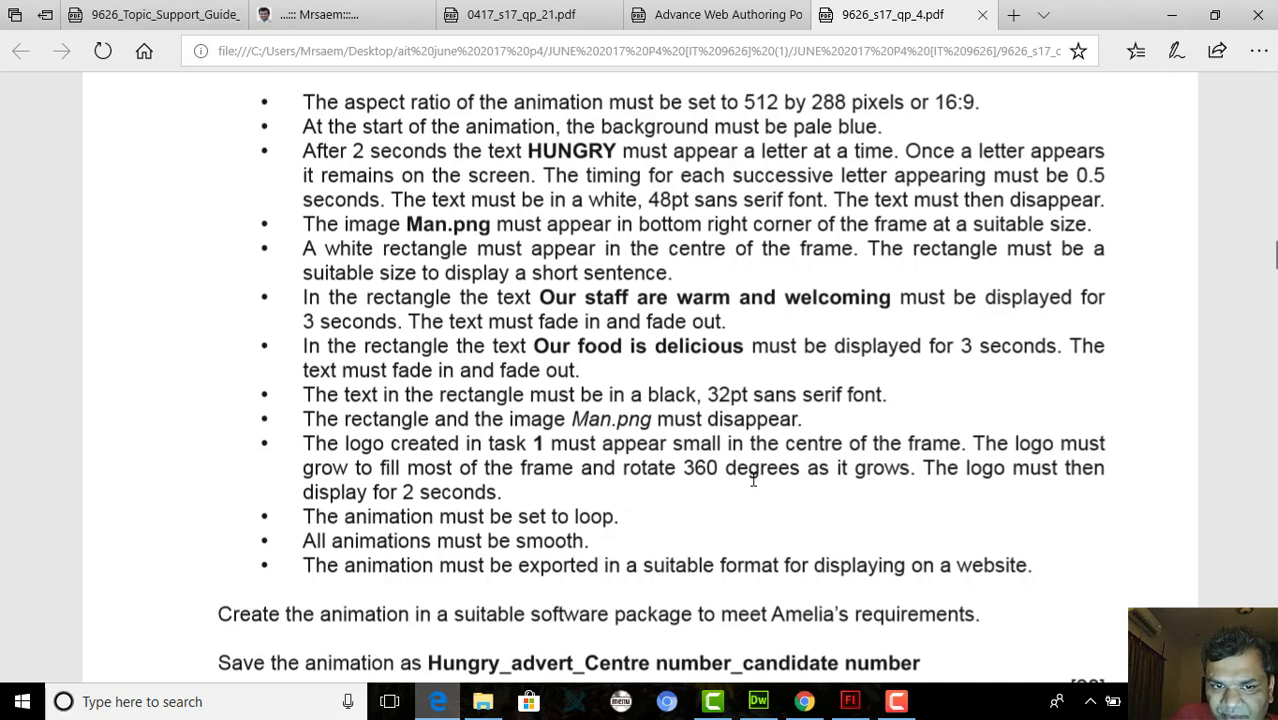
click(845, 706)
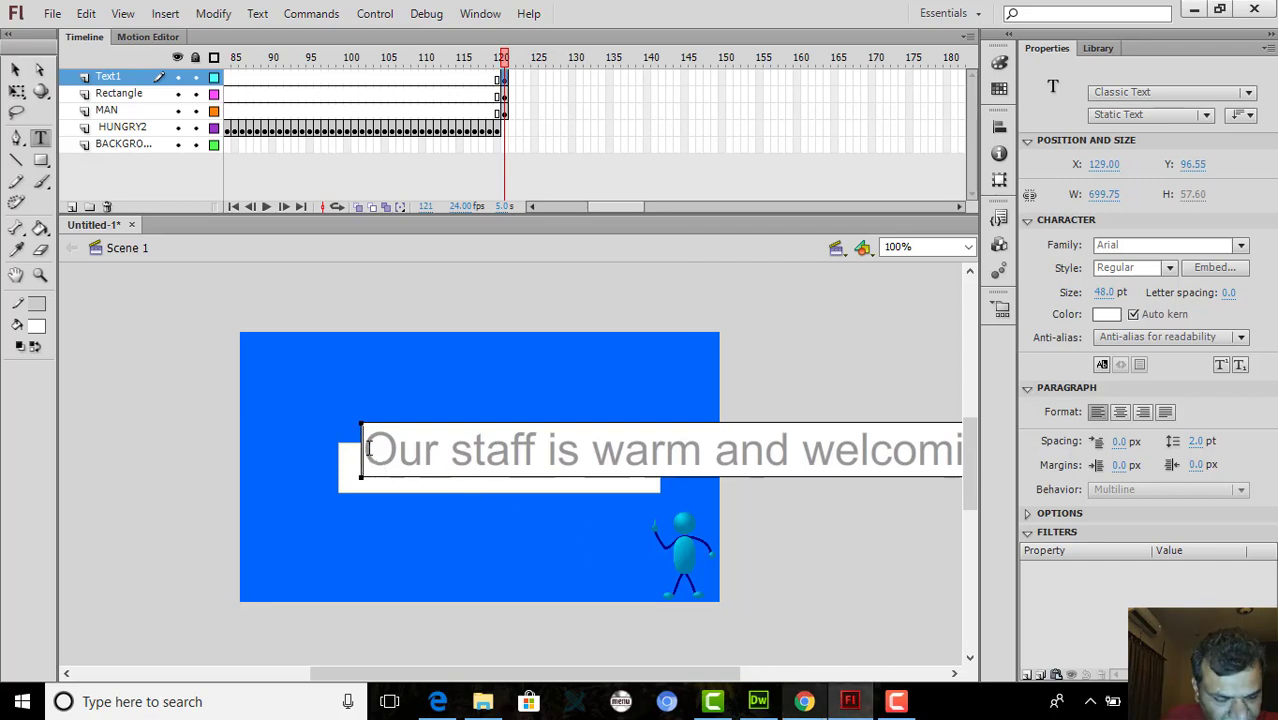
drag(372, 447, 861, 497)
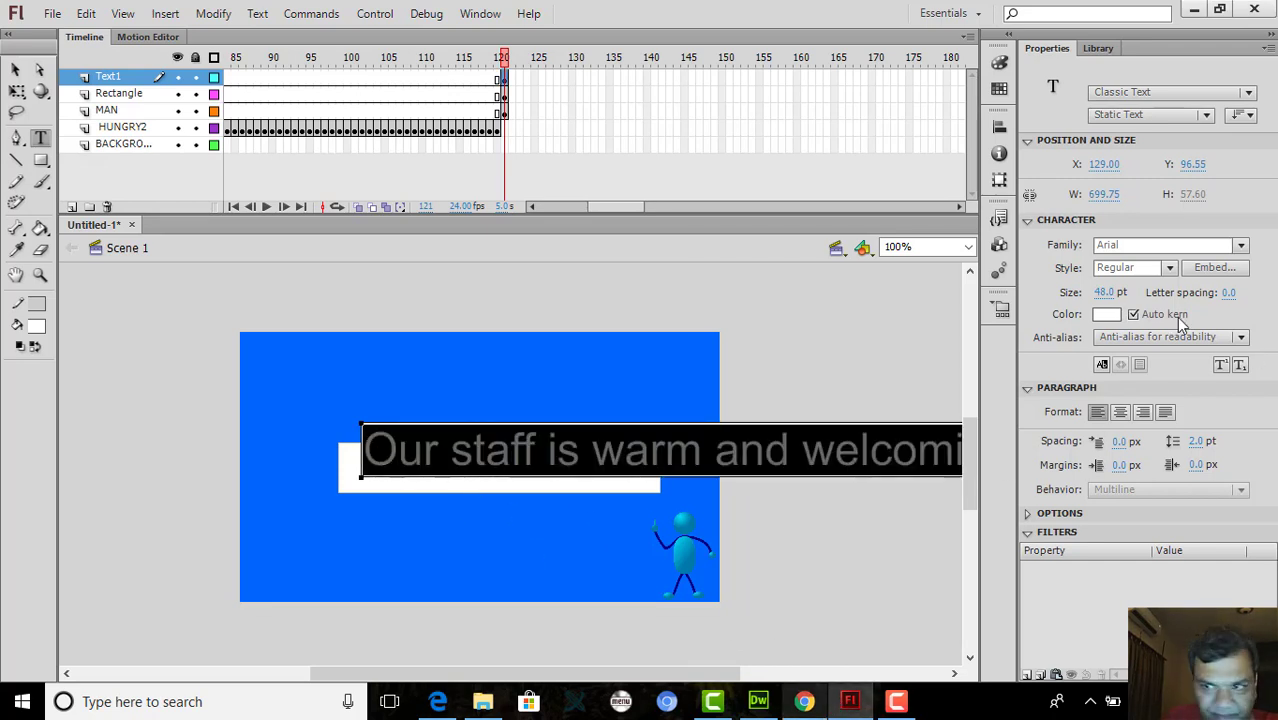
click(1105, 293)
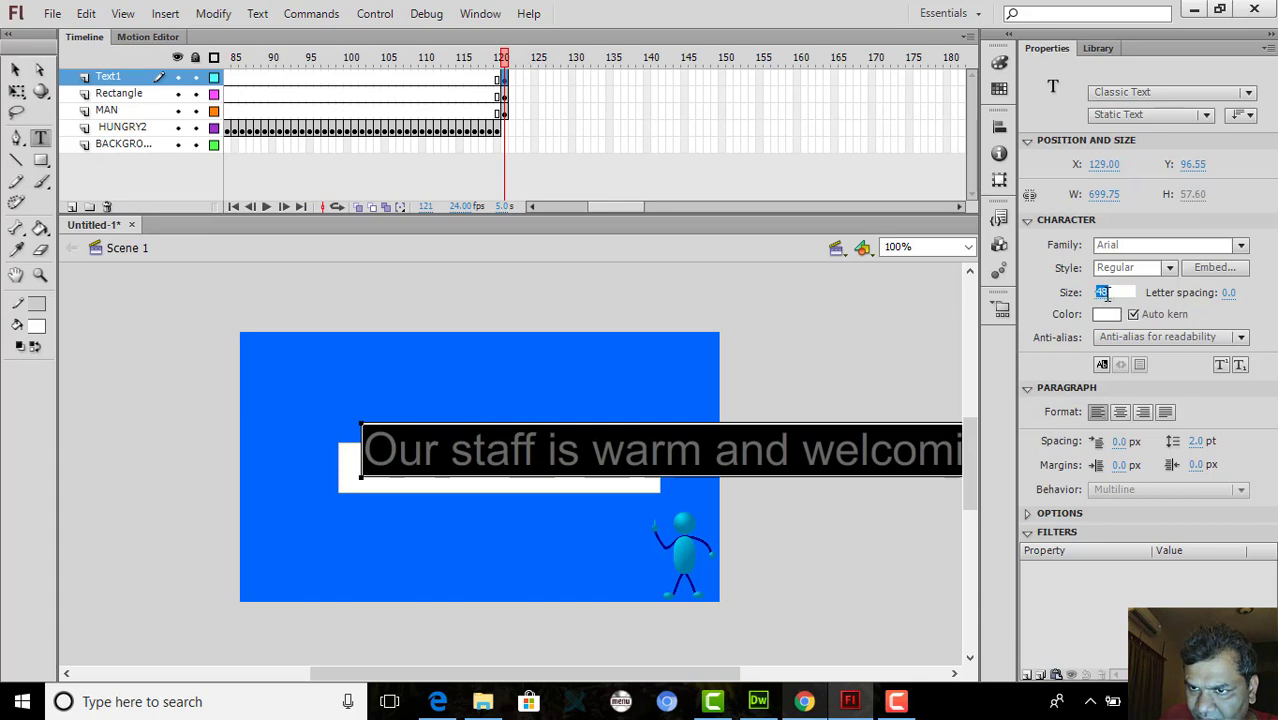
text(32)
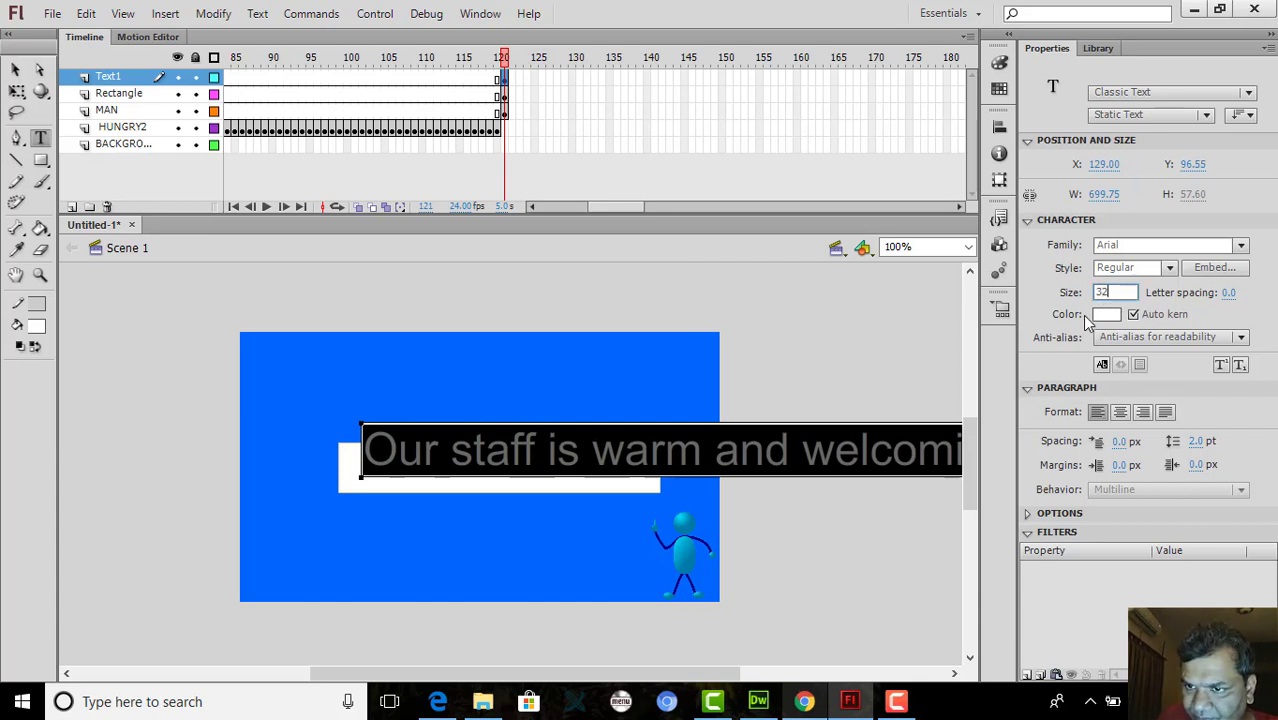
click(1105, 315)
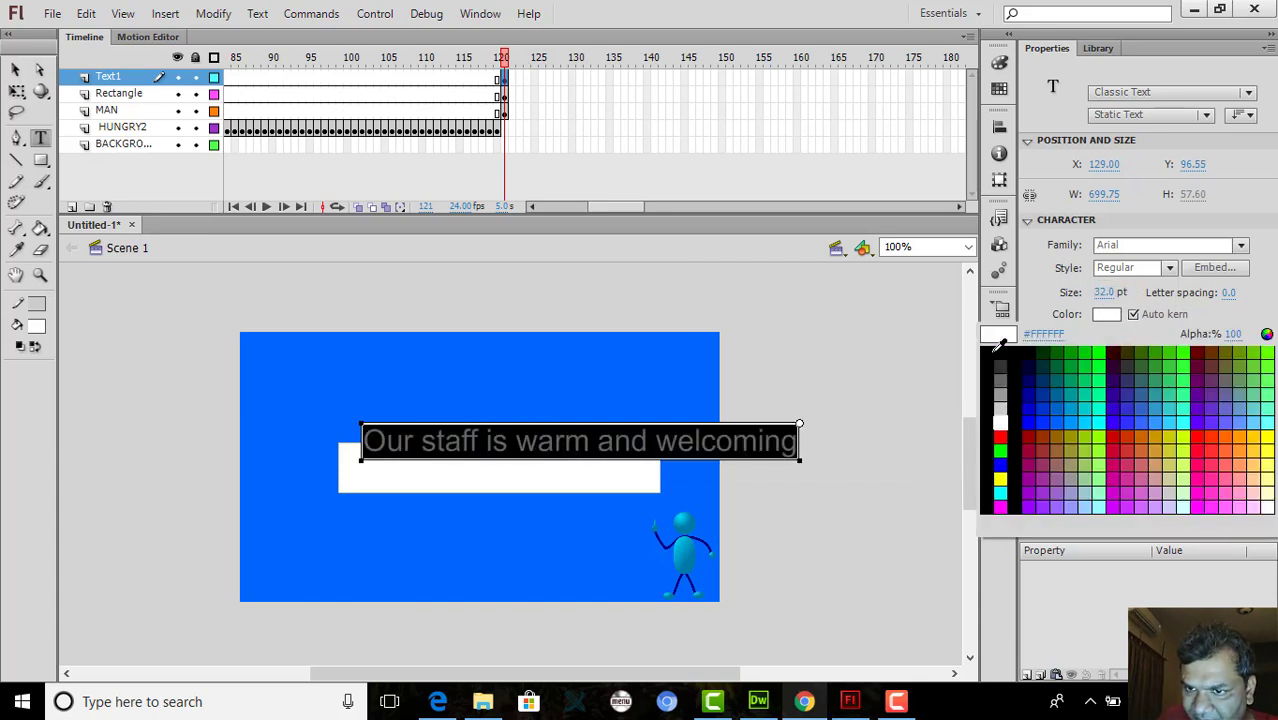
click(997, 343)
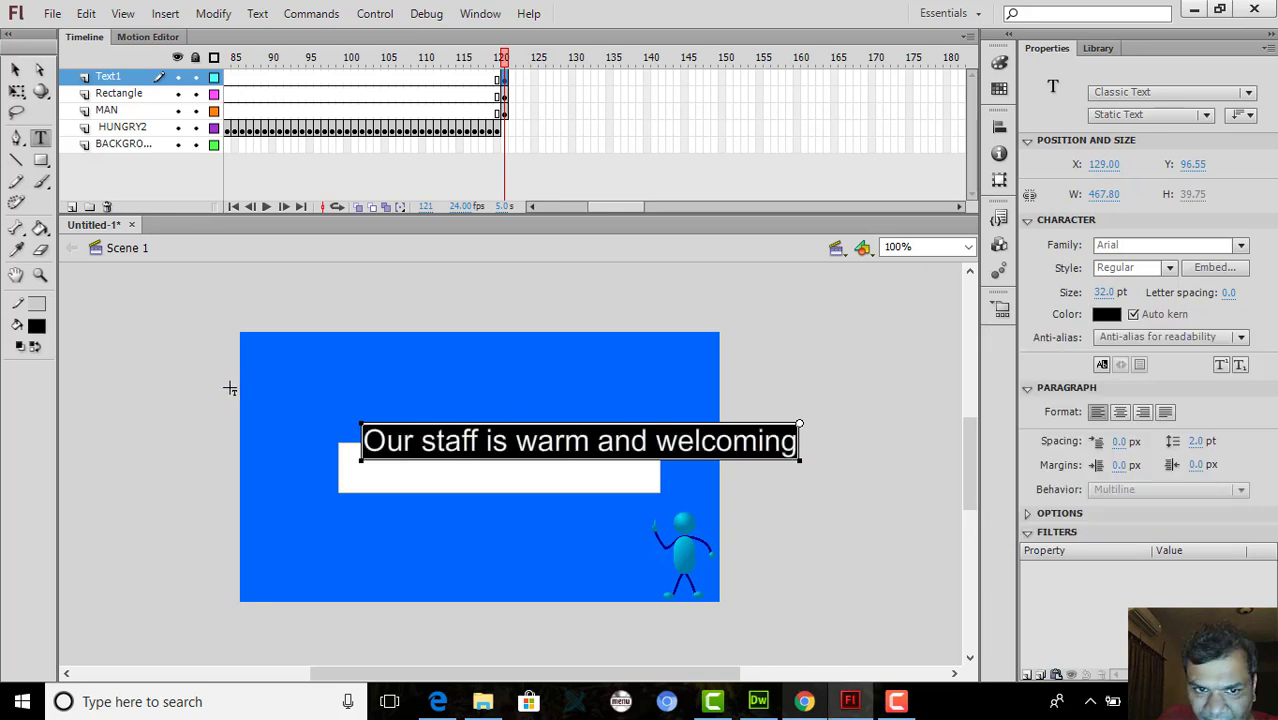
Move the sentence above the white rectangle, to about X 35, Y 59
click(15, 69)
click(594, 456)
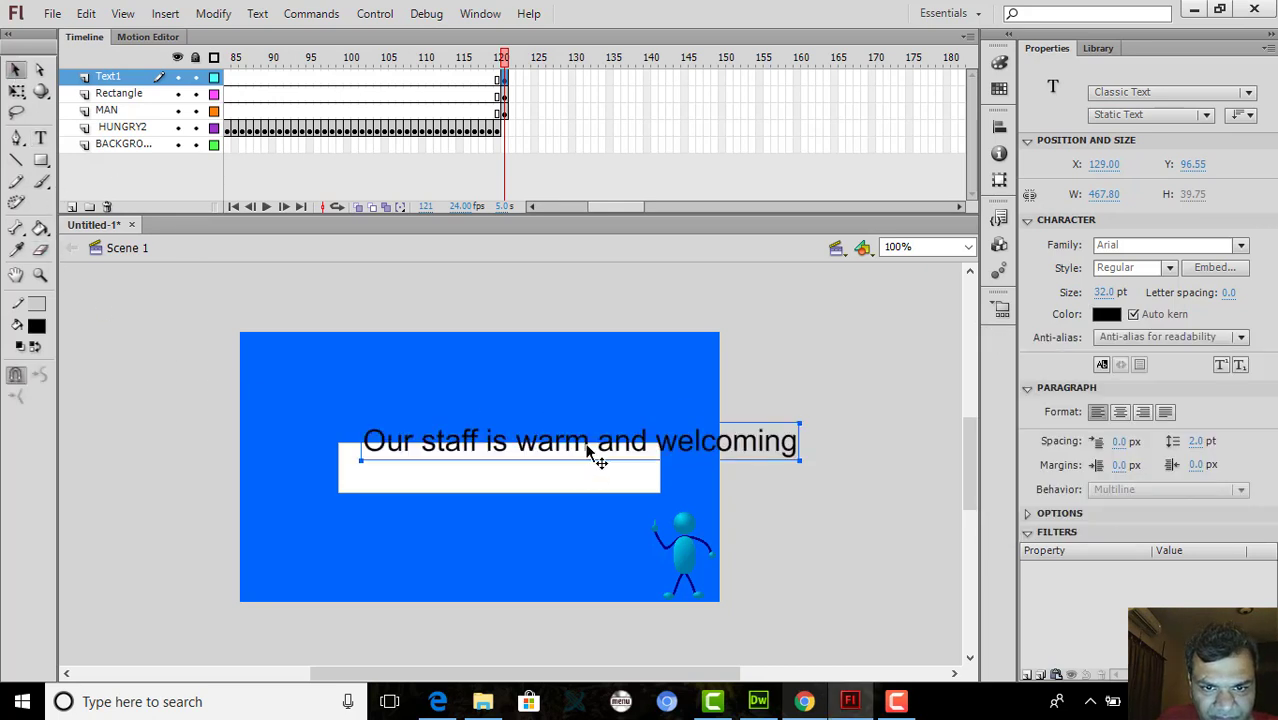
drag(593, 445, 507, 407)
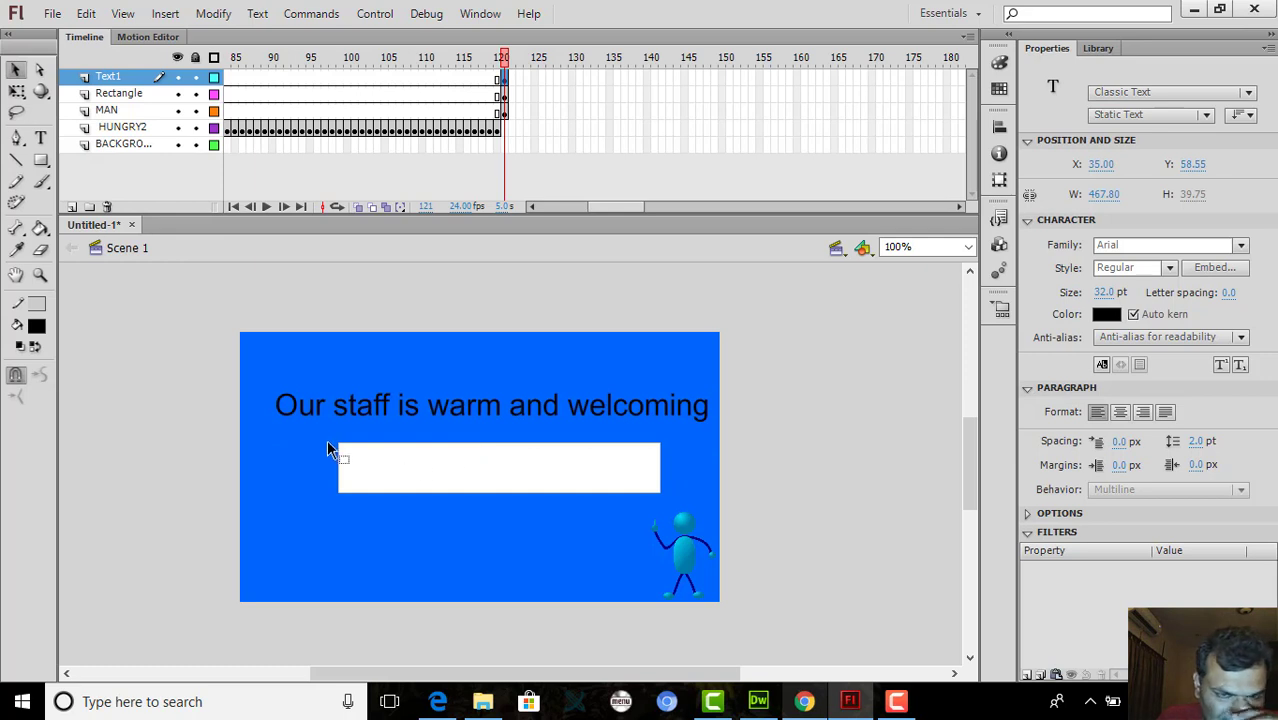
Widen the white rectangle on both sides with Free Transform to about the sentence's width, its left edge at X 31, and clear the selection
drag(329, 436, 671, 507)
key(q)
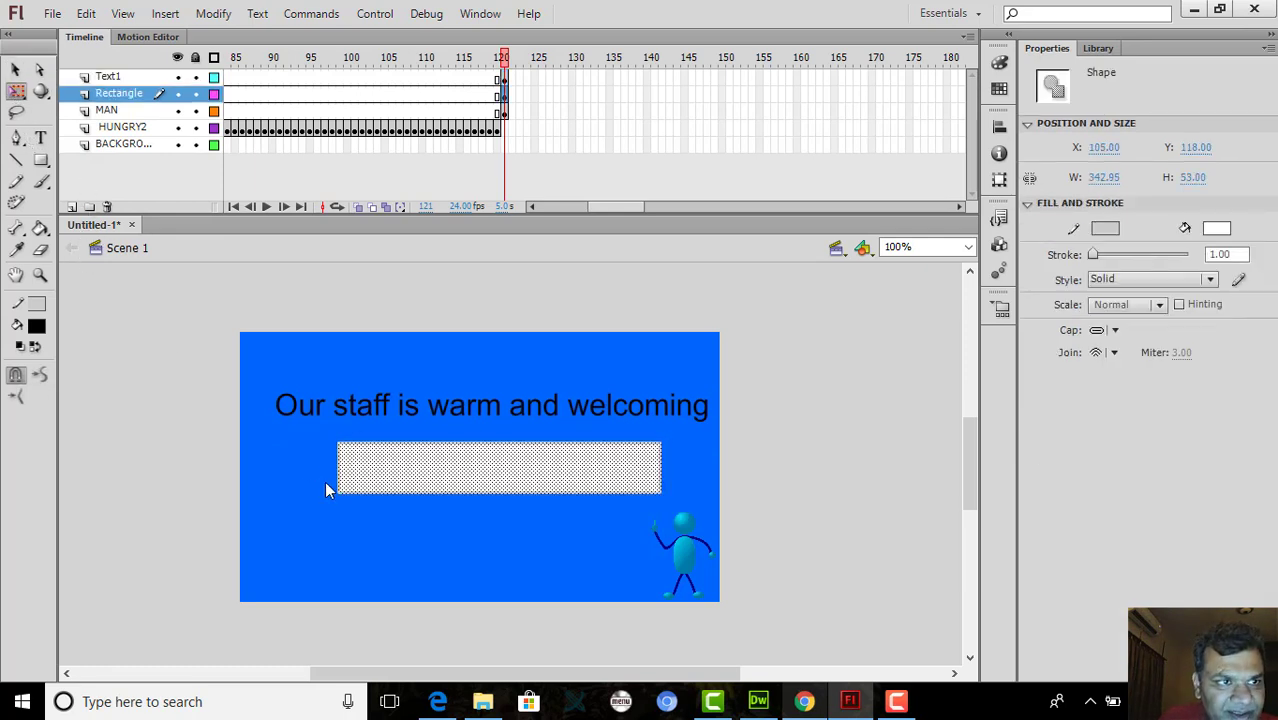
drag(338, 467, 268, 468)
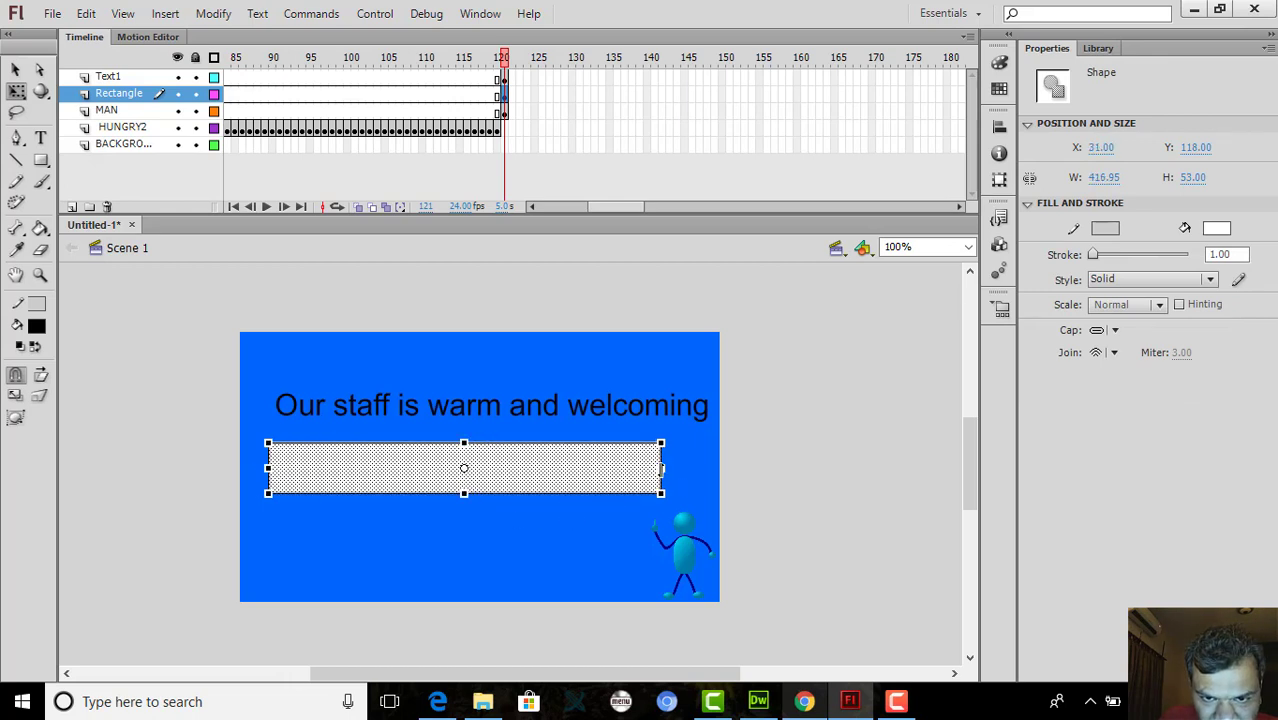
drag(661, 468, 704, 470)
click(357, 418)
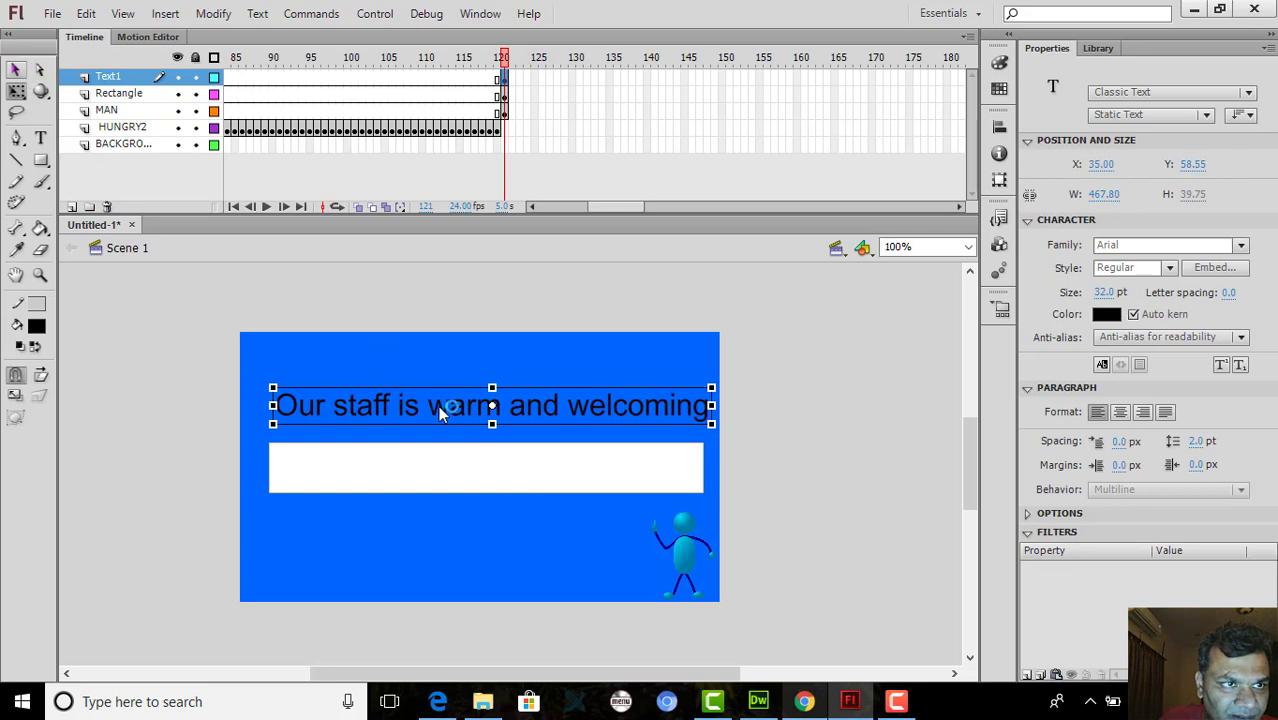
key(ctrl+shift+a)
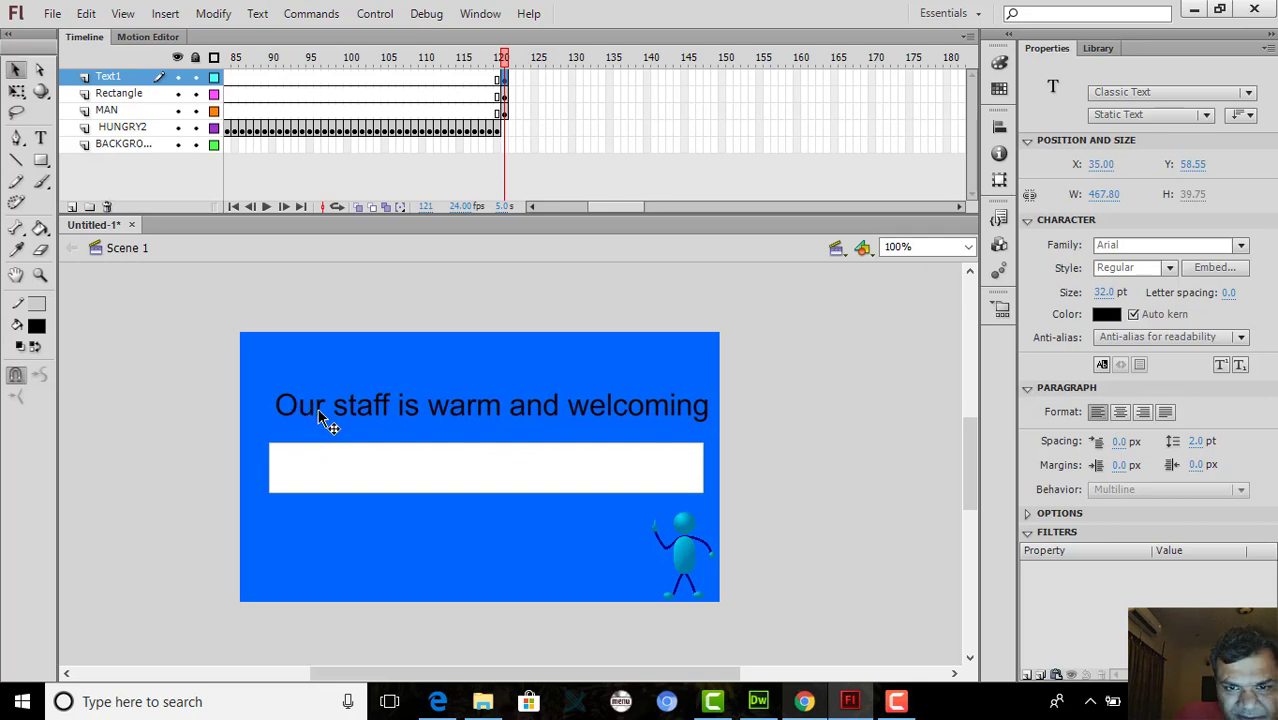
Move the sentence down onto the white rectangle, to about X 29, Y 125
click(187, 372)
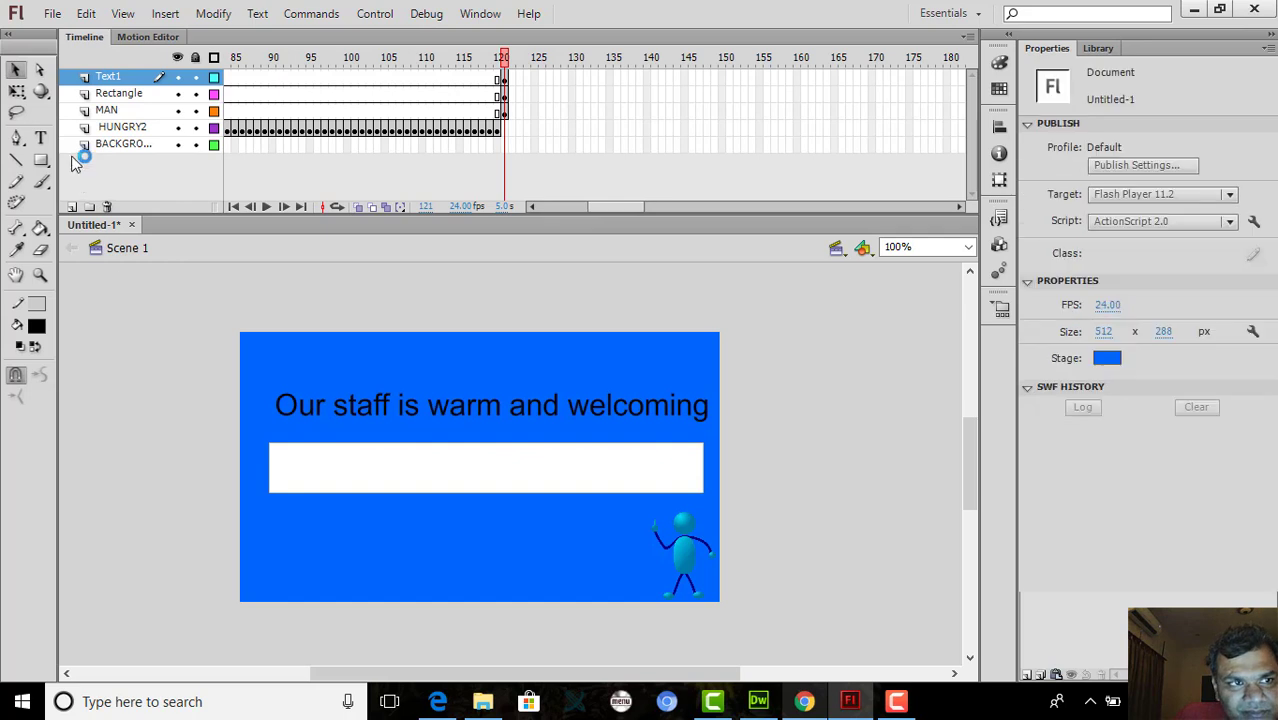
click(467, 418)
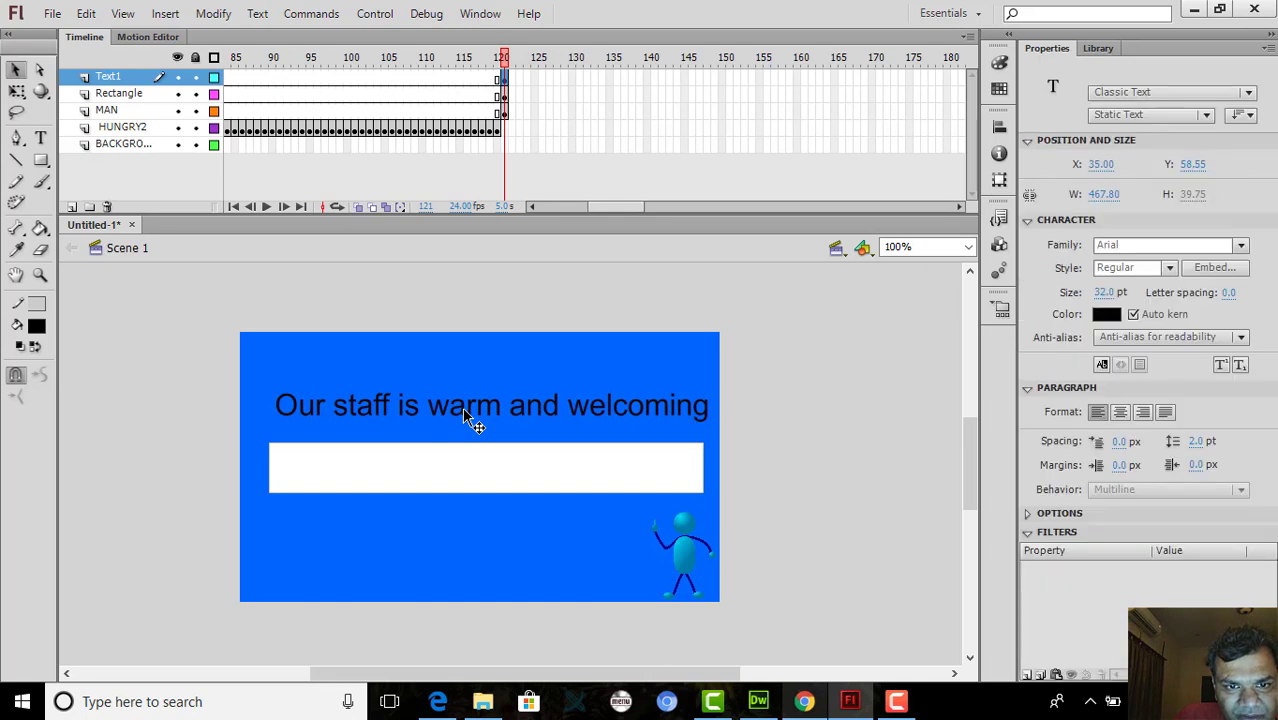
drag(210, 365, 748, 423)
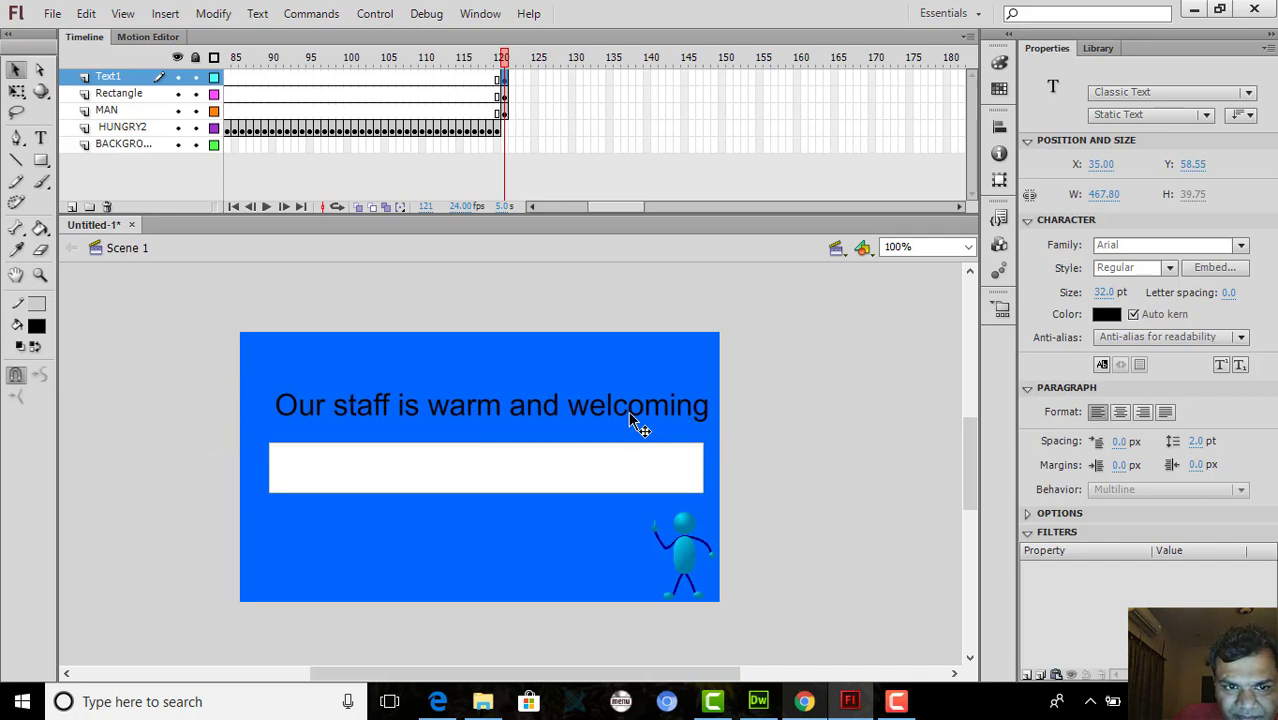
drag(618, 436, 625, 477)
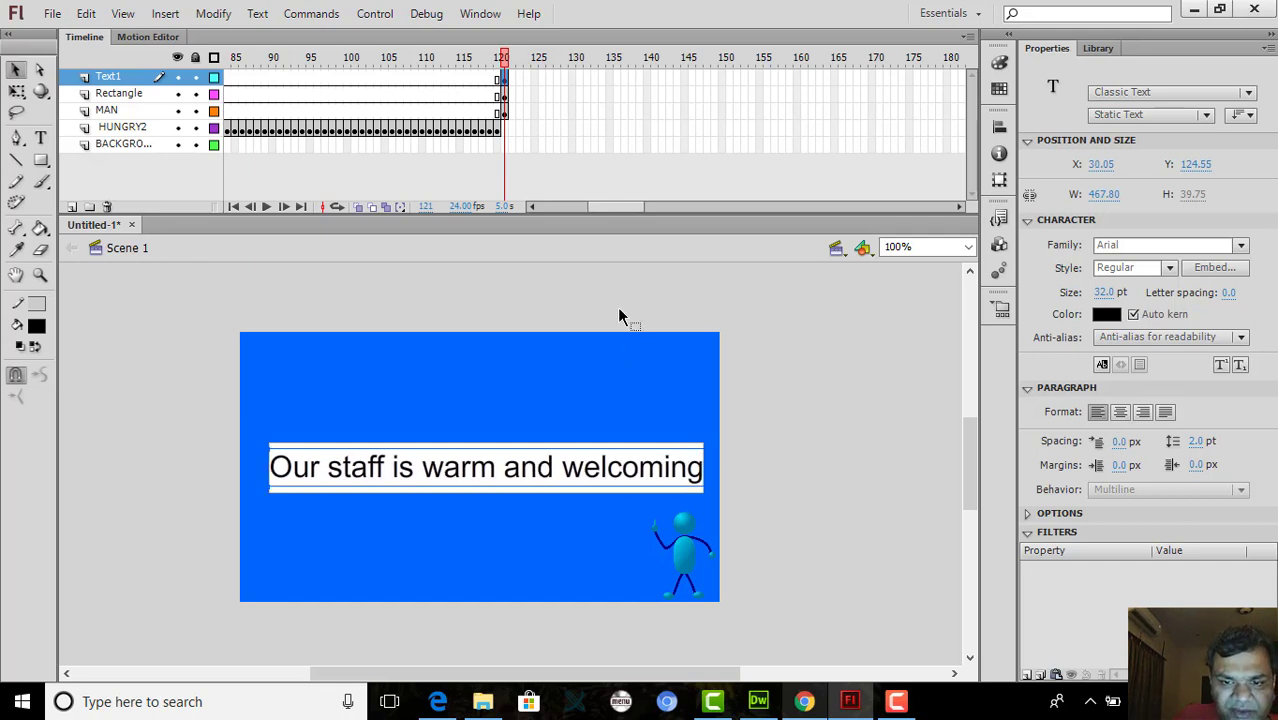
Insert a keyframe on the Text1 layer and extend it to frame 192
drag(597, 205, 602, 204)
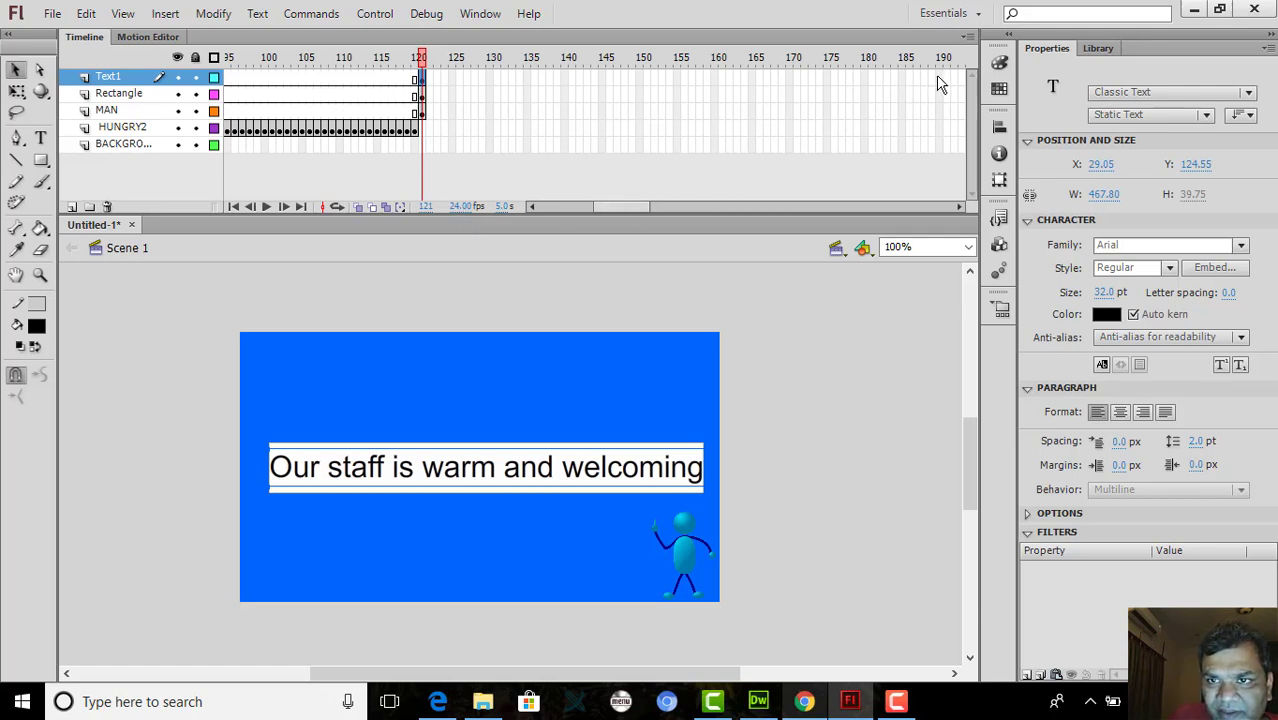
right_click(865, 78)
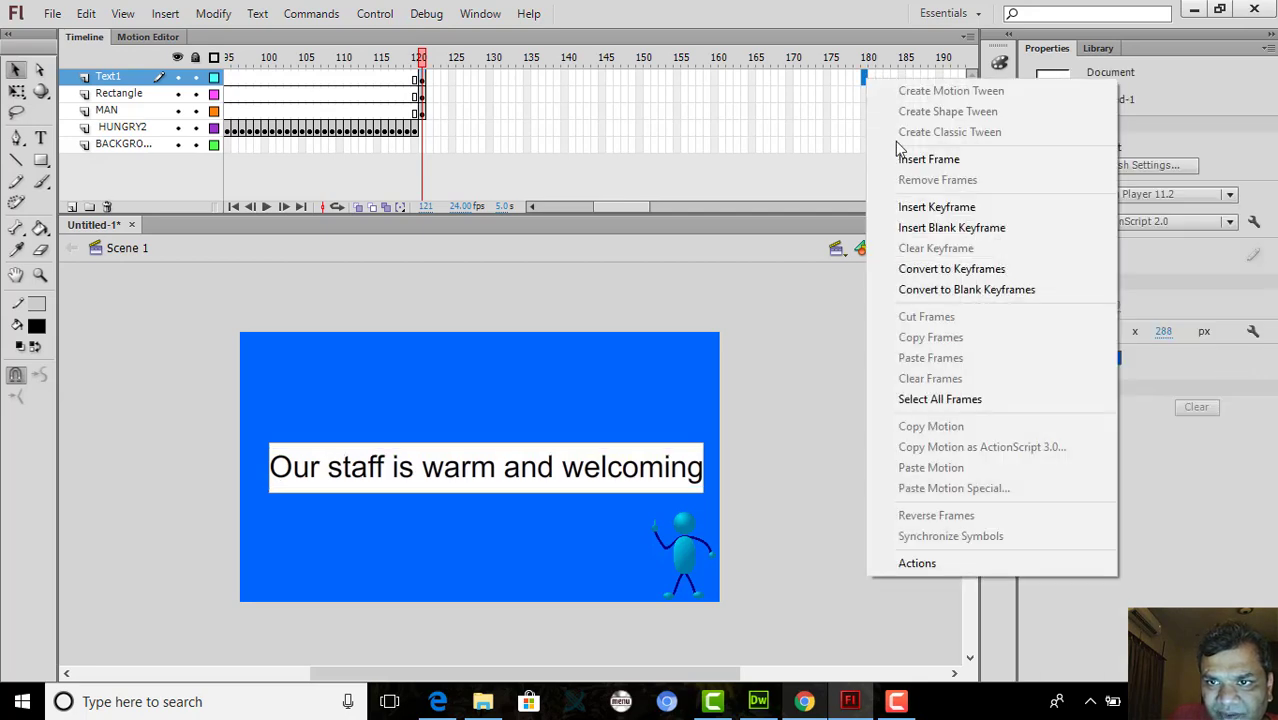
click(936, 207)
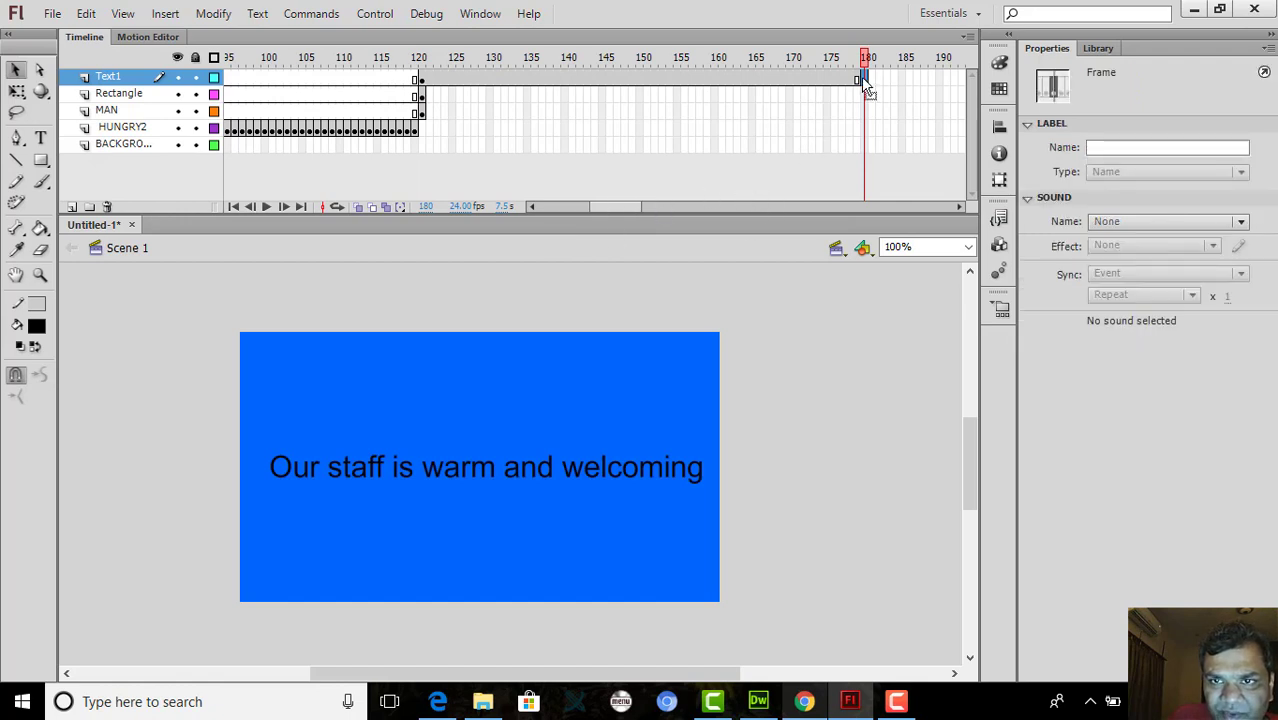
click(939, 80)
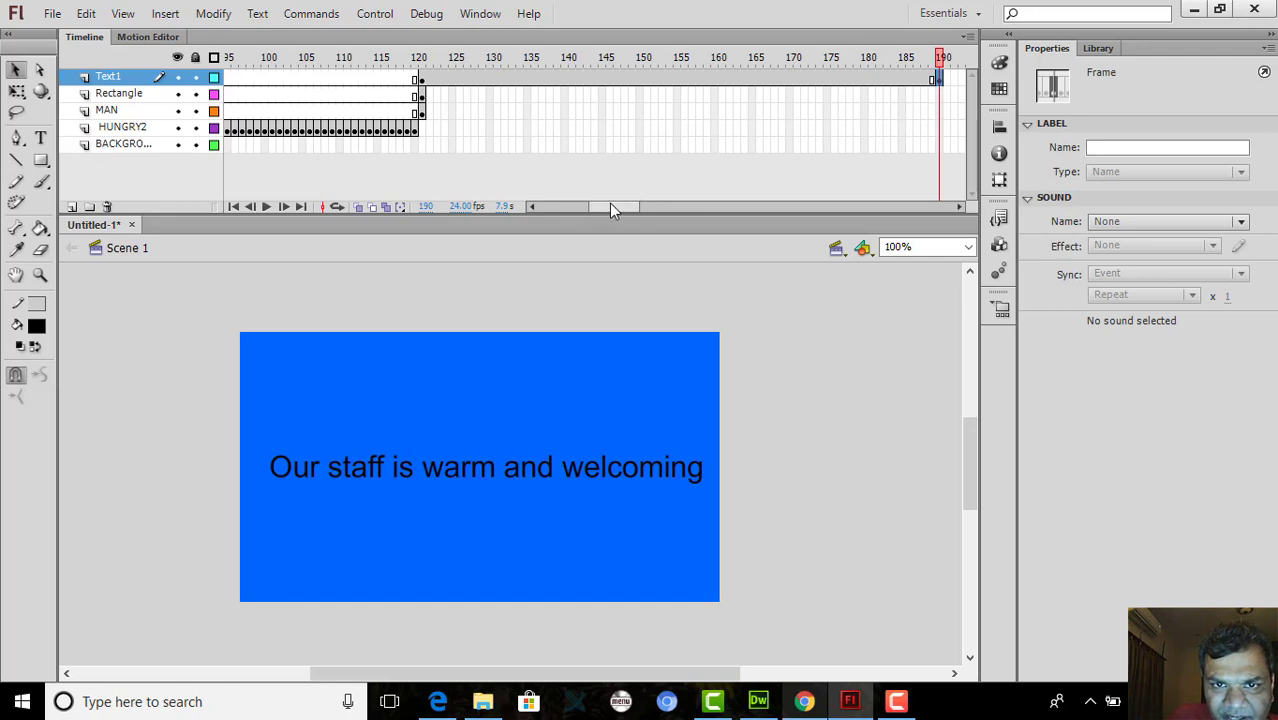
drag(612, 207, 624, 207)
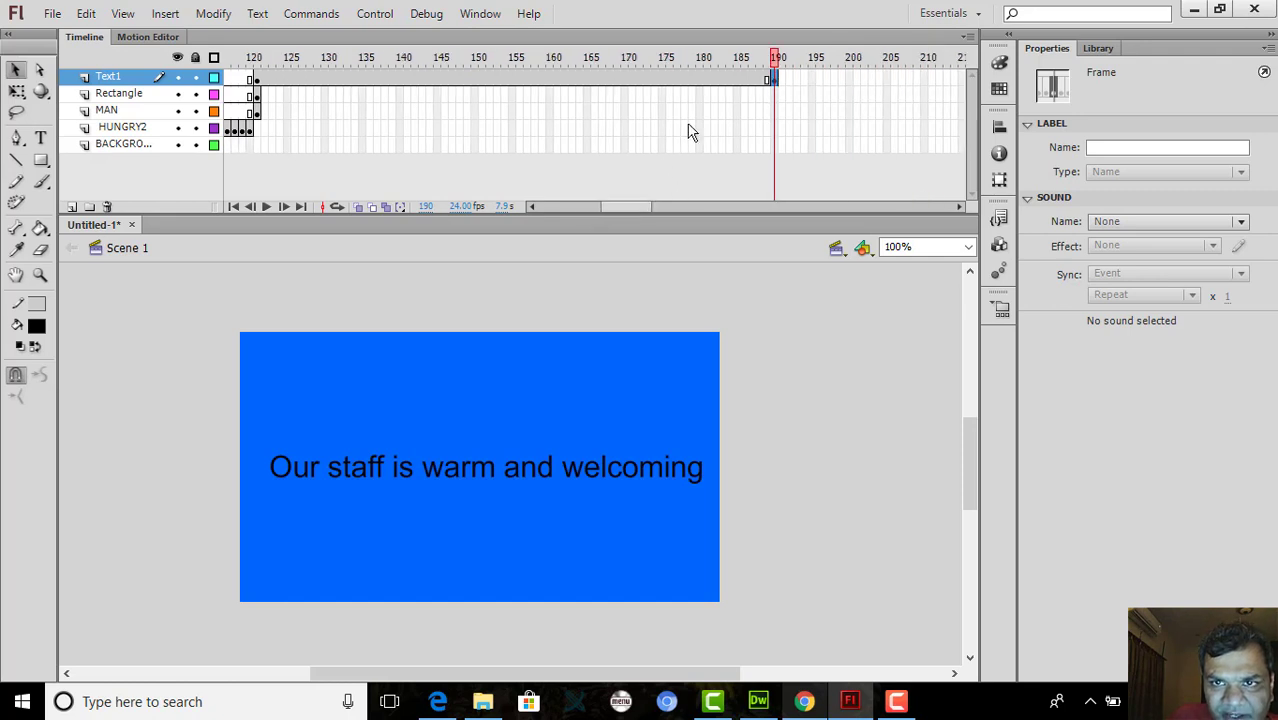
key(F6)
click(782, 81)
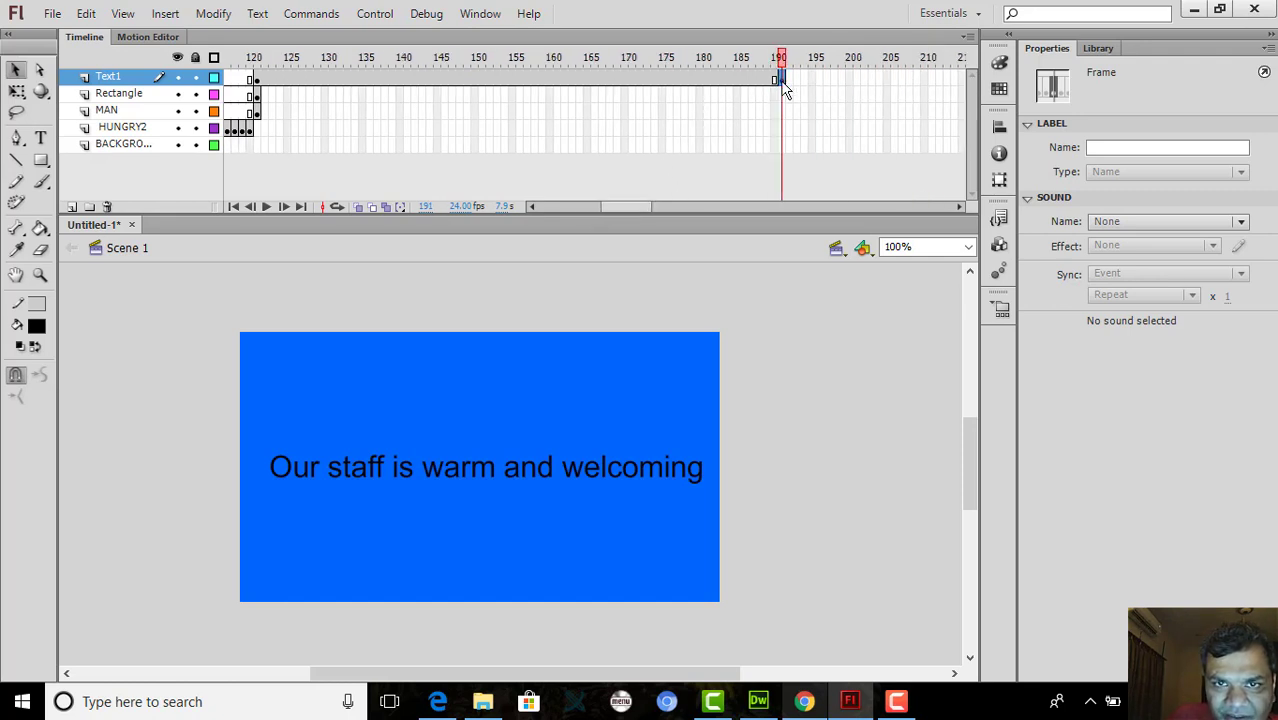
click(788, 81)
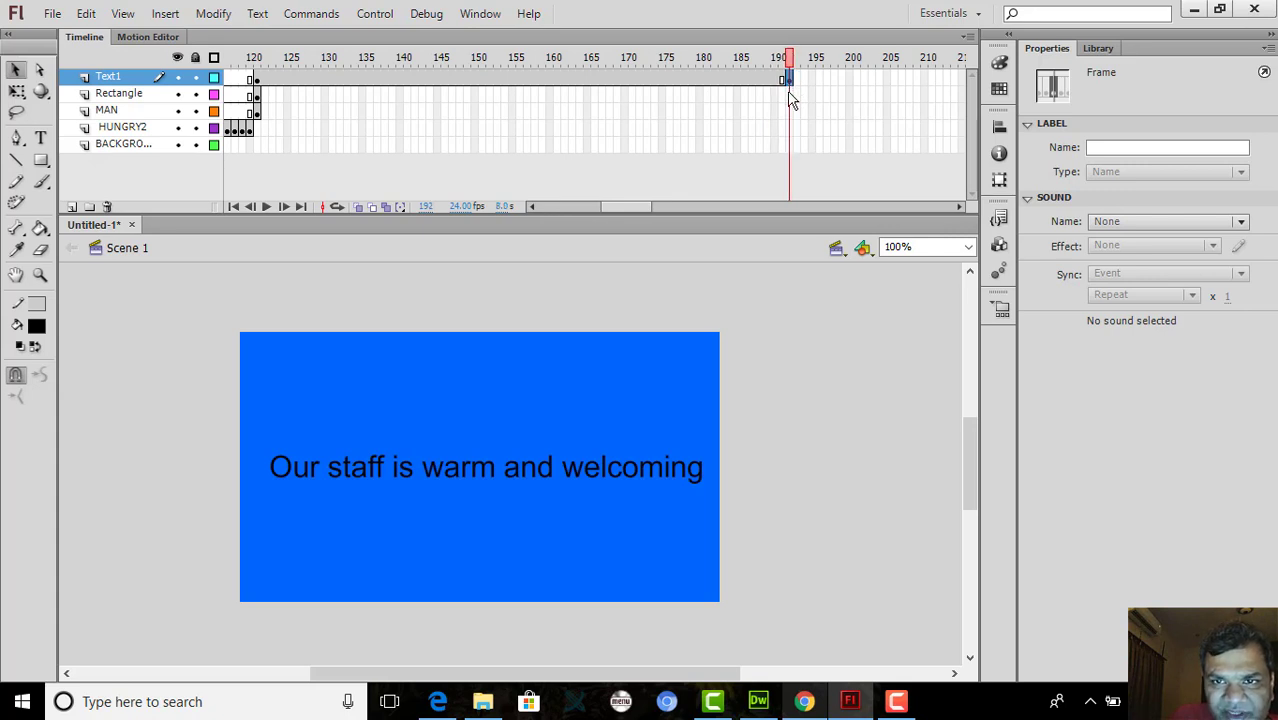
Insert keyframes at frame 192 on the Rectangle and MAN layers
right_click(789, 94)
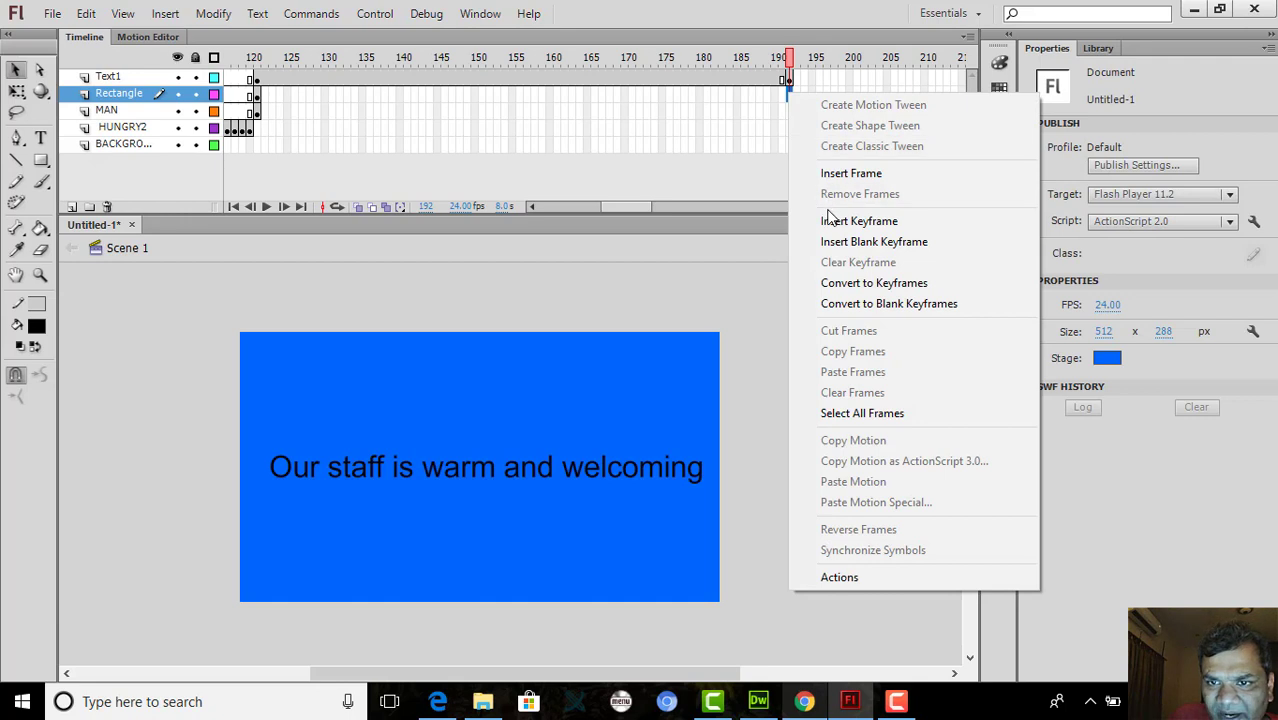
click(829, 221)
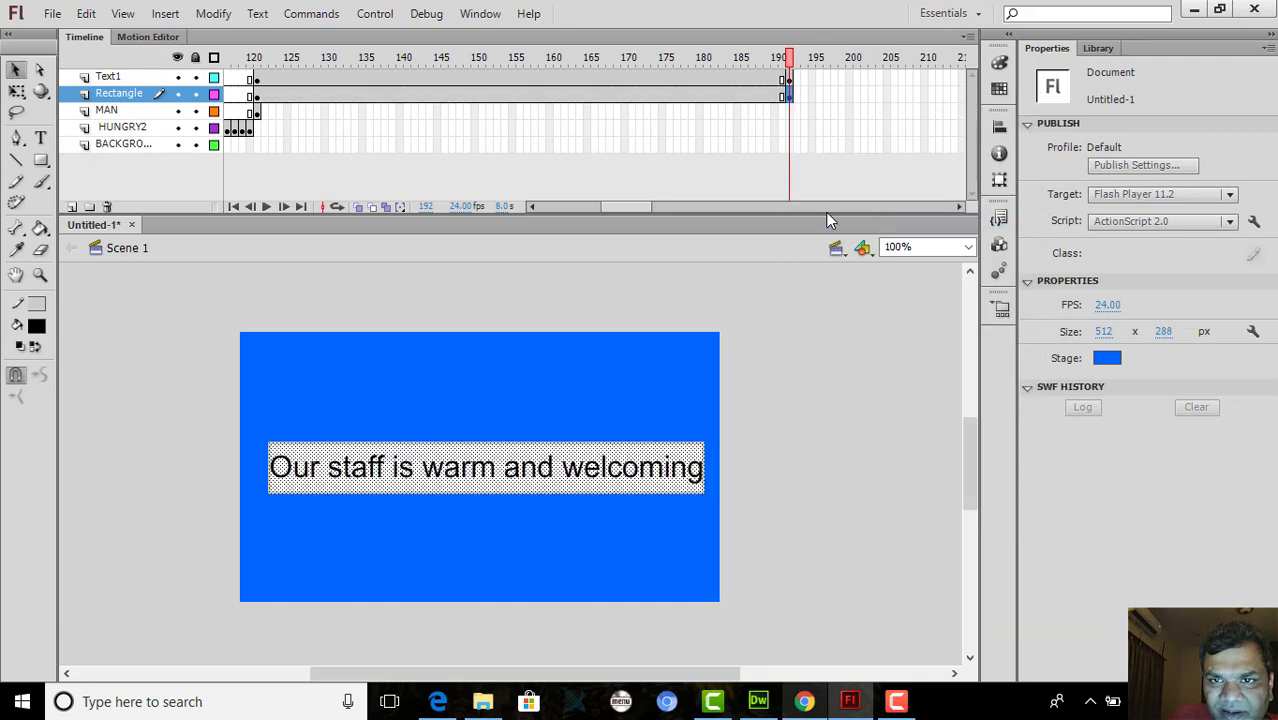
right_click(792, 117)
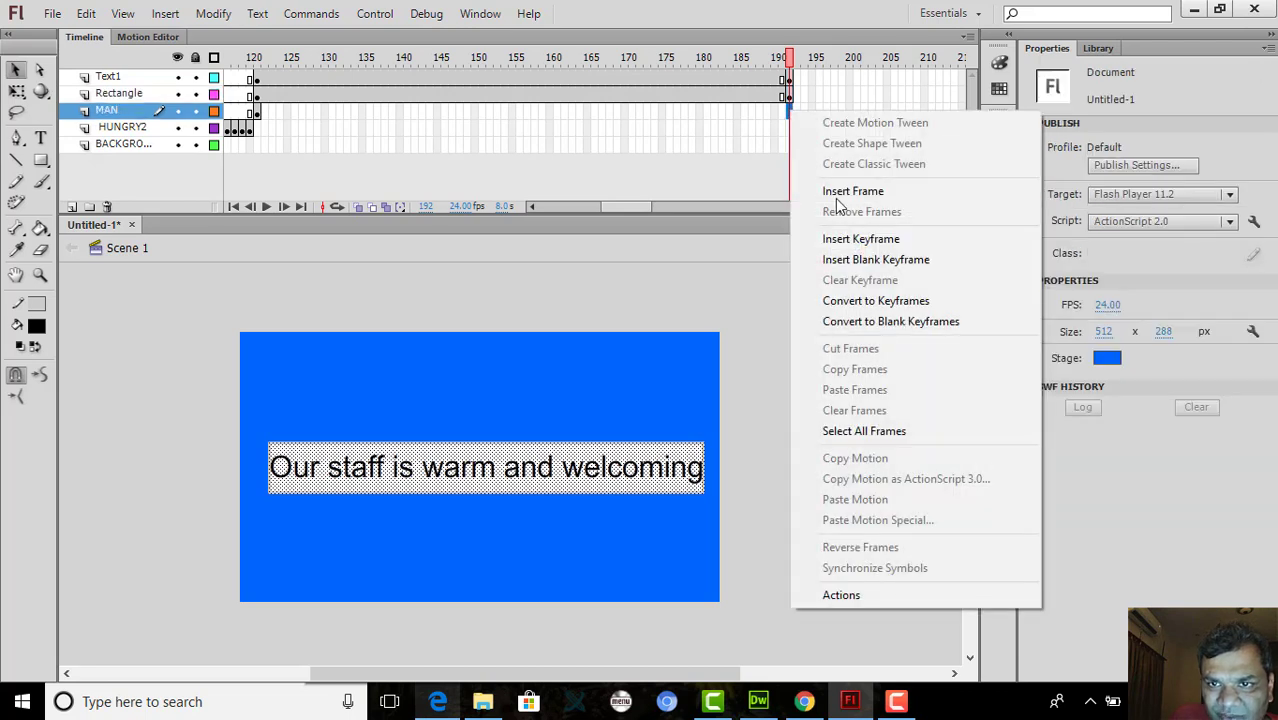
click(829, 238)
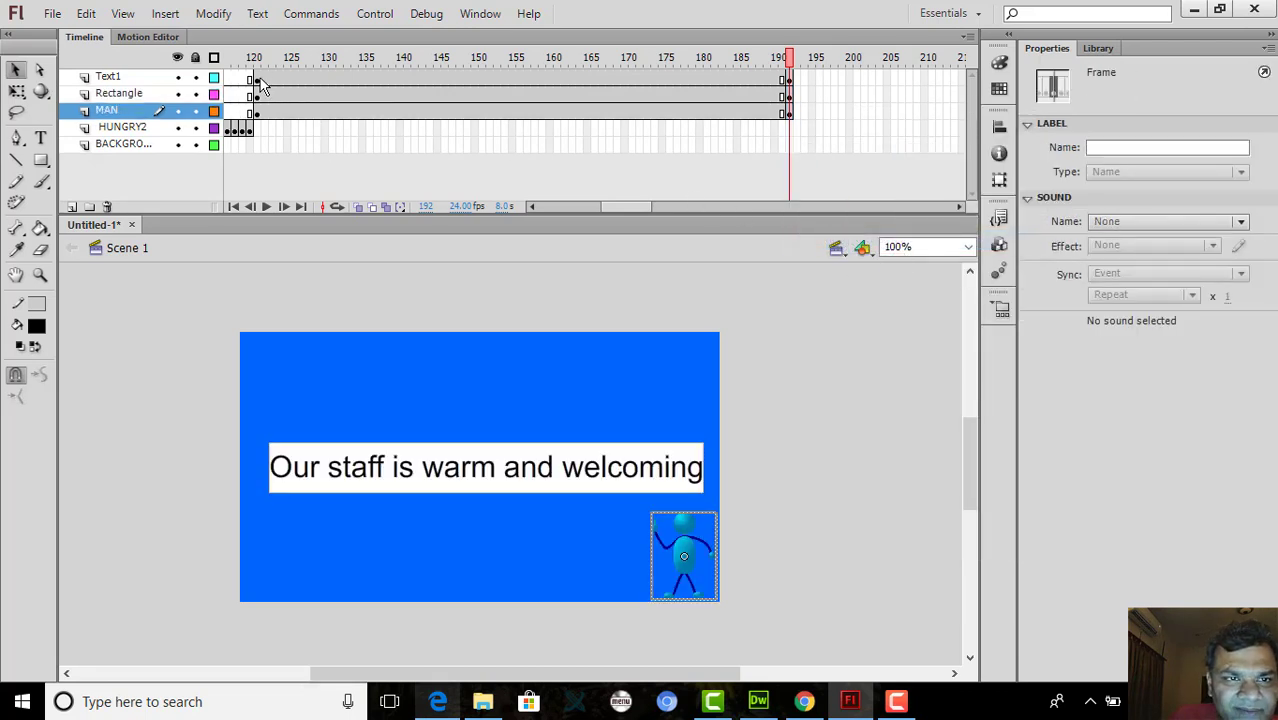
Create a classic tween on the Text1 layer between the keyframes at frames 121 and 192
click(257, 81)
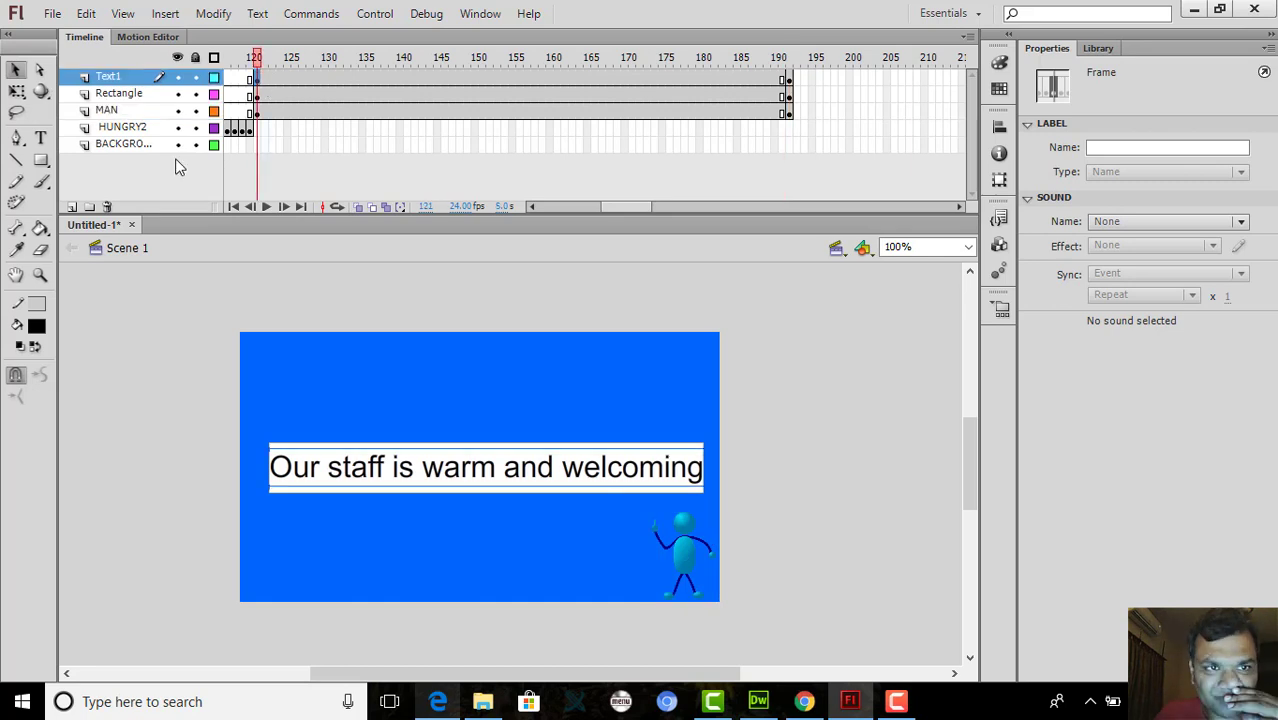
click(787, 80)
right_click(788, 80)
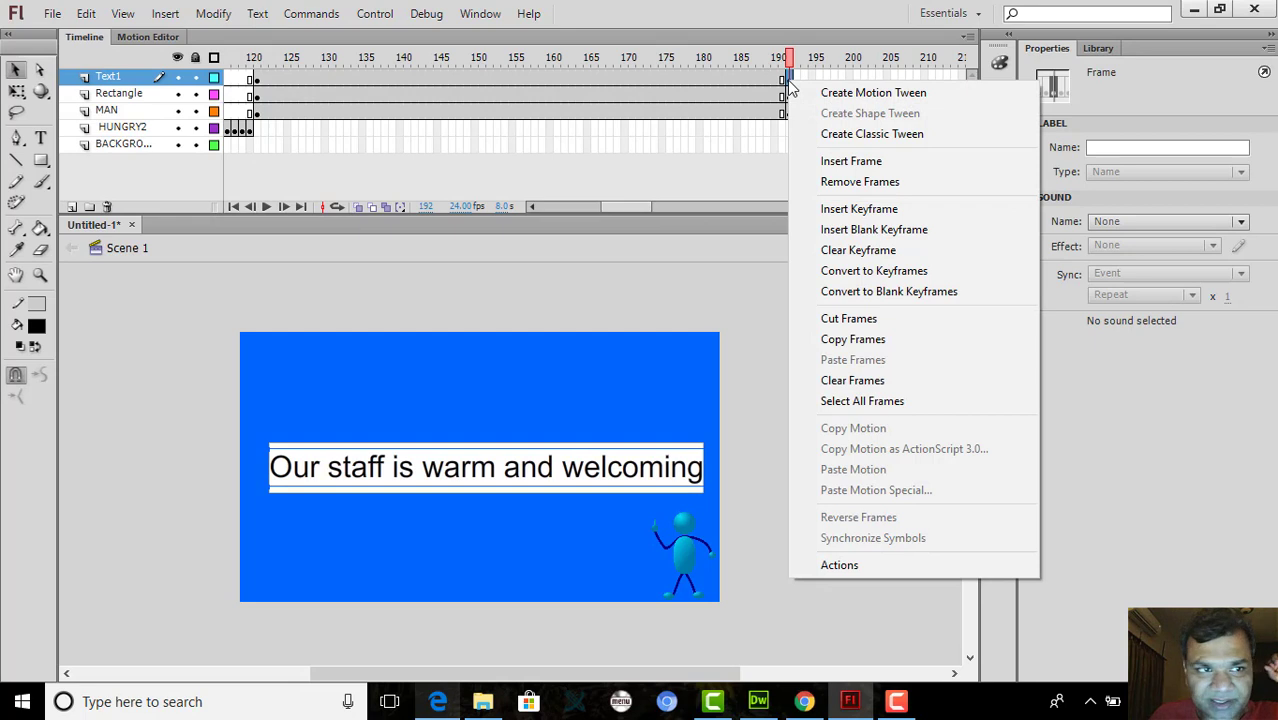
click(862, 134)
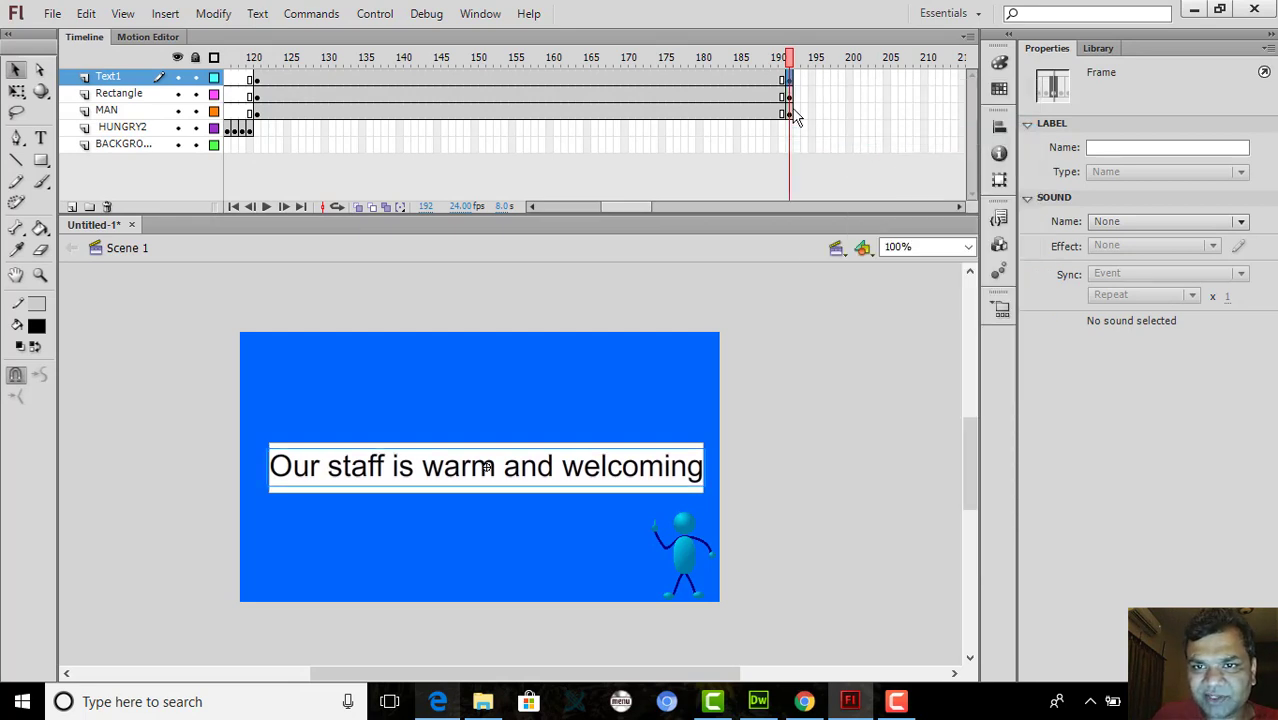
click(787, 96)
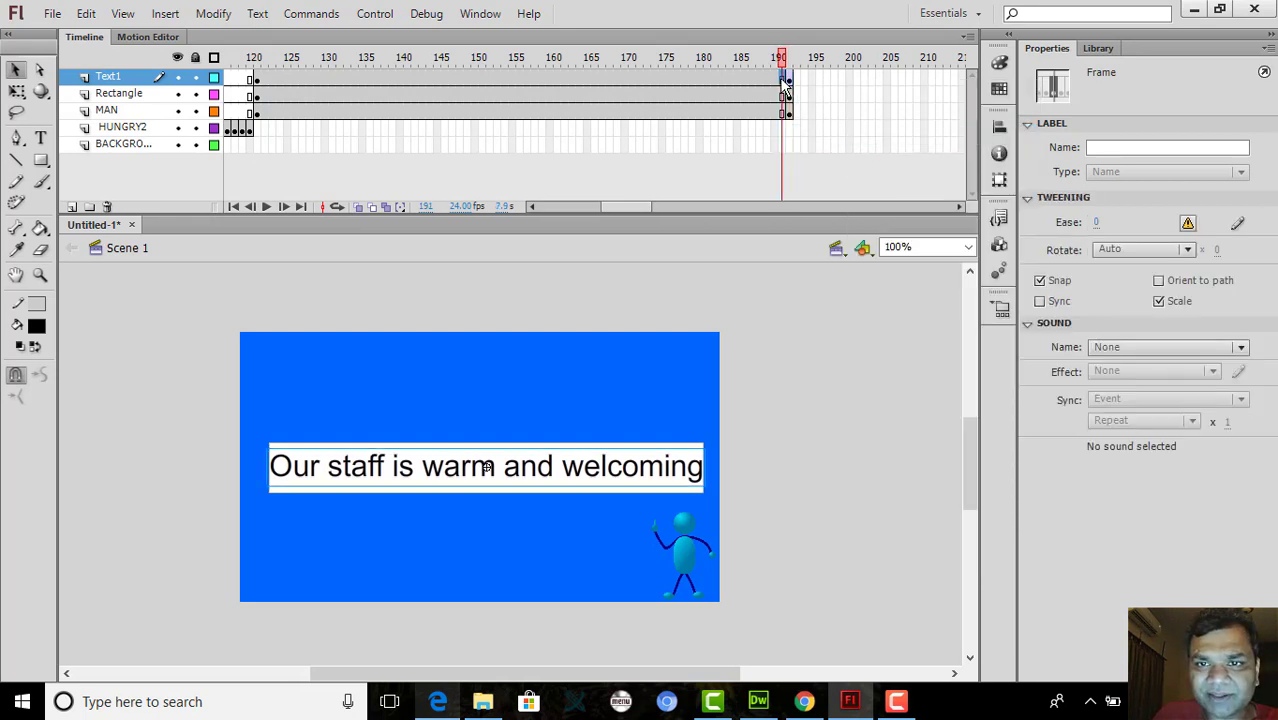
right_click(782, 80)
click(810, 131)
click(787, 80)
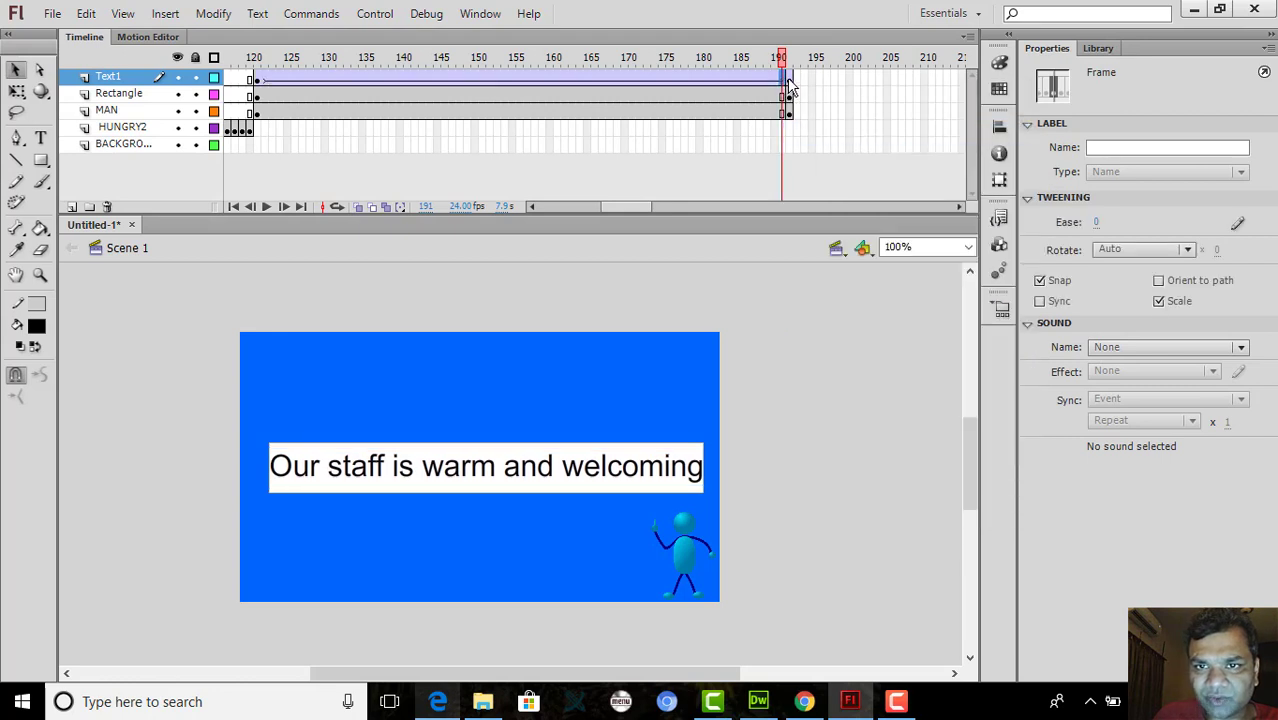
Insert two intermediate keyframes in the Text1 tween, at frames 138 and 173
click(382, 77)
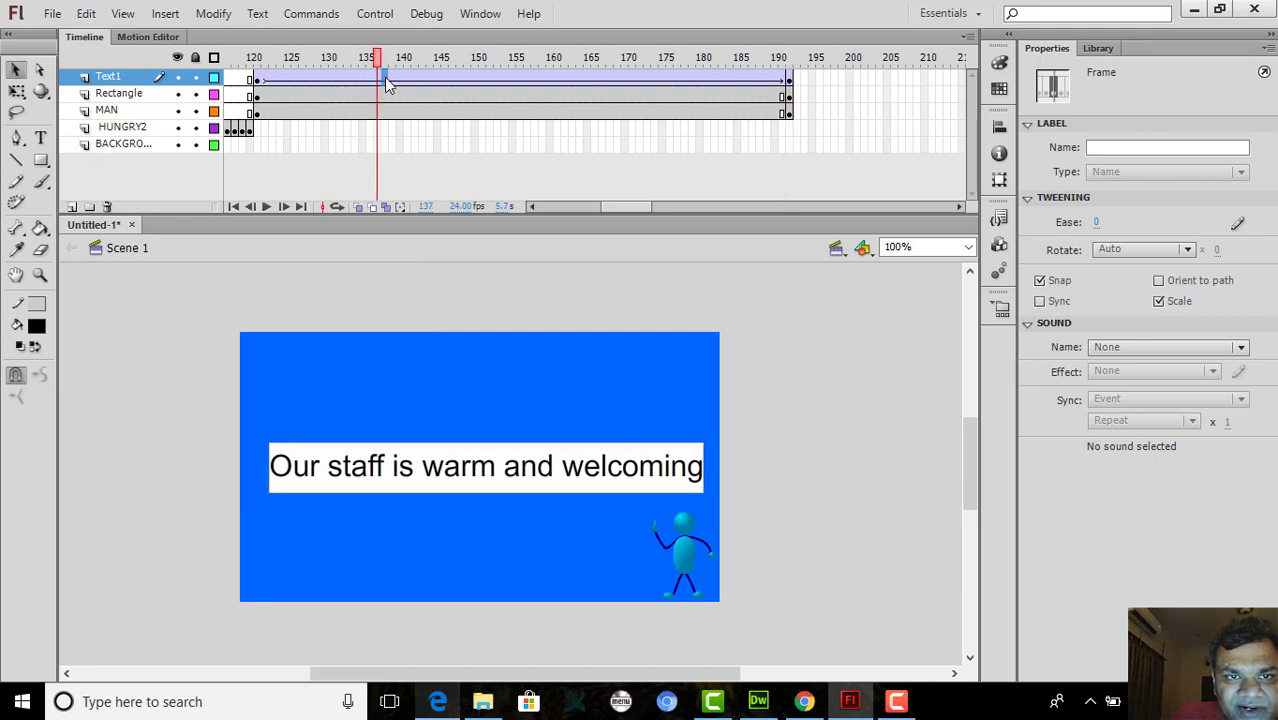
right_click(384, 77)
click(446, 207)
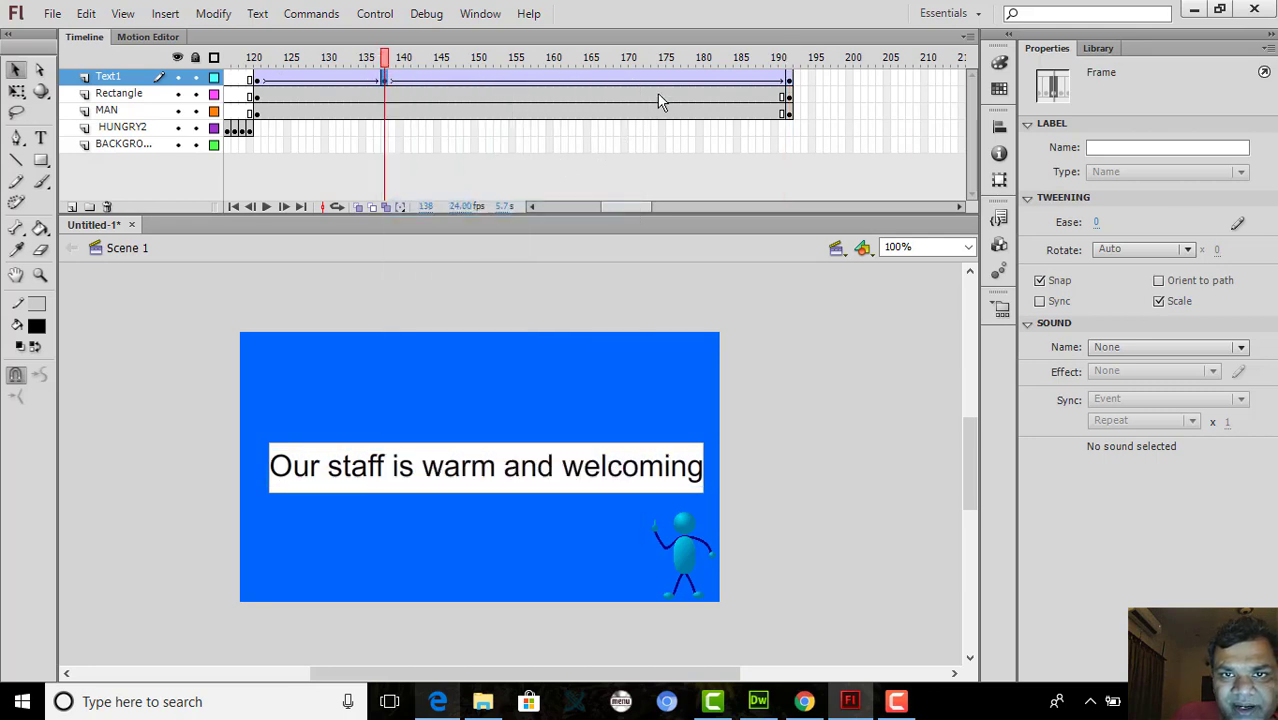
click(647, 77)
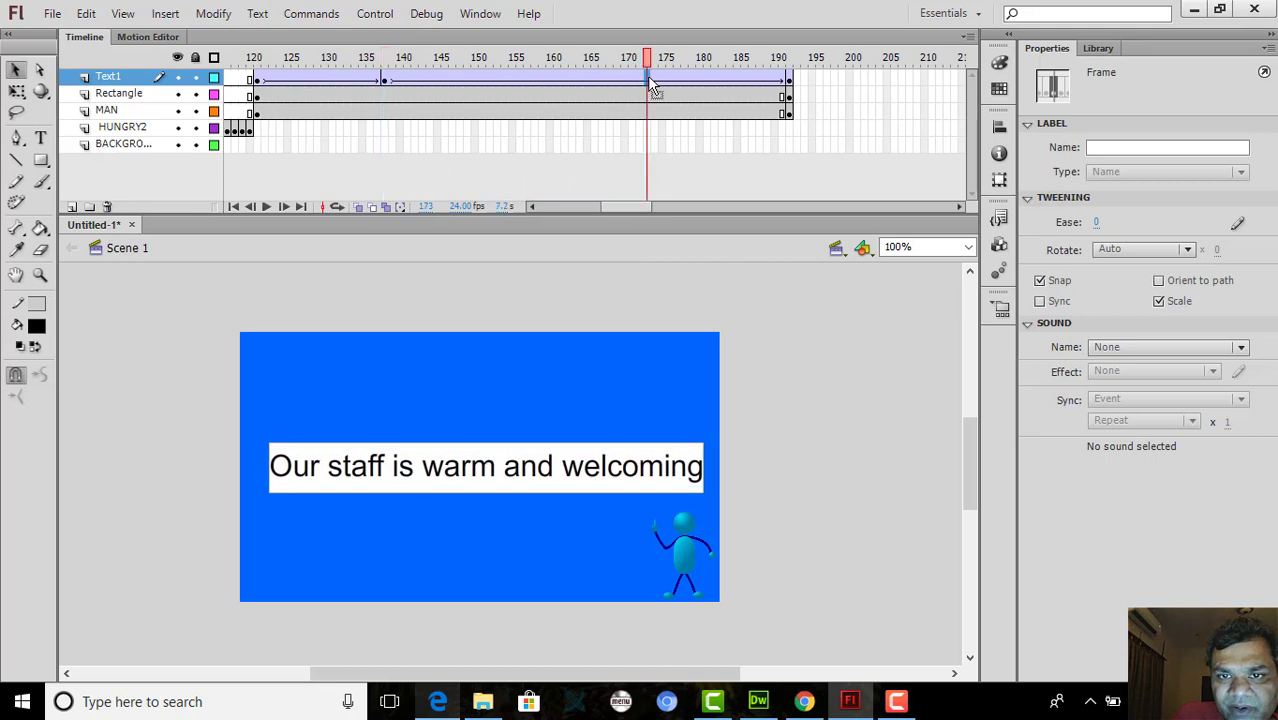
right_click(647, 77)
click(677, 207)
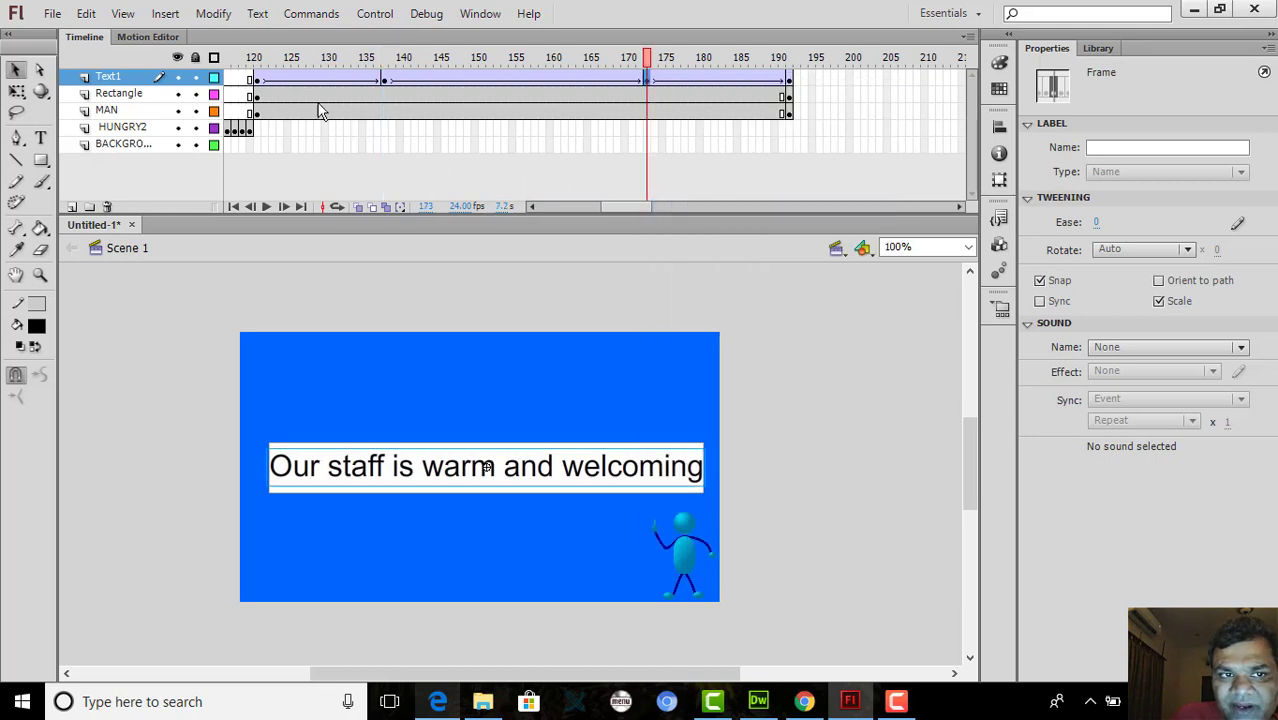
Set the sentence's alpha to 0% at the frame 121 keyframe and check the fade-in along the tween
click(258, 84)
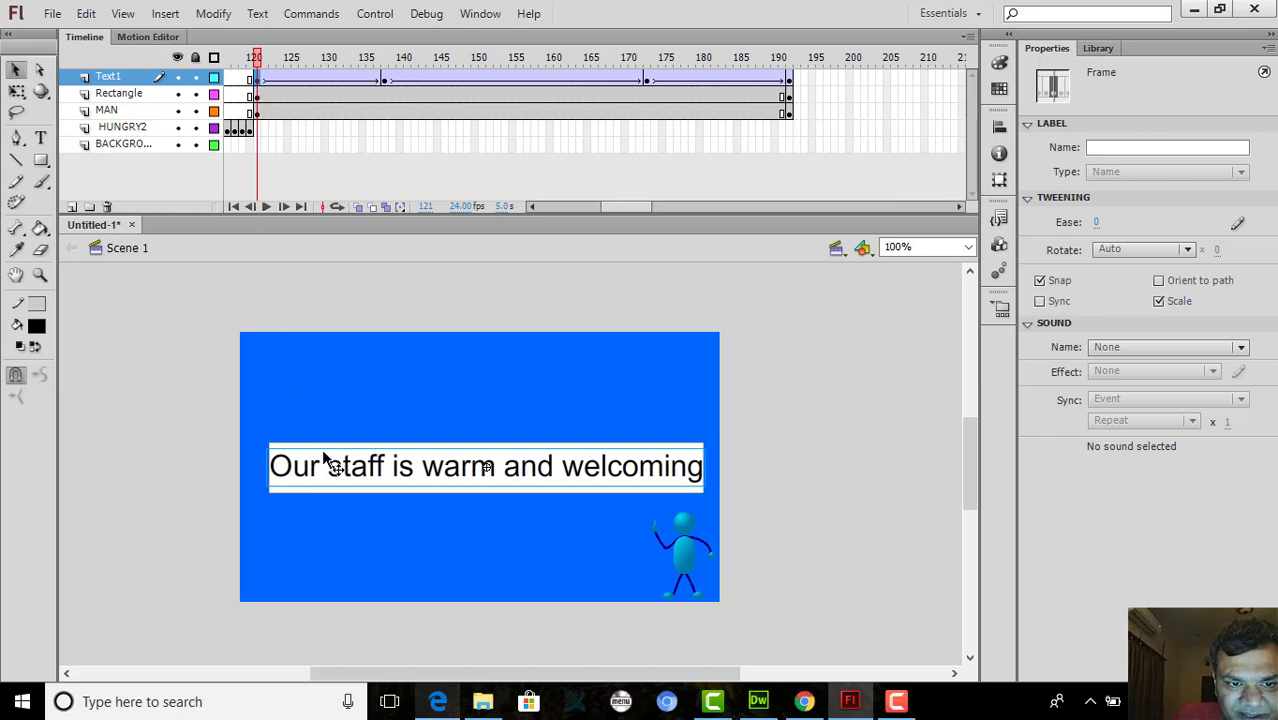
click(612, 474)
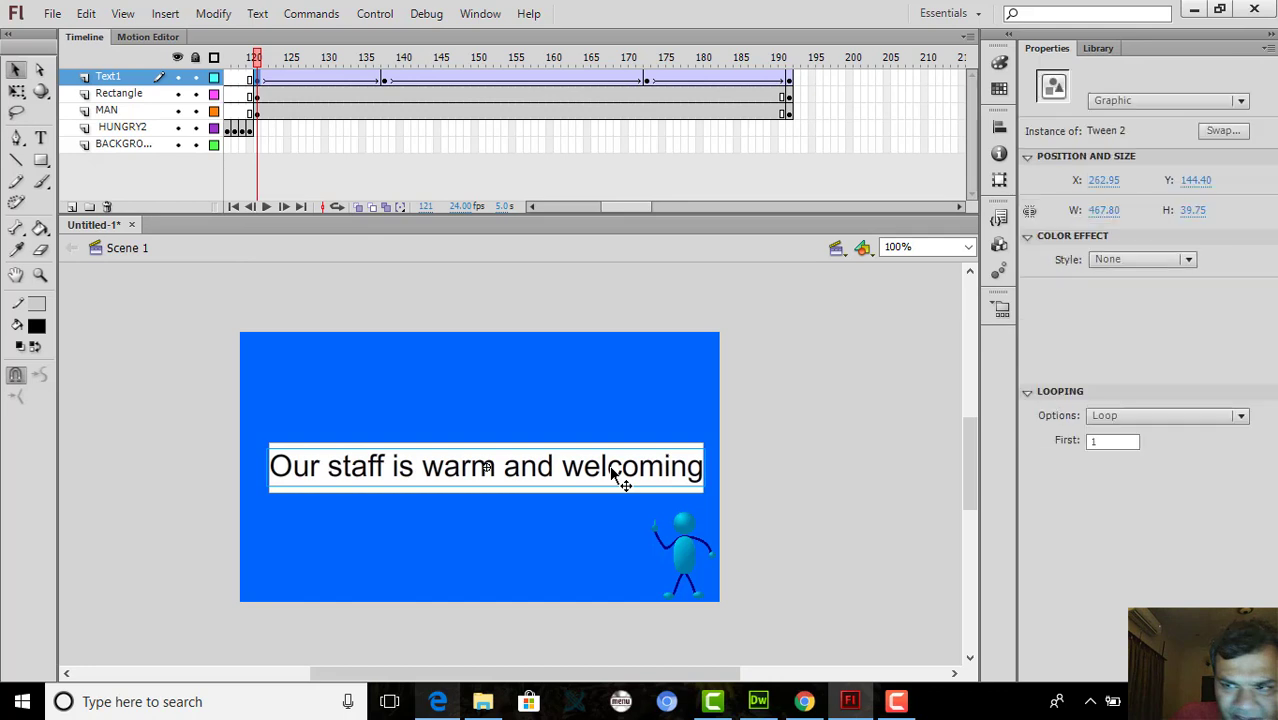
click(1145, 262)
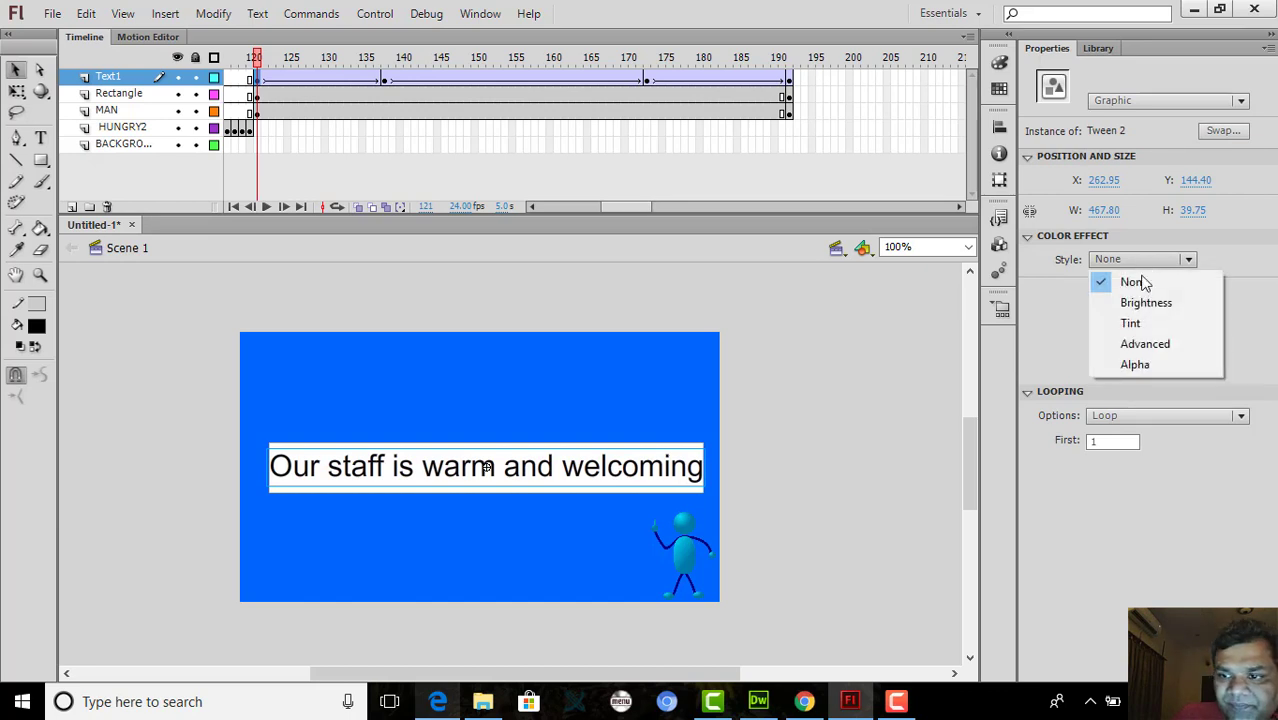
click(1136, 366)
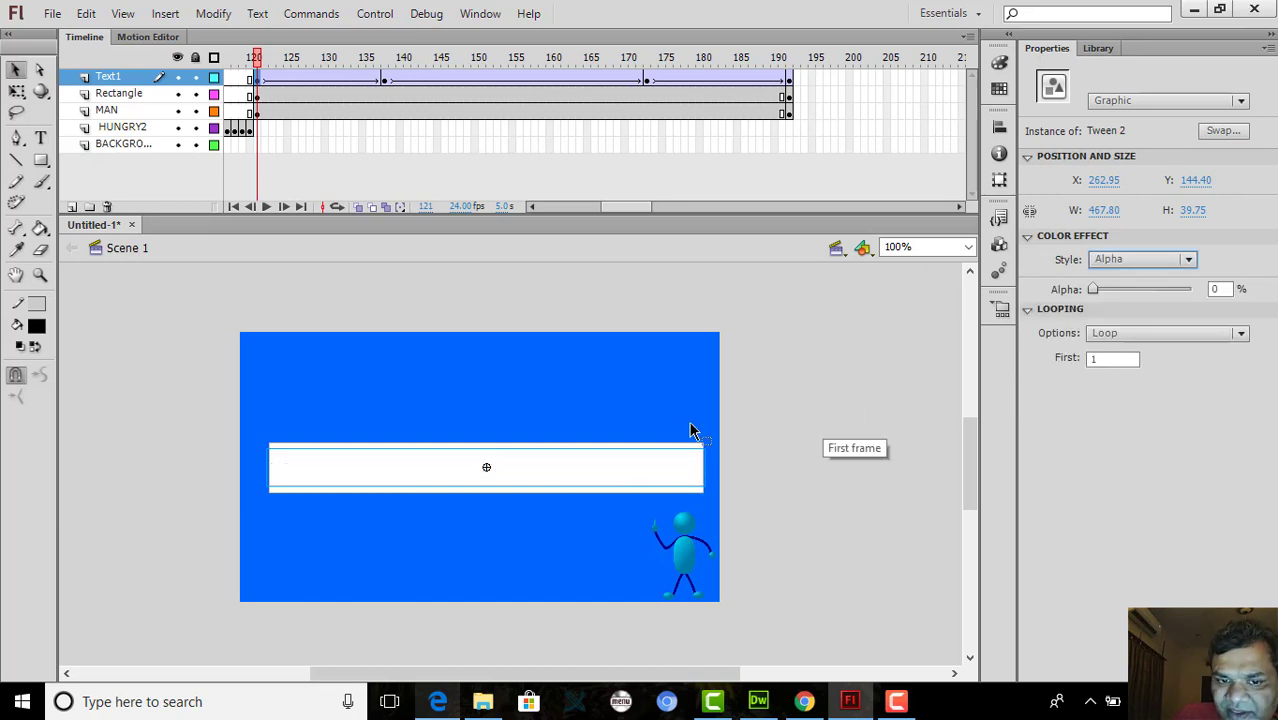
click(383, 80)
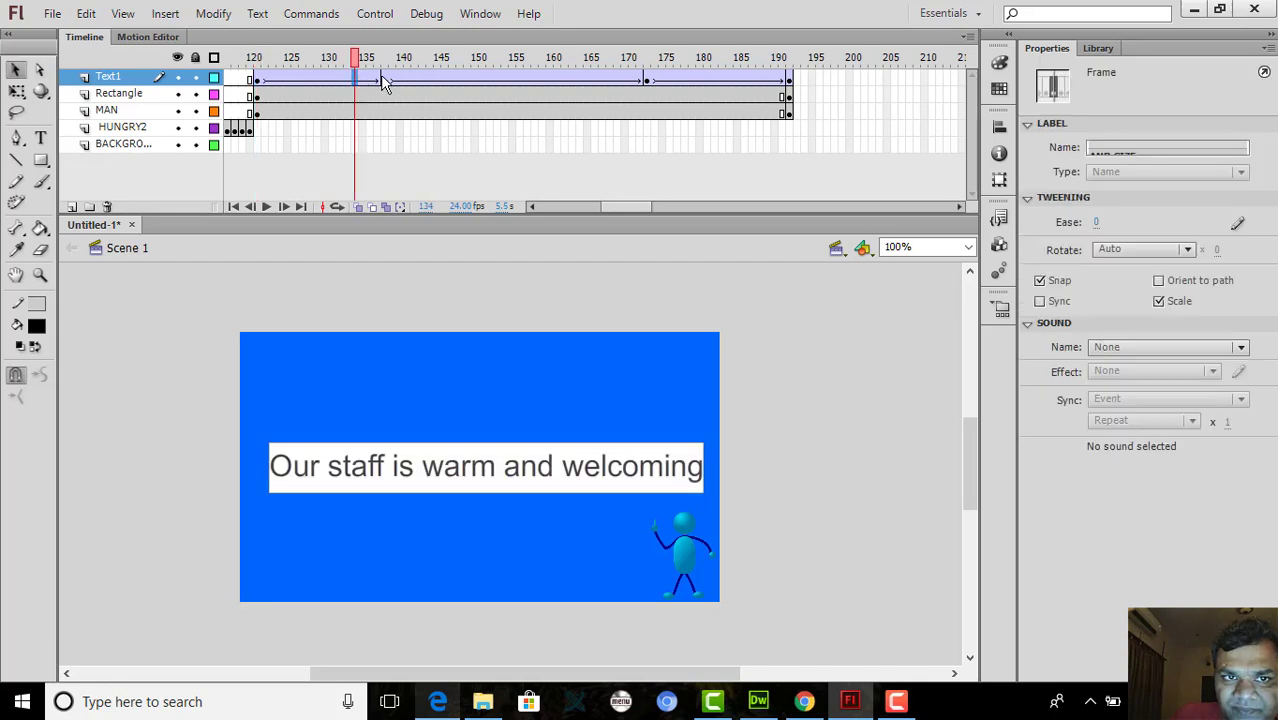
click(542, 84)
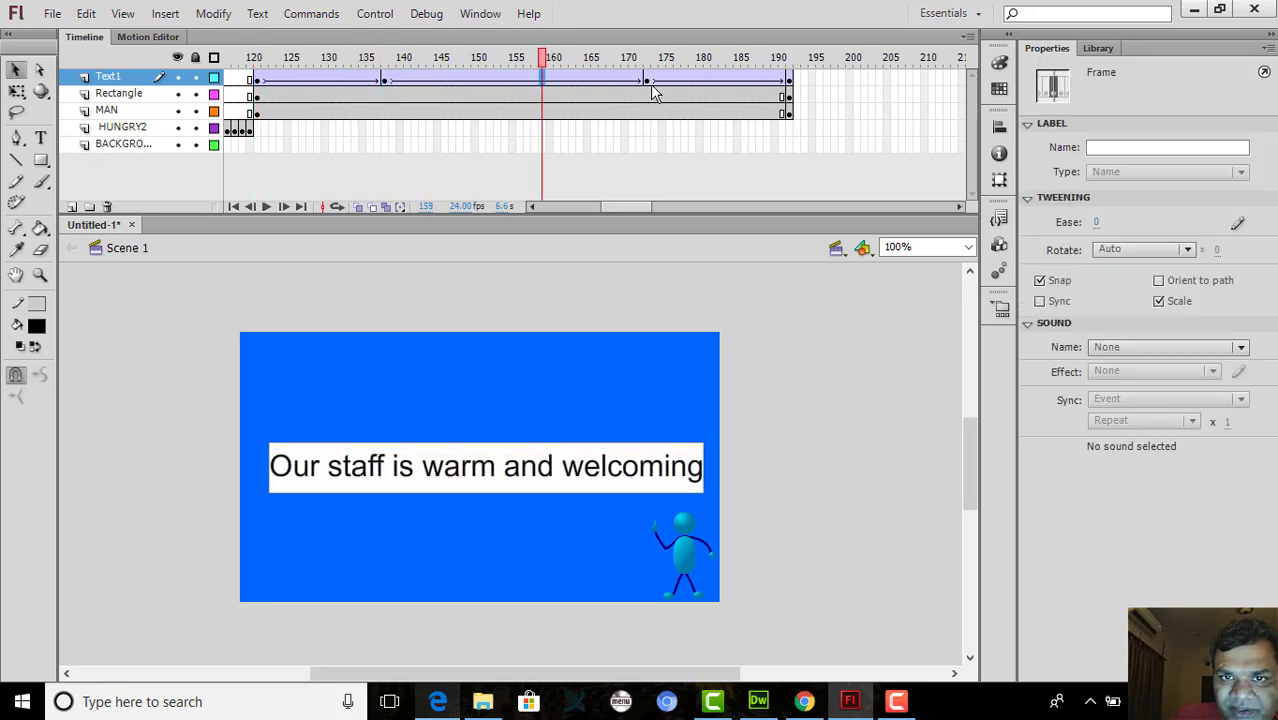
key(Return)
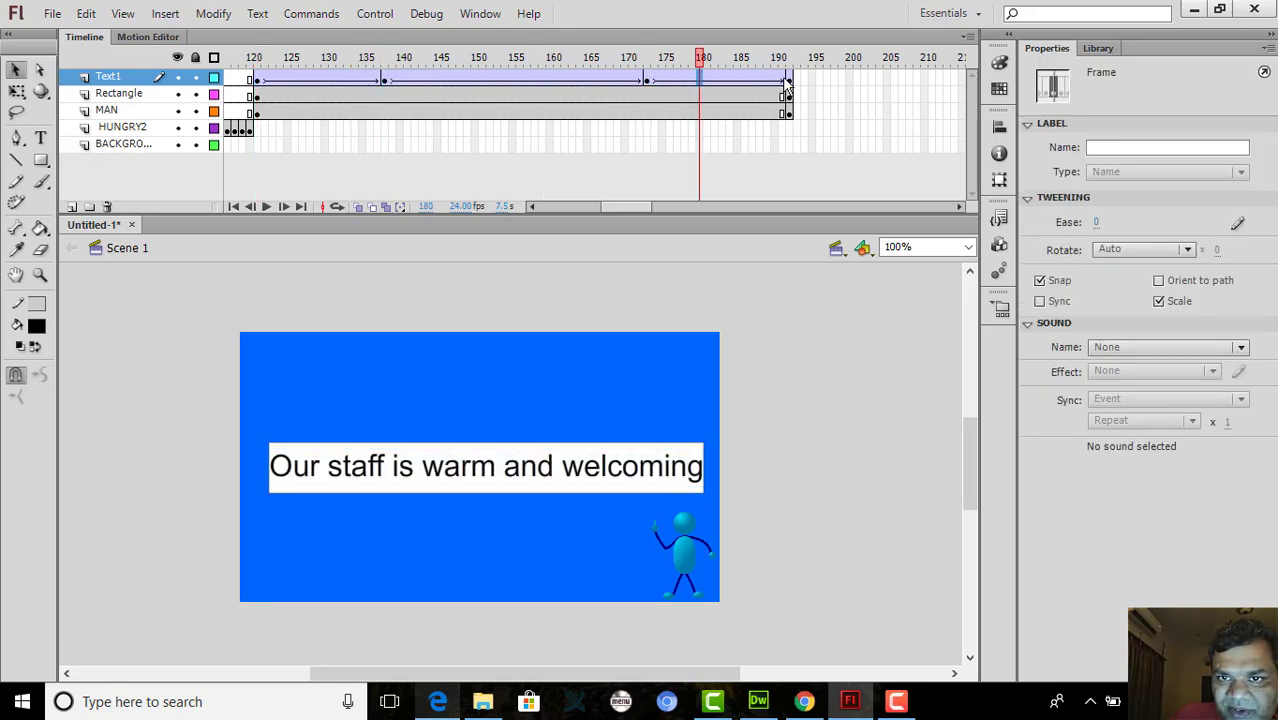
Set the sentence's alpha to 0% at the last Text1 keyframe, frame 192
click(789, 80)
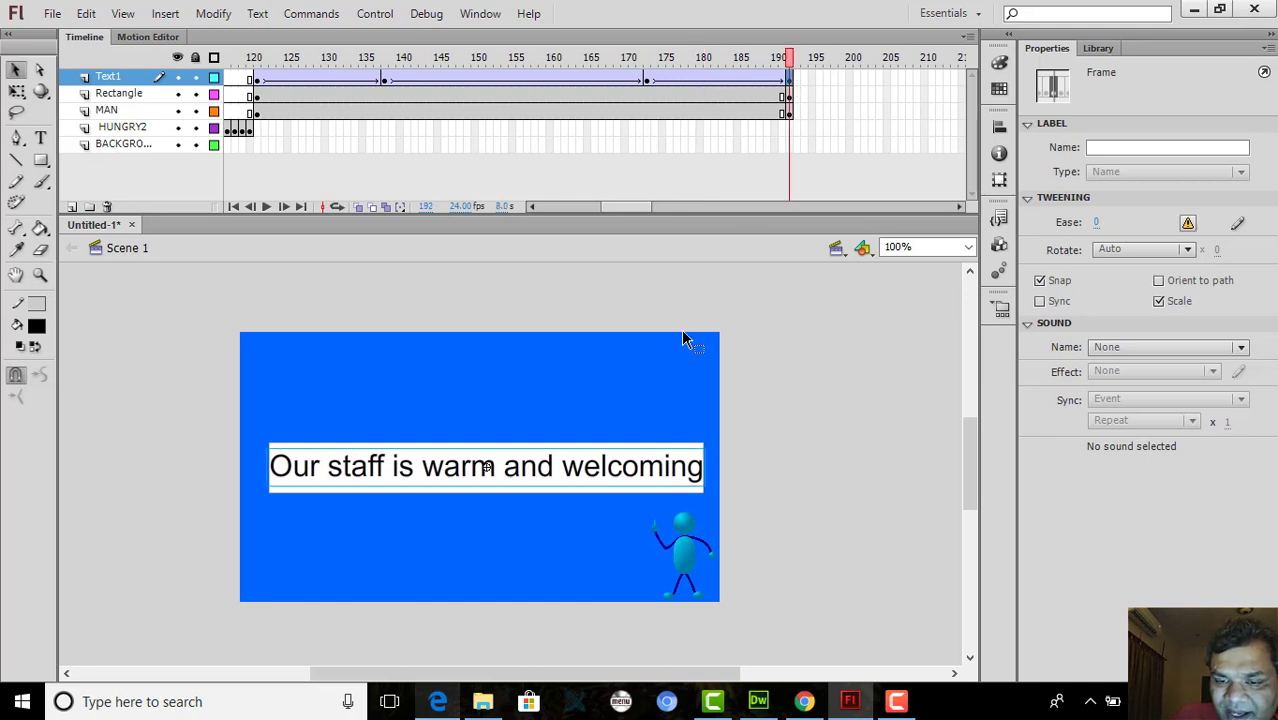
click(549, 474)
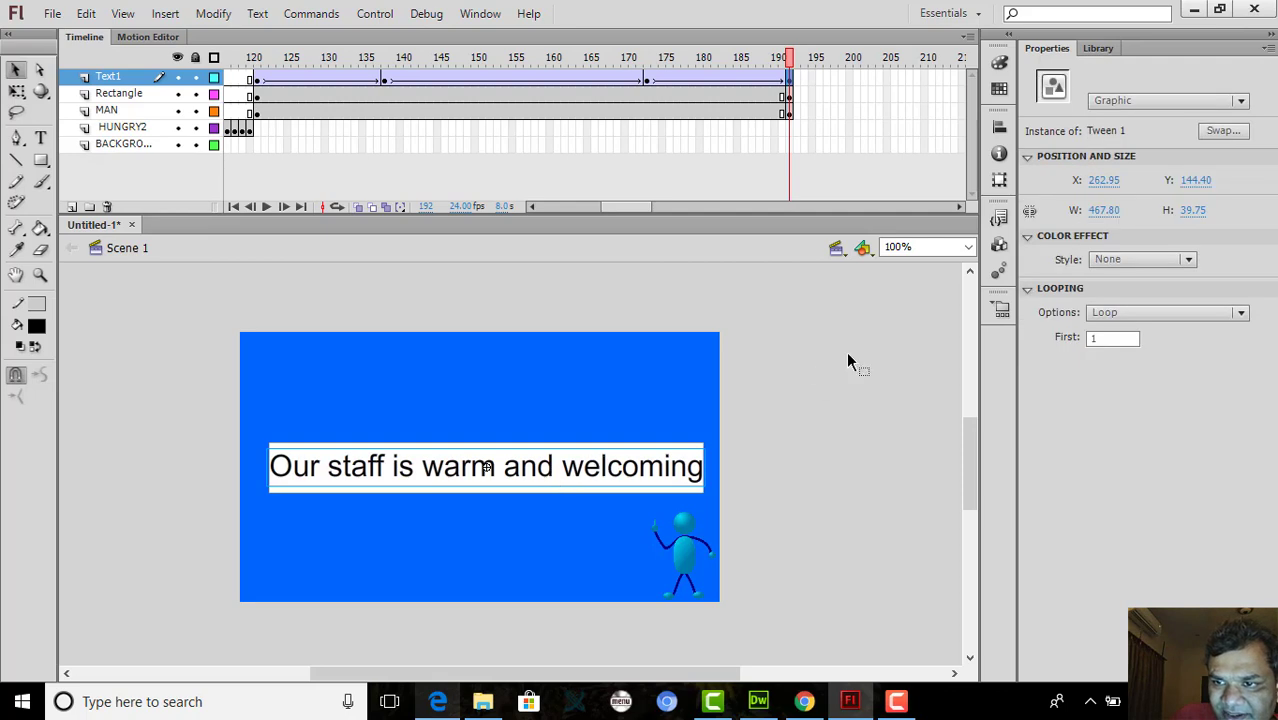
click(1105, 261)
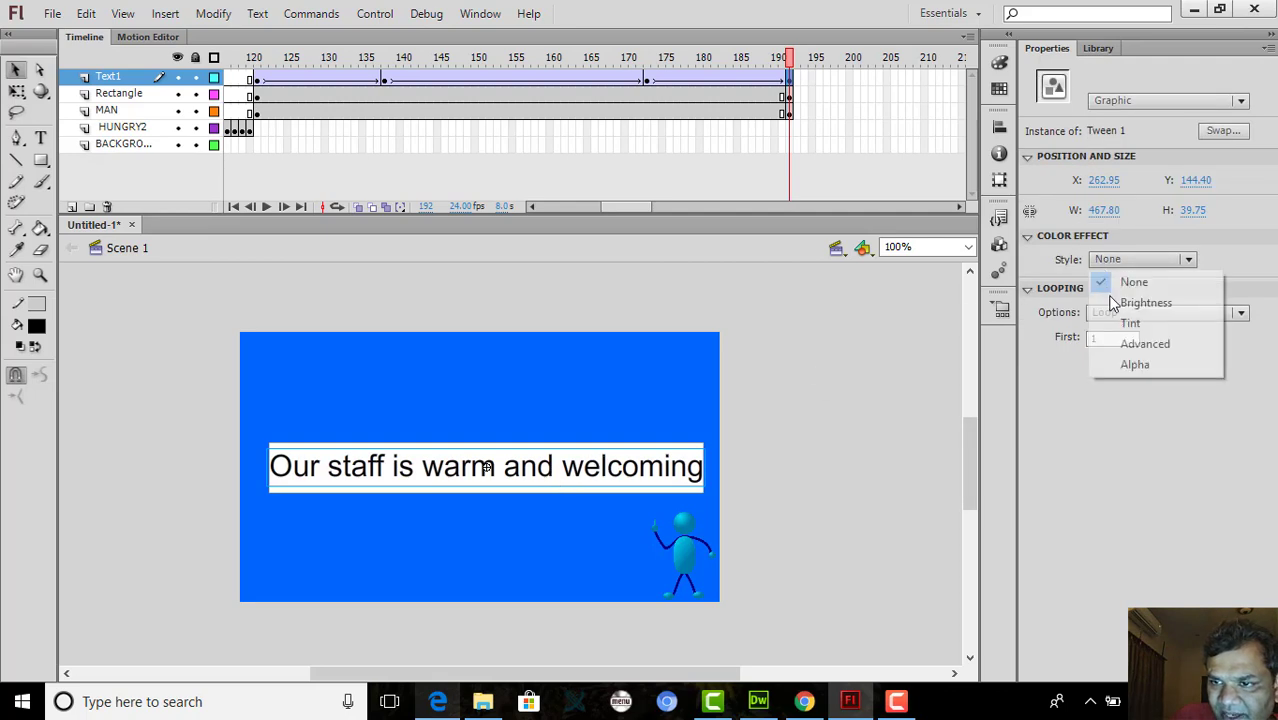
click(1130, 365)
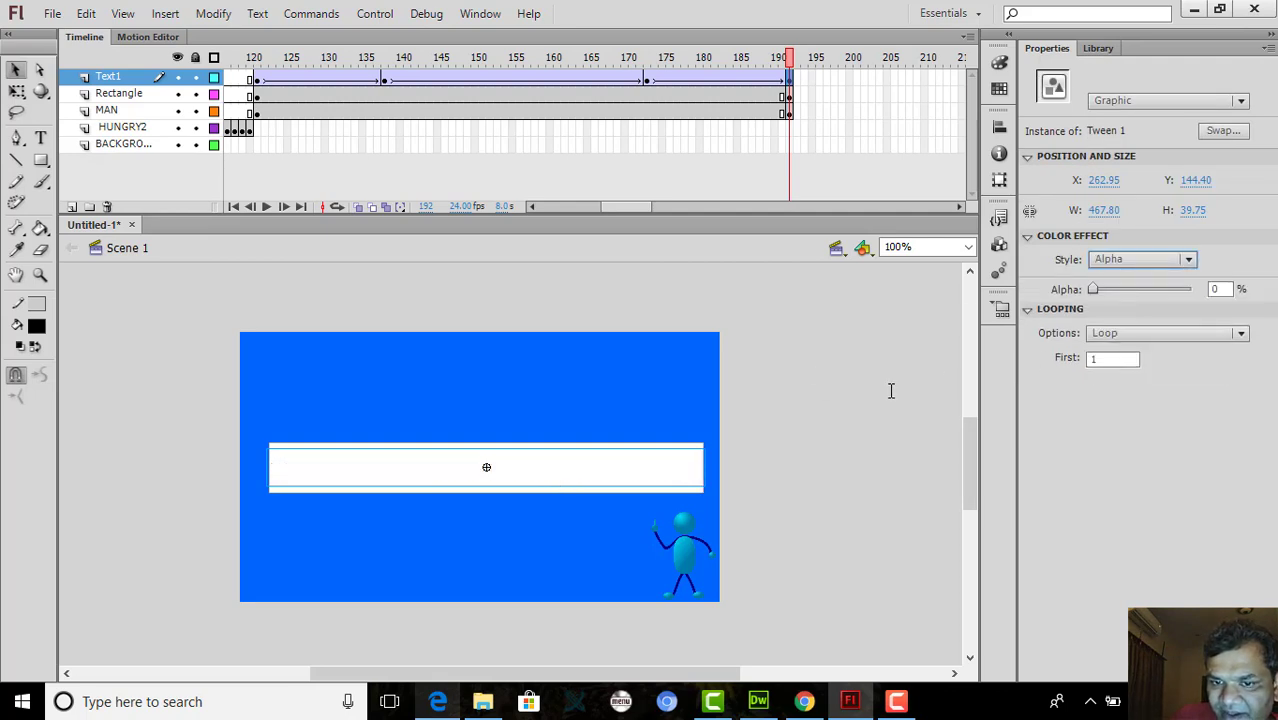
Switch to the exam paper in Edge and copy the sentence "Our food is delicious" from the animation requirements
click(439, 702)
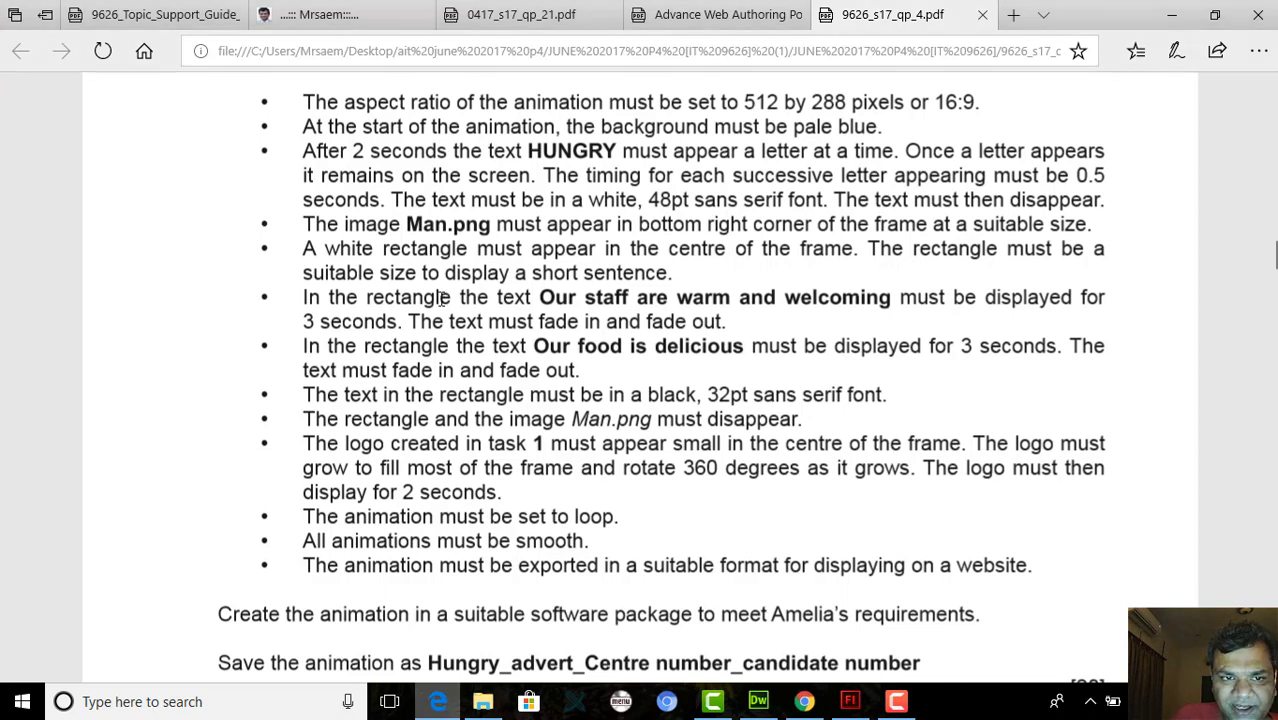
scroll(441, 297, down, 2)
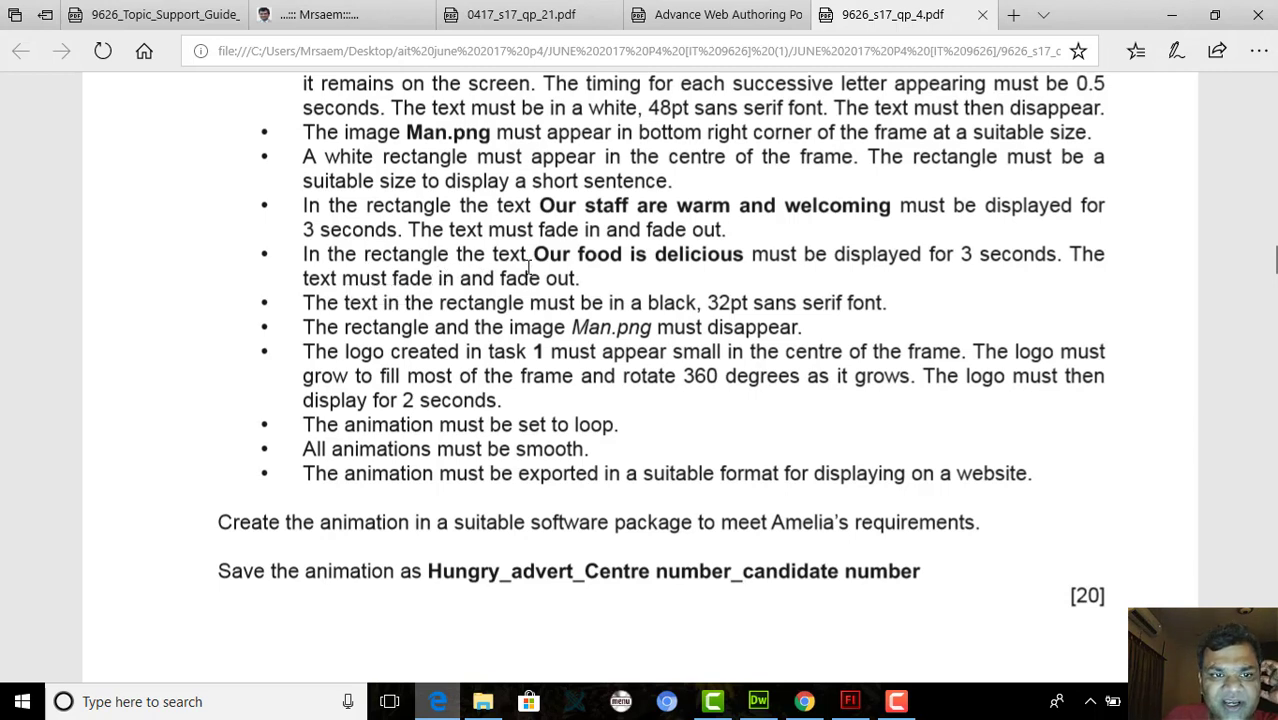
drag(535, 256, 700, 255)
key(ctrl+c)
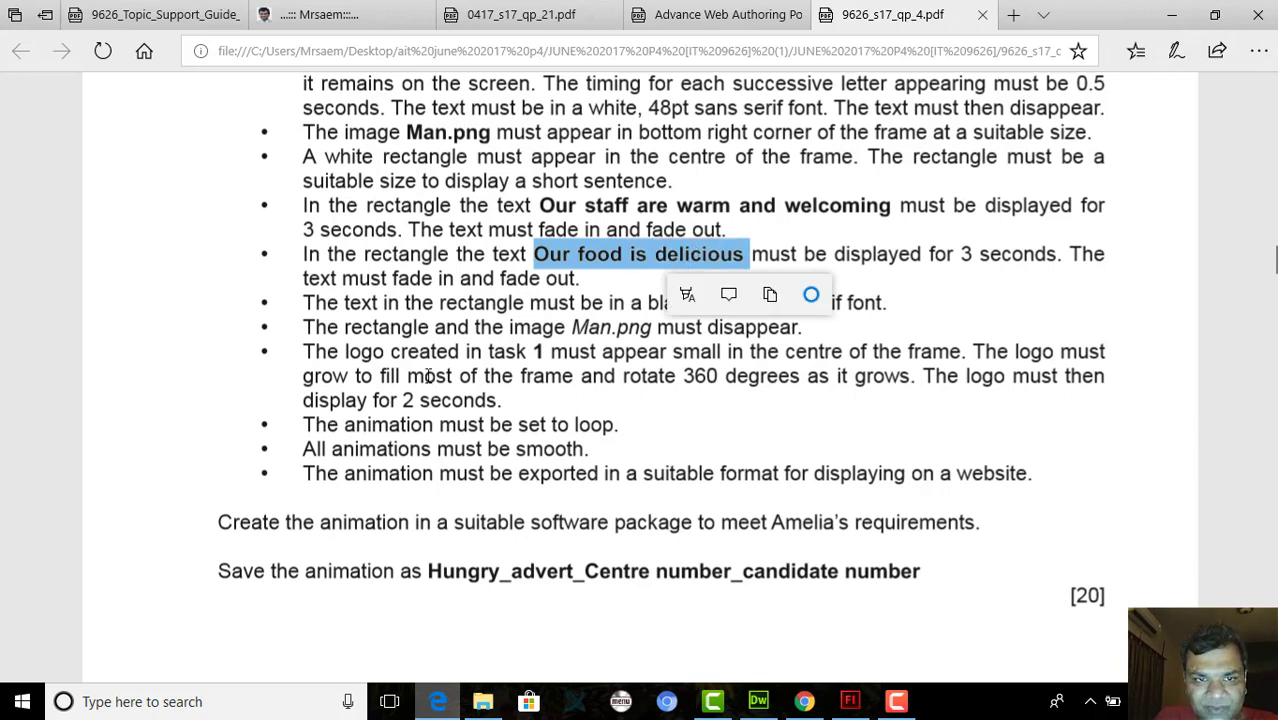
click(286, 362)
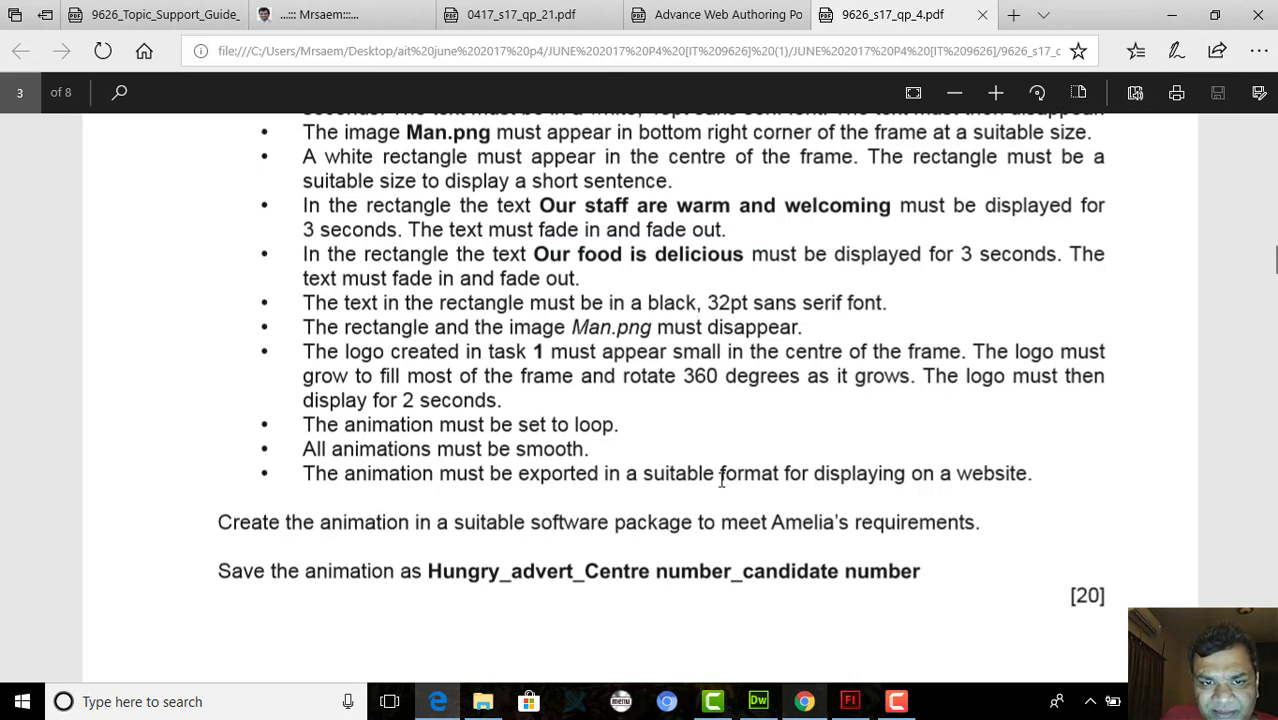
Switch back to Flash, add a new layer above Text1 and insert a keyframe on it at frame 193
click(850, 701)
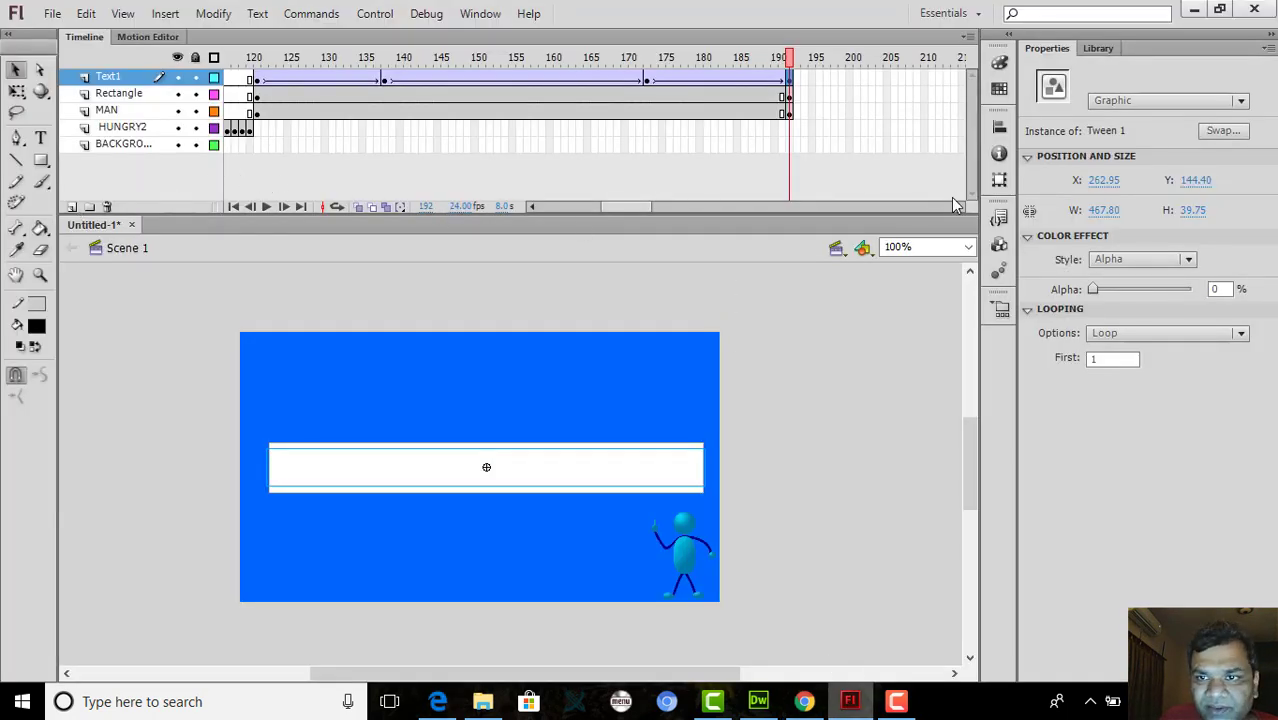
click(71, 207)
click(873, 183)
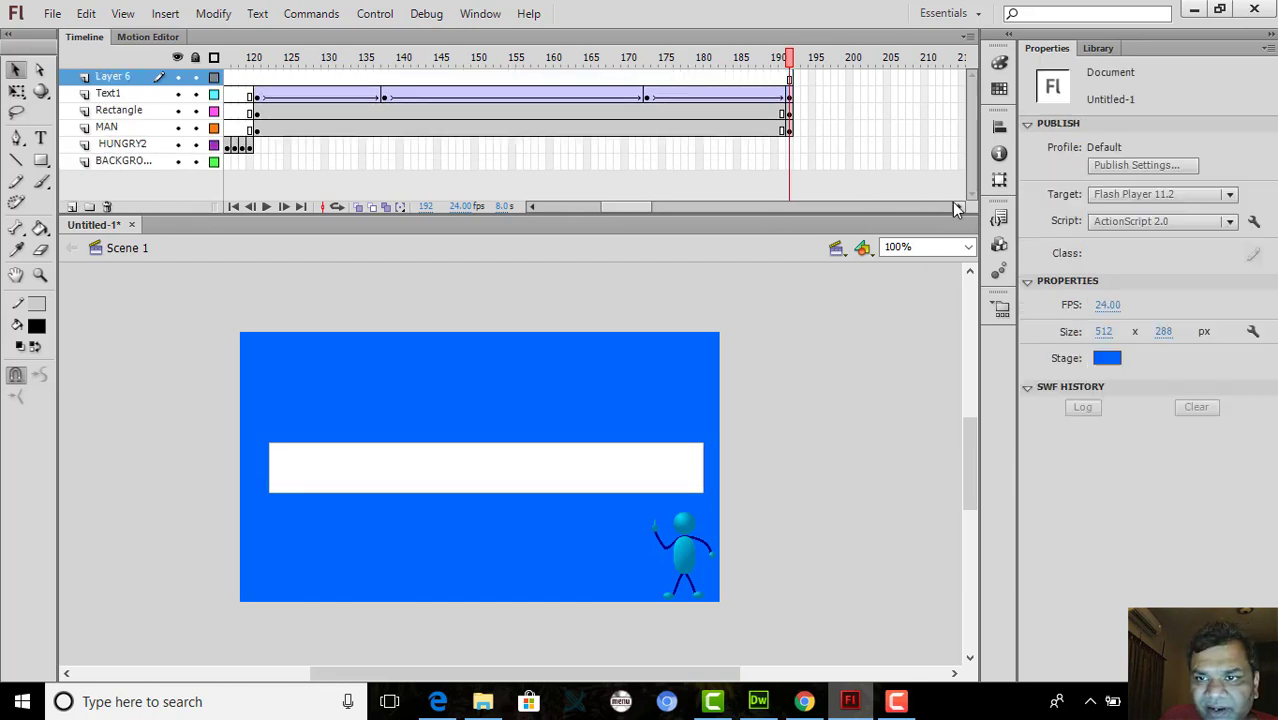
click(957, 211)
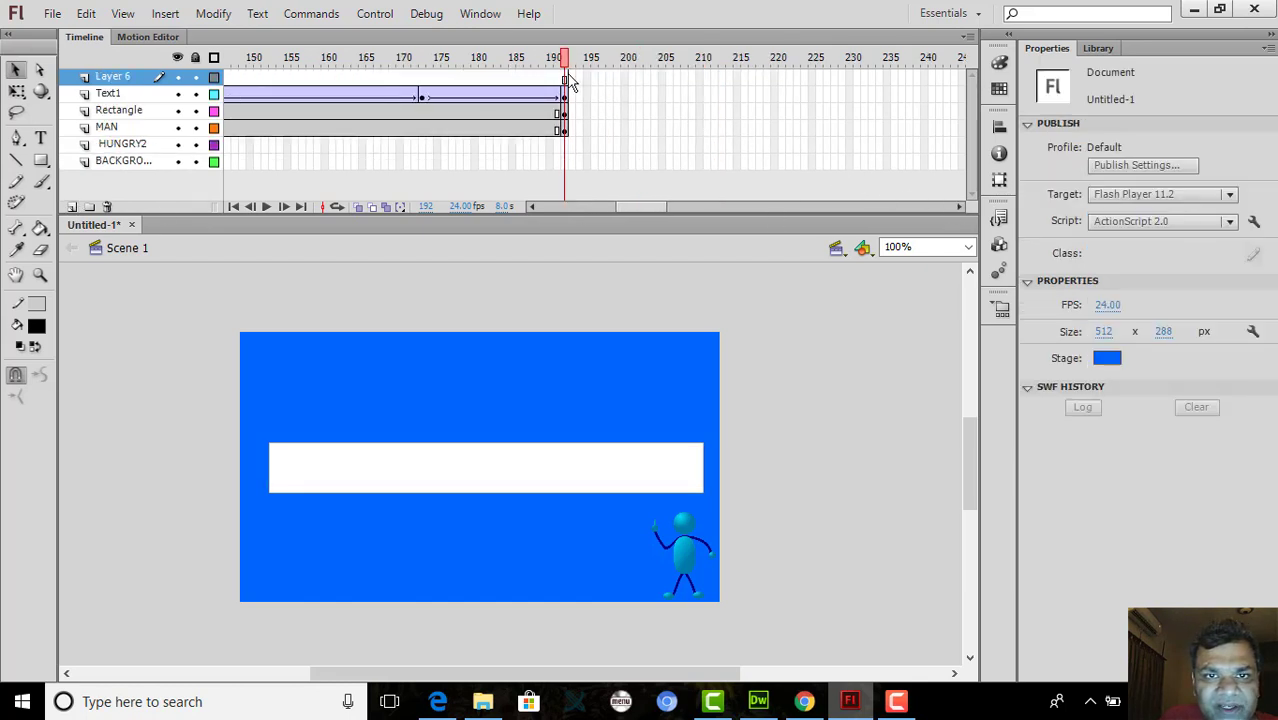
right_click(575, 80)
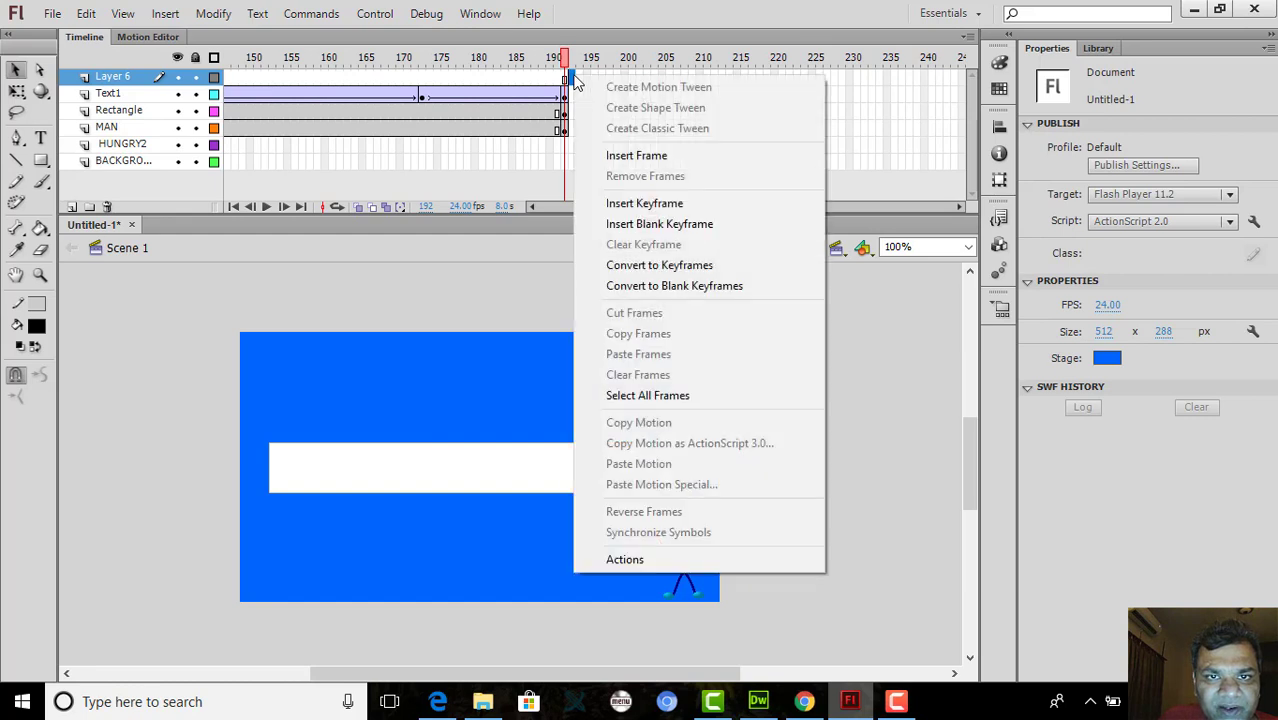
click(630, 203)
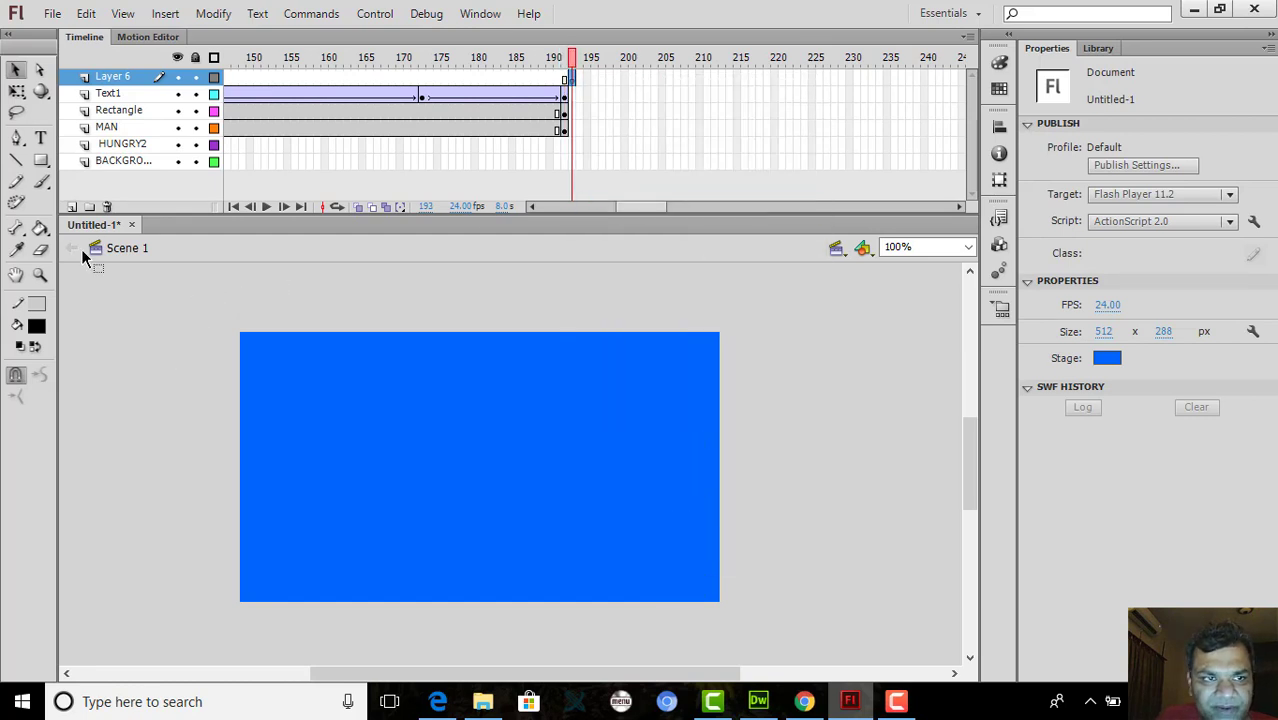
Add the copied sentence "Our food is delicious" as static text on the stage at frame 193 of the new layer
key(t)
click(342, 455)
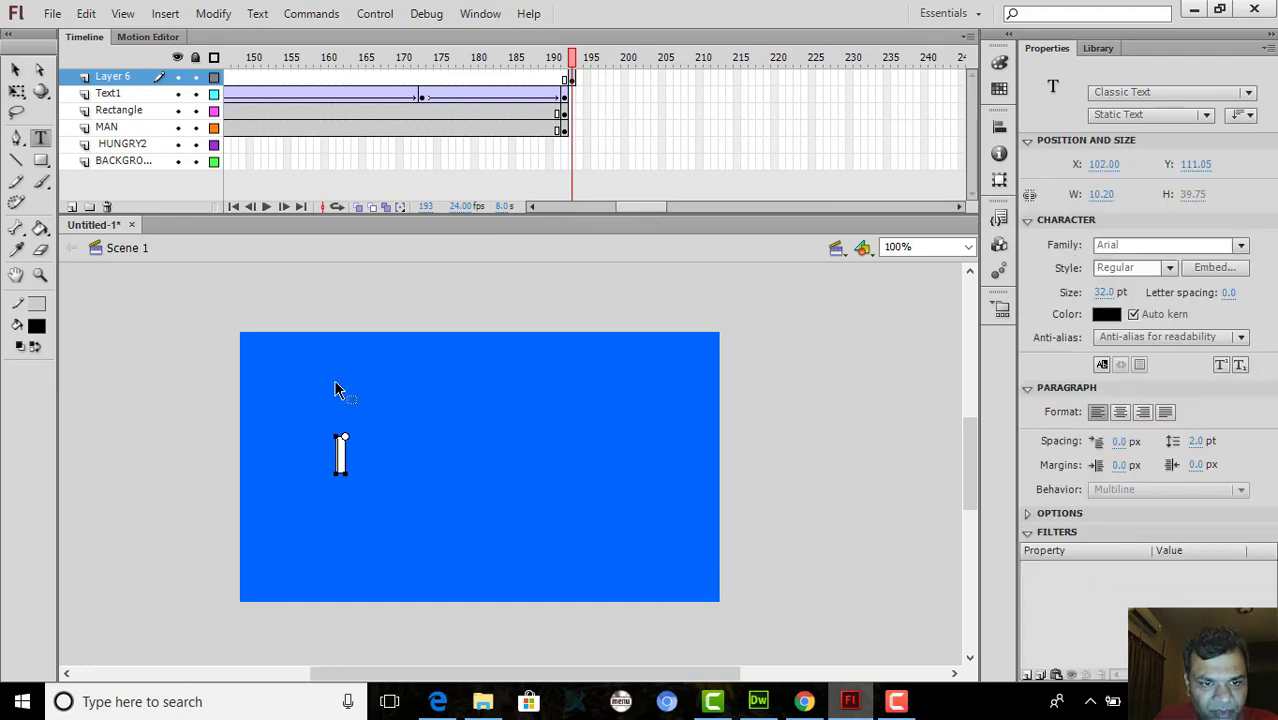
key(ctrl+v)
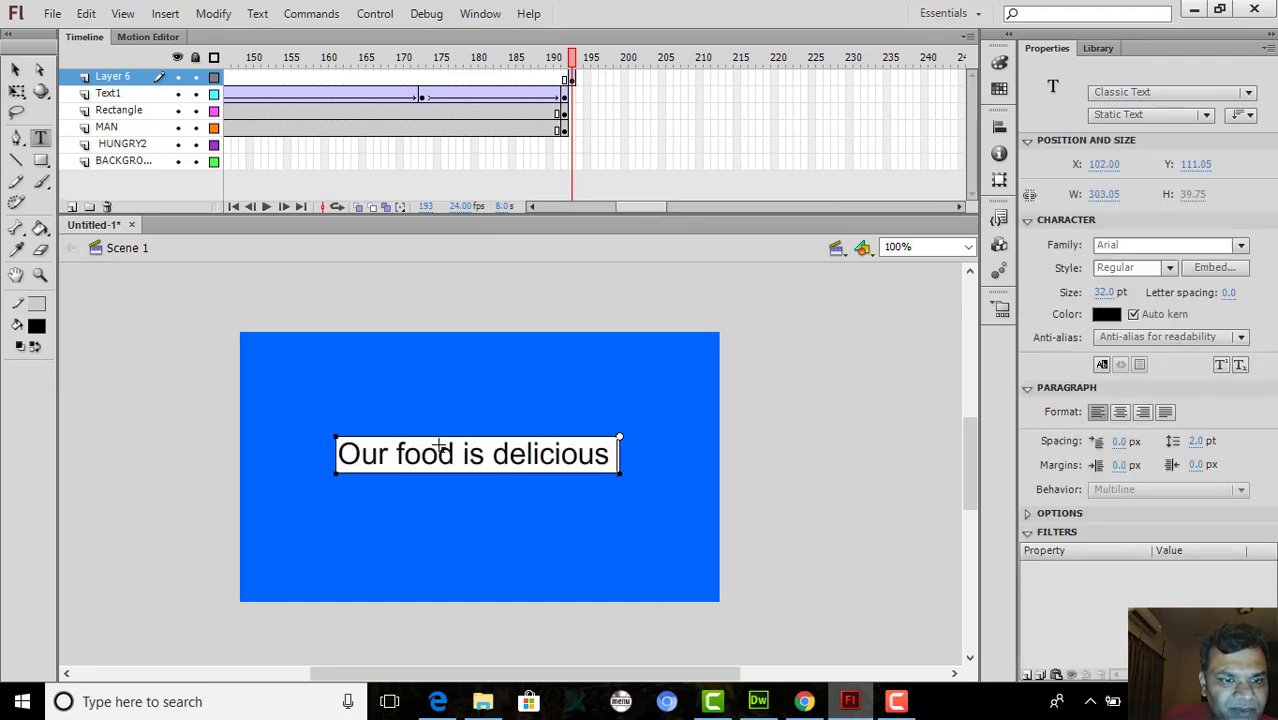
click(15, 69)
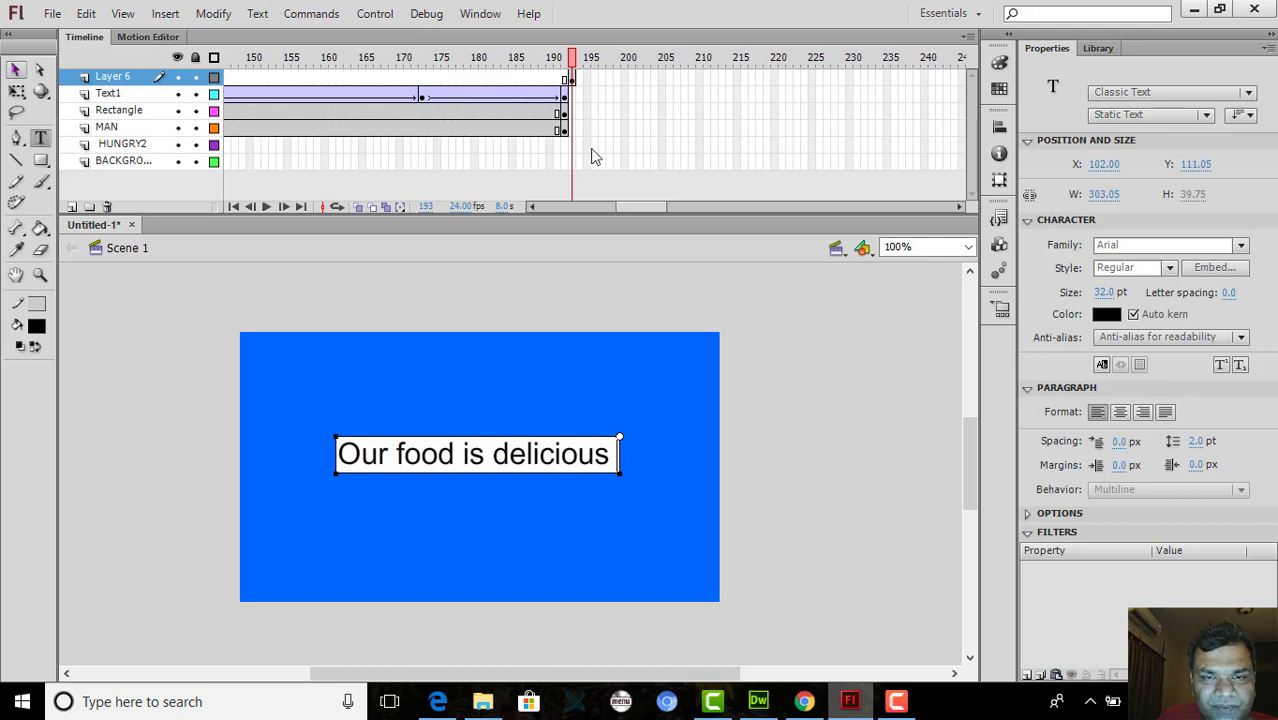
click(714, 191)
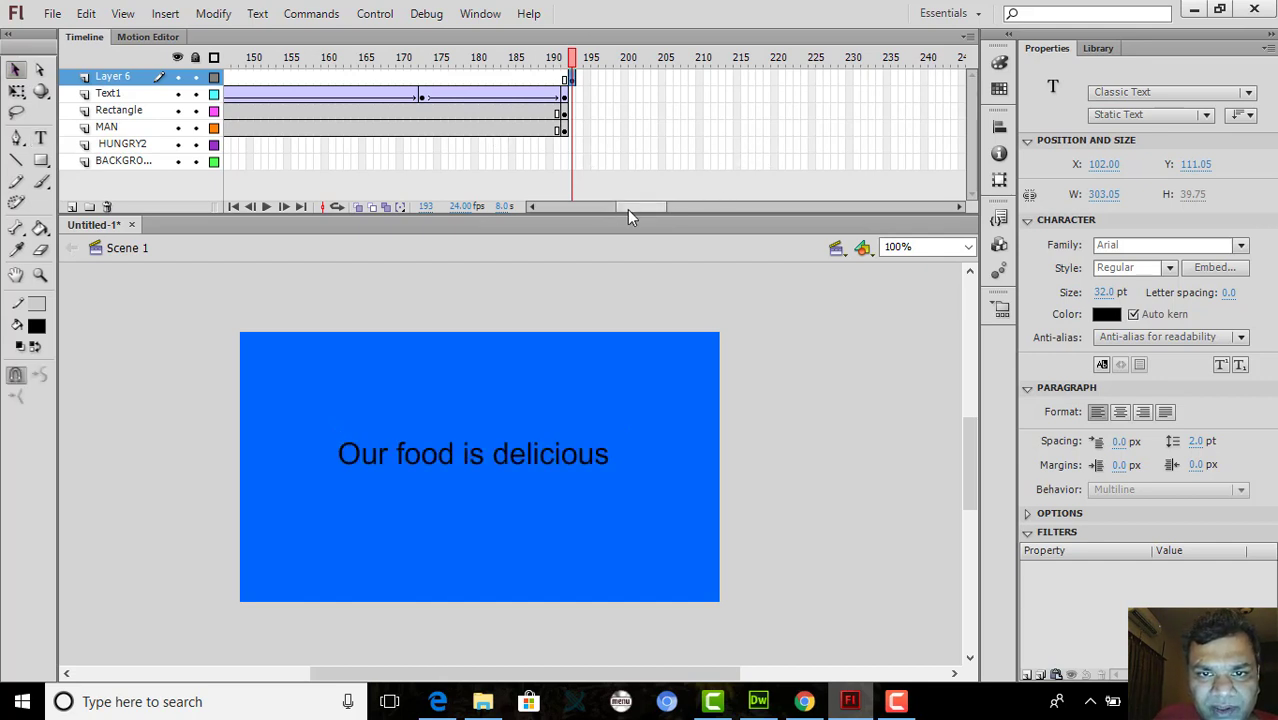
Insert a keyframe at frame 255 on the new sentence's layer
drag(631, 205, 638, 203)
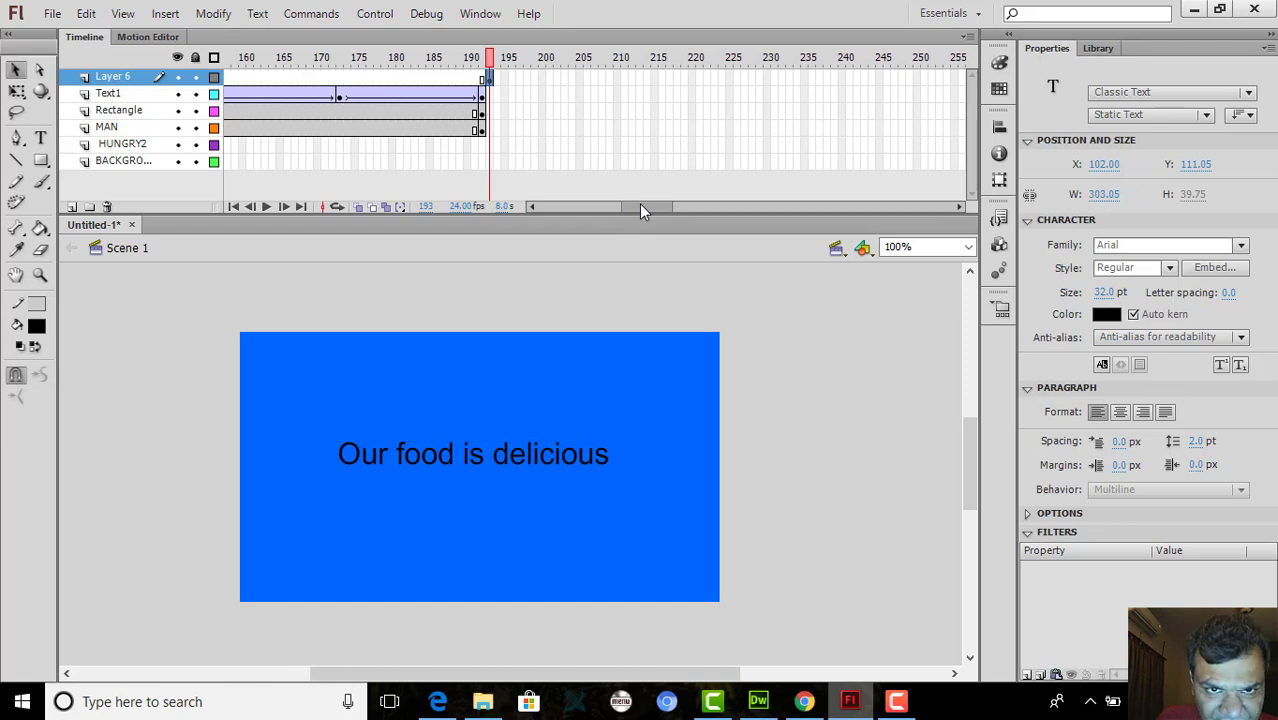
click(955, 78)
right_click(955, 78)
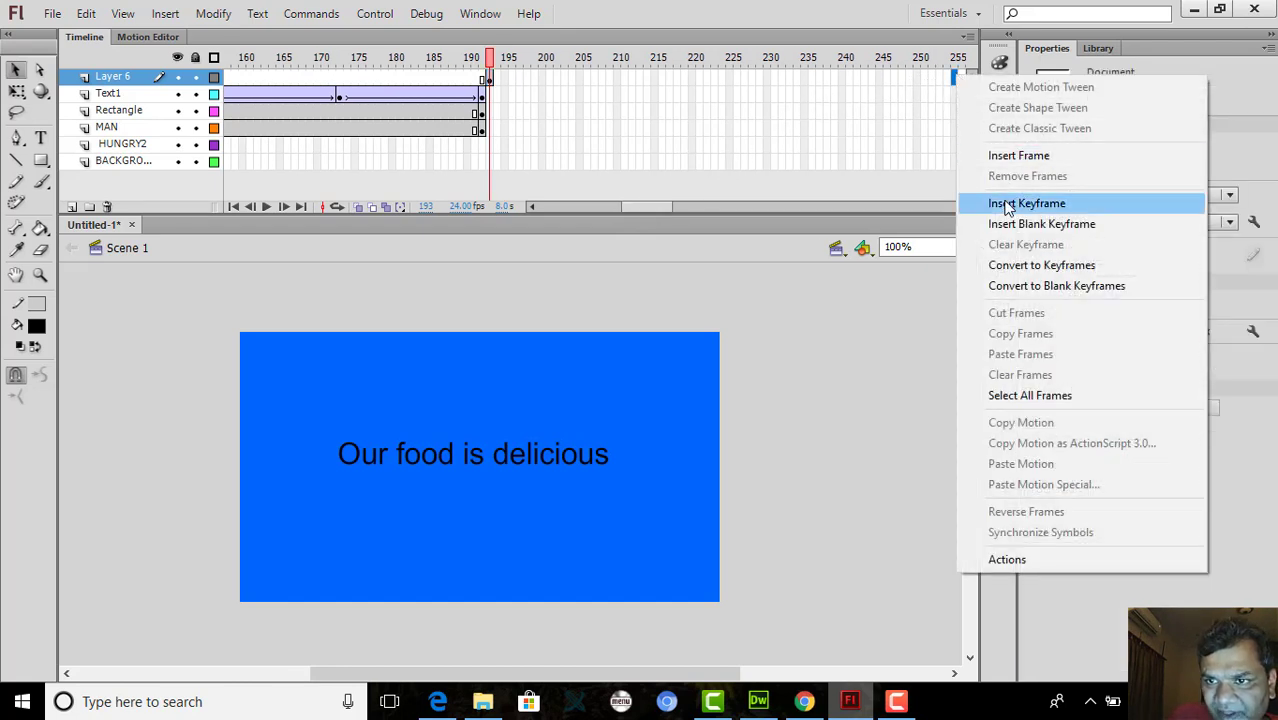
click(1007, 204)
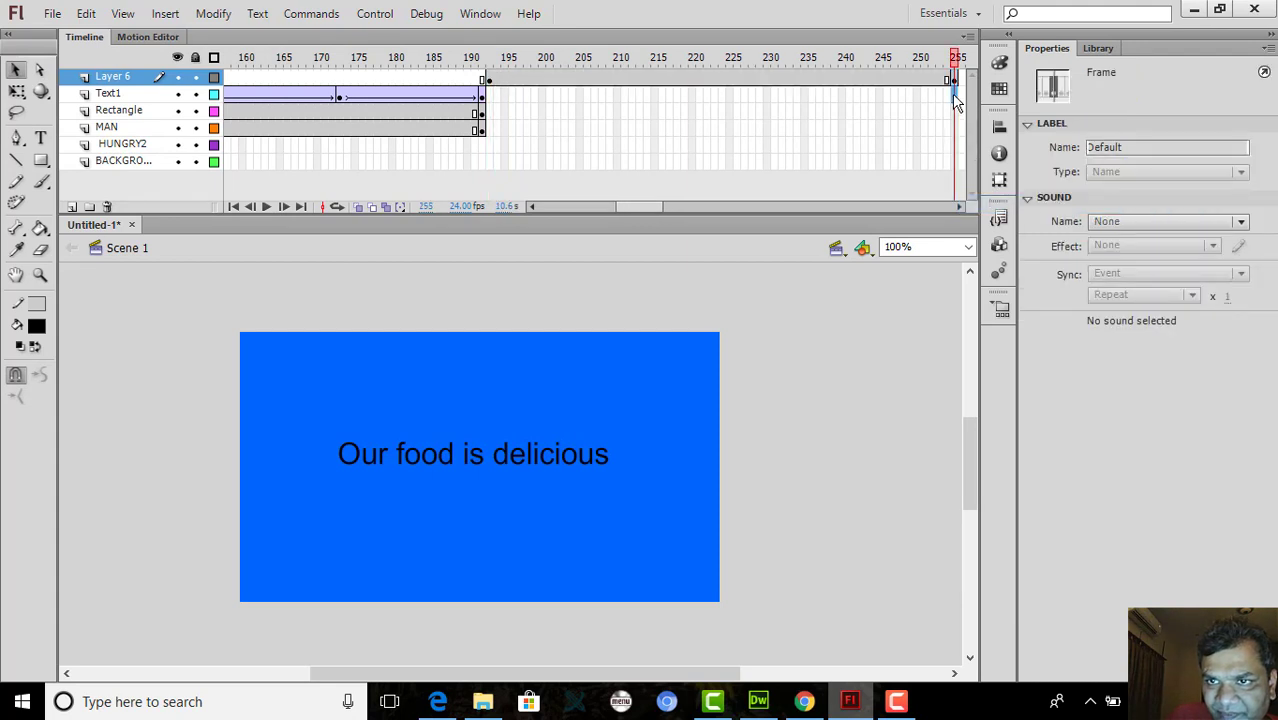
click(954, 95)
right_click(955, 95)
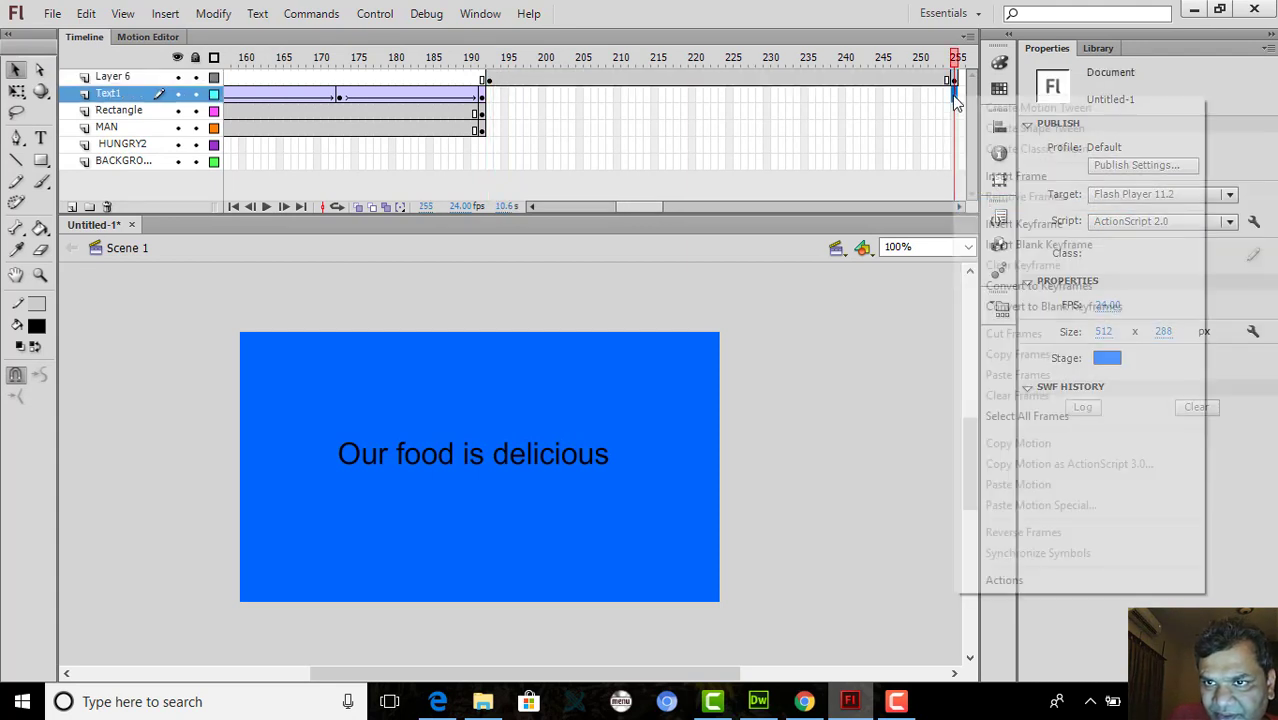
click(1012, 222)
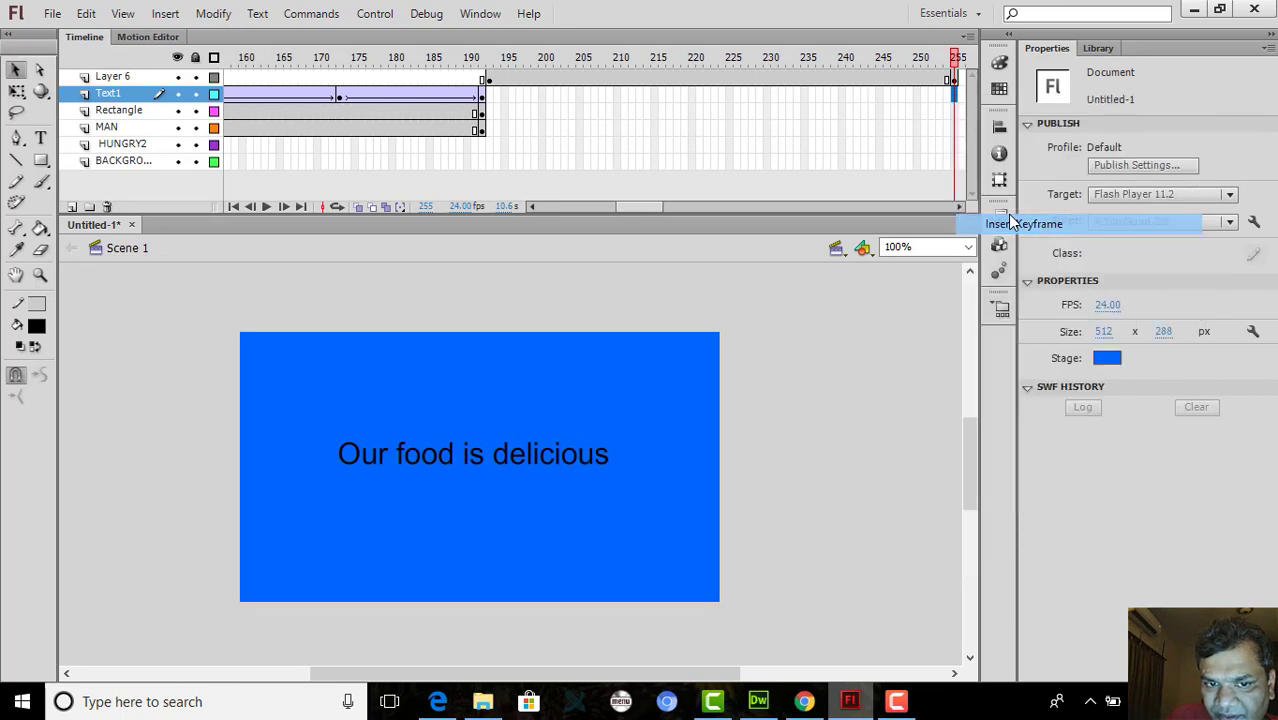
right_click(955, 111)
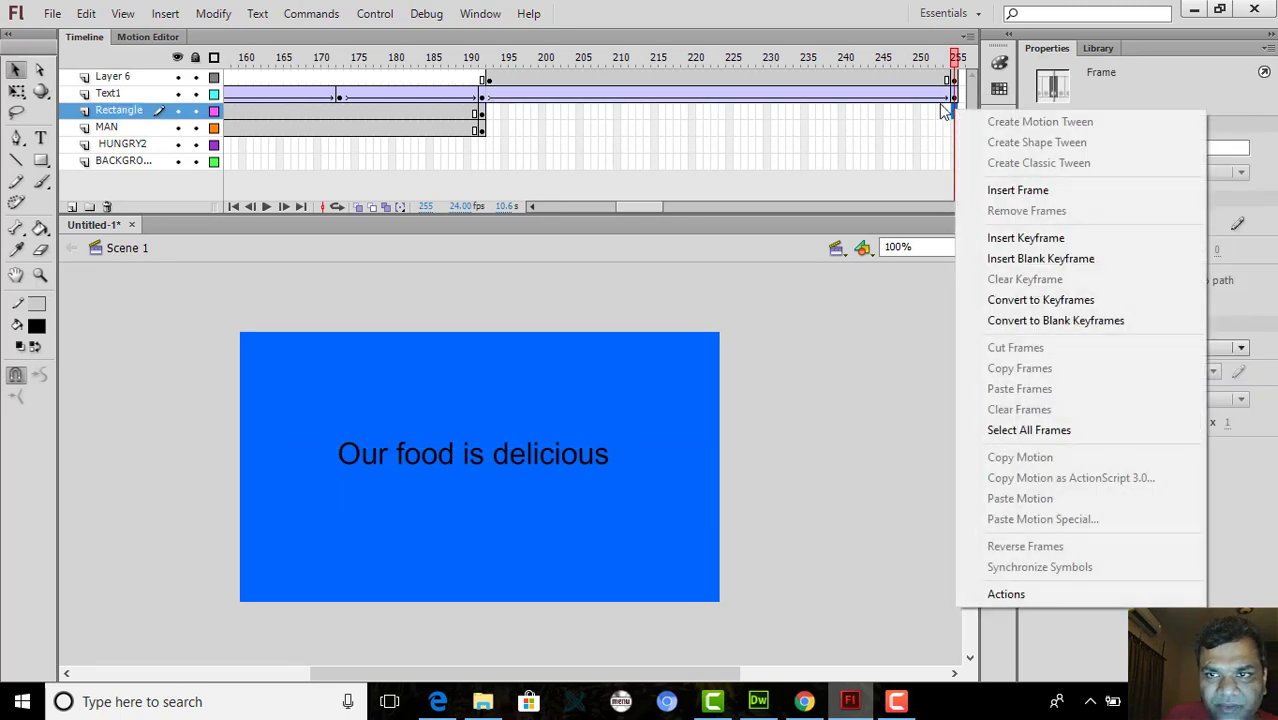
click(948, 101)
click(948, 101)
click(950, 110)
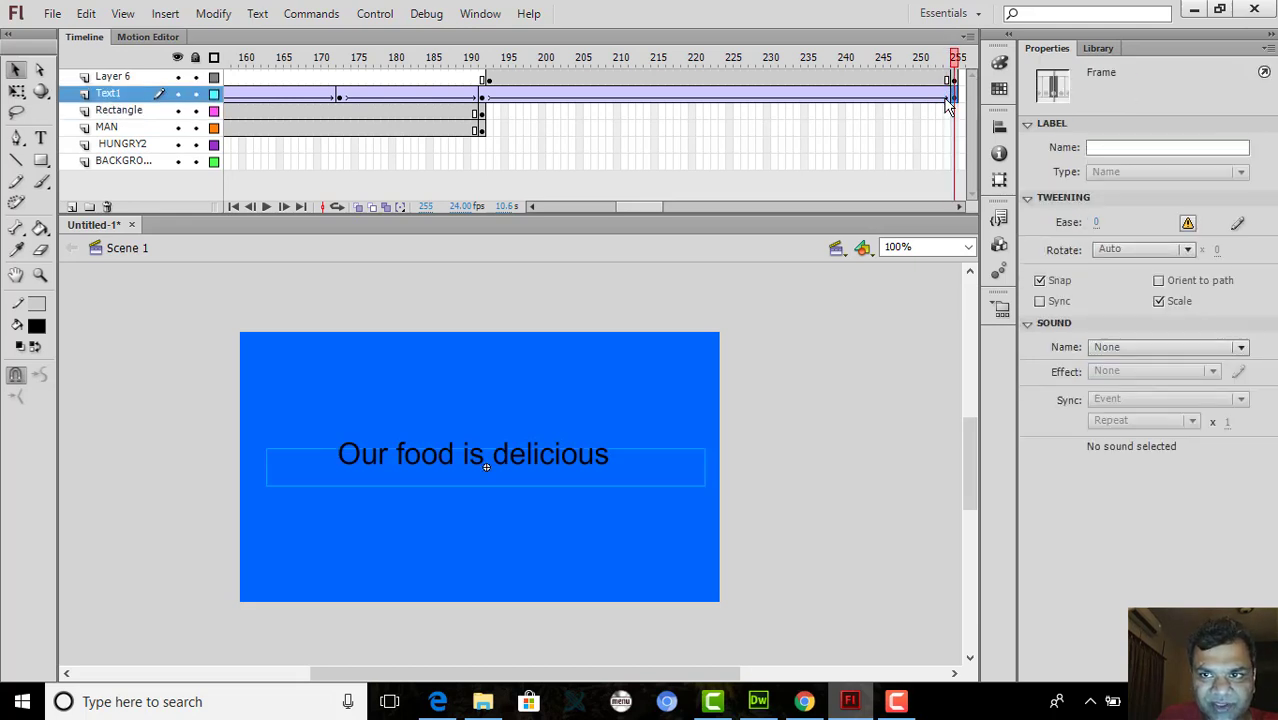
Insert keyframes at frame 255 on the Rectangle and MAN layers
click(952, 110)
right_click(952, 112)
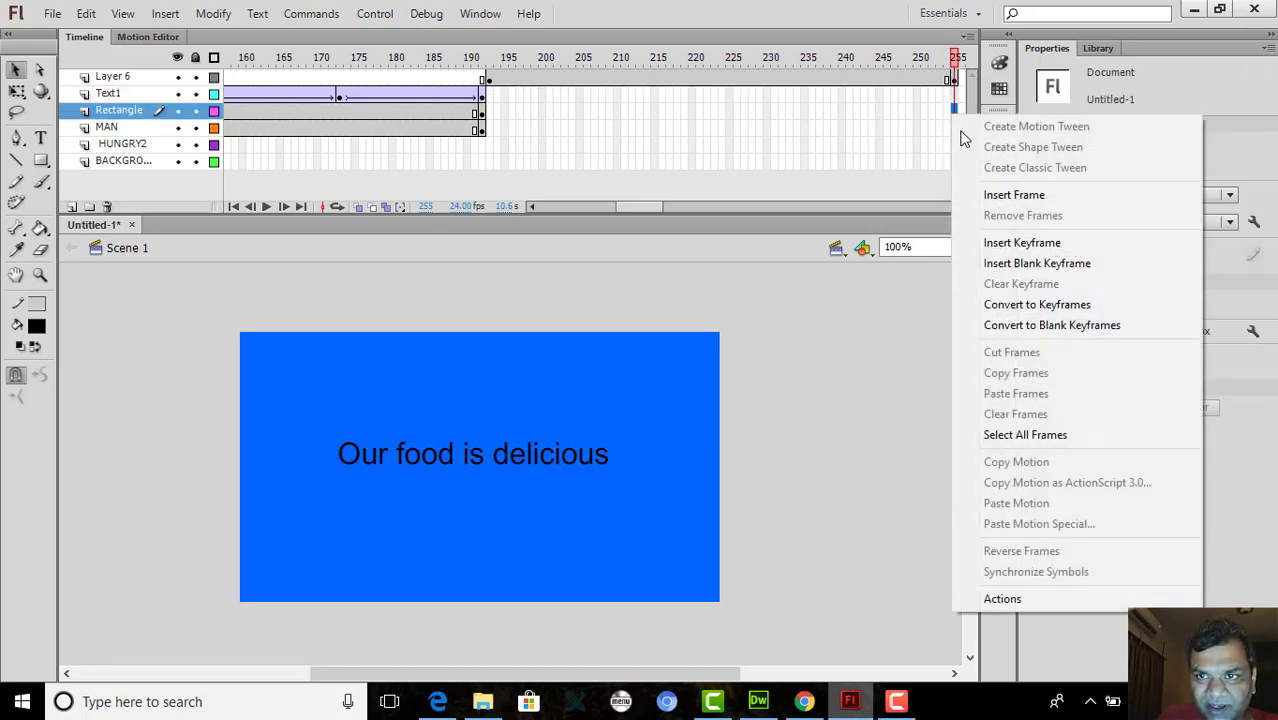
click(1030, 243)
click(954, 128)
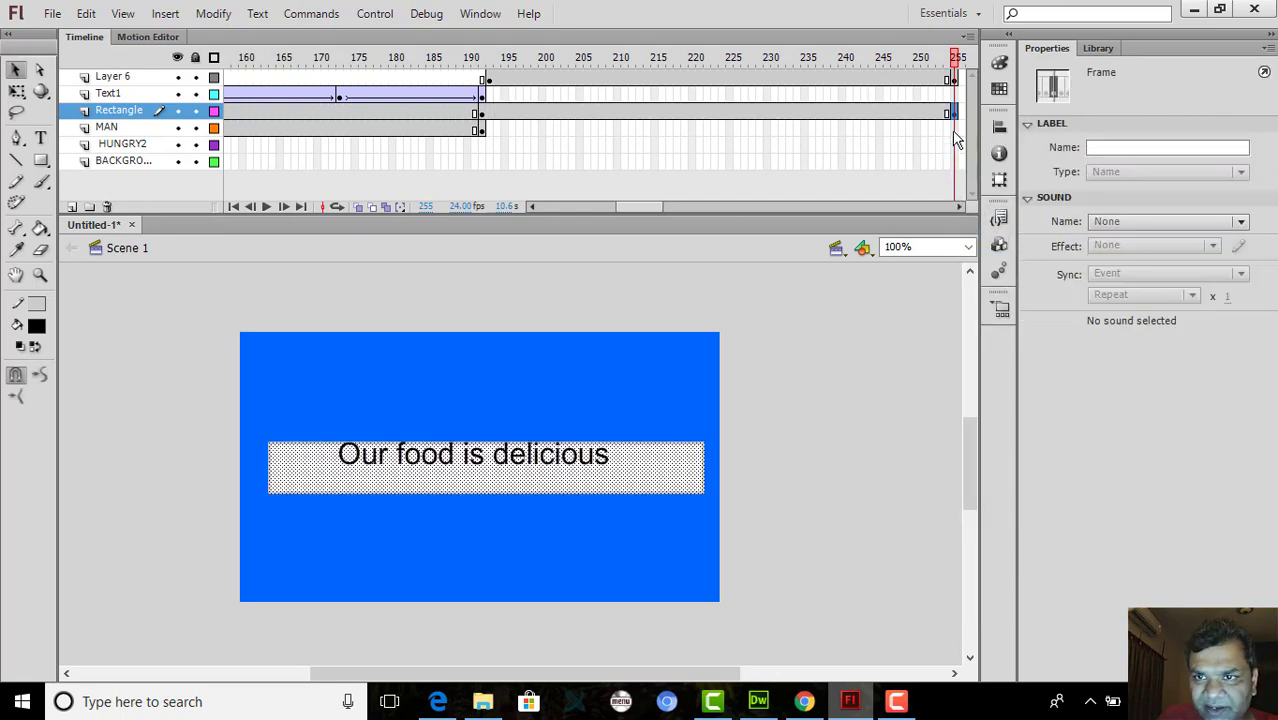
right_click(956, 130)
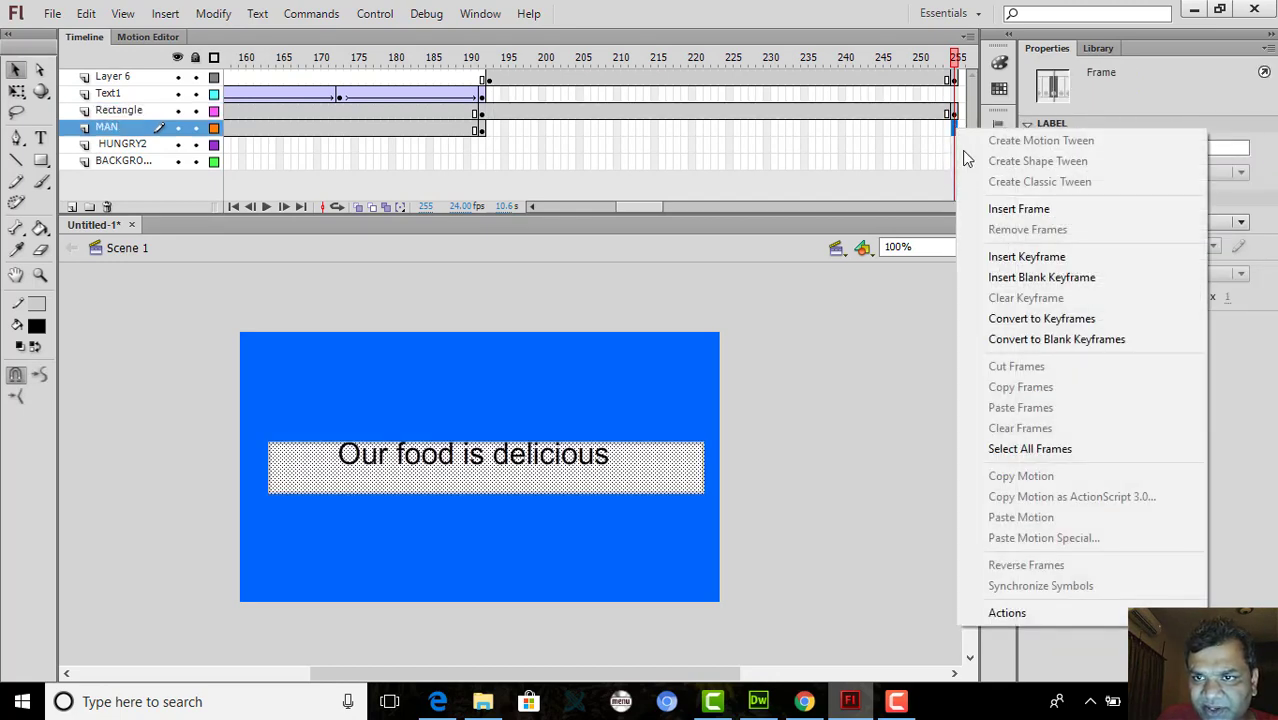
click(1000, 256)
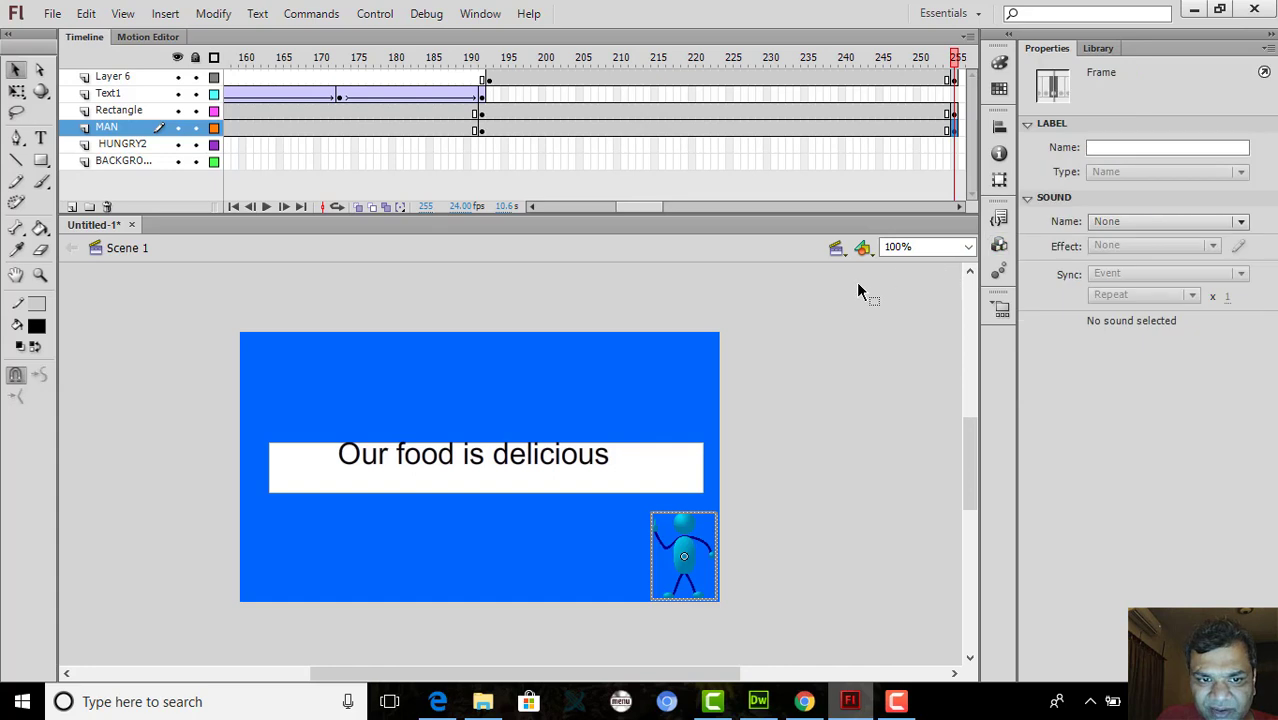
Nudge "Our food is delicious" down at the frame 193 keyframe until it is vertically centred in the white rectangle
click(488, 80)
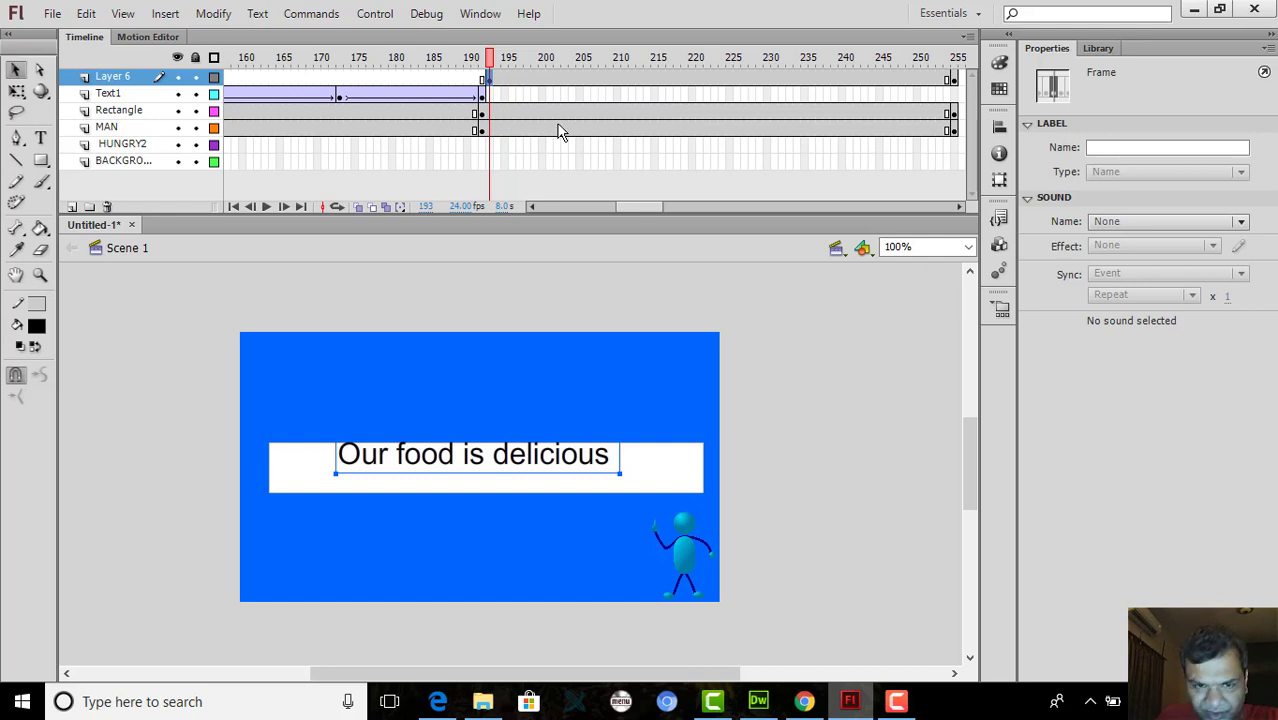
key(Down)
key(Down)
key(Down)
key(Down)
key(Down)
key(Down)
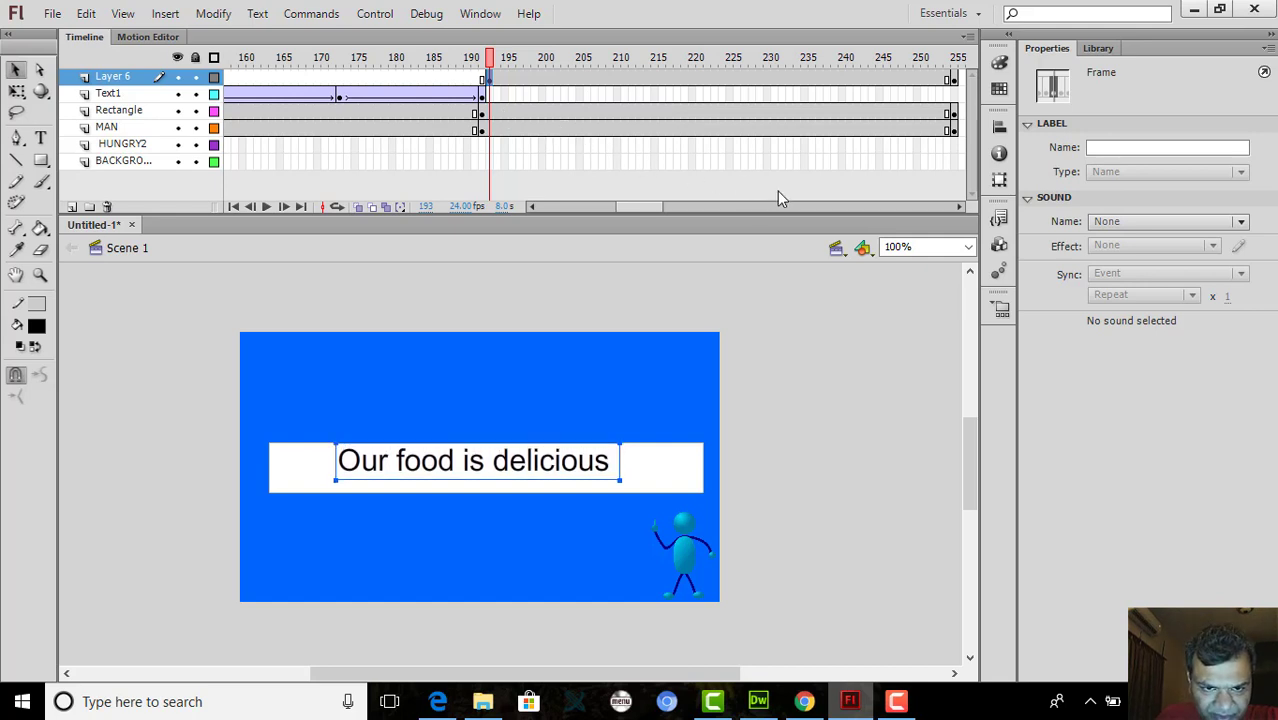
key(Down)
key(Down)
key(Down)
key(Down)
key(Down)
key(Down)
key(Down)
key(Down)
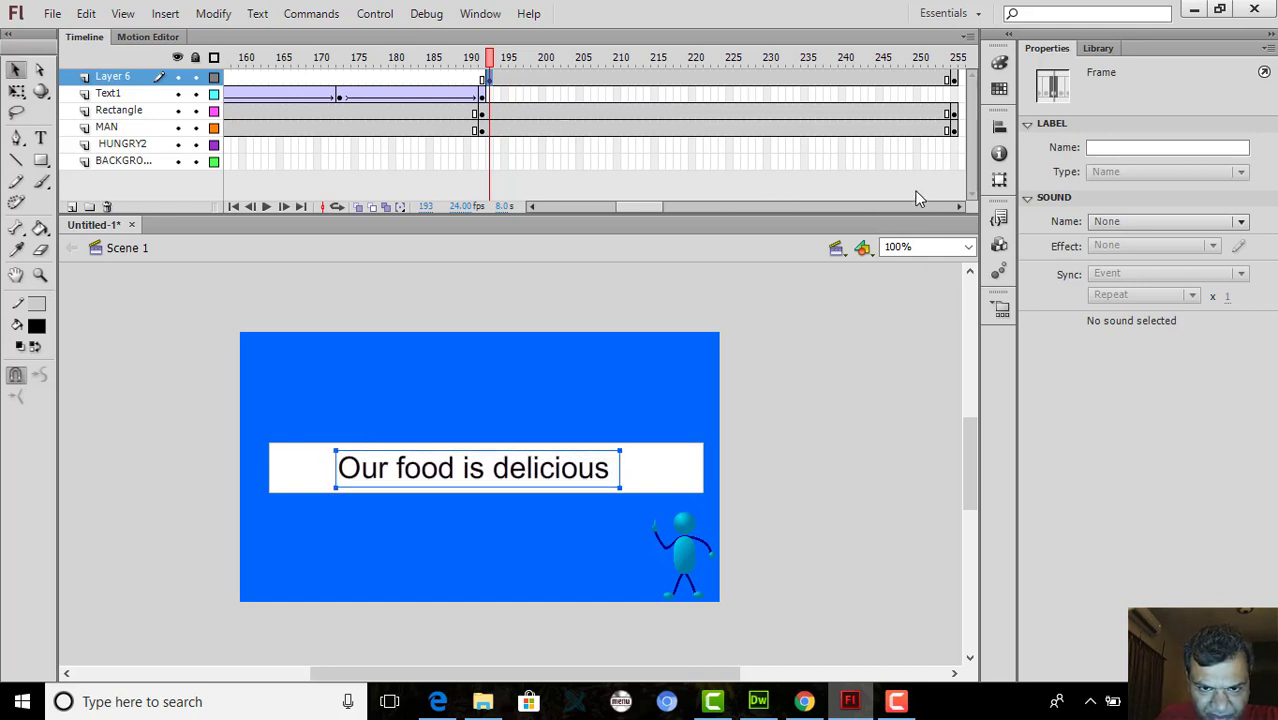
Nudge "Our food is delicious" down into the white rectangle at the frame 255 keyframe
click(954, 82)
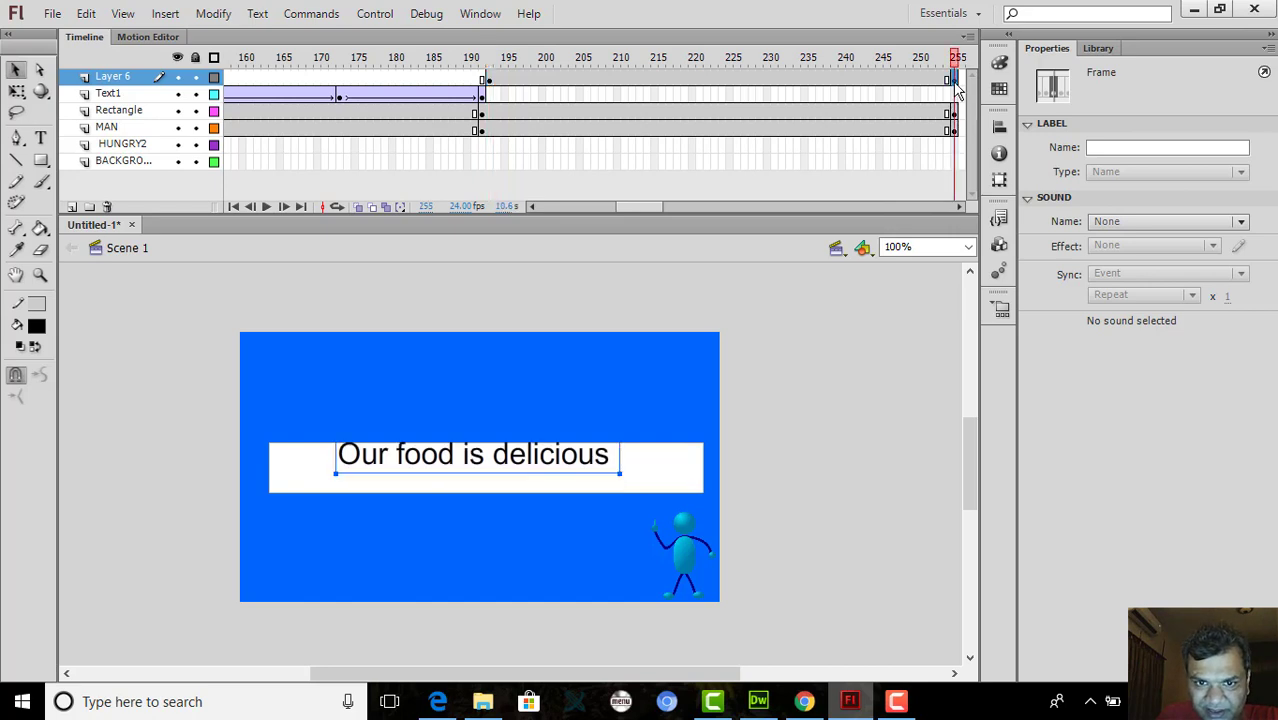
key(Down)
key(Down)
key(Down)
key(Down)
key(Down)
key(Down)
key(Down)
key(Down)
key(Down)
key(Down)
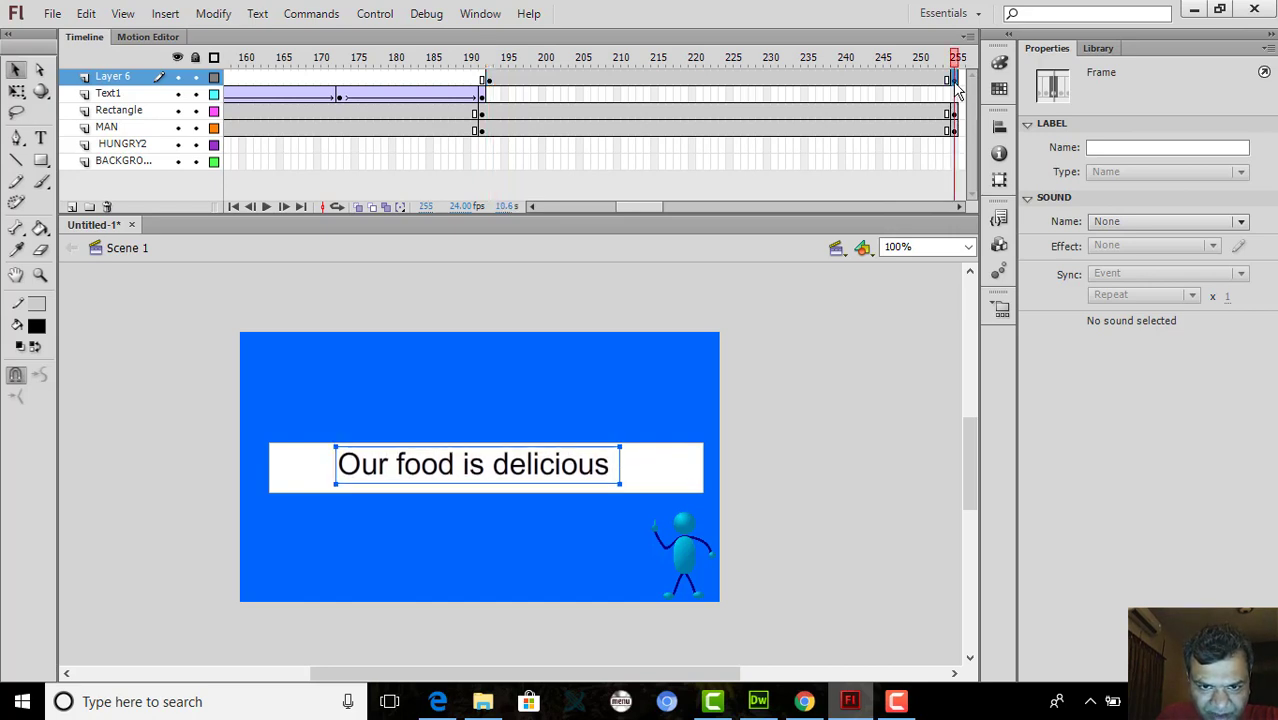
key(Down)
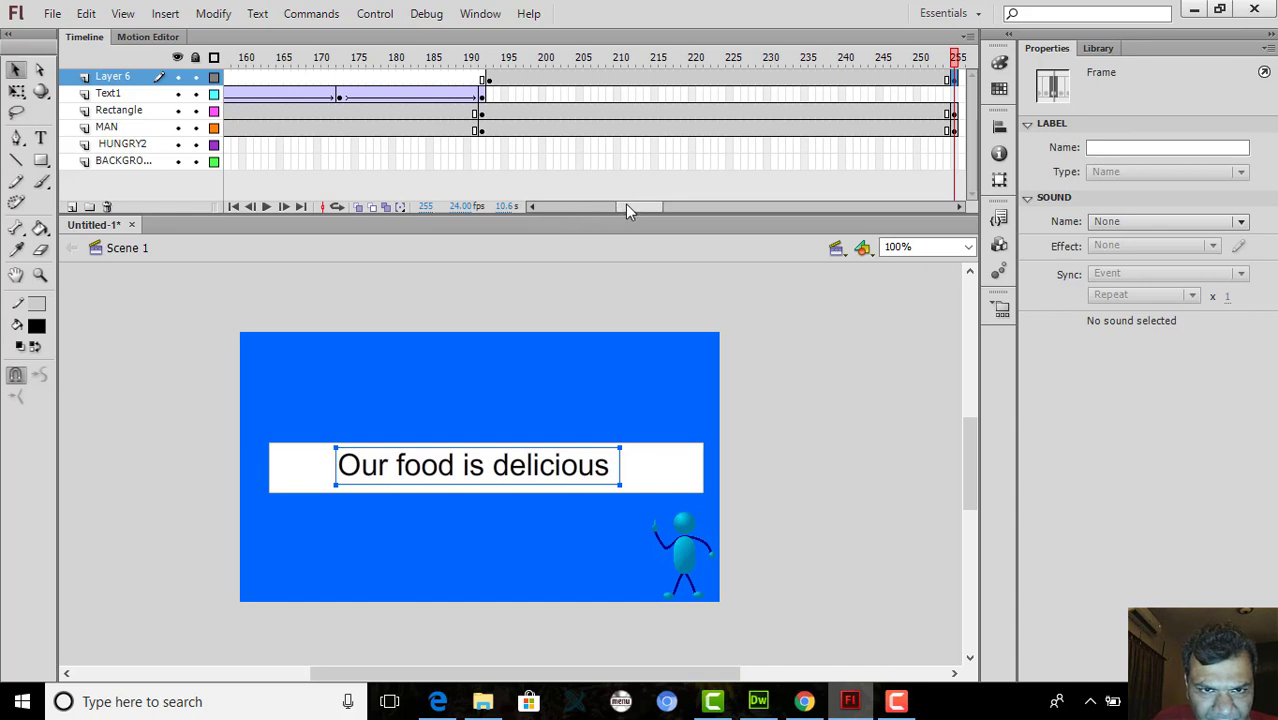
Move the new sentence layer's last keyframe from frame 255 to frame 264
drag(628, 204, 638, 205)
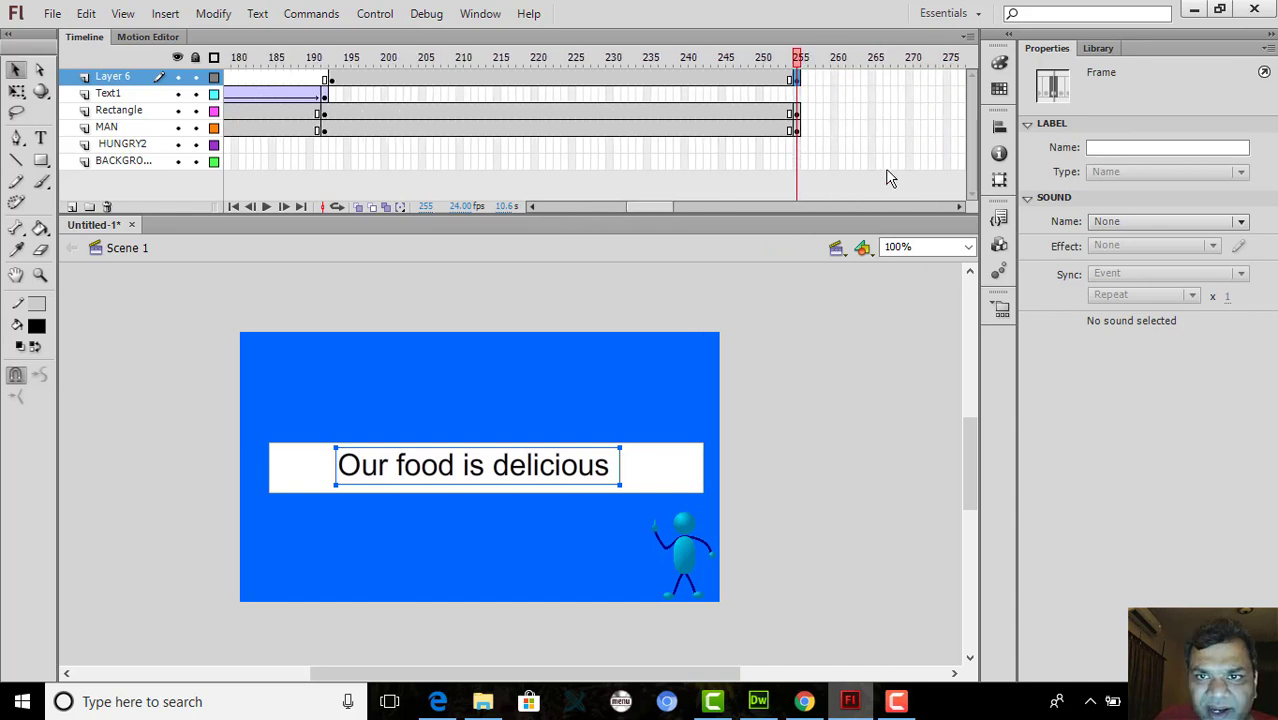
drag(798, 78, 860, 88)
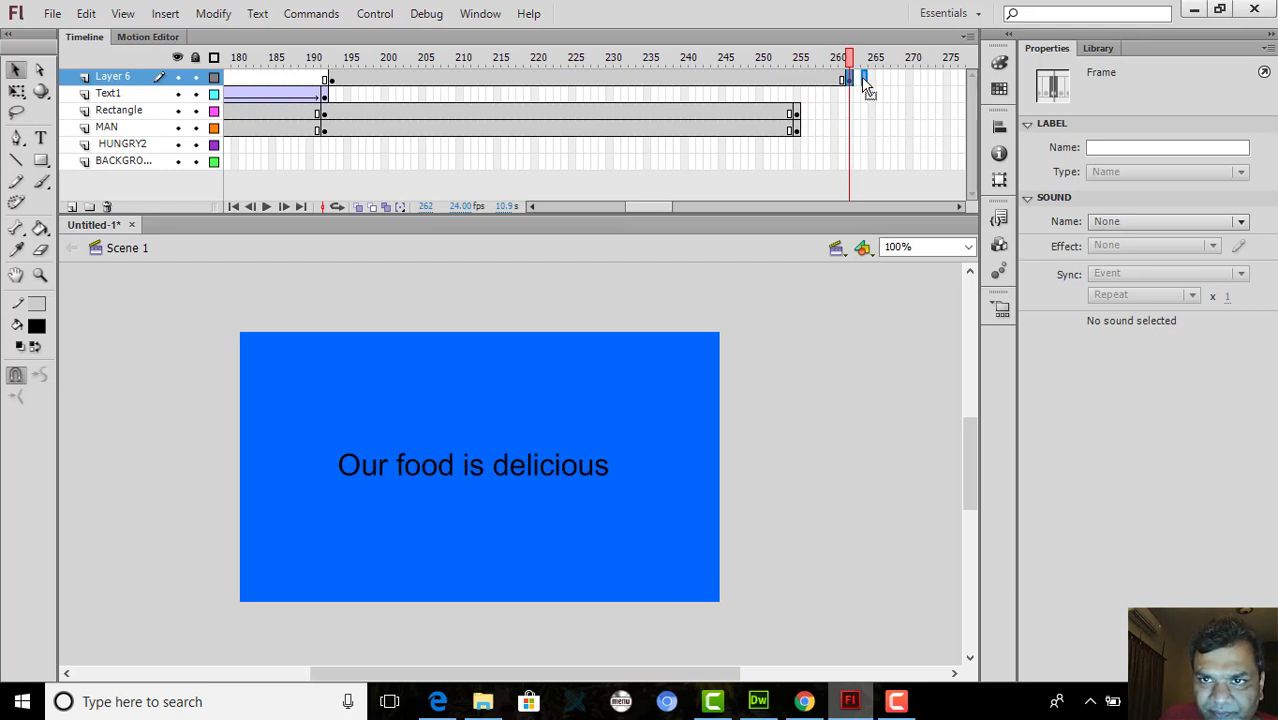
click(863, 79)
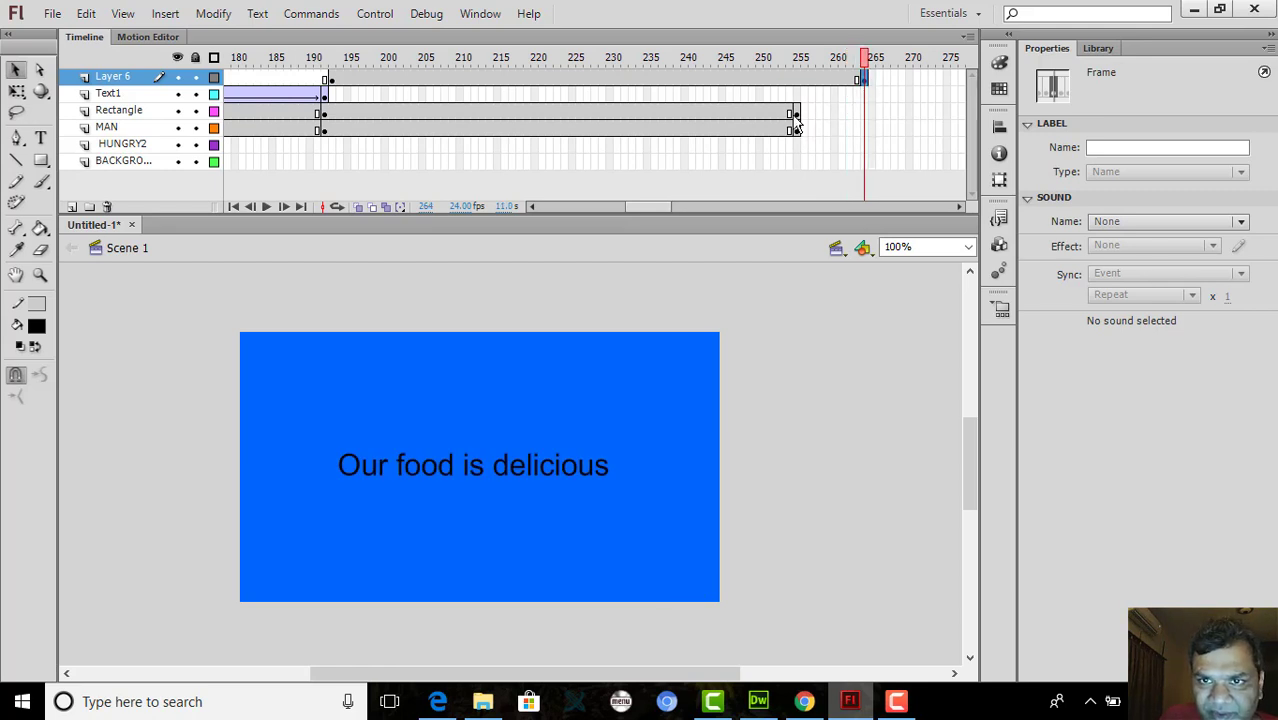
Move the last keyframe of the Rectangle layer to frame 263 and that of the MAN layer to frame 264
drag(798, 114, 863, 114)
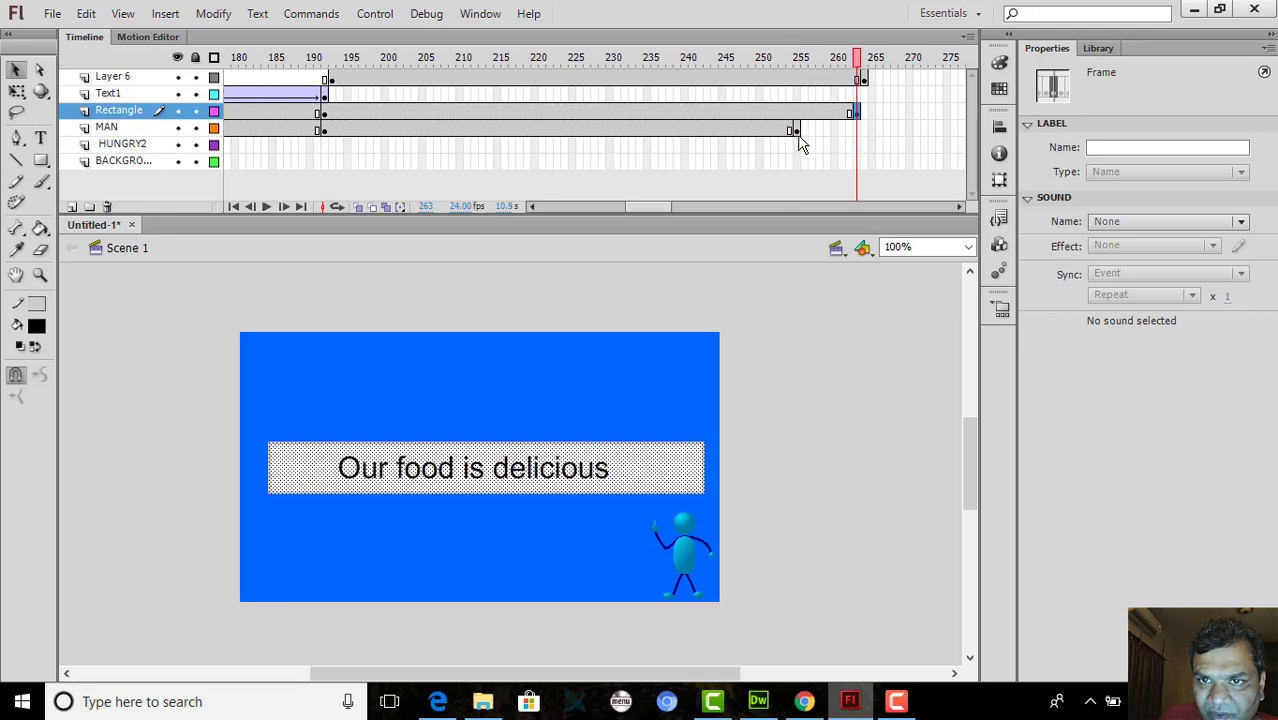
click(798, 131)
drag(800, 139, 856, 117)
click(855, 110)
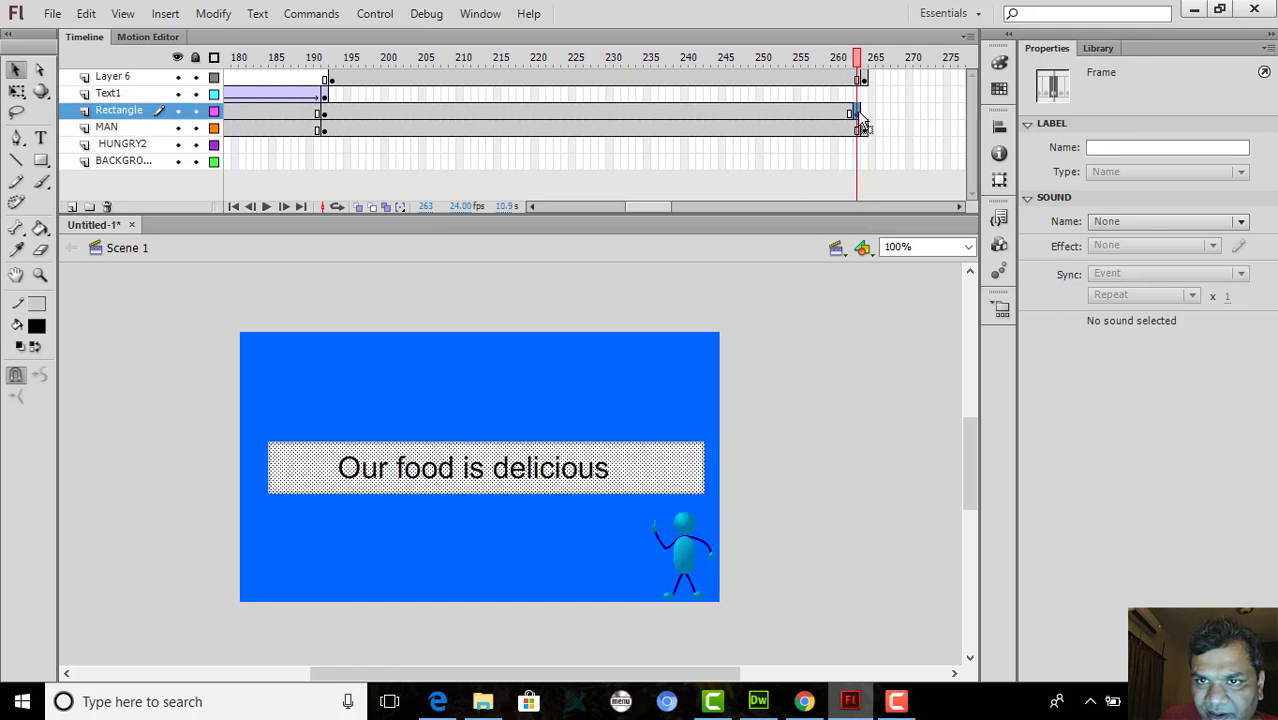
Move the Rectangle layer's last keyframe to frame 264 and rename Layer 6 as Text2
click(863, 112)
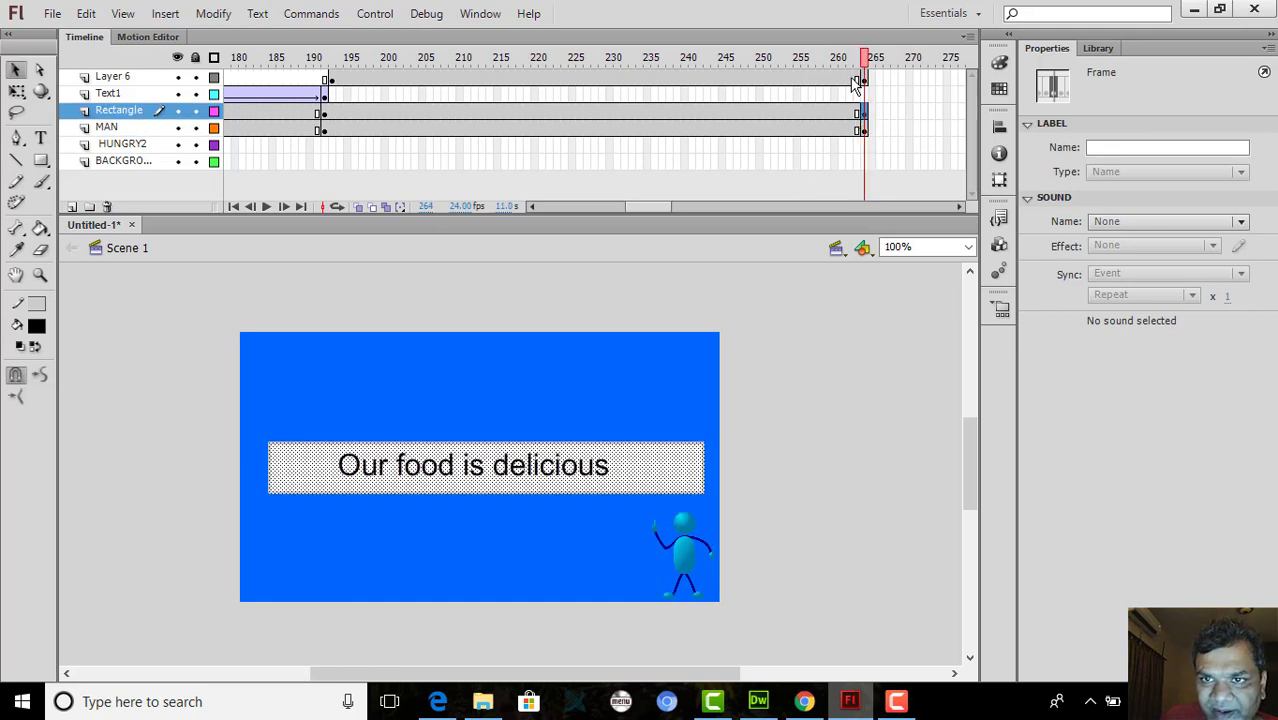
double_click(112, 78)
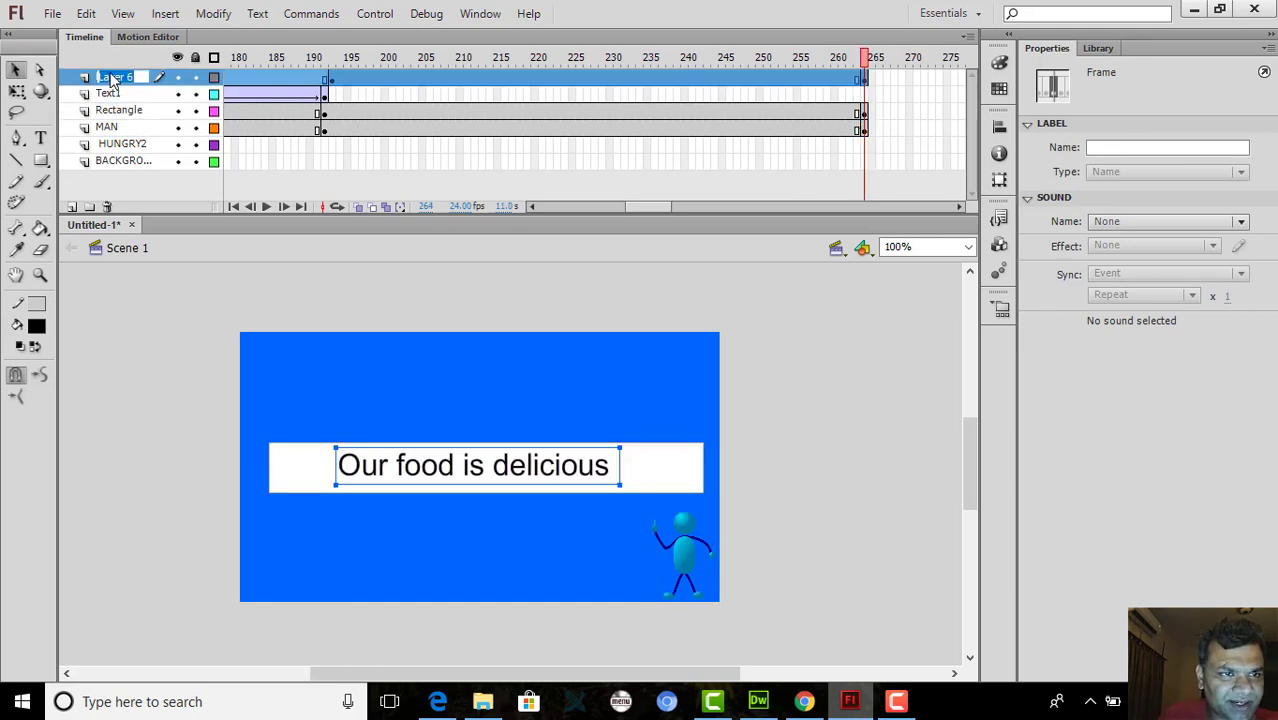
drag(144, 78, 72, 78)
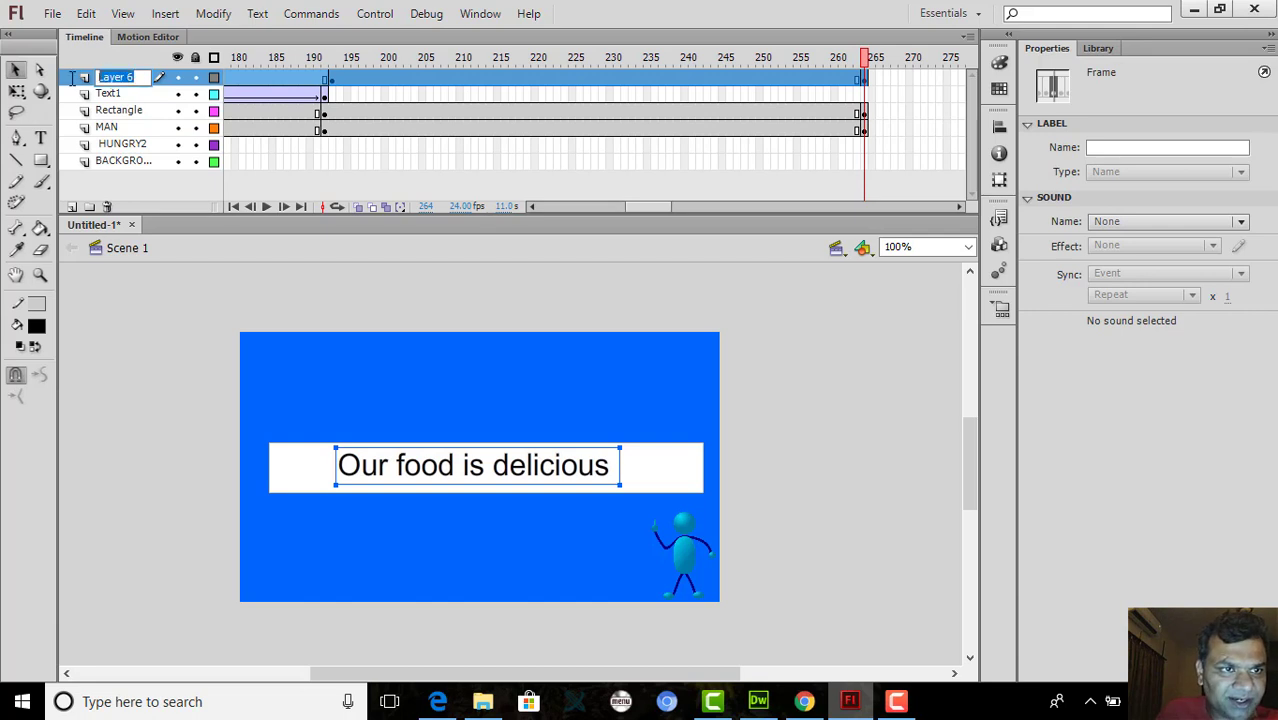
text(Text2)
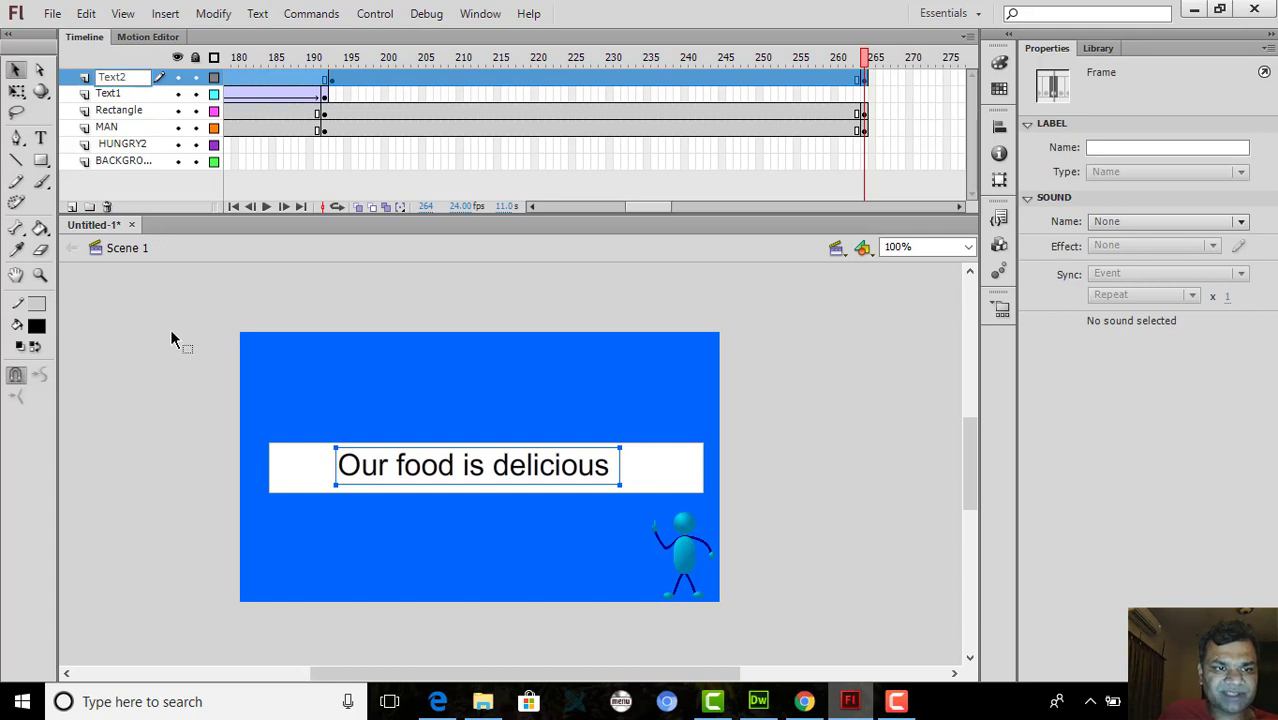
click(171, 335)
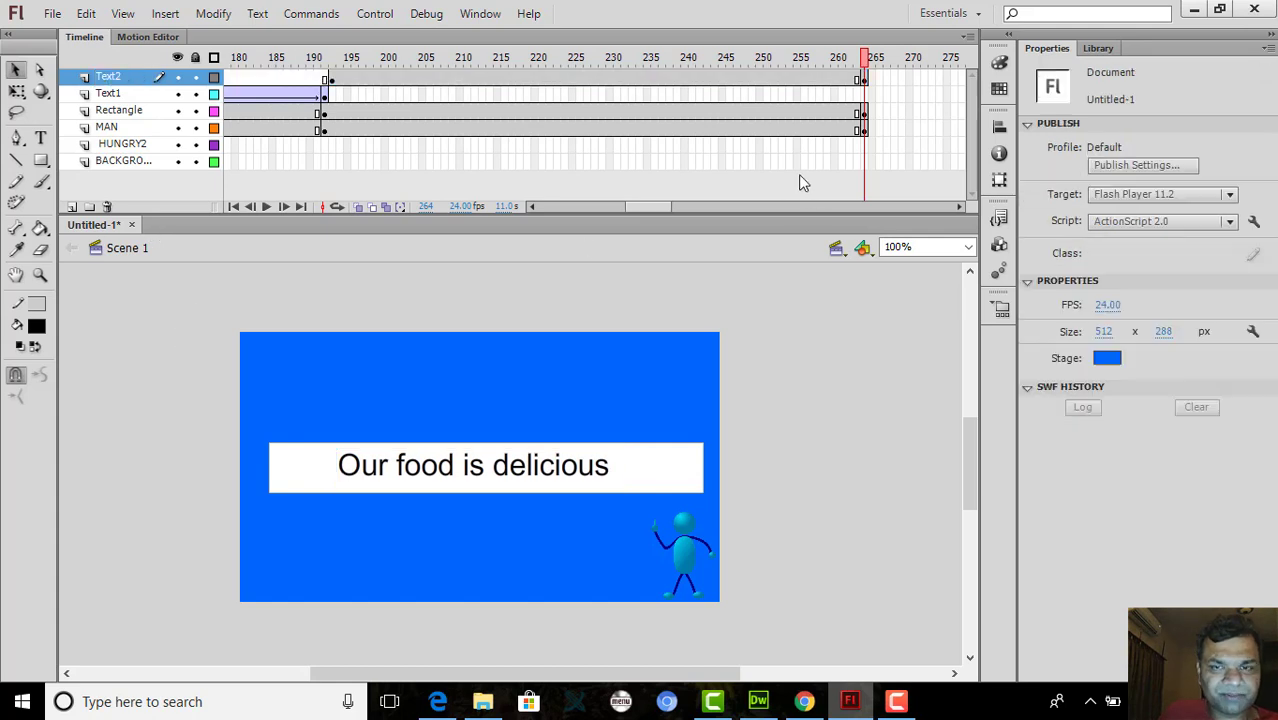
Create a classic tween on the Text2 layer between the frame 193 and frame 264 keyframes
right_click(858, 77)
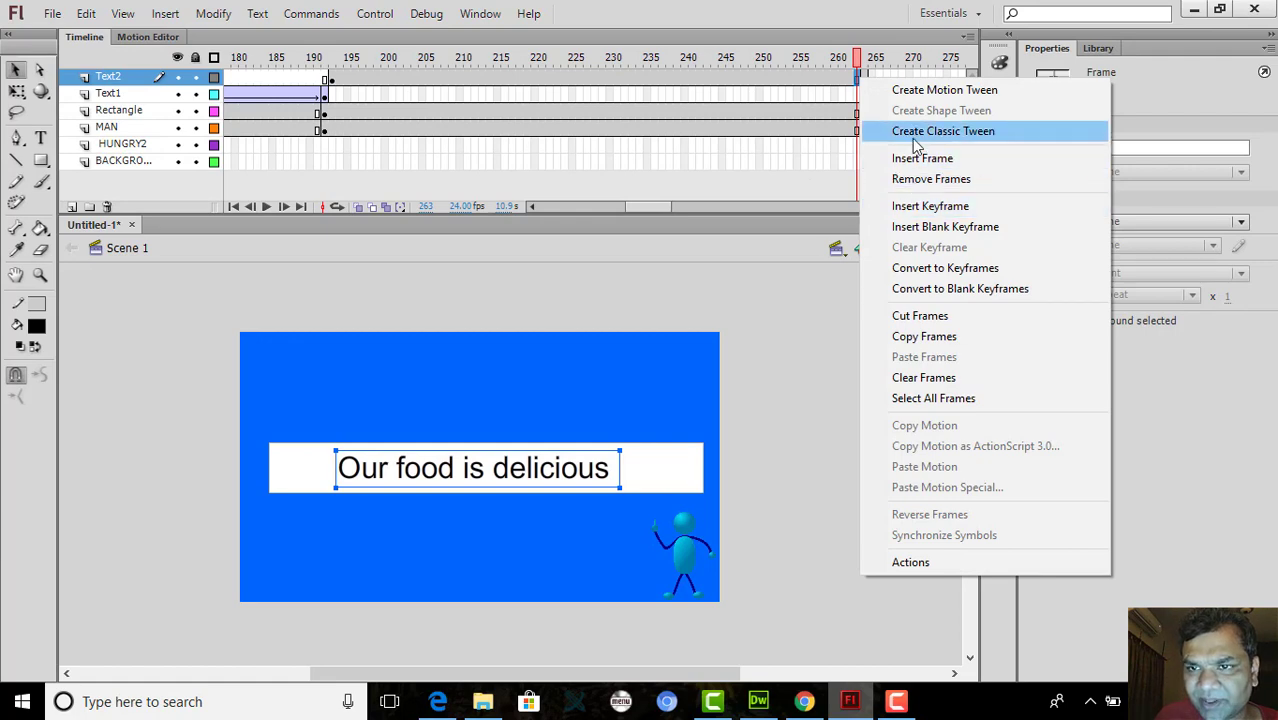
click(915, 131)
right_click(865, 78)
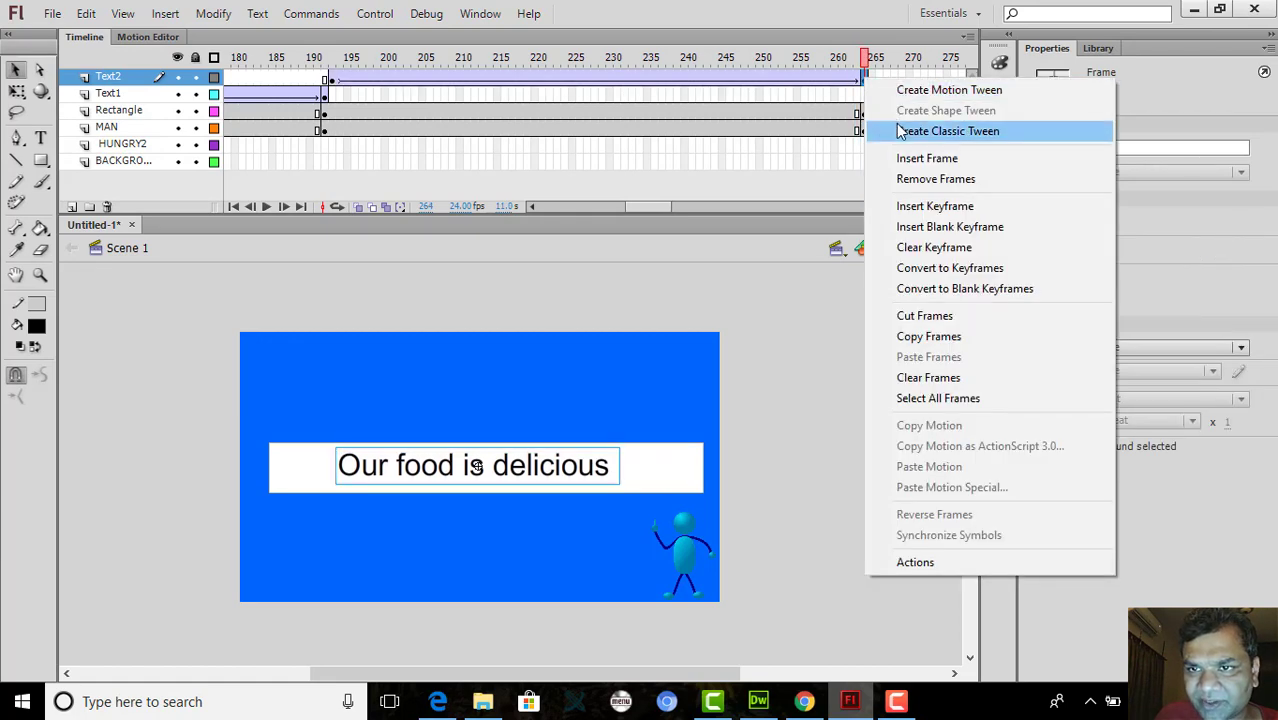
click(915, 129)
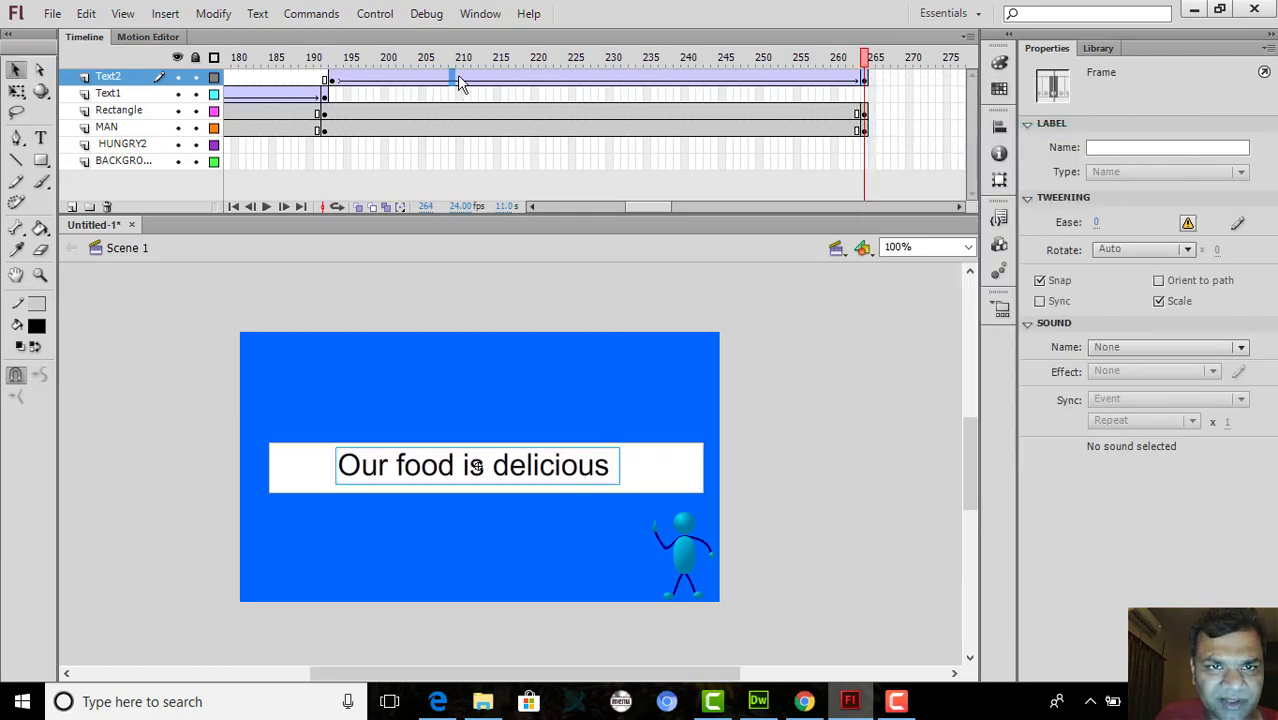
Insert keyframes at frames 210 and 245 within the Text2 layer's classic tween
click(456, 80)
right_click(461, 80)
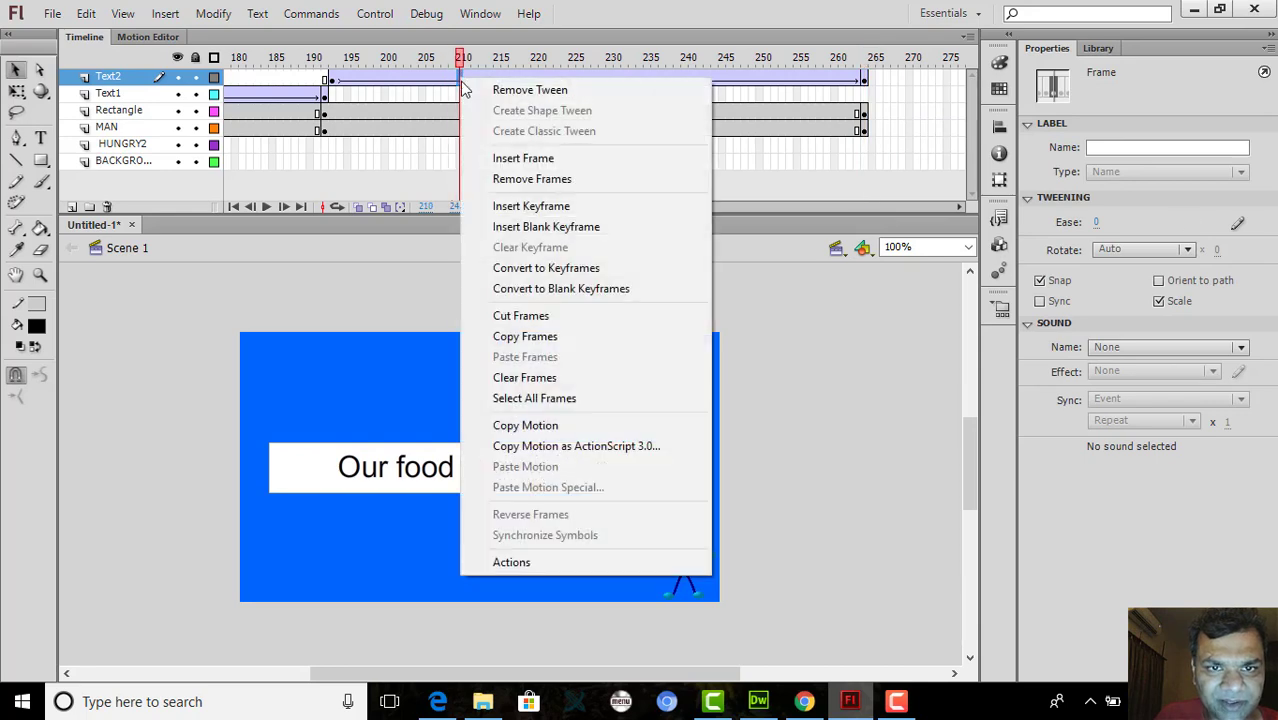
click(514, 205)
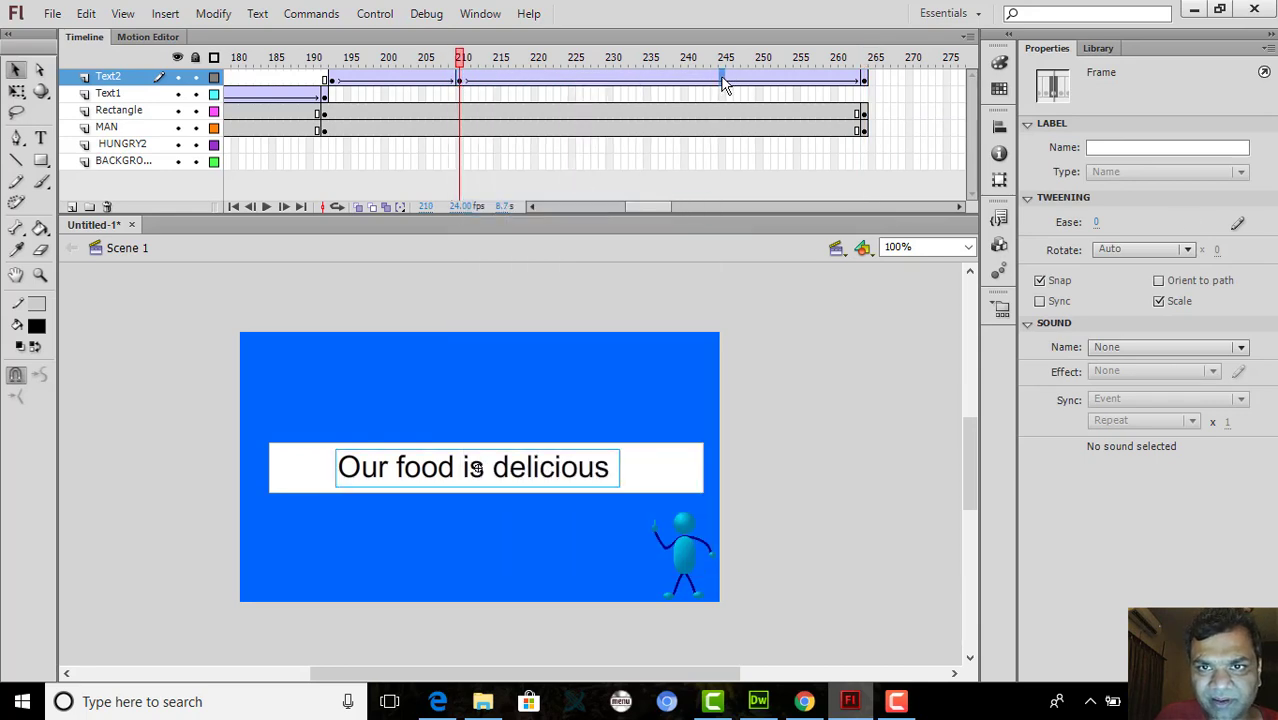
right_click(722, 79)
click(770, 206)
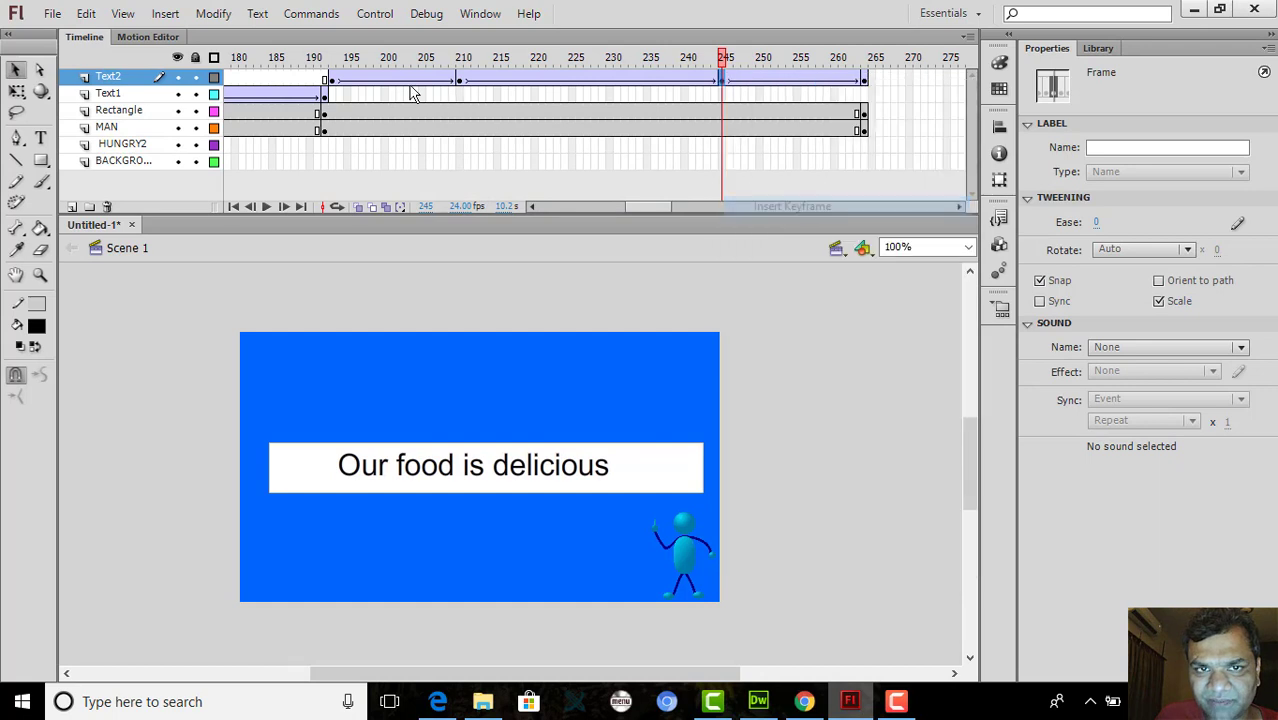
Apply an Alpha colour effect of 0% to "Our food is delicious" at the frame 193 keyframe
click(333, 80)
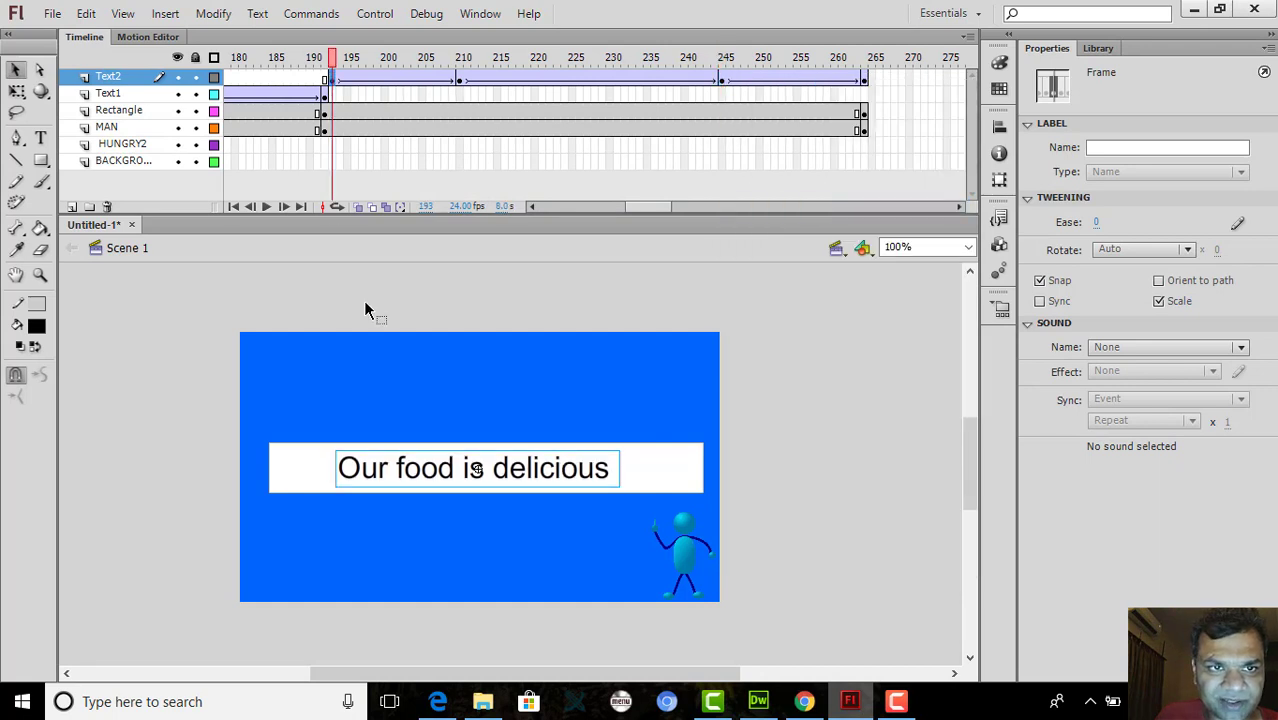
click(366, 475)
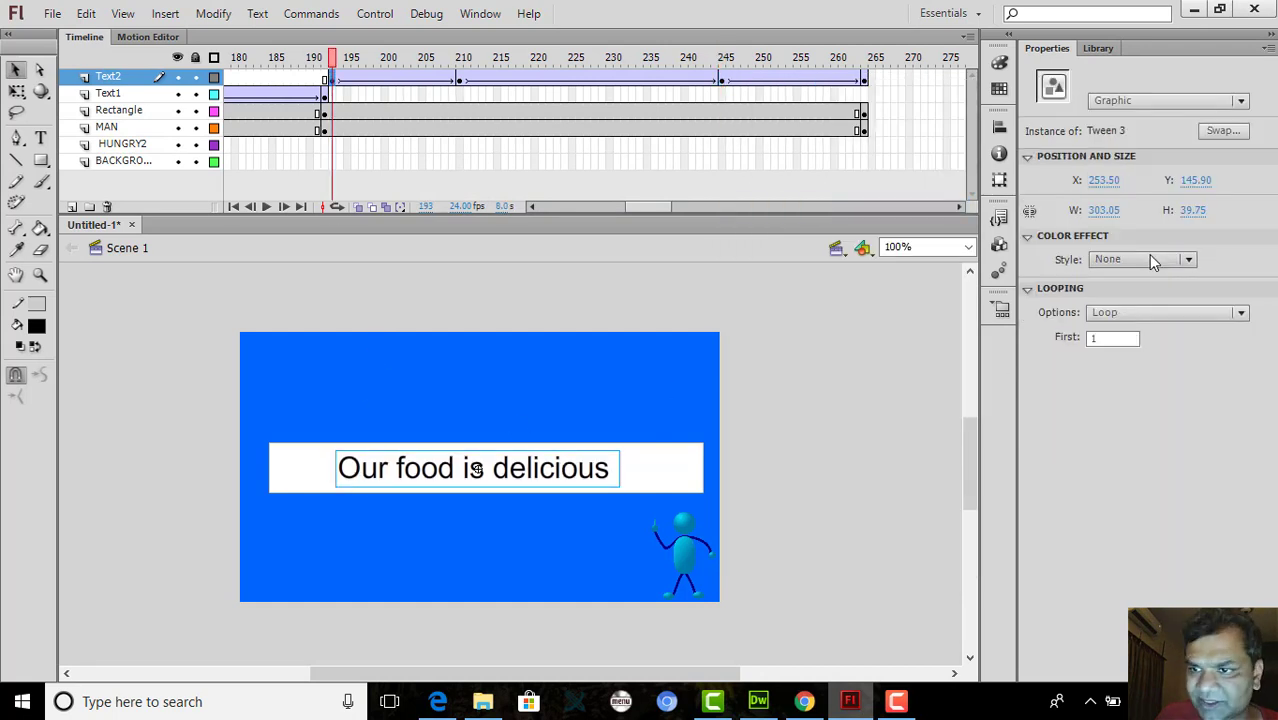
click(1150, 260)
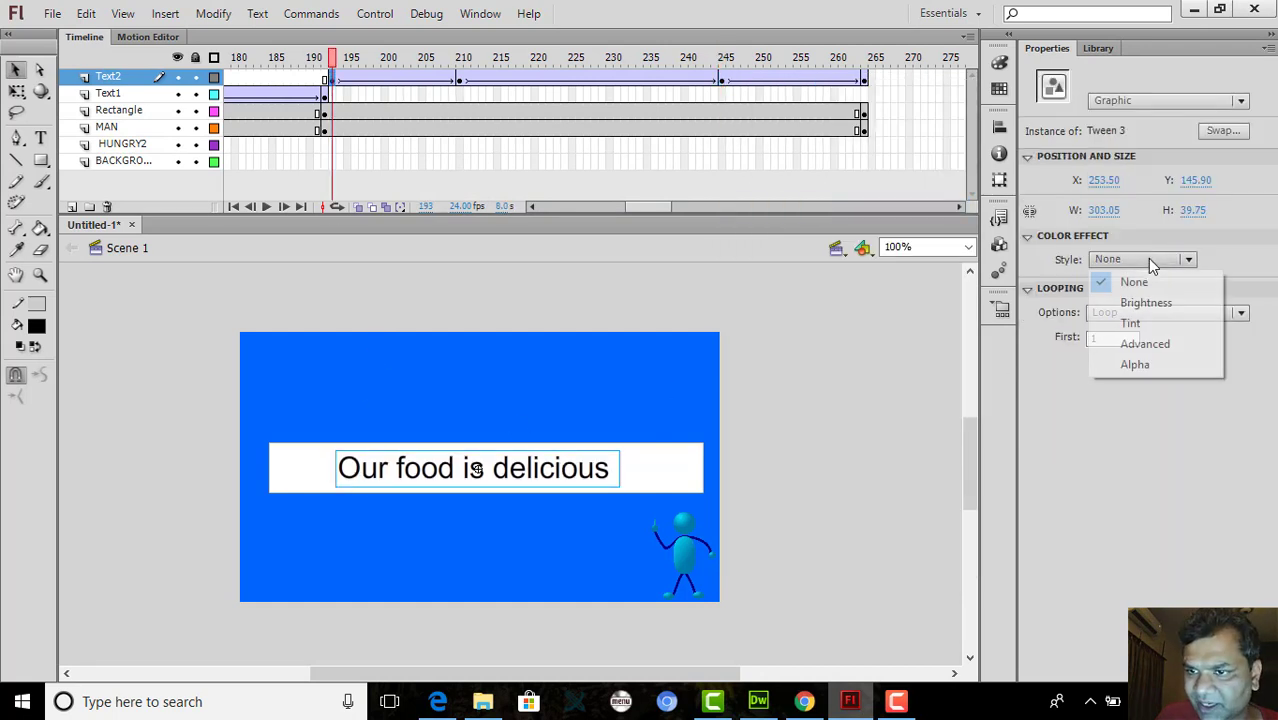
click(1135, 365)
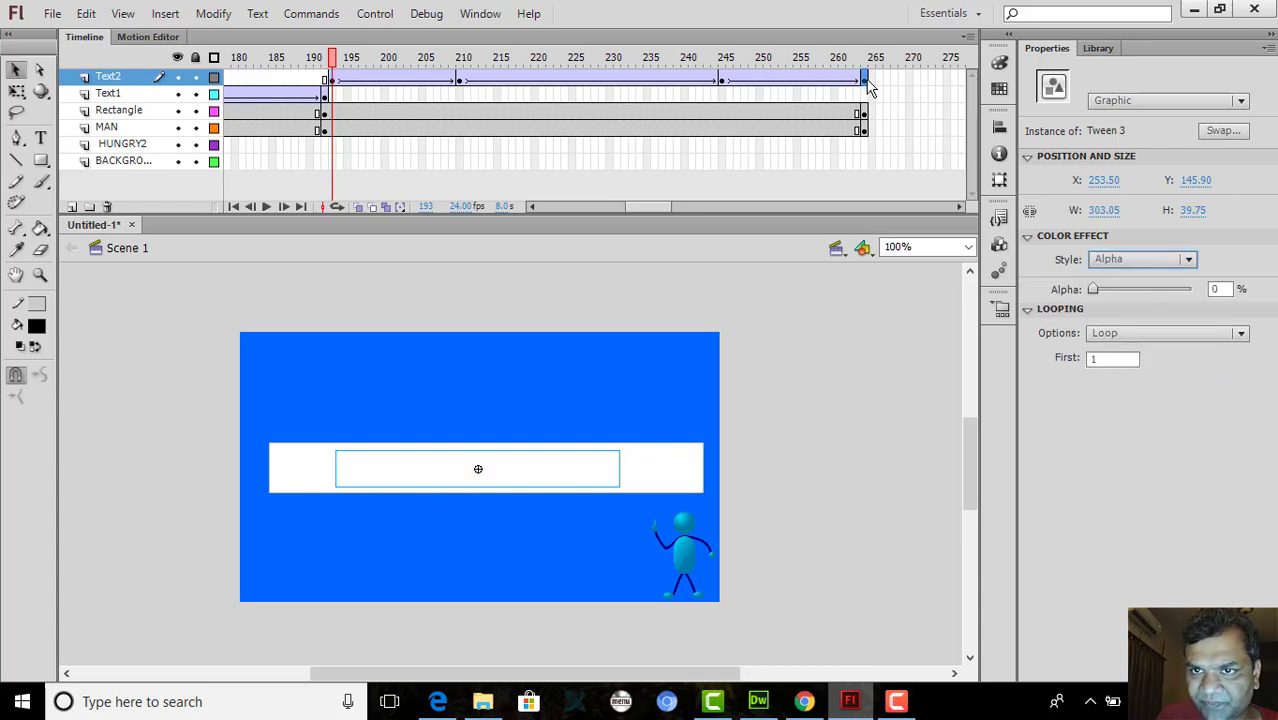
Apply an Alpha colour effect of 0% to "Our food is delicious" at the frame 264 keyframe
key(shift+period)
click(594, 477)
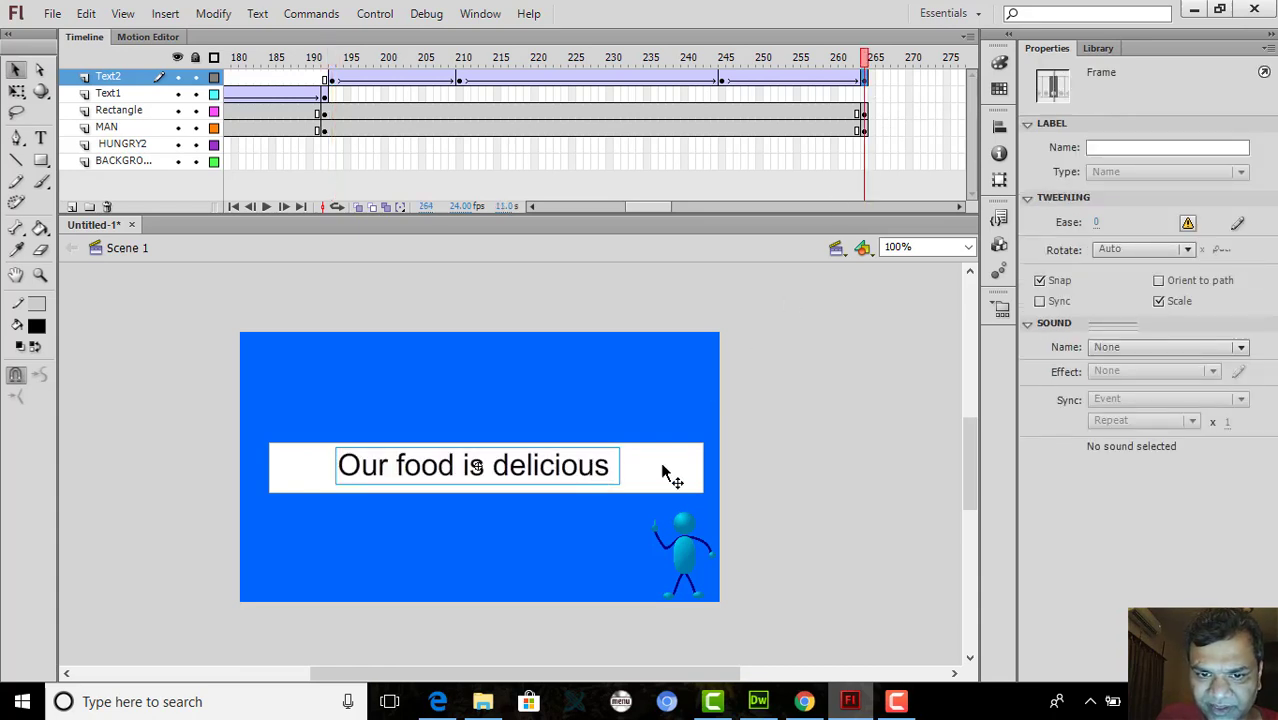
click(1158, 257)
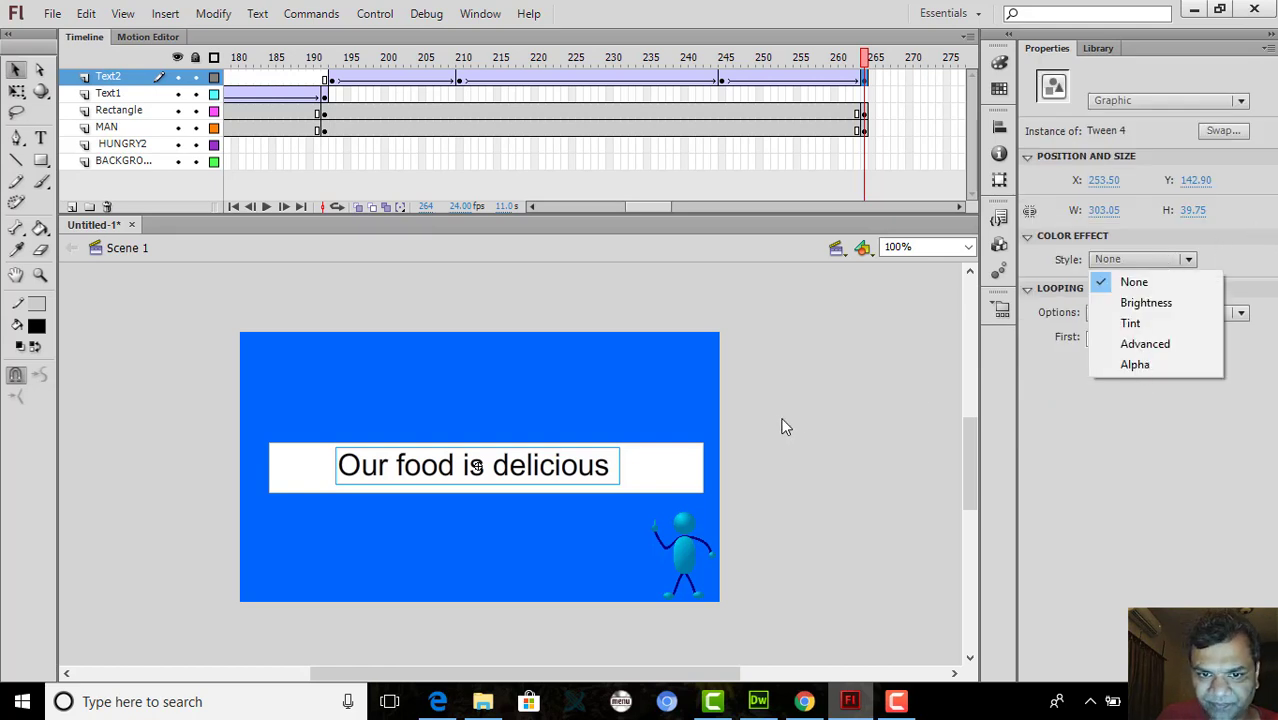
click(1134, 366)
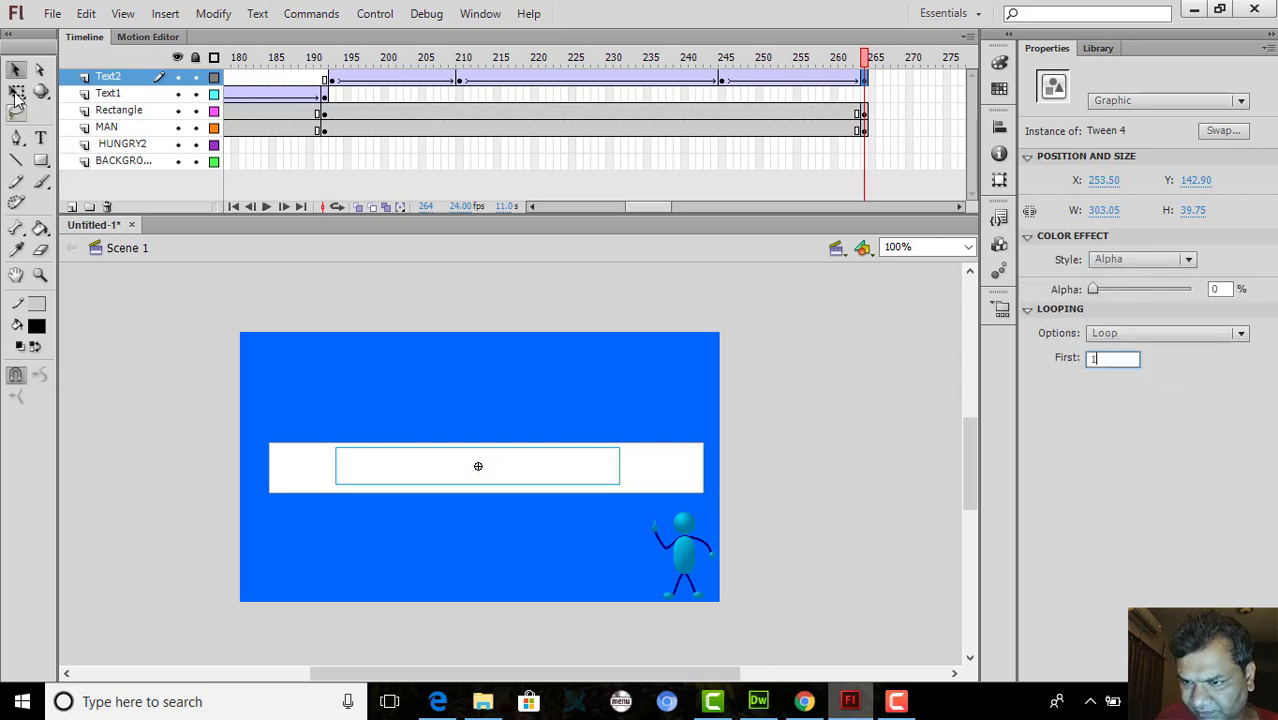
Save the document as june2017p4animationpart in the FirstAnimation folder on the Desktop
click(52, 13)
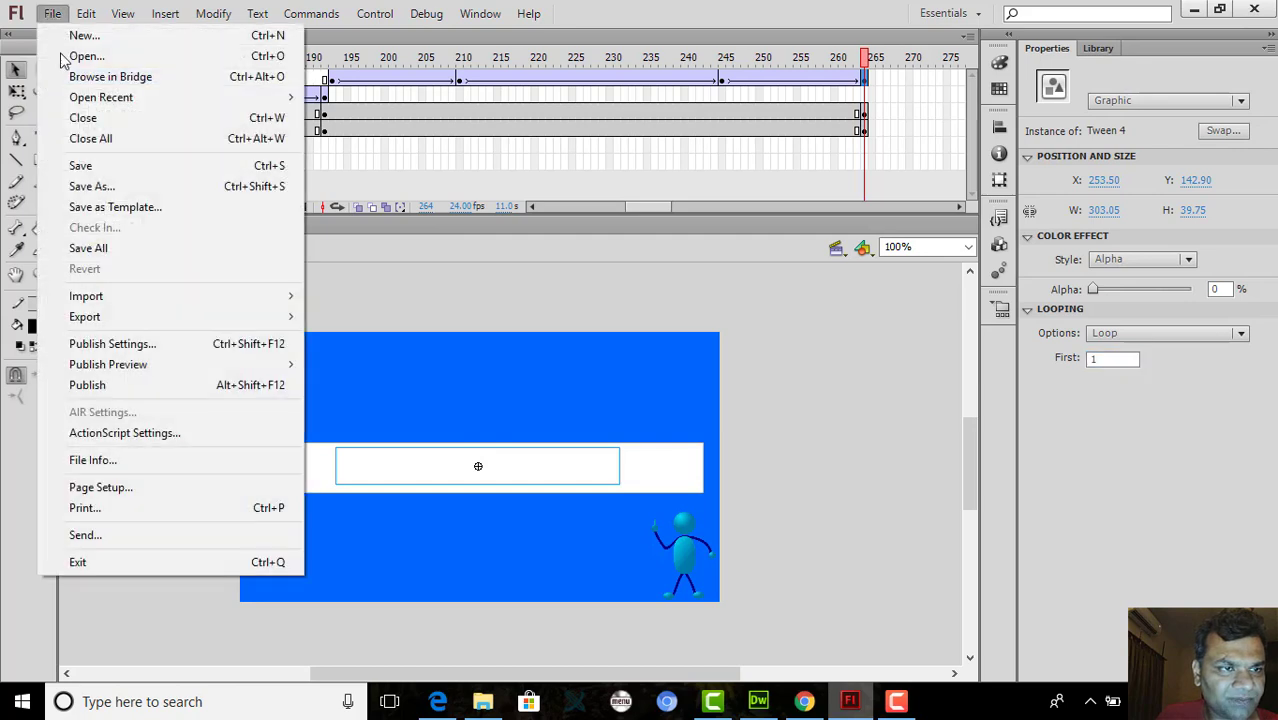
click(98, 166)
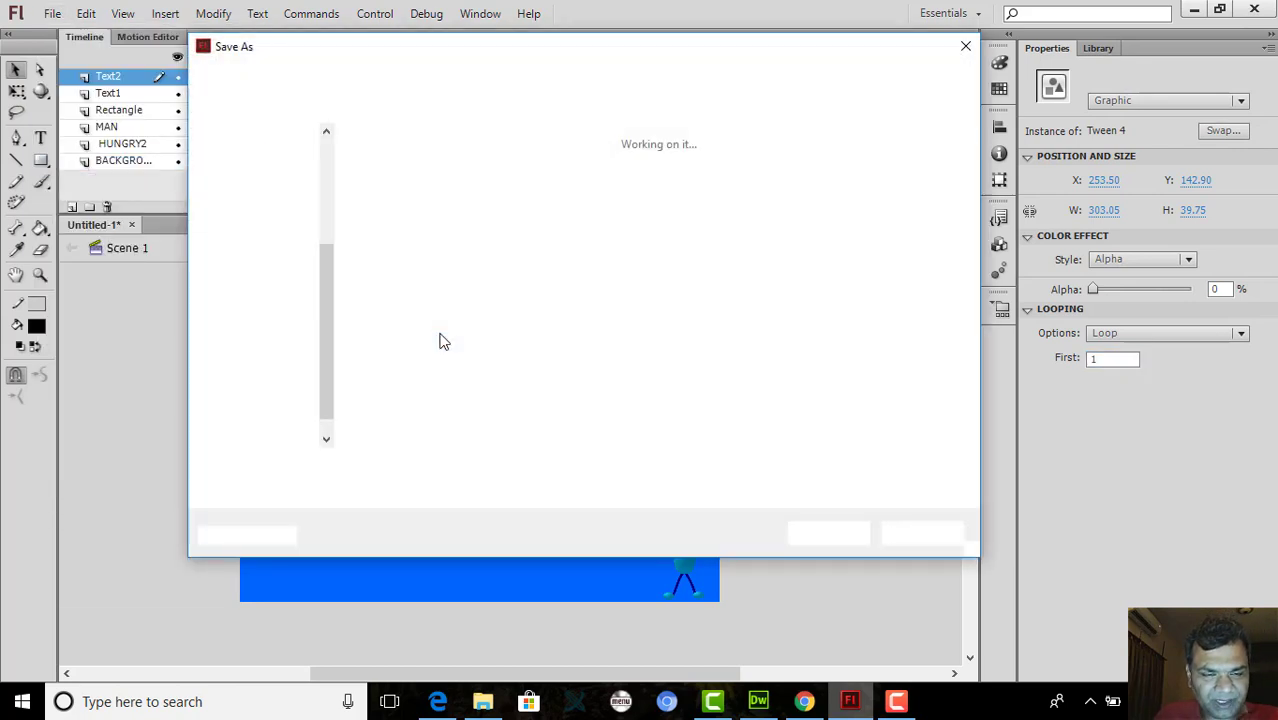
text(june2017p)
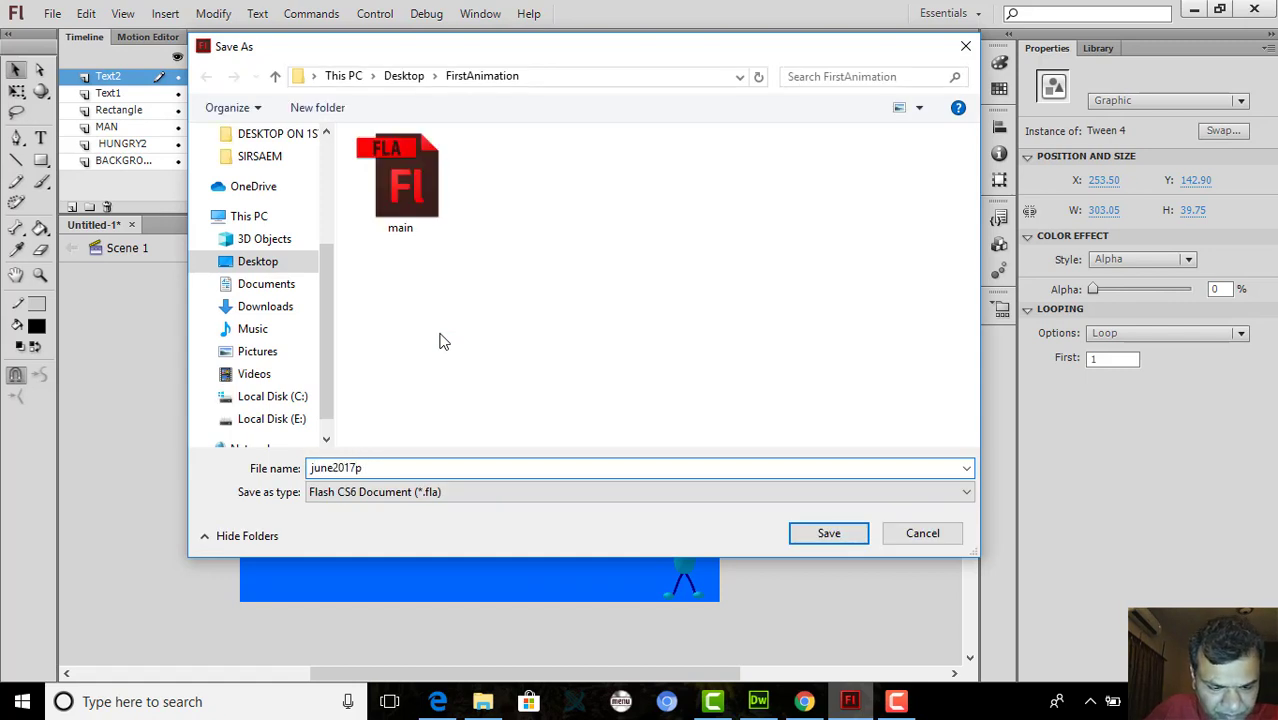
text(4animationpart)
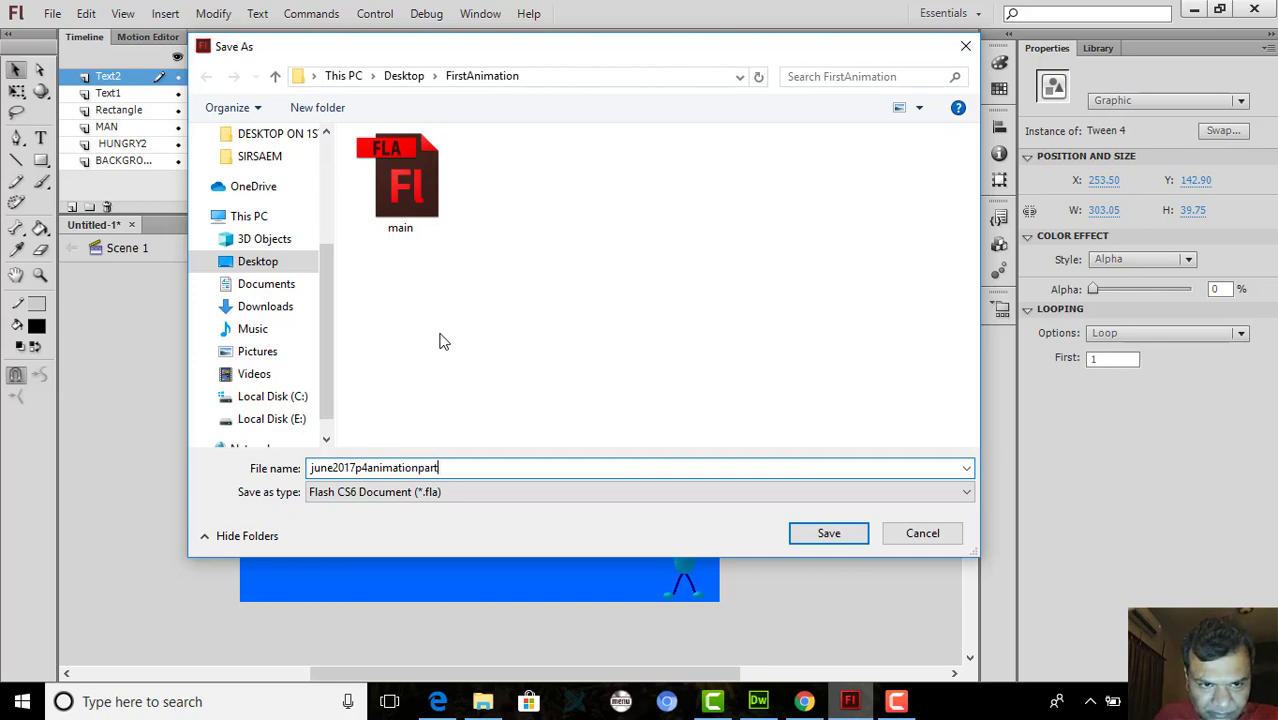
click(836, 533)
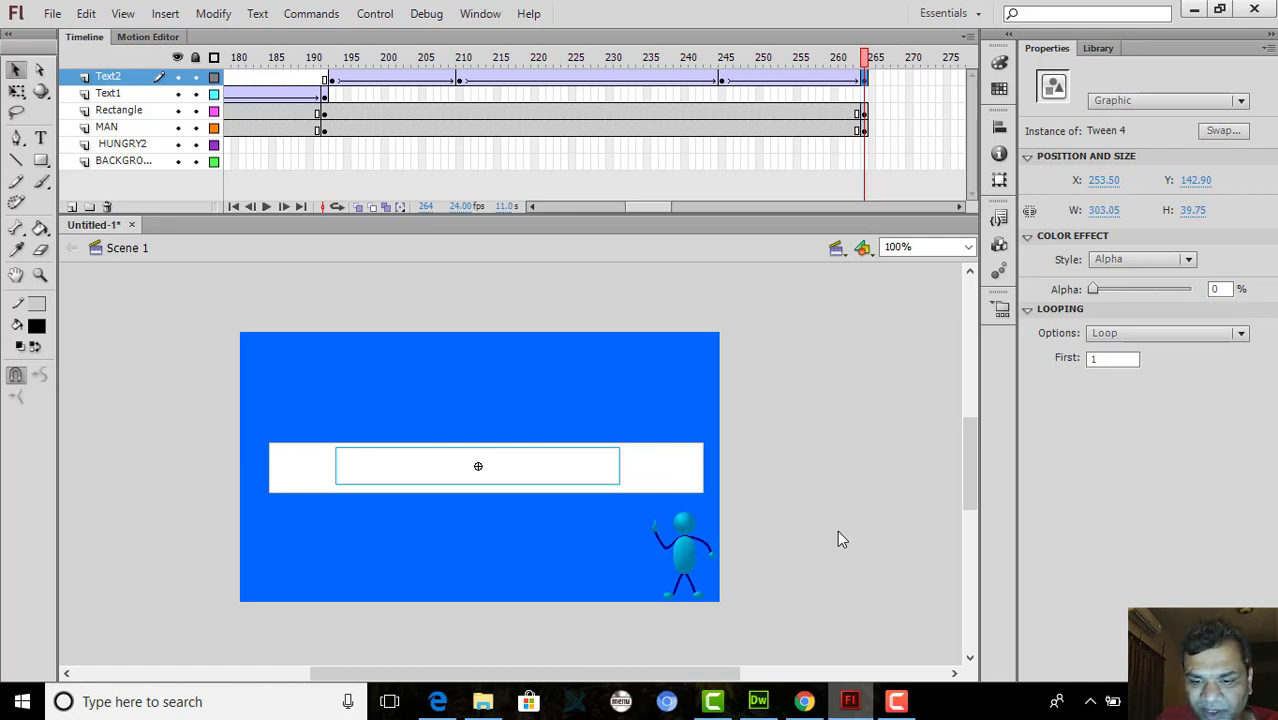
Consult the logo requirements in the exam paper in Edge, and add a new layer named logo above Text2 in Flash
click(437, 703)
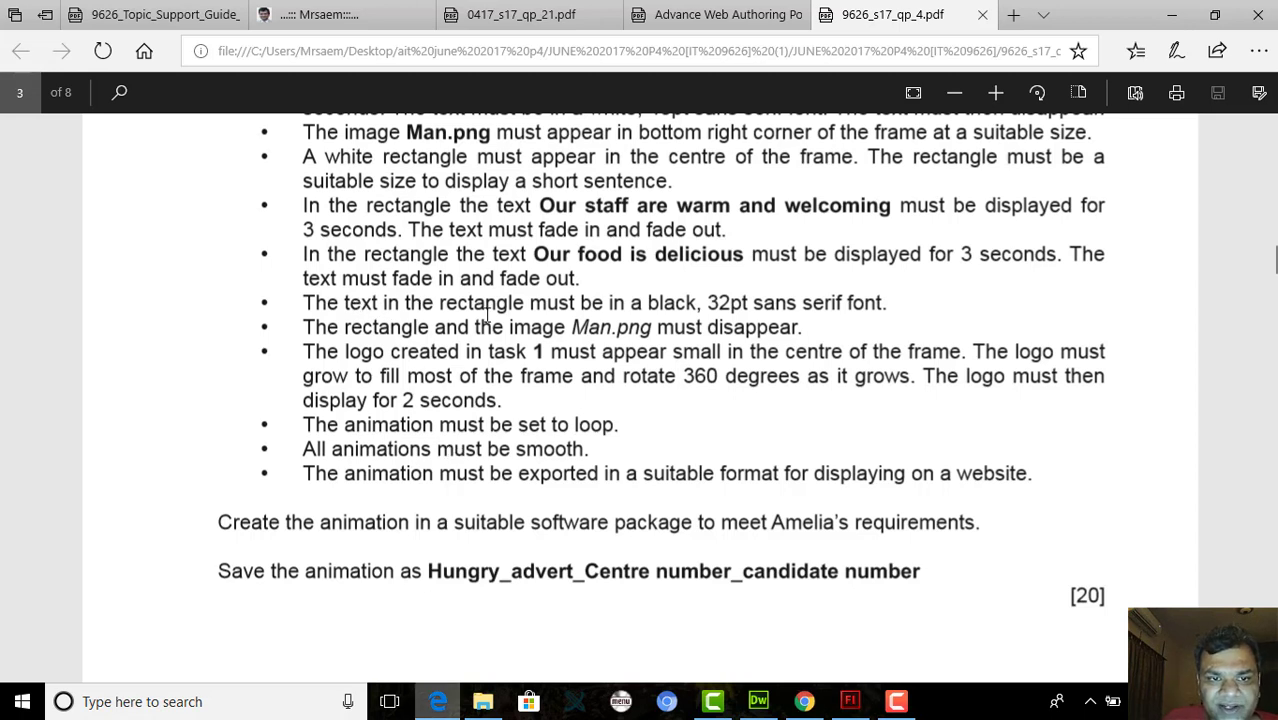
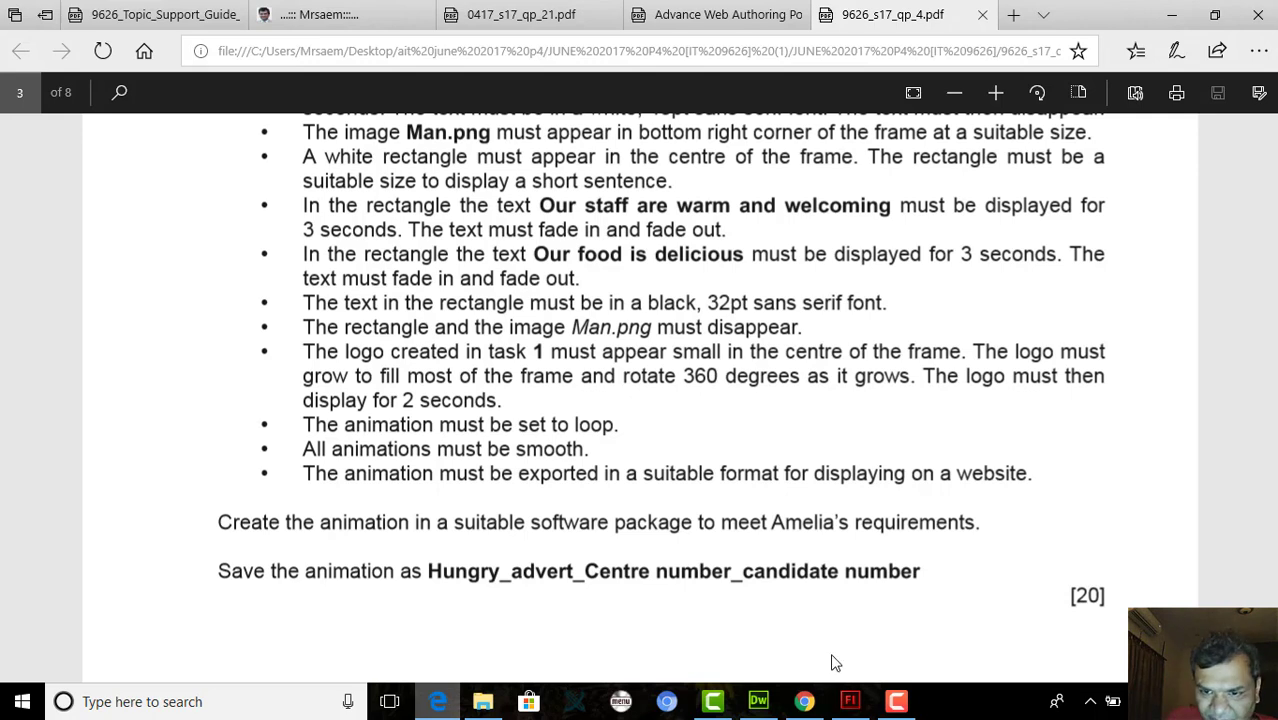
click(866, 708)
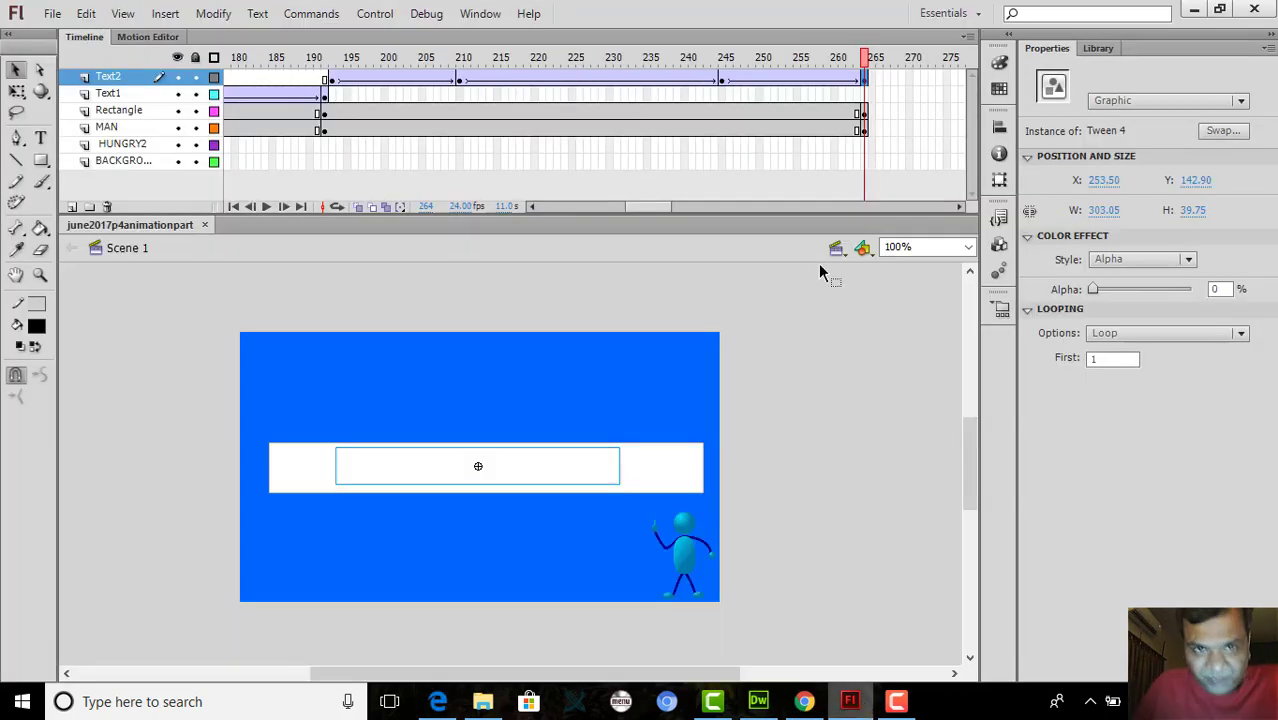
click(72, 207)
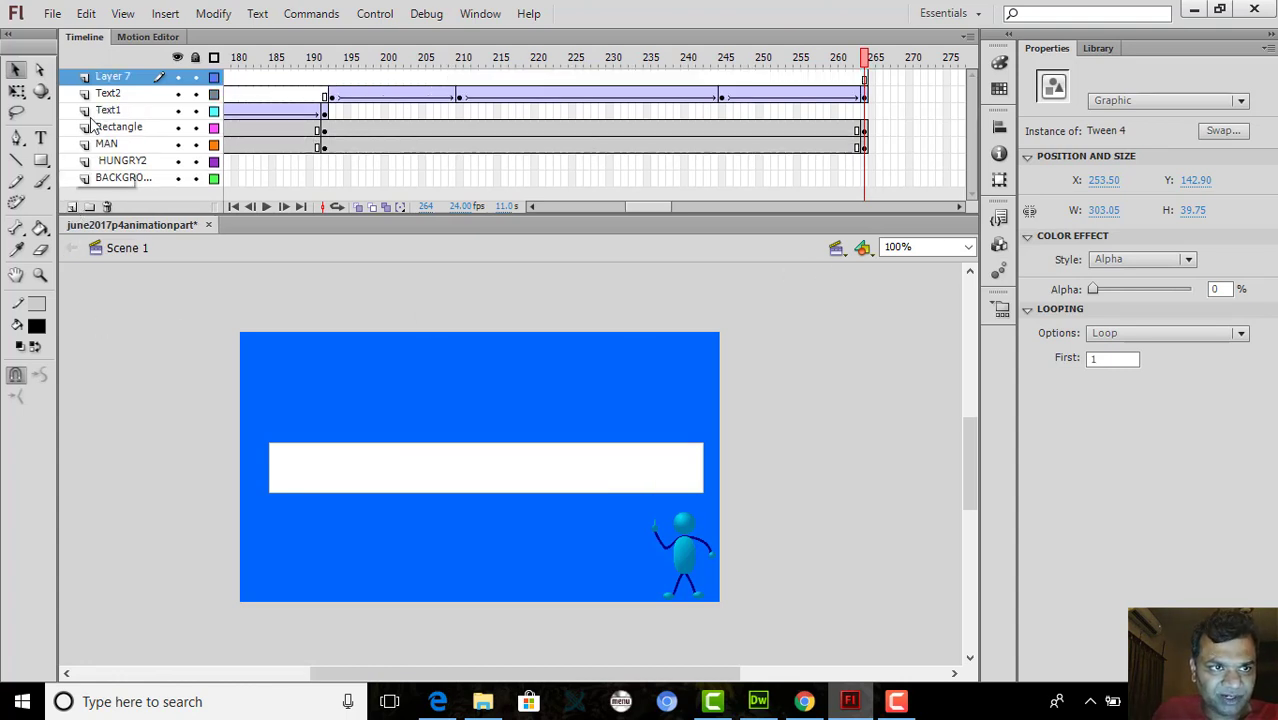
click(122, 78)
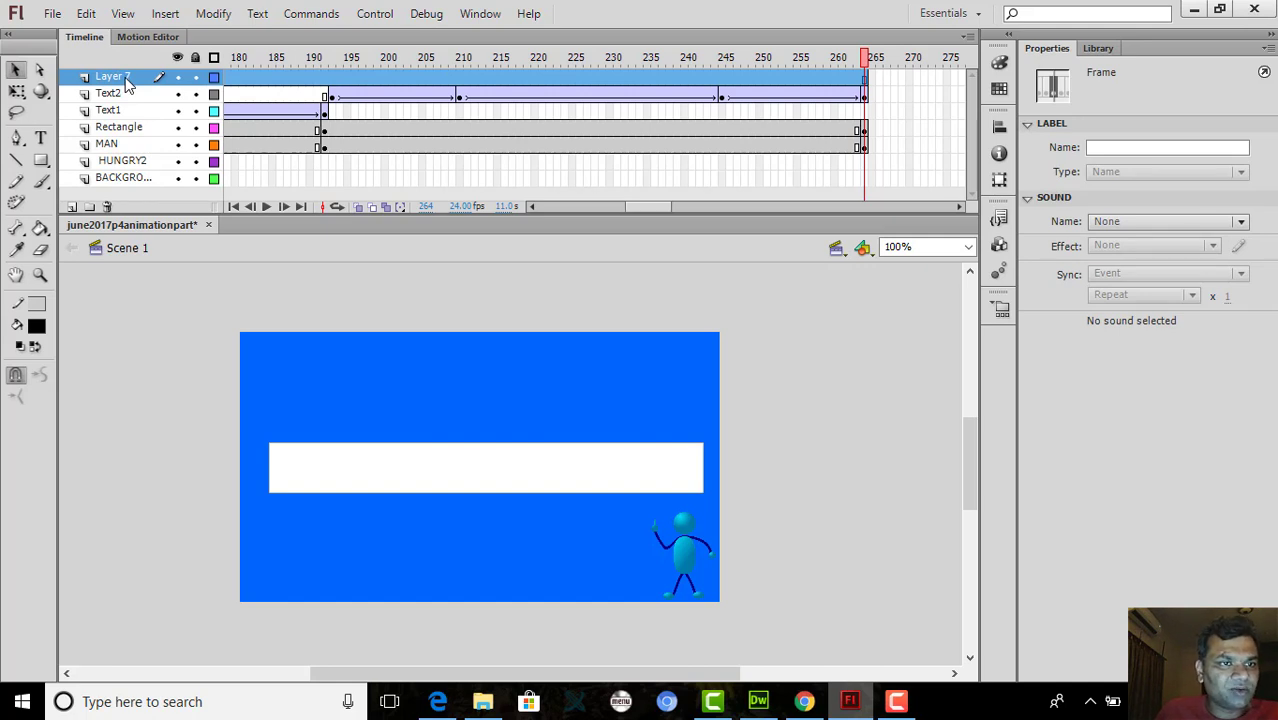
double_click(125, 80)
text(logo)
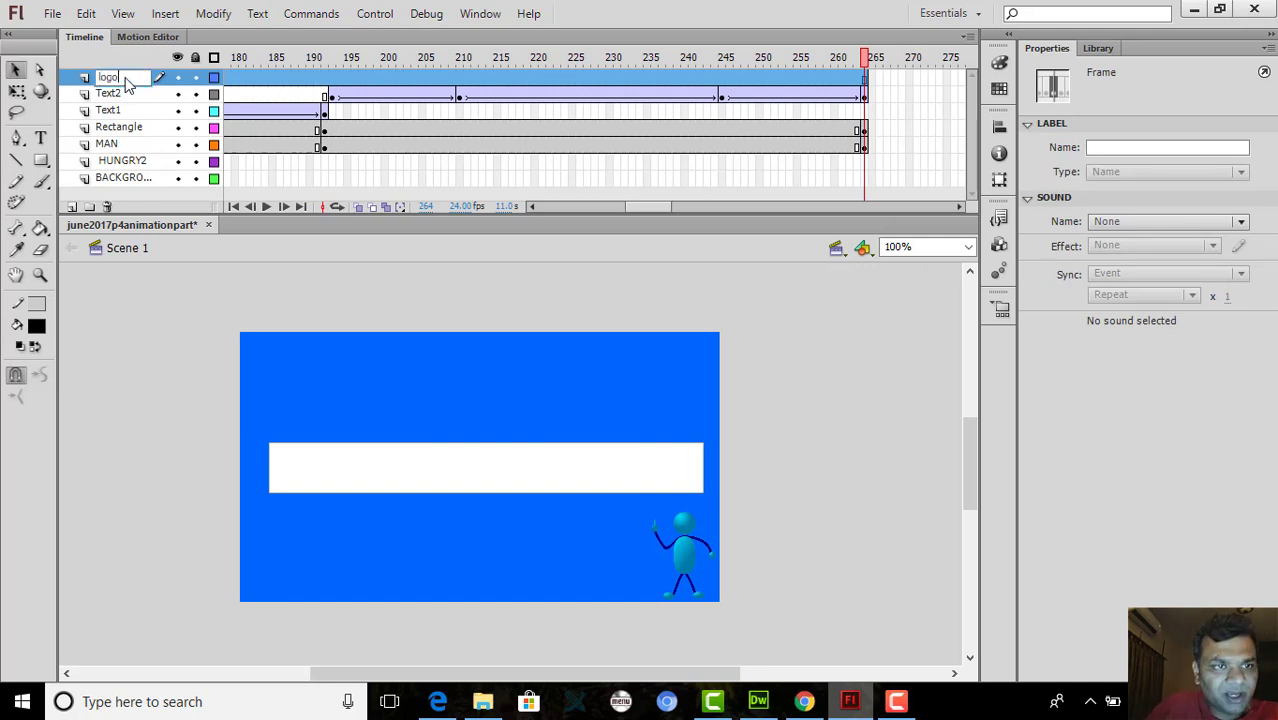
Insert a keyframe at frame 265 on the logo layer
click(958, 206)
click(718, 78)
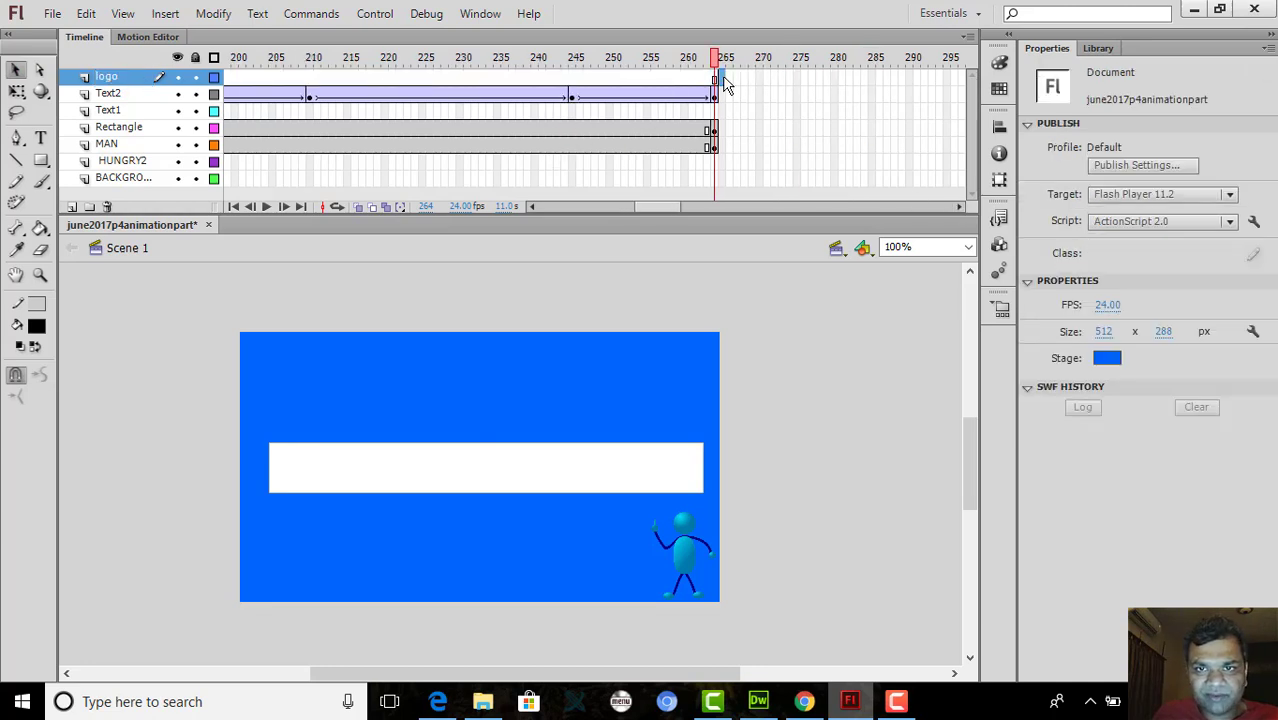
right_click(724, 80)
click(787, 205)
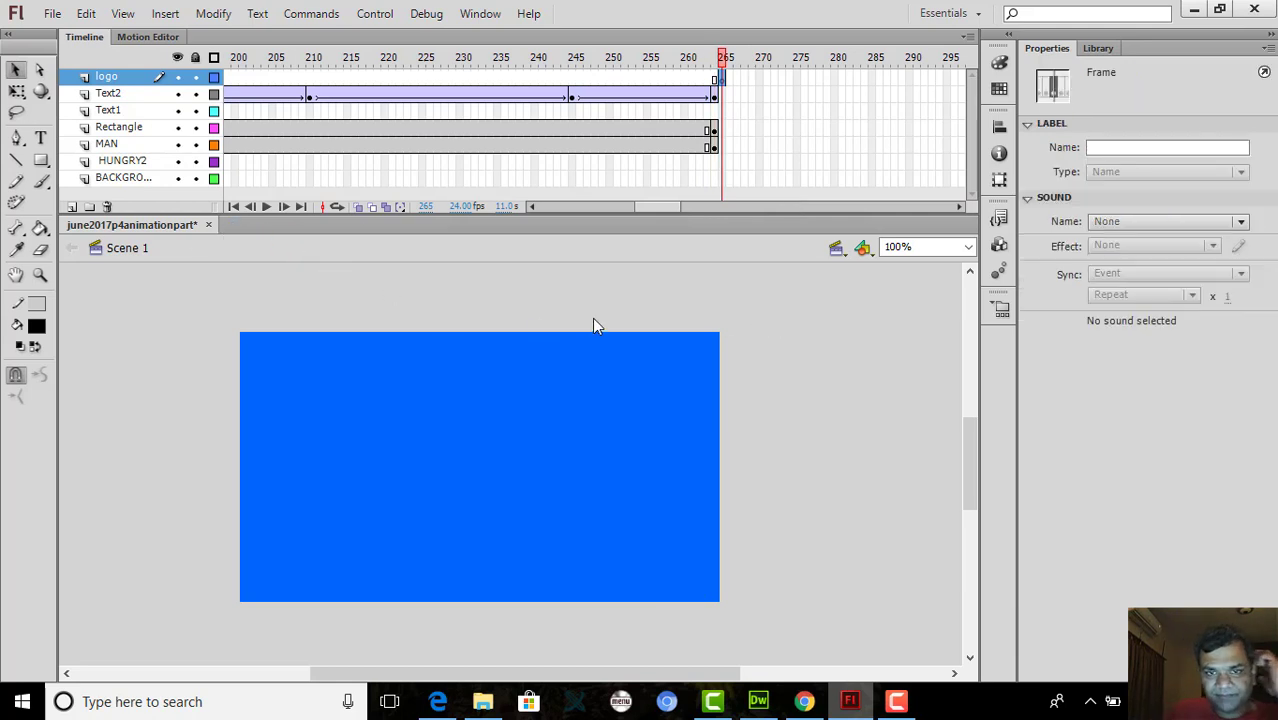
Import the image "AIT animations with LGS 1a1" from the Desktop onto the stage as the logo
key(ctrl+r)
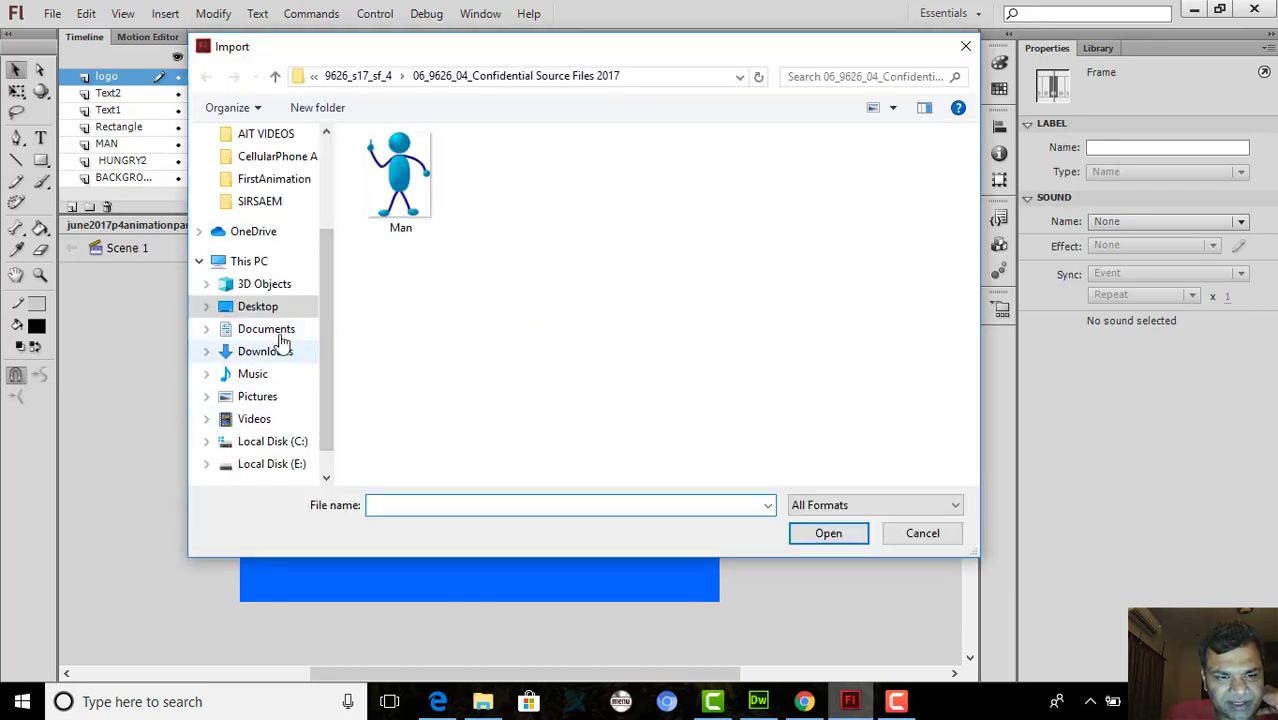
click(267, 314)
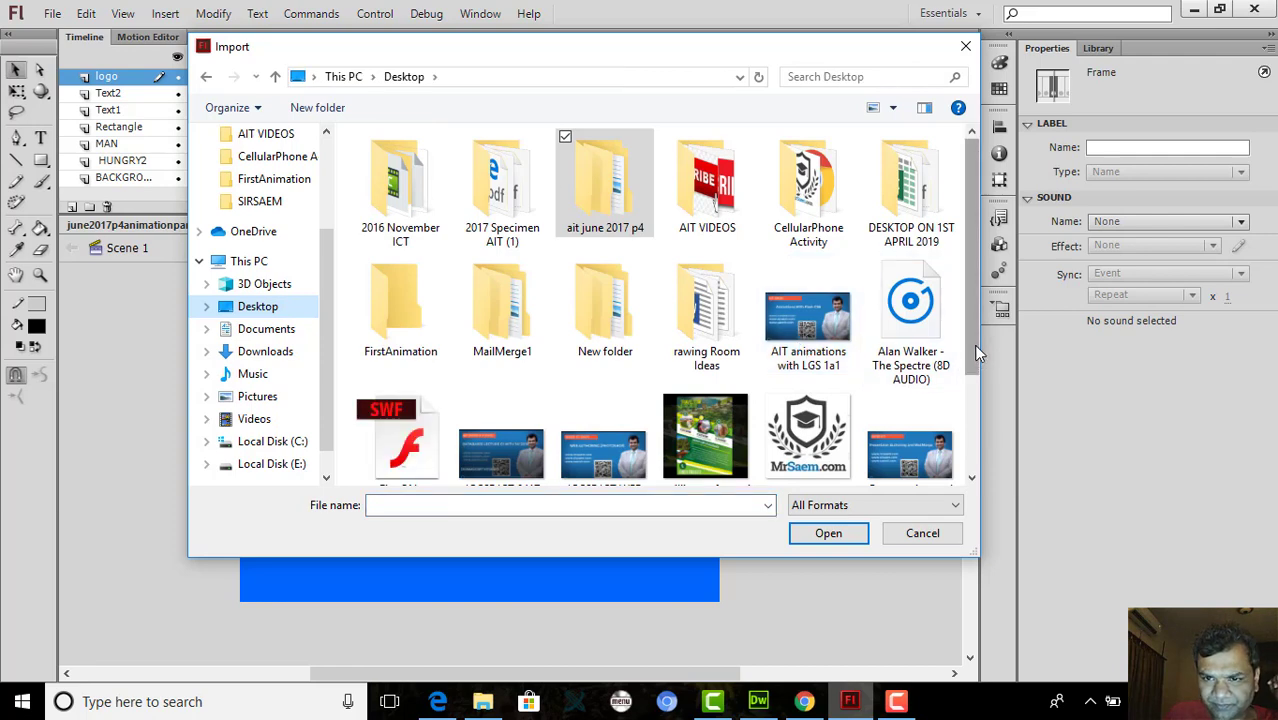
drag(973, 346, 971, 378)
key(Escape)
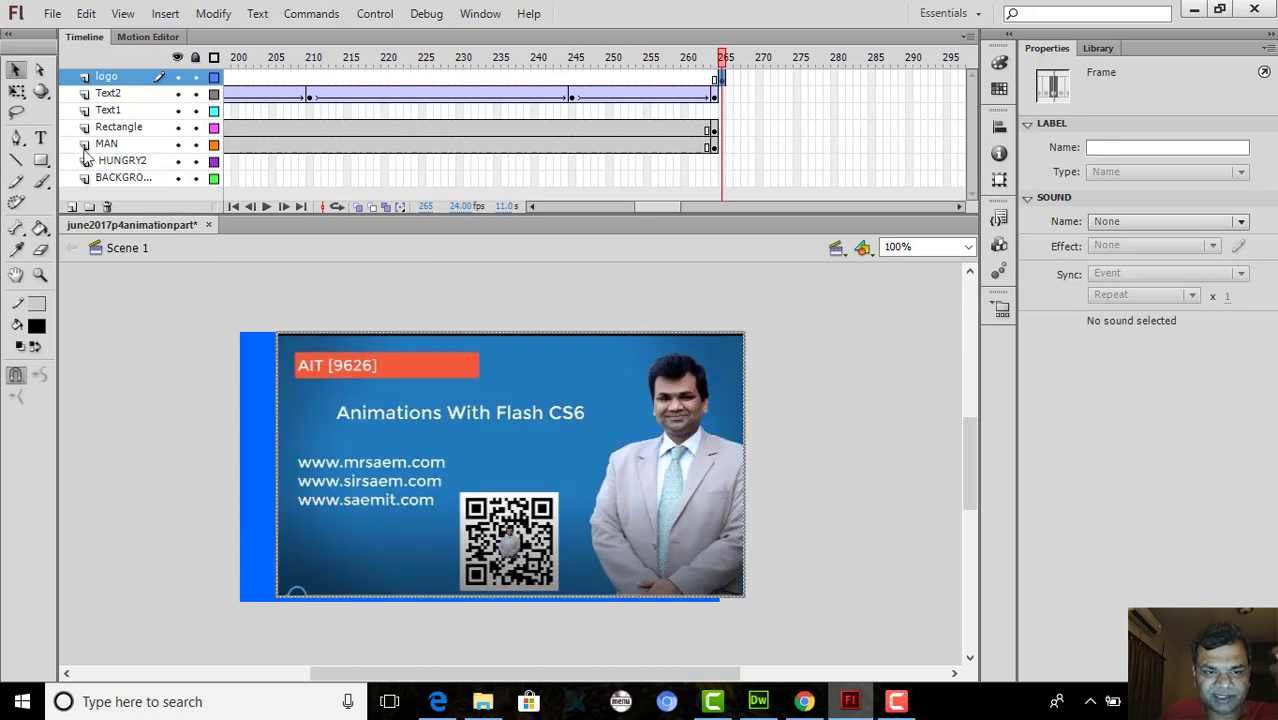
Scale the imported logo at frame 265 to about 74 by 42 px and position it near the centre of the stage
click(17, 90)
click(605, 495)
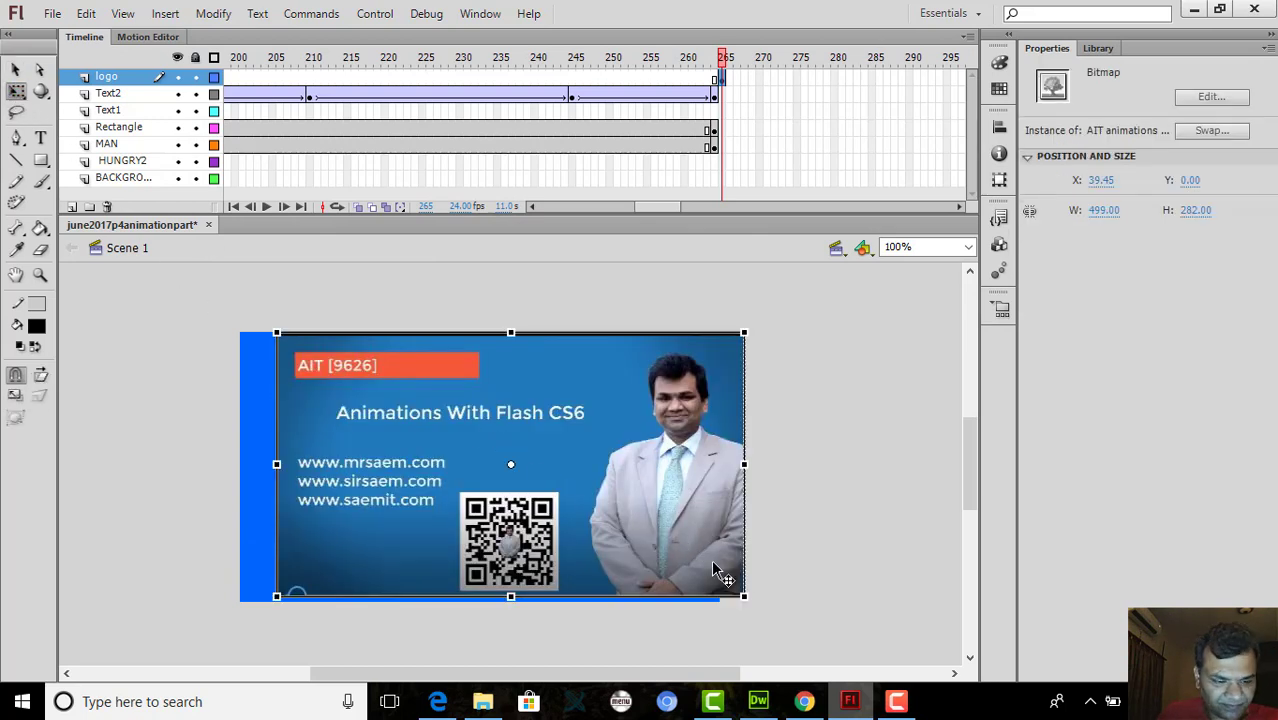
drag(744, 595, 566, 489)
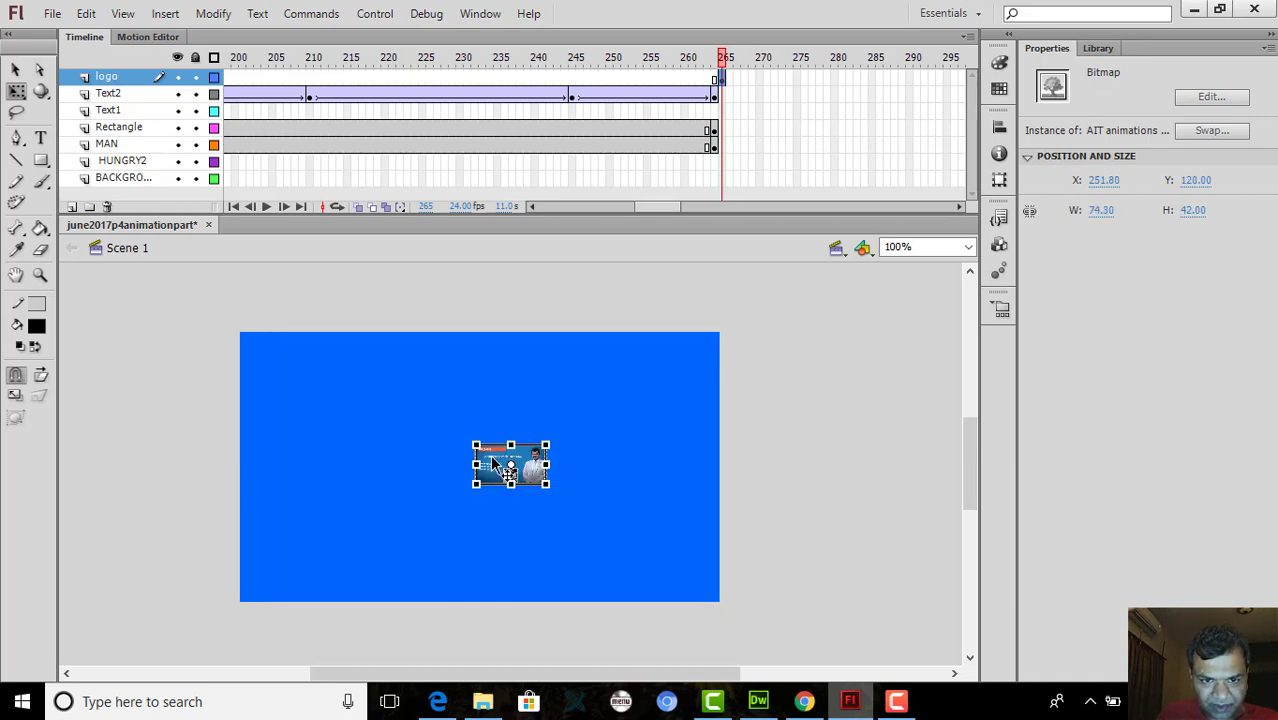
drag(493, 466, 445, 461)
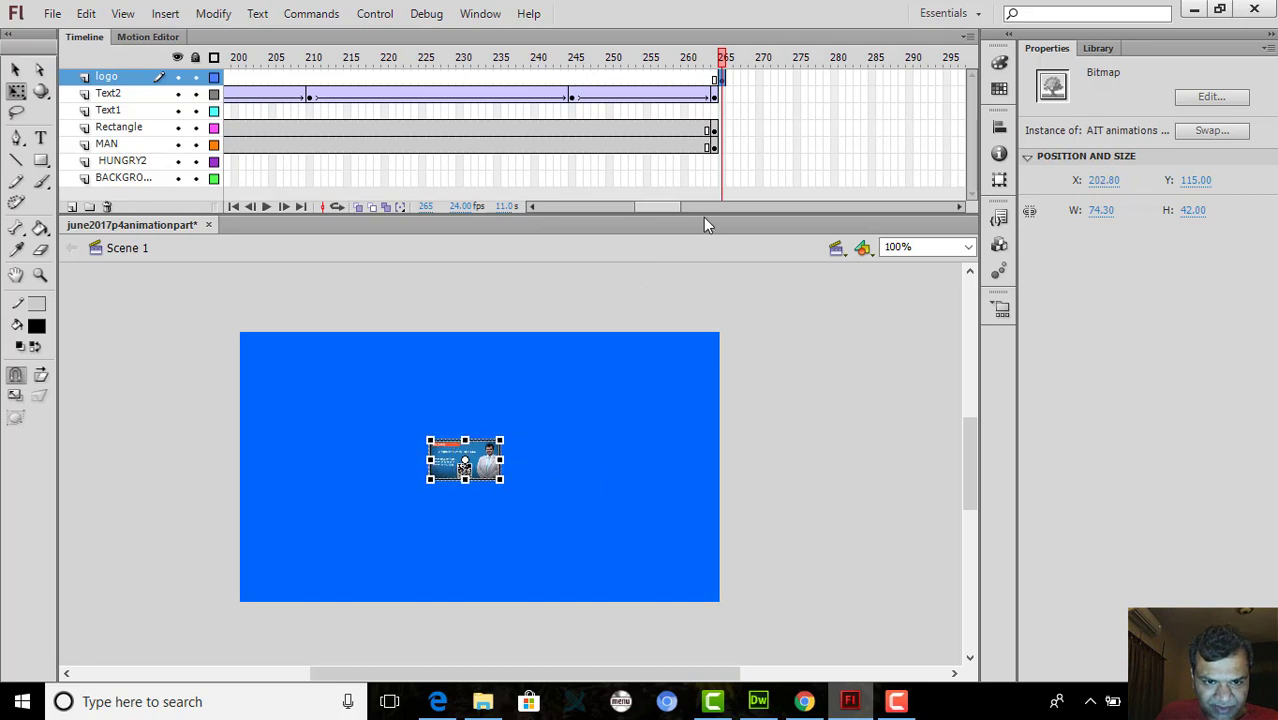
Add an end keyframe at frame 312 on the logo layer and create a classic tween to it from frame 265
drag(671, 207, 684, 208)
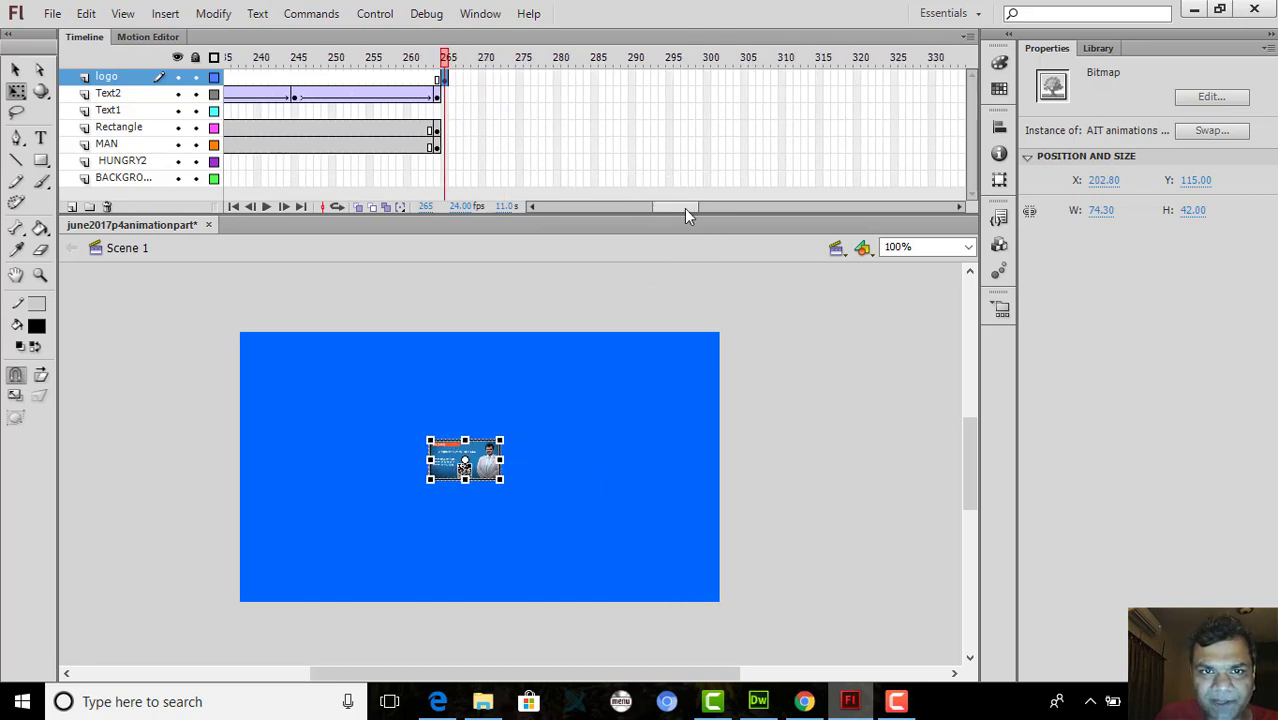
right_click(781, 78)
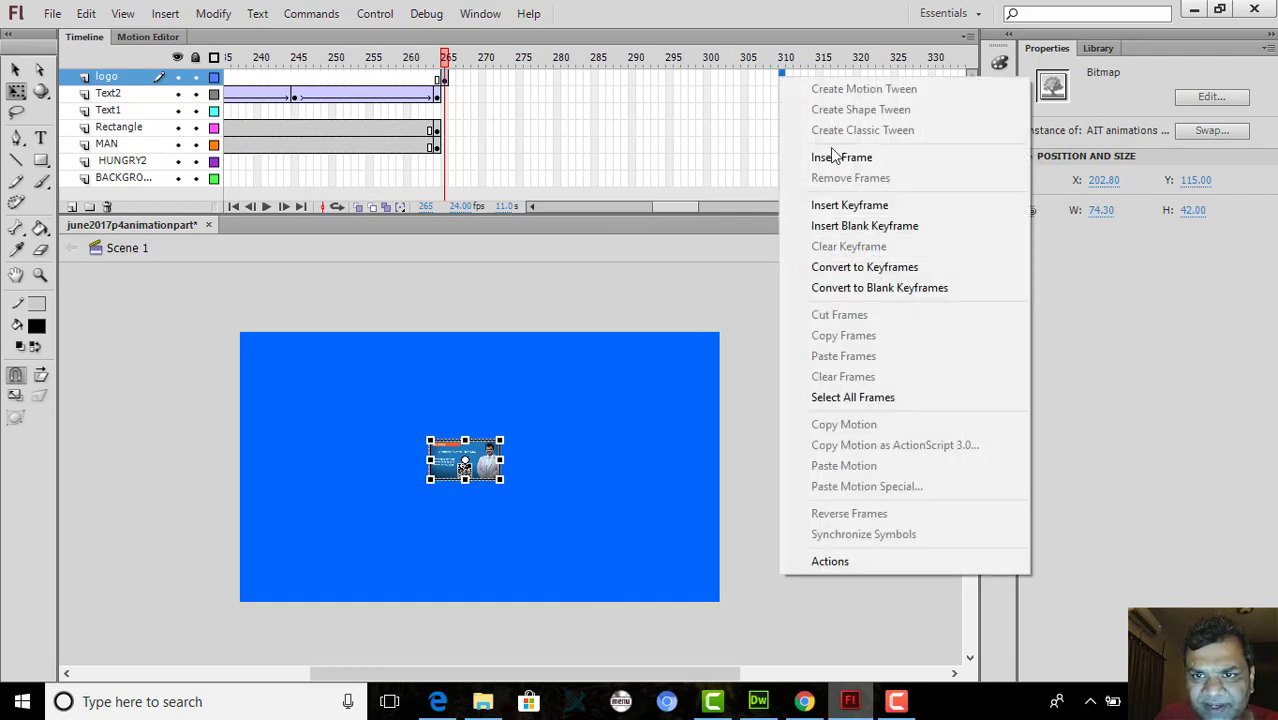
click(783, 79)
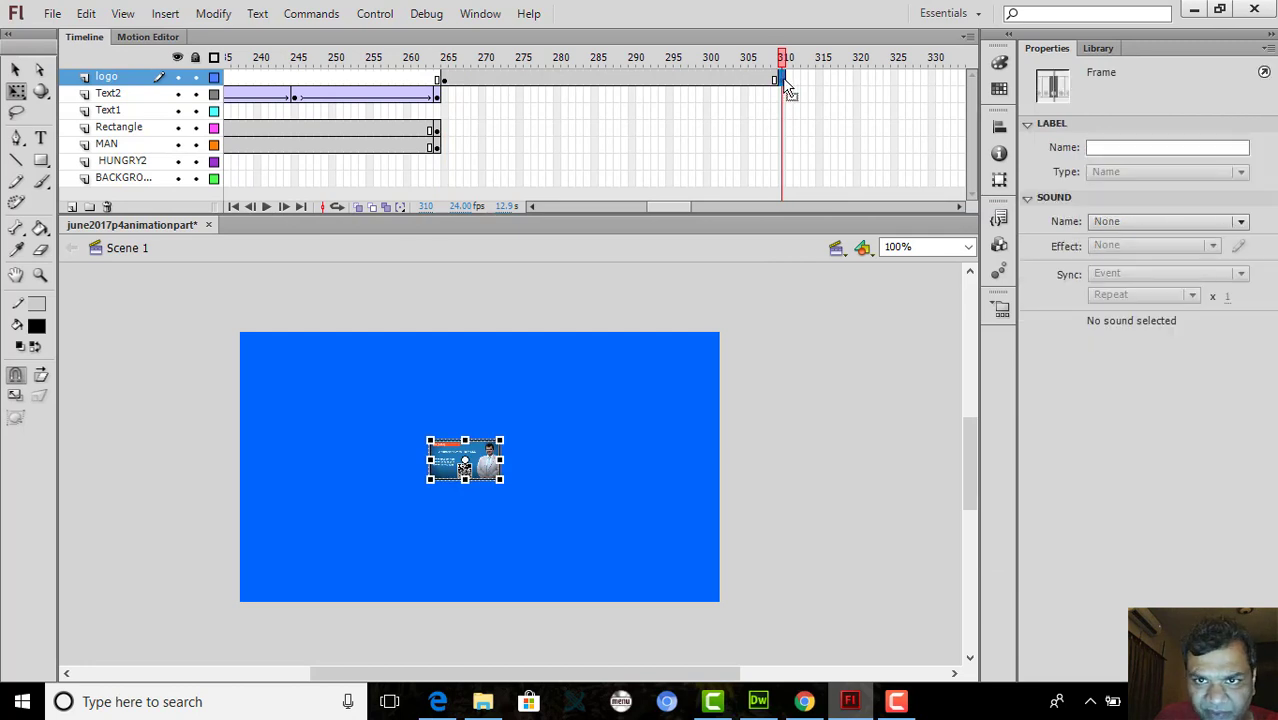
click(789, 79)
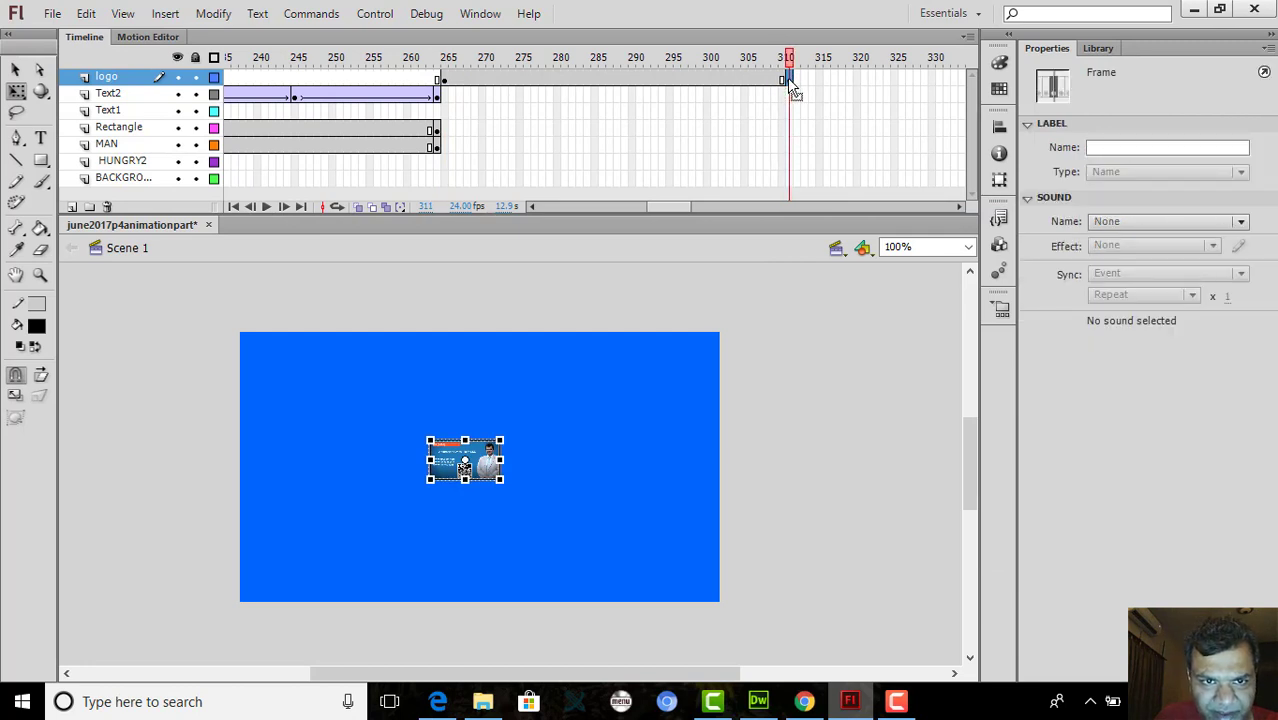
drag(790, 82, 799, 86)
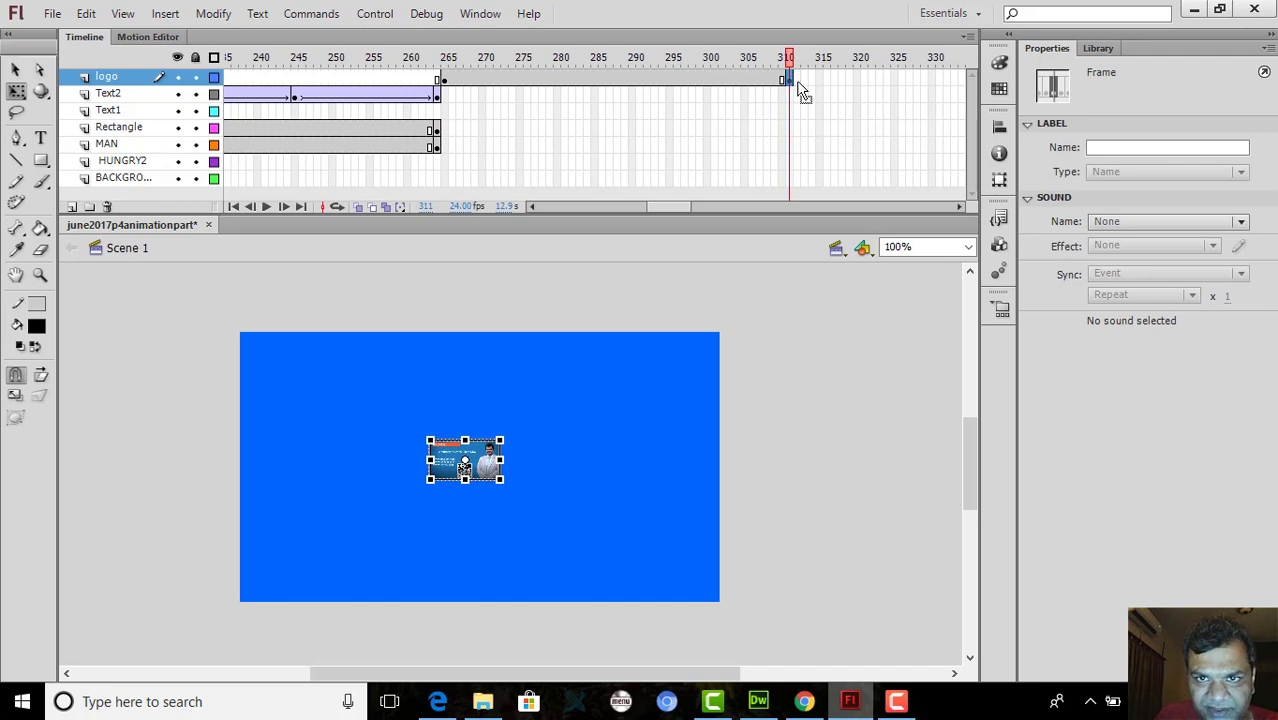
right_click(792, 85)
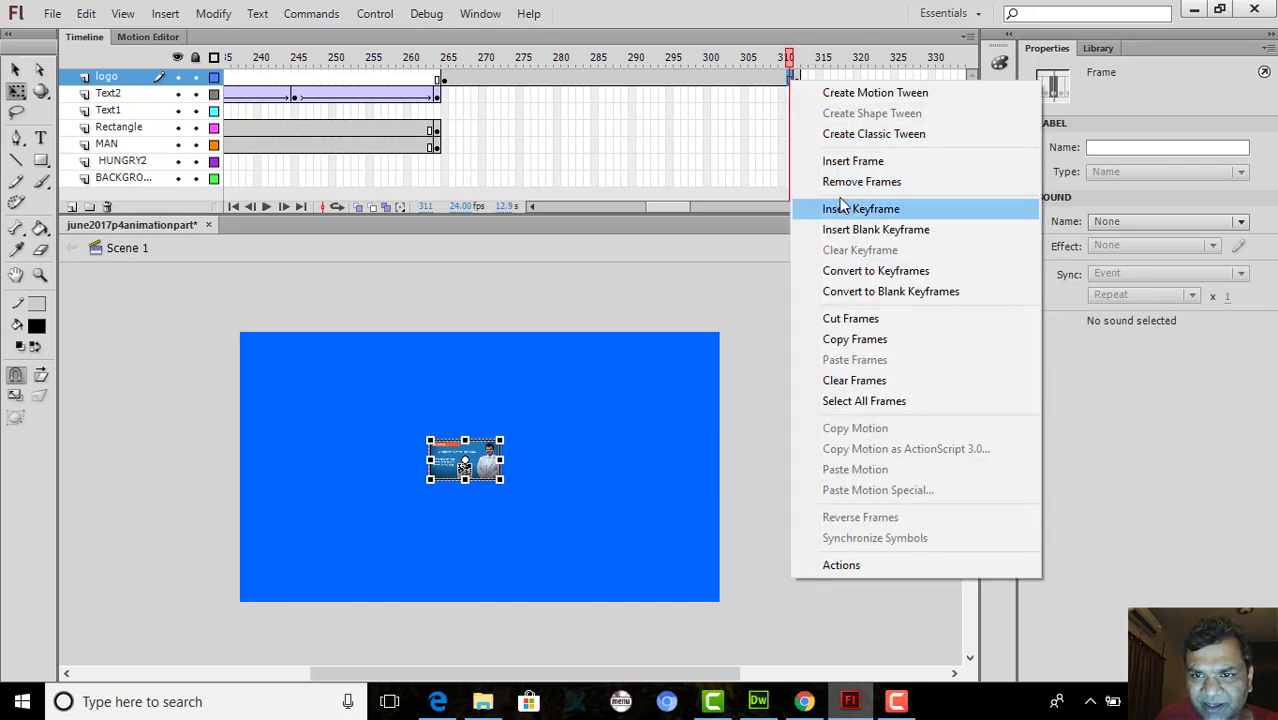
click(846, 134)
right_click(797, 82)
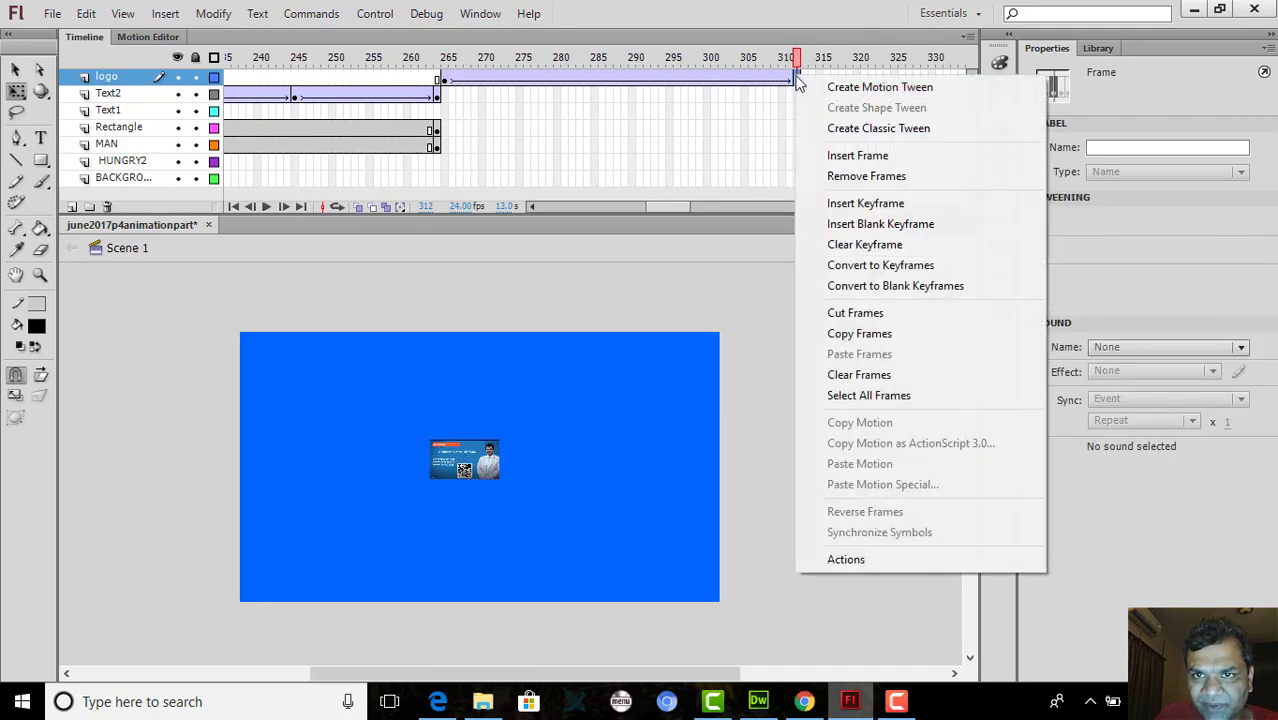
click(829, 128)
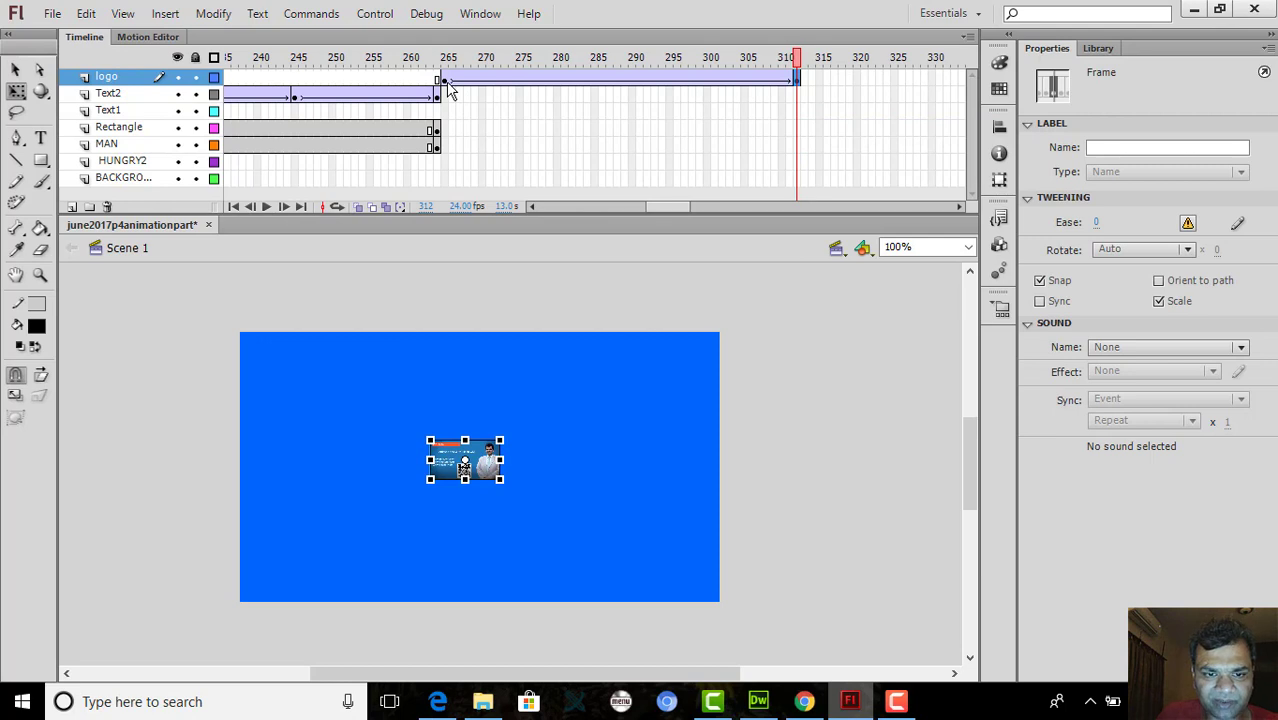
Insert keyframes at frames 277, 290 and 300 within the logo layer's classic tween
click(538, 87)
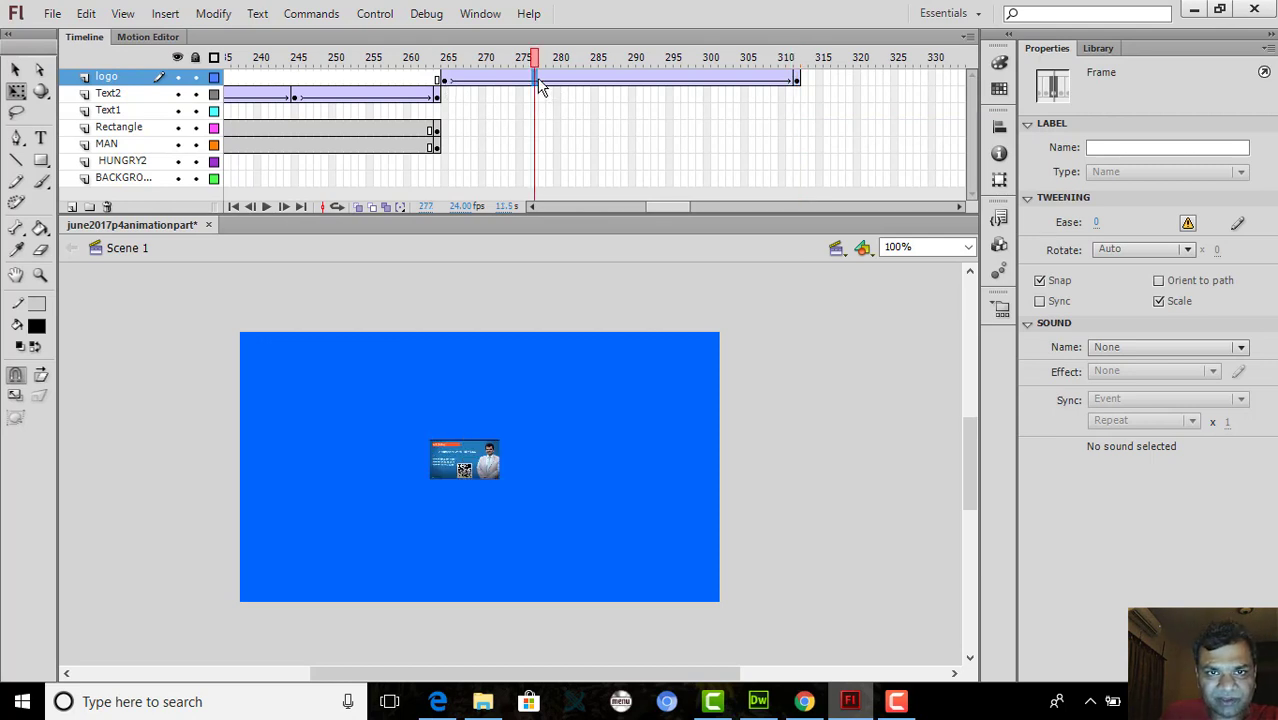
right_click(538, 87)
click(585, 208)
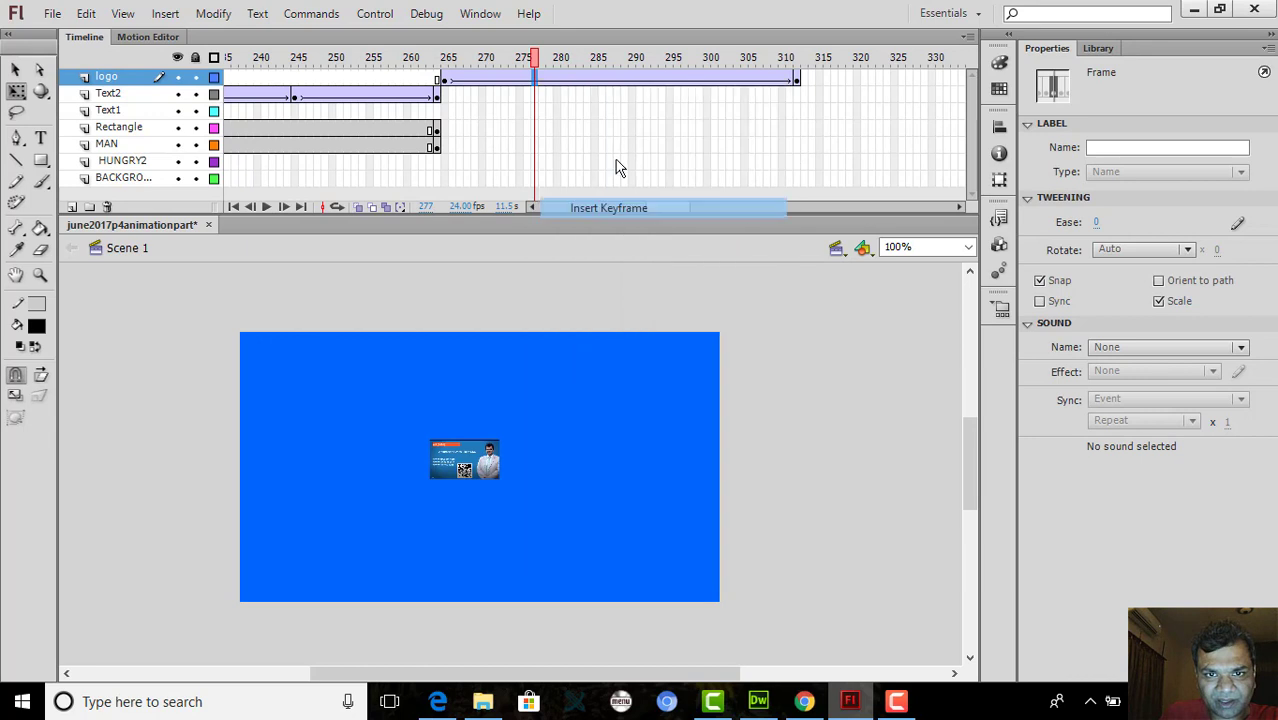
click(633, 82)
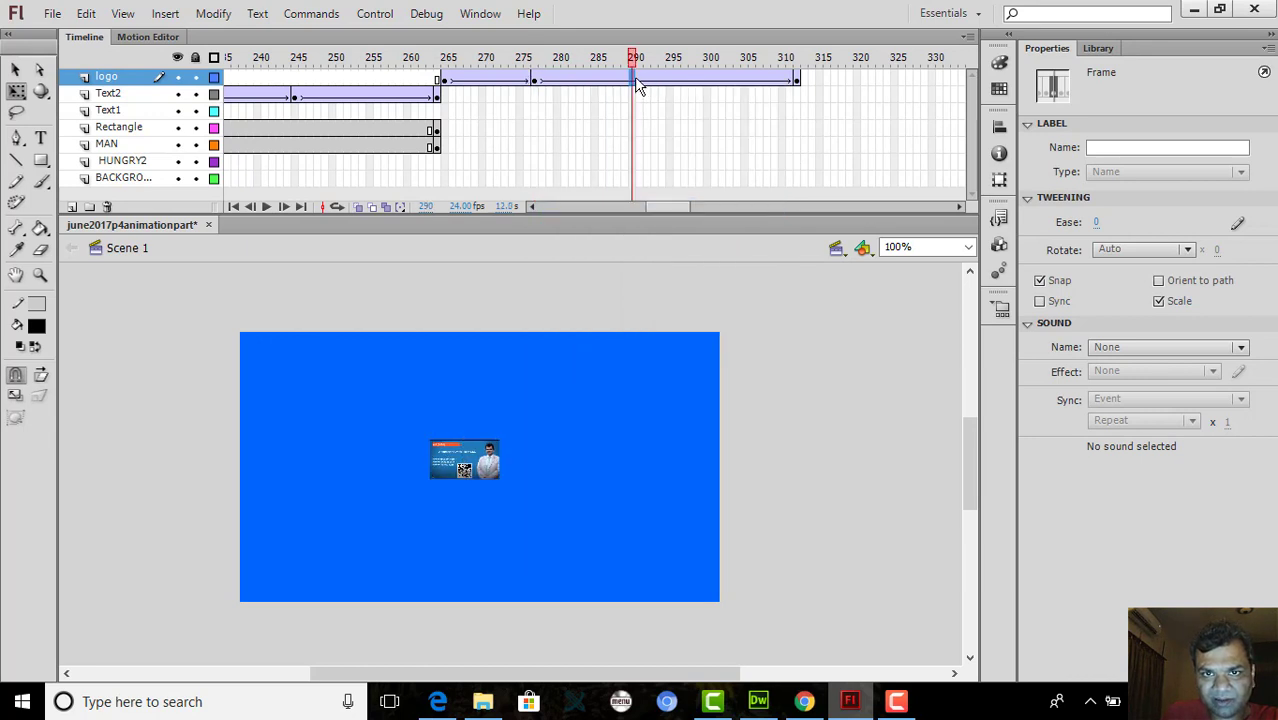
right_click(634, 80)
click(682, 206)
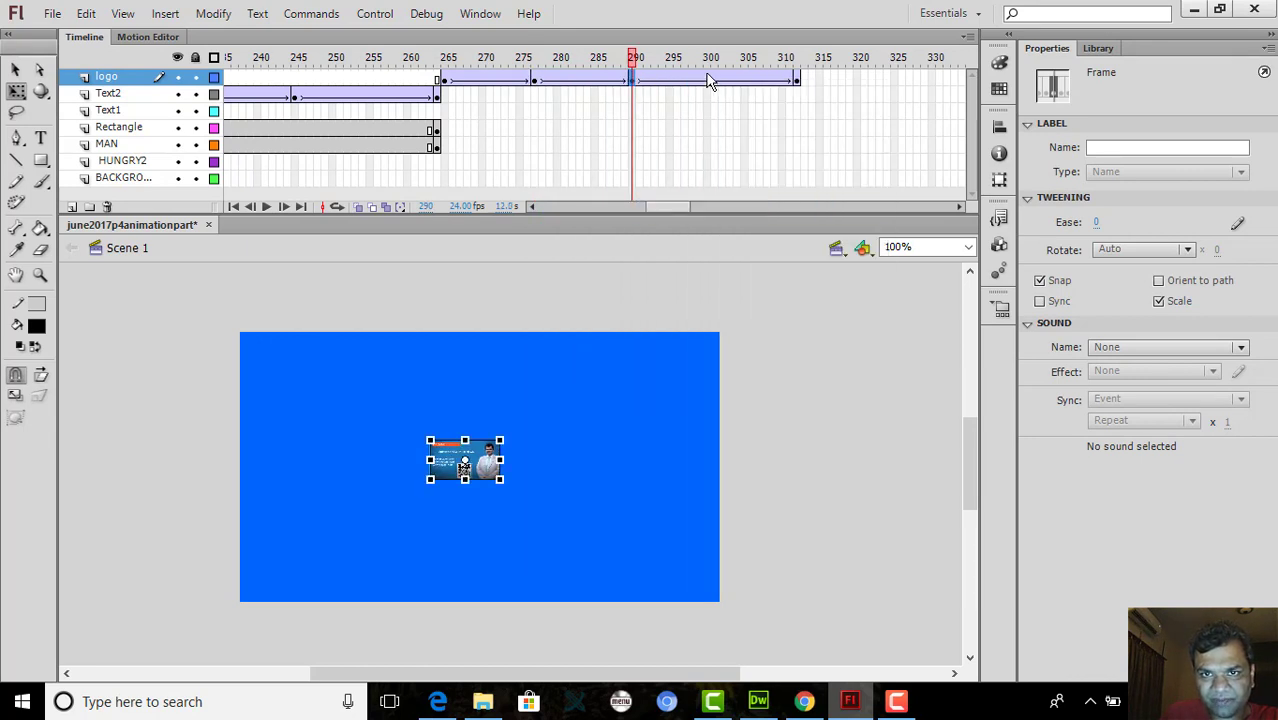
click(708, 80)
right_click(707, 78)
click(771, 203)
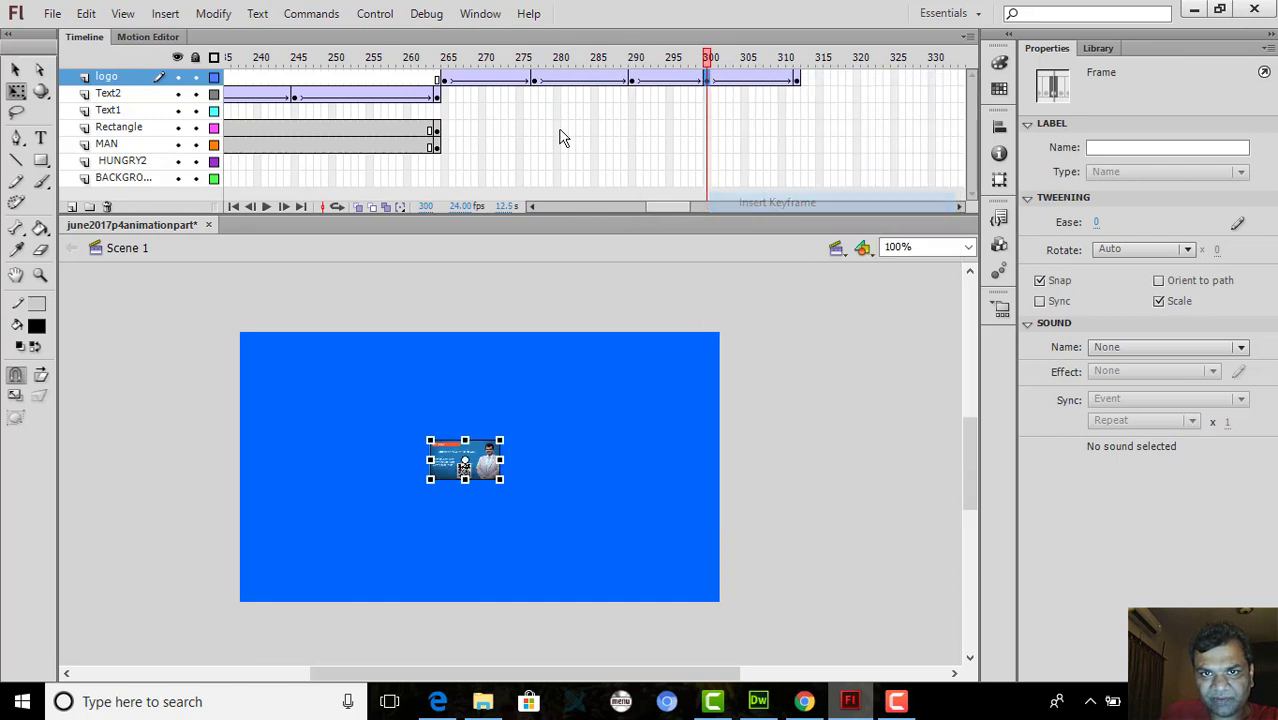
Rotate the logo clockwise by 90° at frame 277, 180° at frame 290 and 270° at frame 300
click(535, 77)
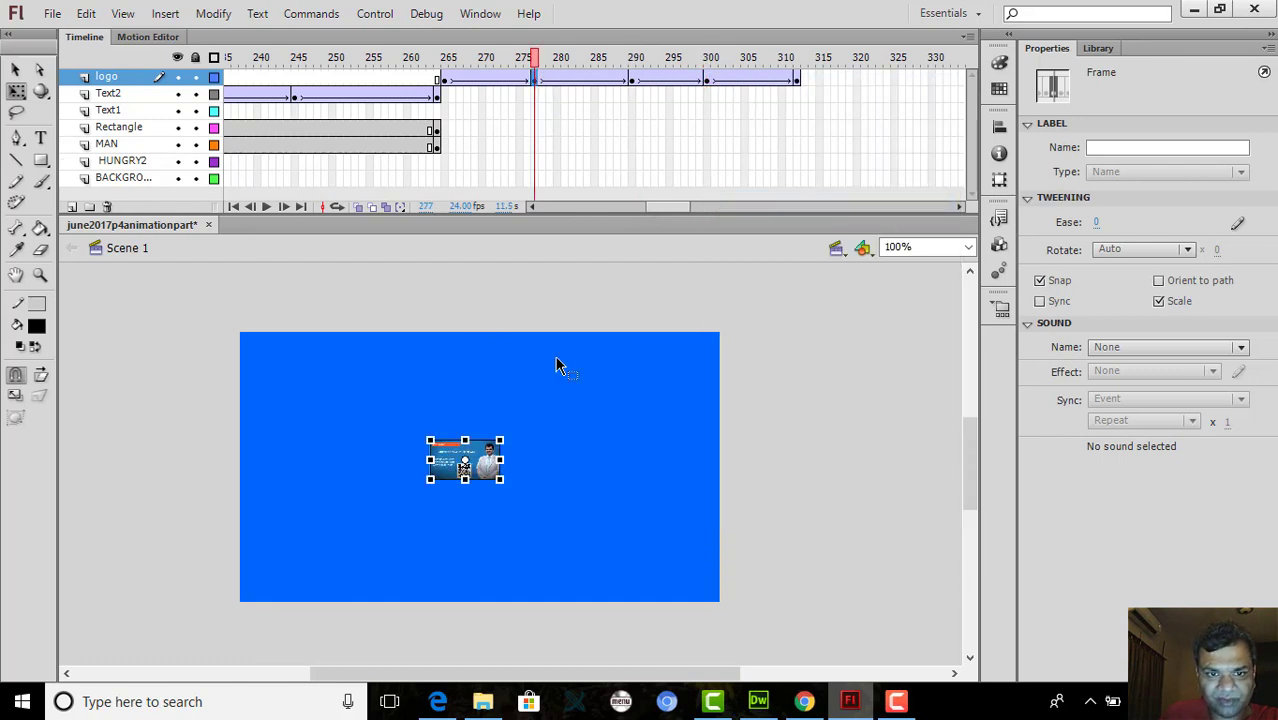
click(509, 440)
drag(510, 440, 485, 505)
click(631, 80)
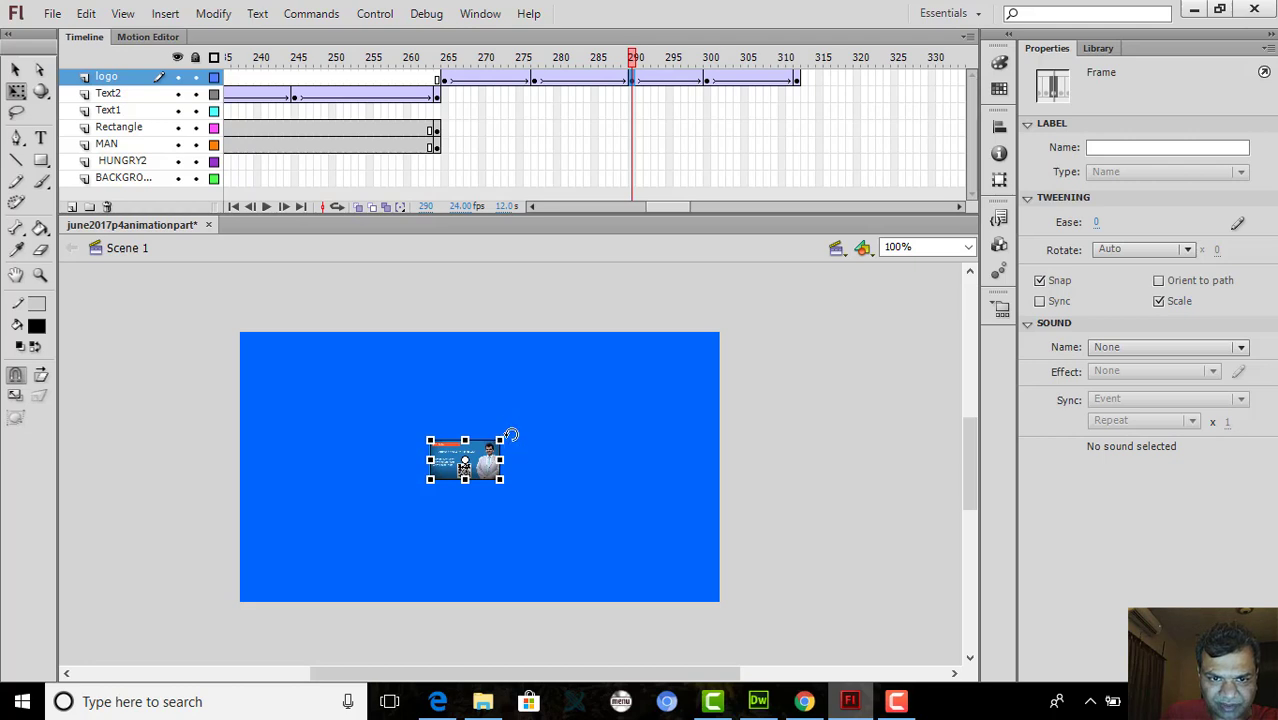
drag(501, 478, 432, 444)
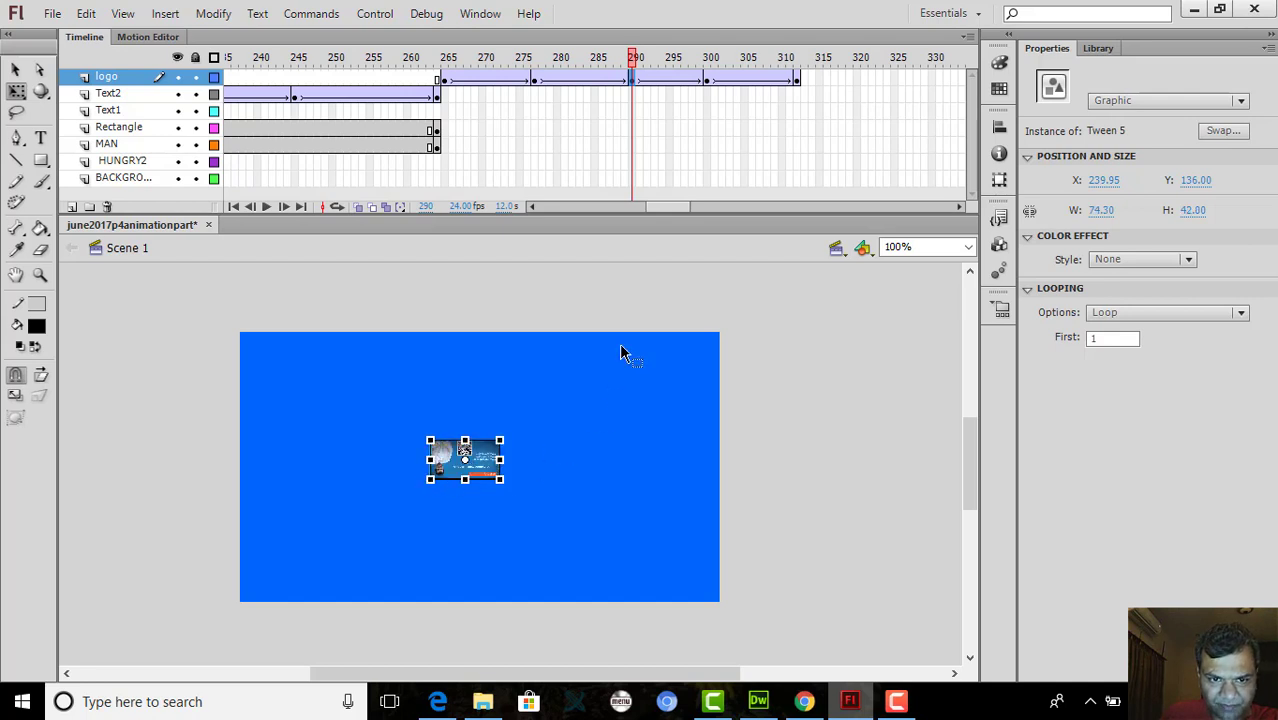
click(709, 82)
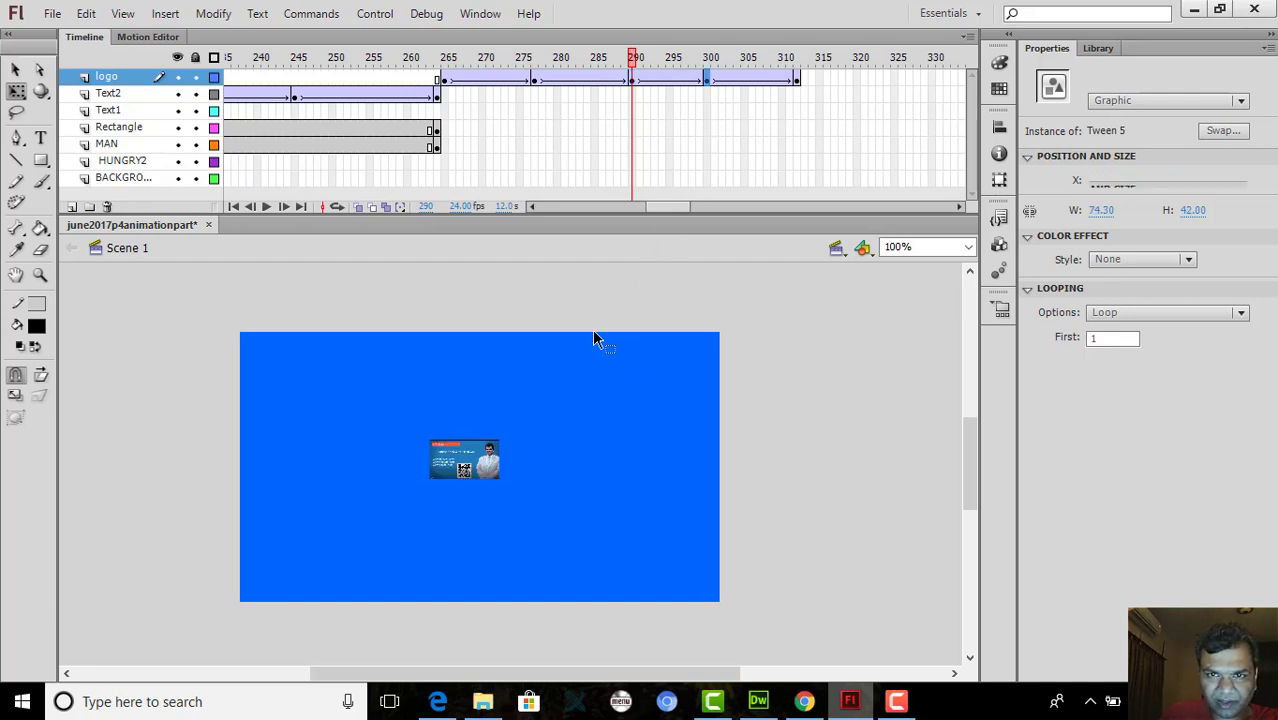
drag(502, 480, 441, 415)
Play the animation from frame 265 to preview the logo's rotation
click(797, 80)
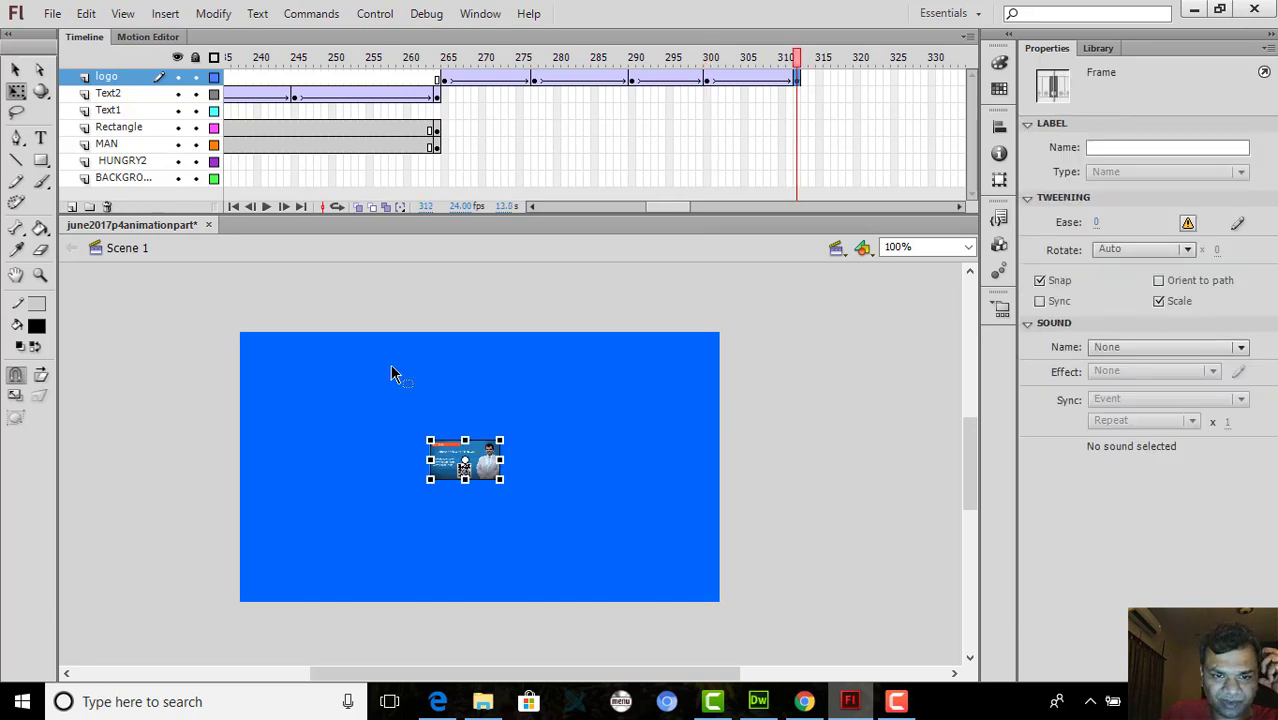
click(444, 81)
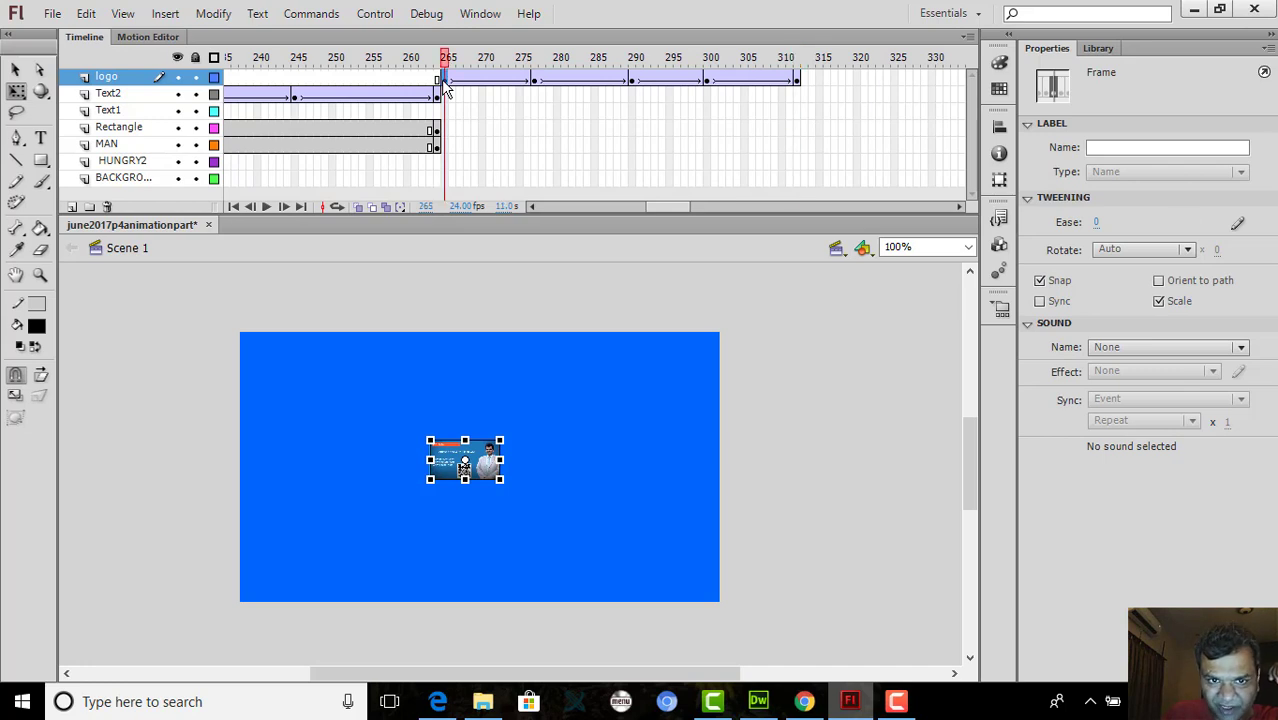
key(Return)
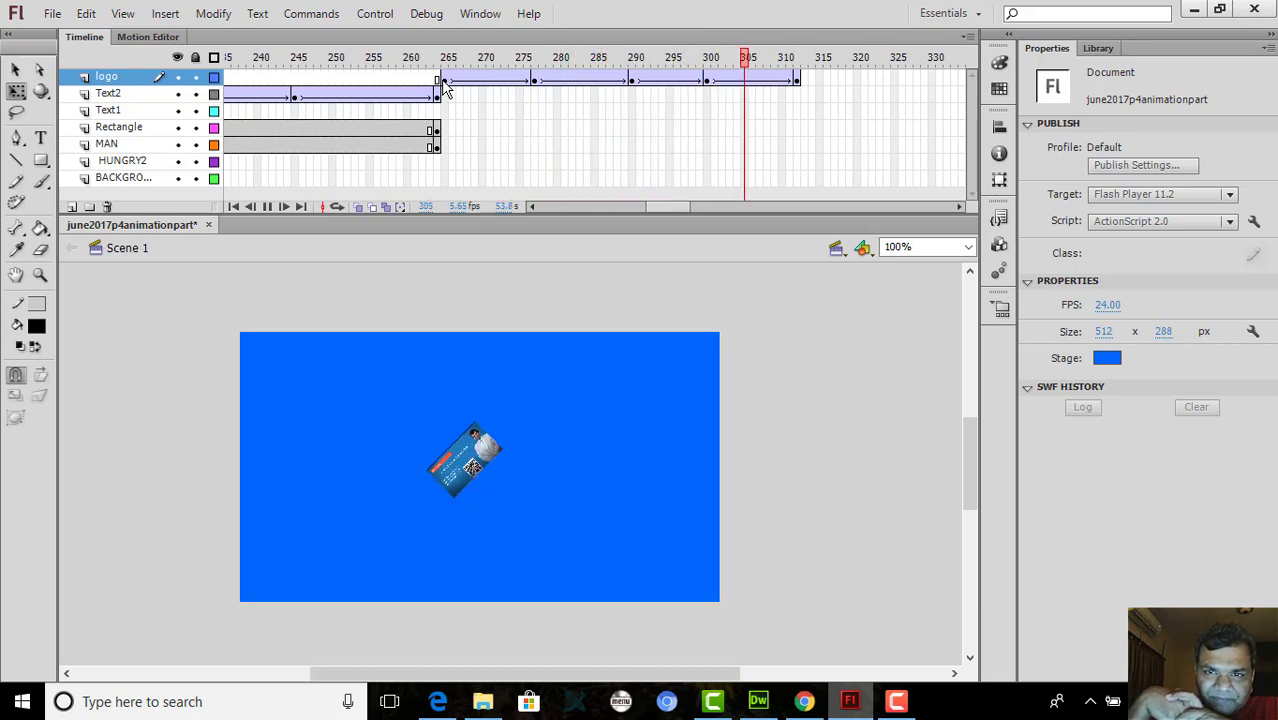
Enlarge the rotated logo to about 53 by 94 px at frame 277 and about 136 by 77 px at frame 290
click(537, 82)
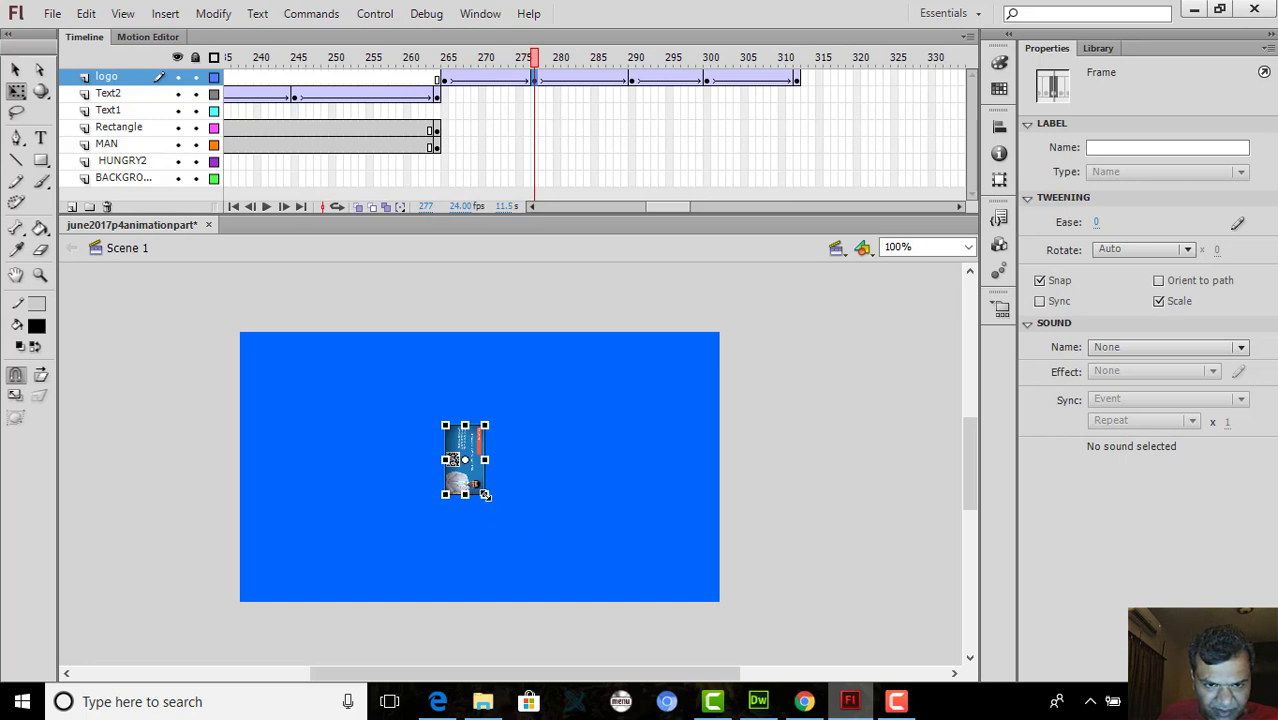
click(488, 501)
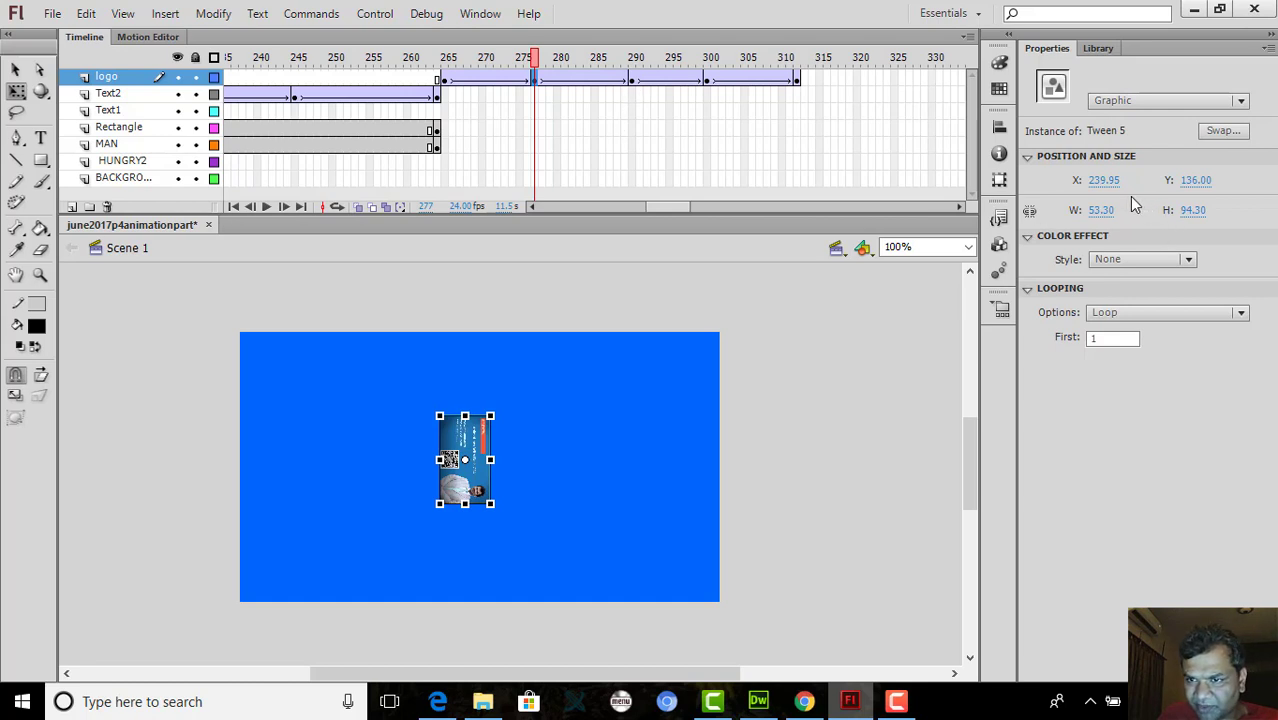
click(631, 79)
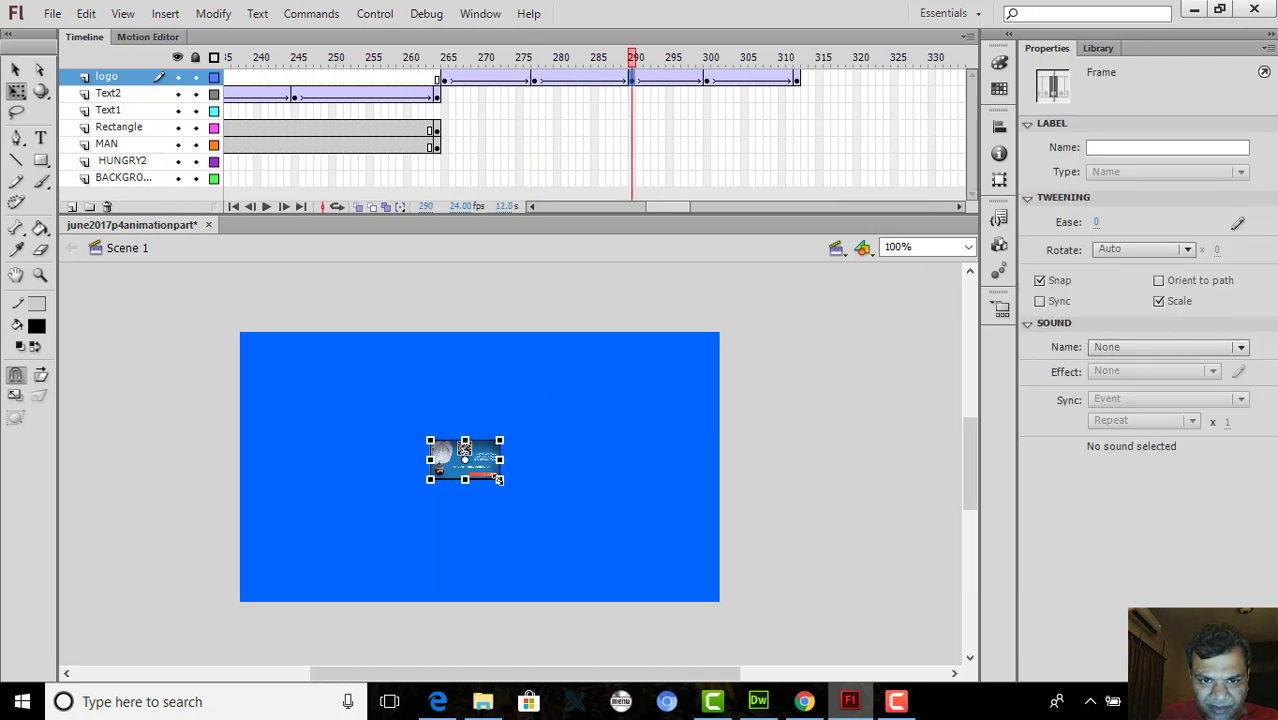
drag(502, 481, 527, 498)
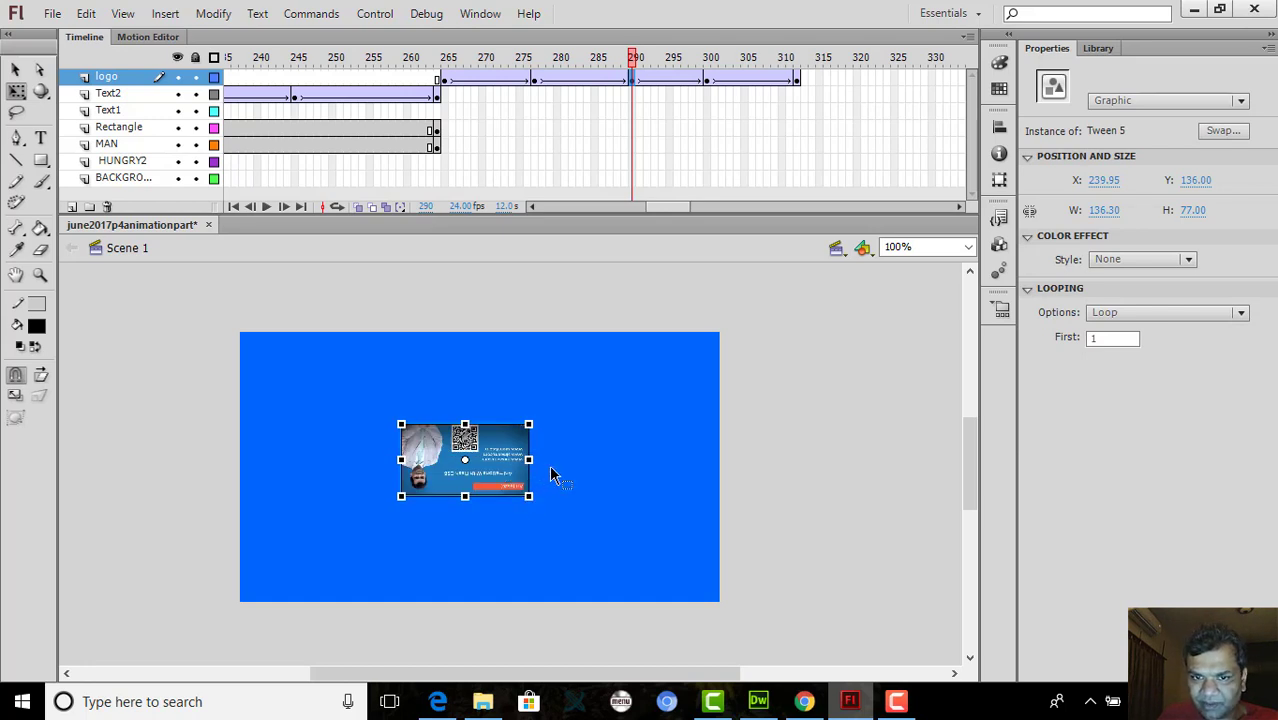
Compare the logo's width and height at the keyframes on frames 290 and 277
click(634, 78)
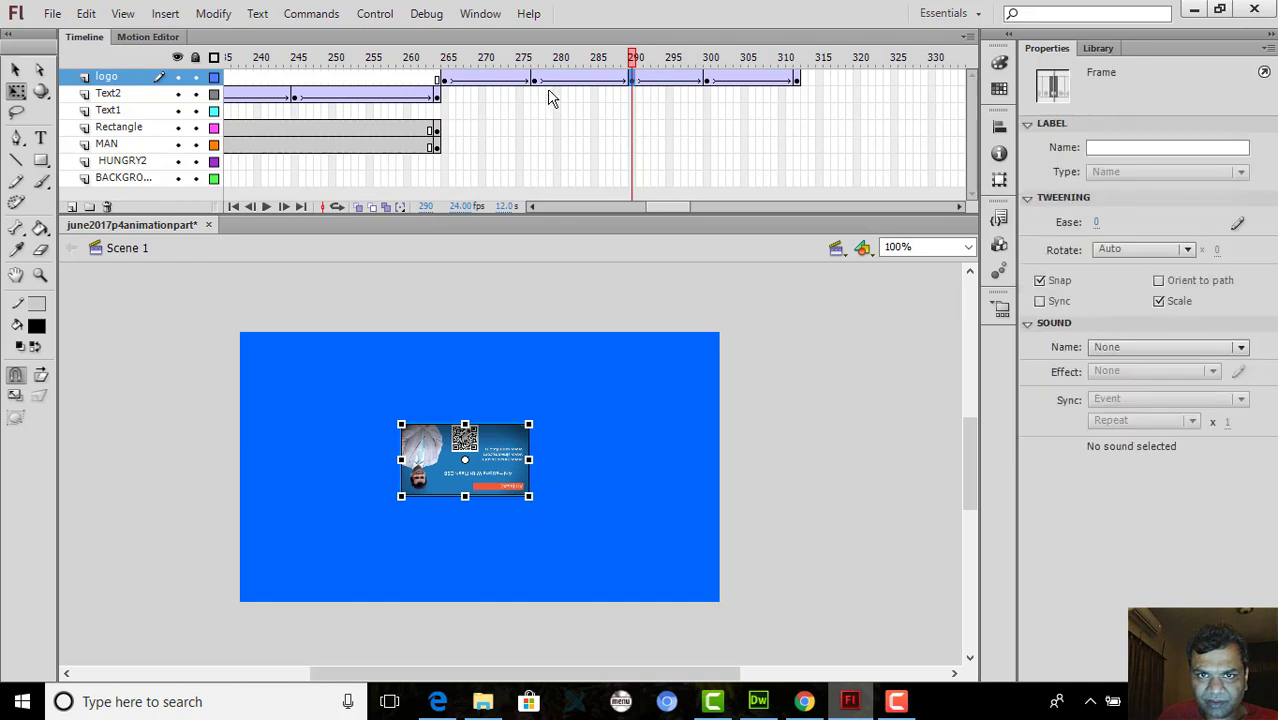
click(503, 474)
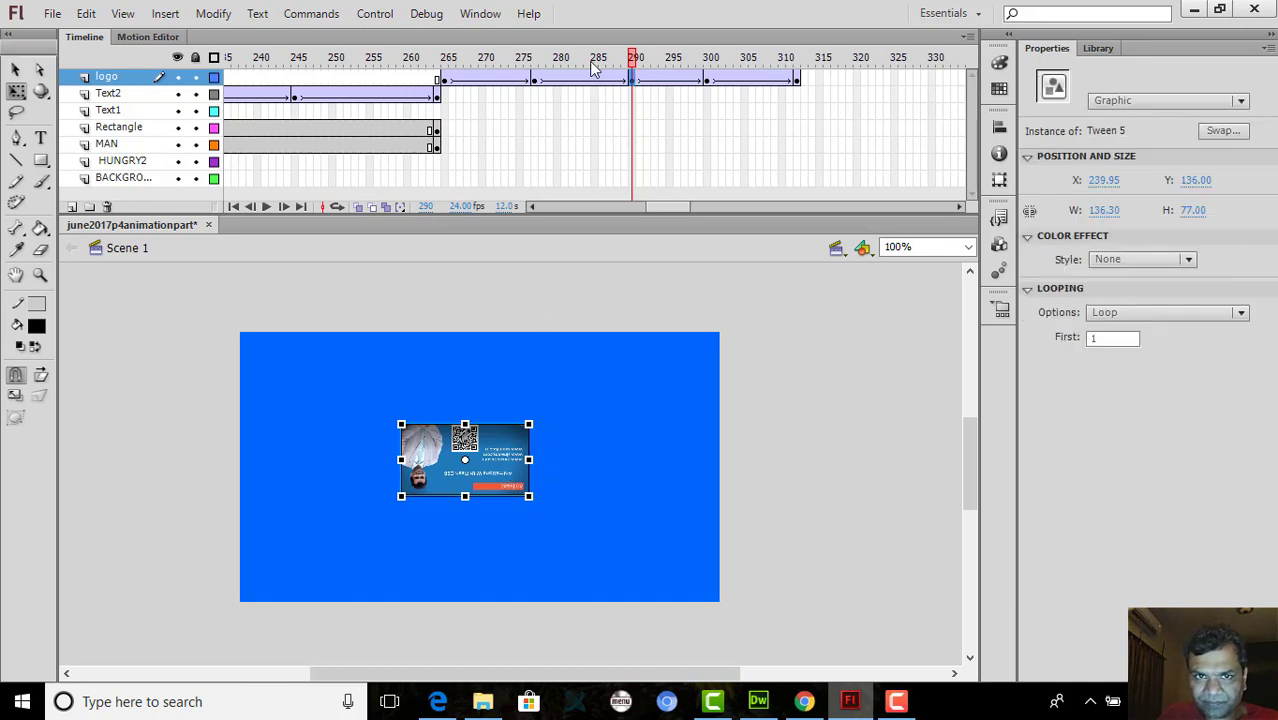
click(536, 81)
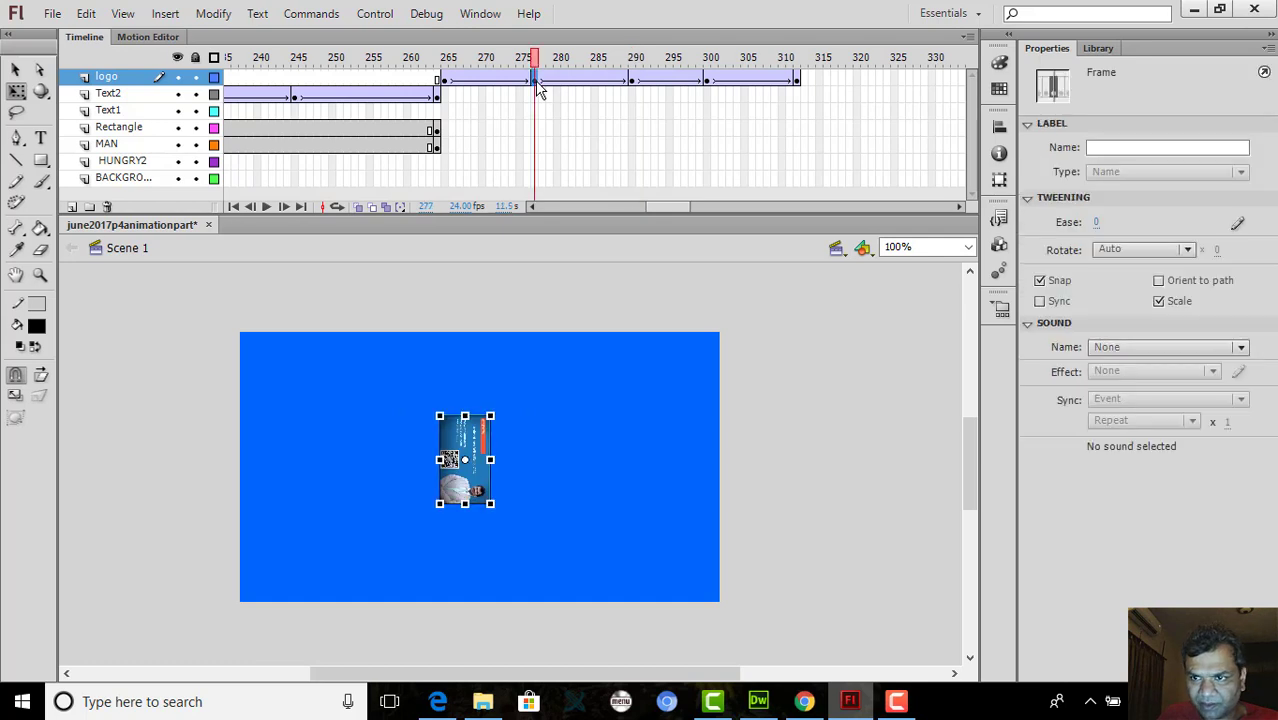
click(455, 461)
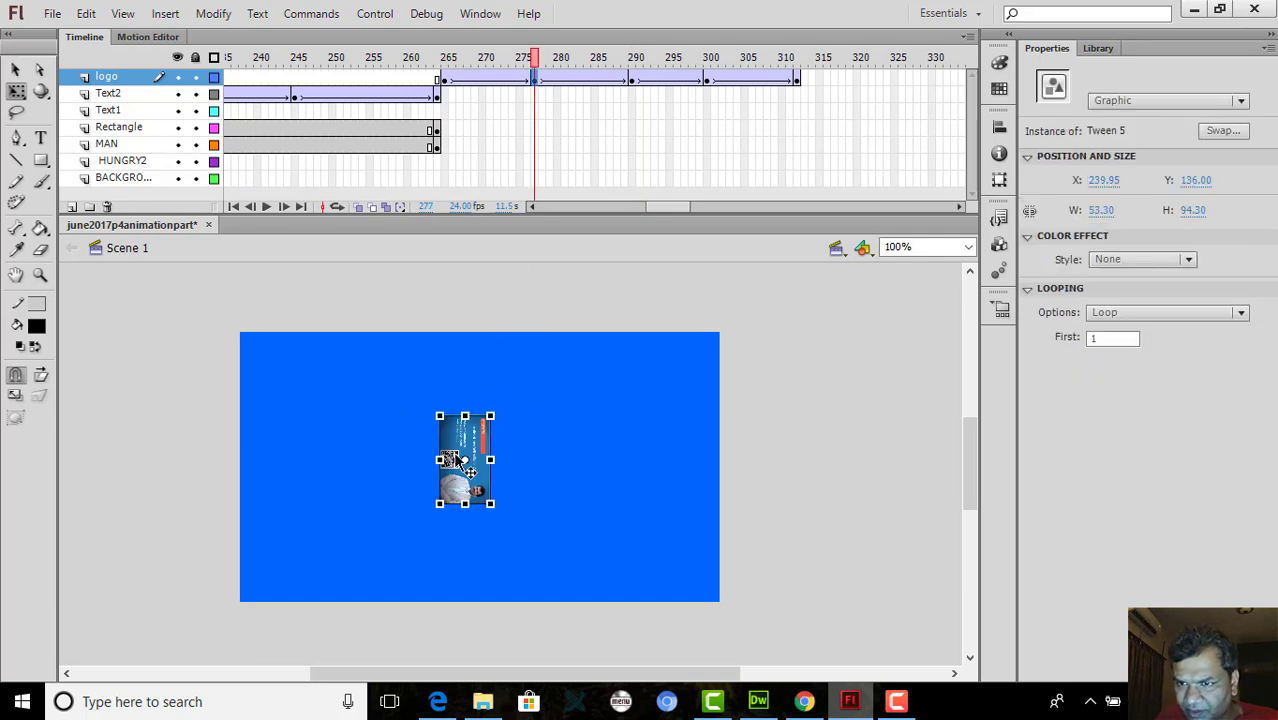
click(631, 80)
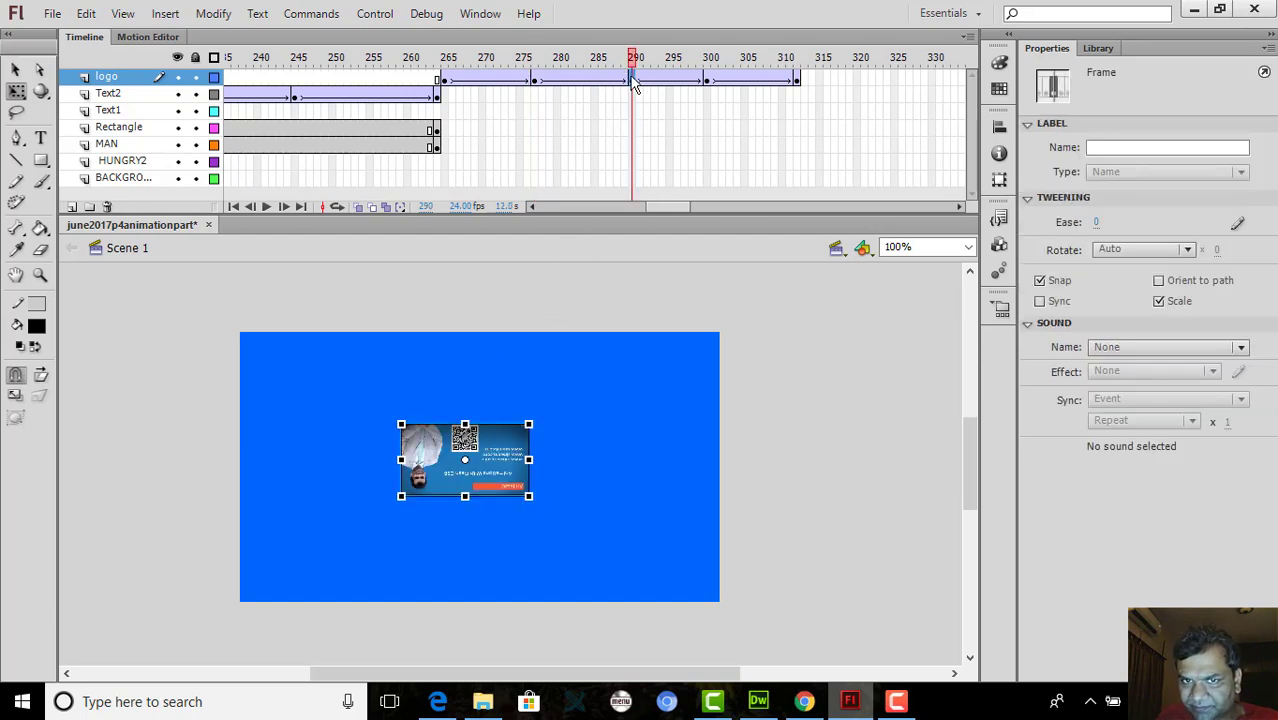
click(503, 435)
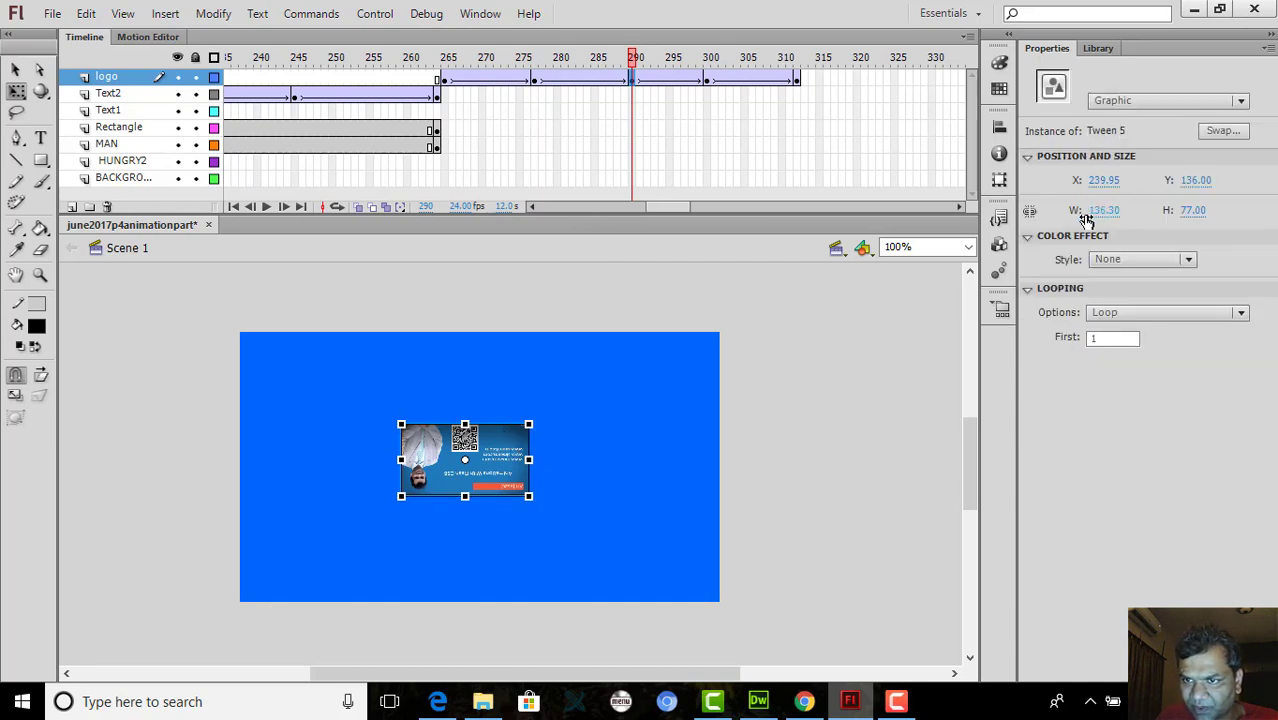
Enlarge the logo to about 87 by 154 px at frame 300 and about 219 by 124 px at frame 312
click(708, 80)
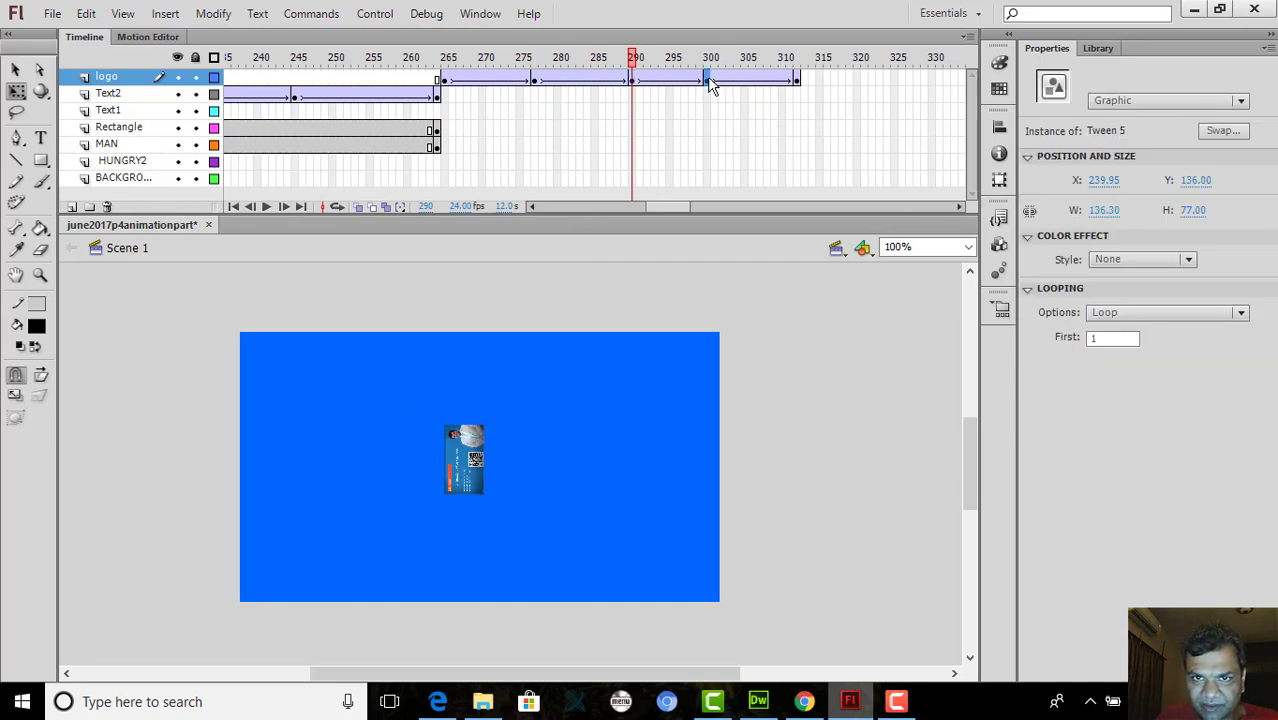
click(708, 80)
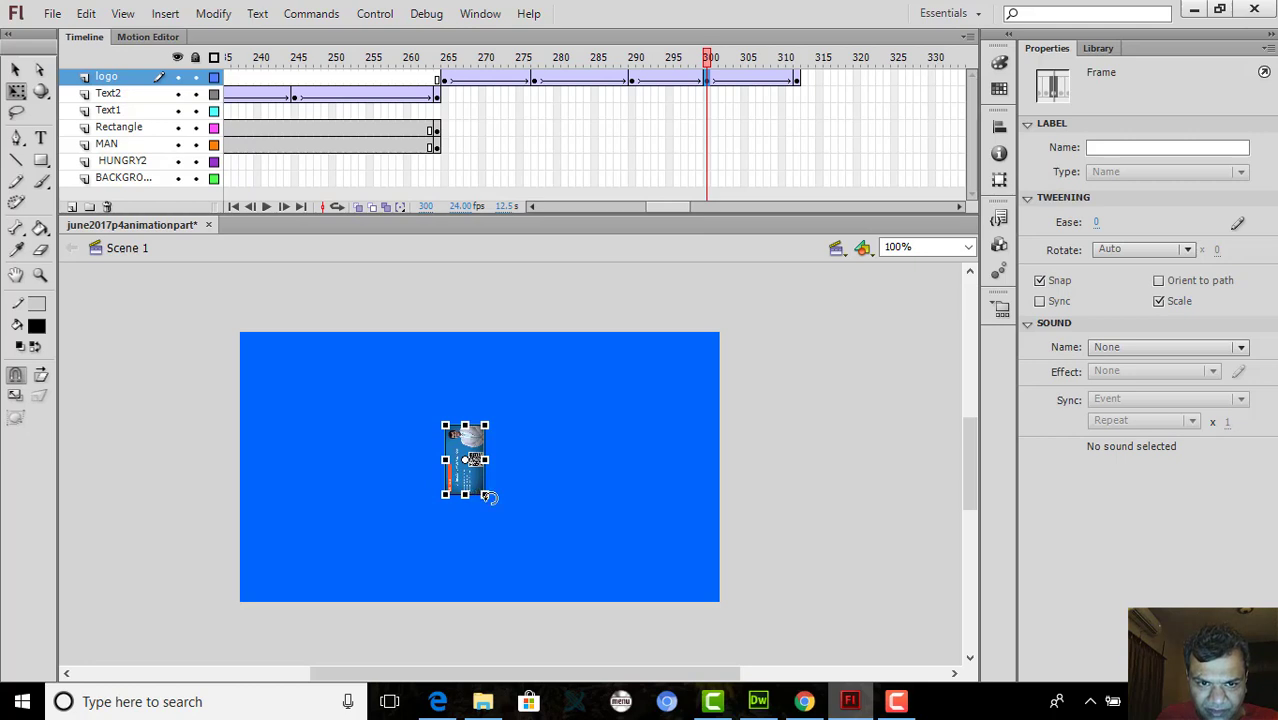
drag(488, 499, 511, 535)
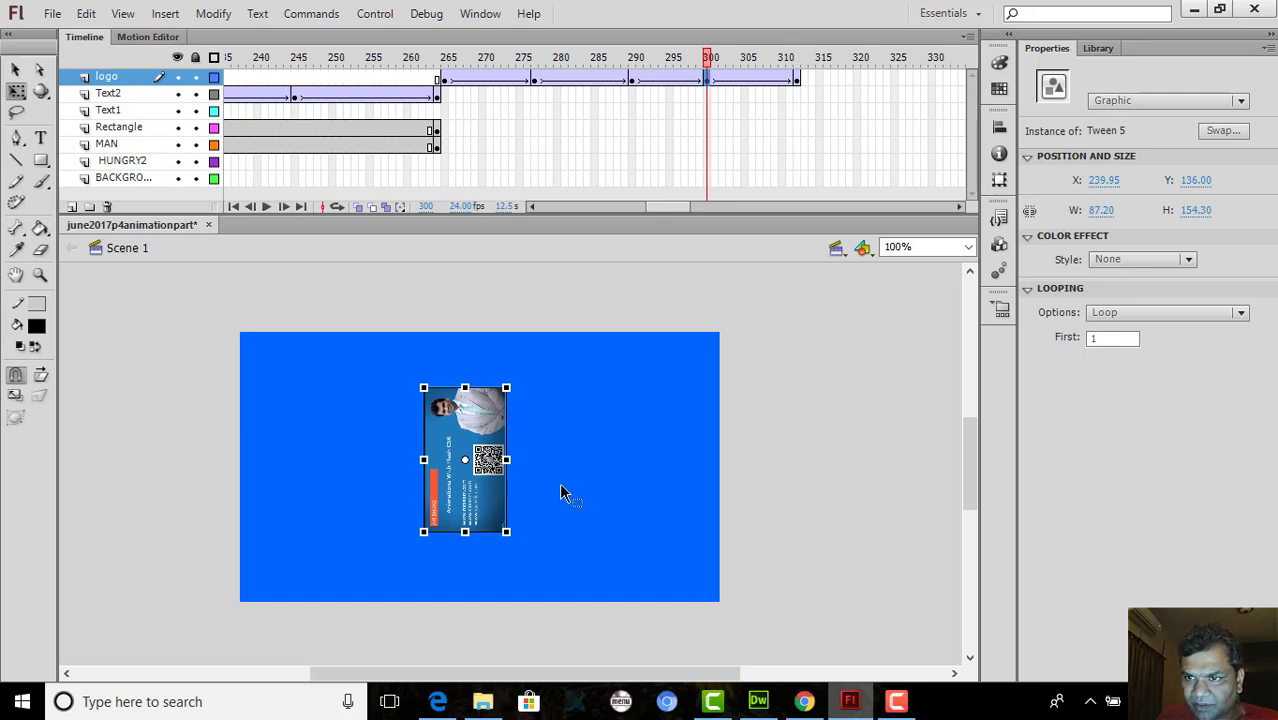
click(797, 80)
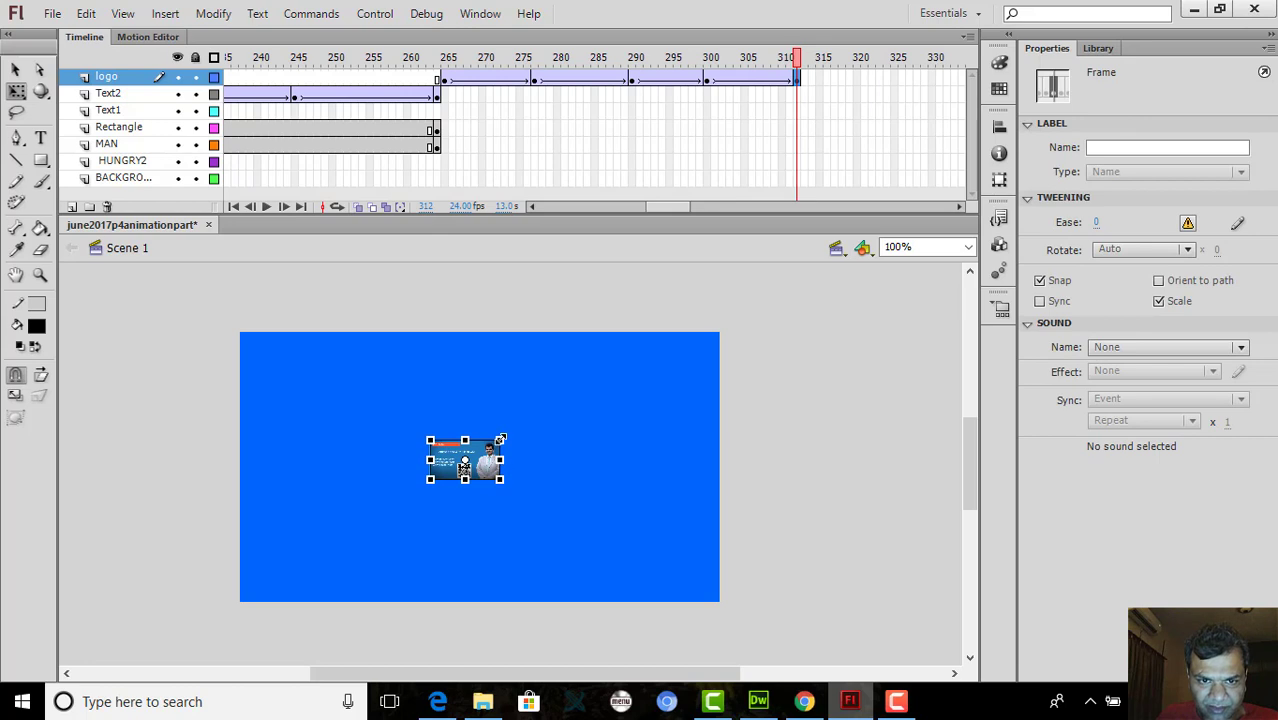
click(556, 417)
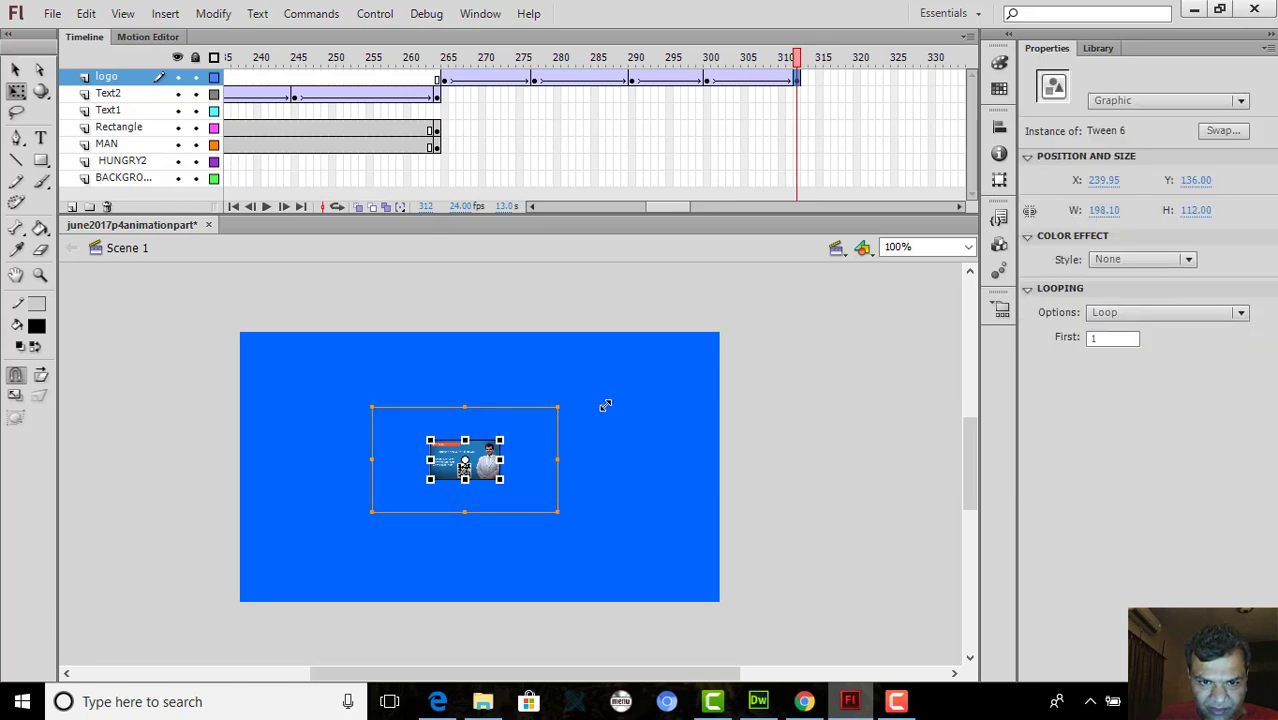
drag(605, 405, 616, 399)
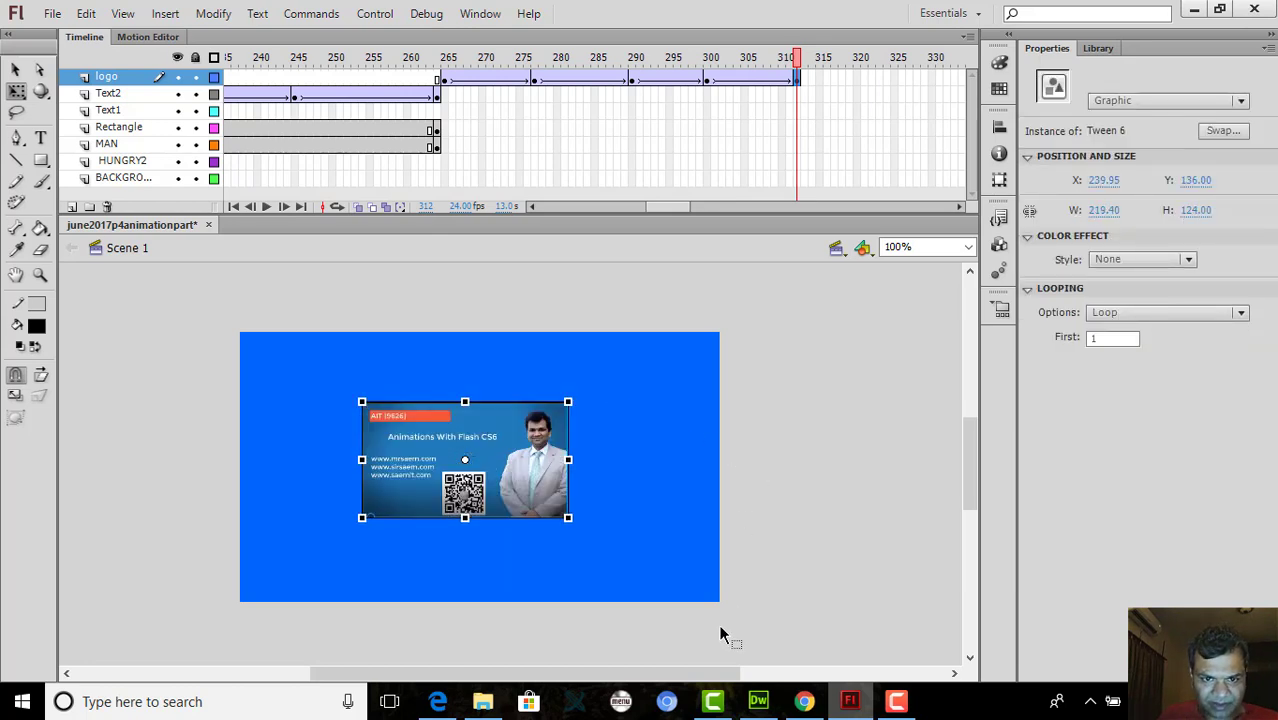
Check the logo and looping requirements in the exam paper in Edge, and save the animation in Flash
click(438, 701)
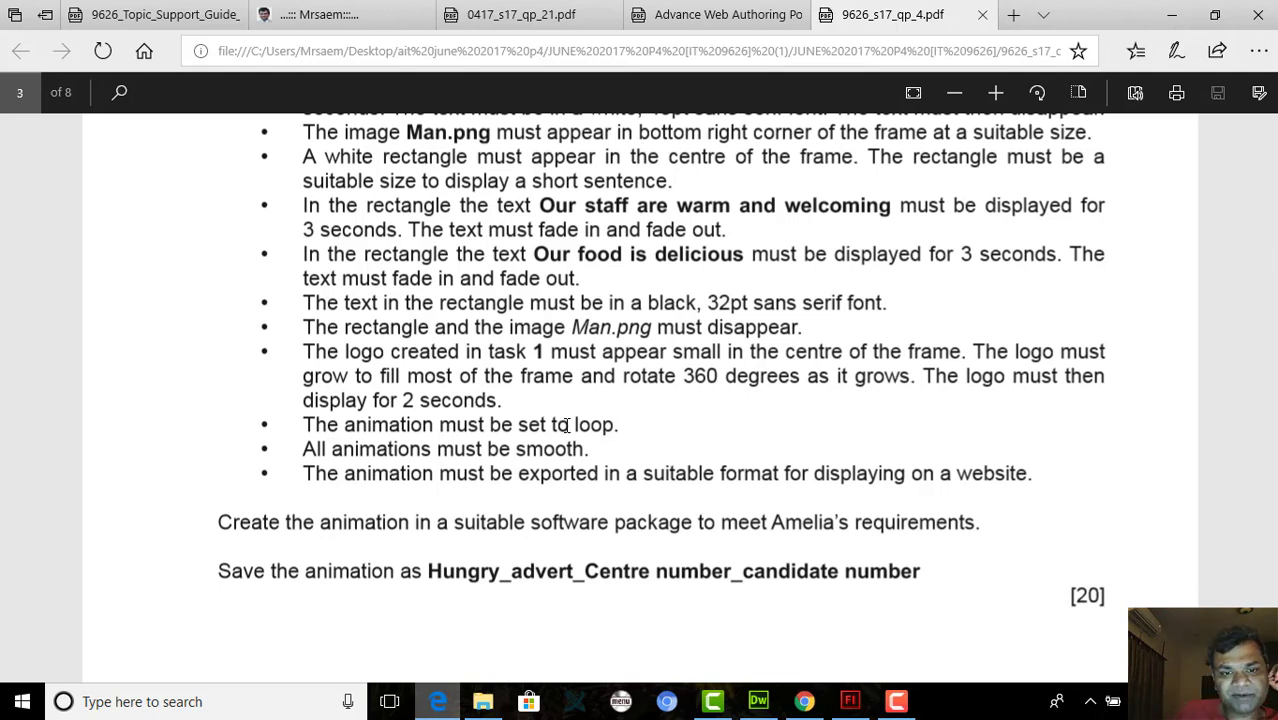
click(848, 701)
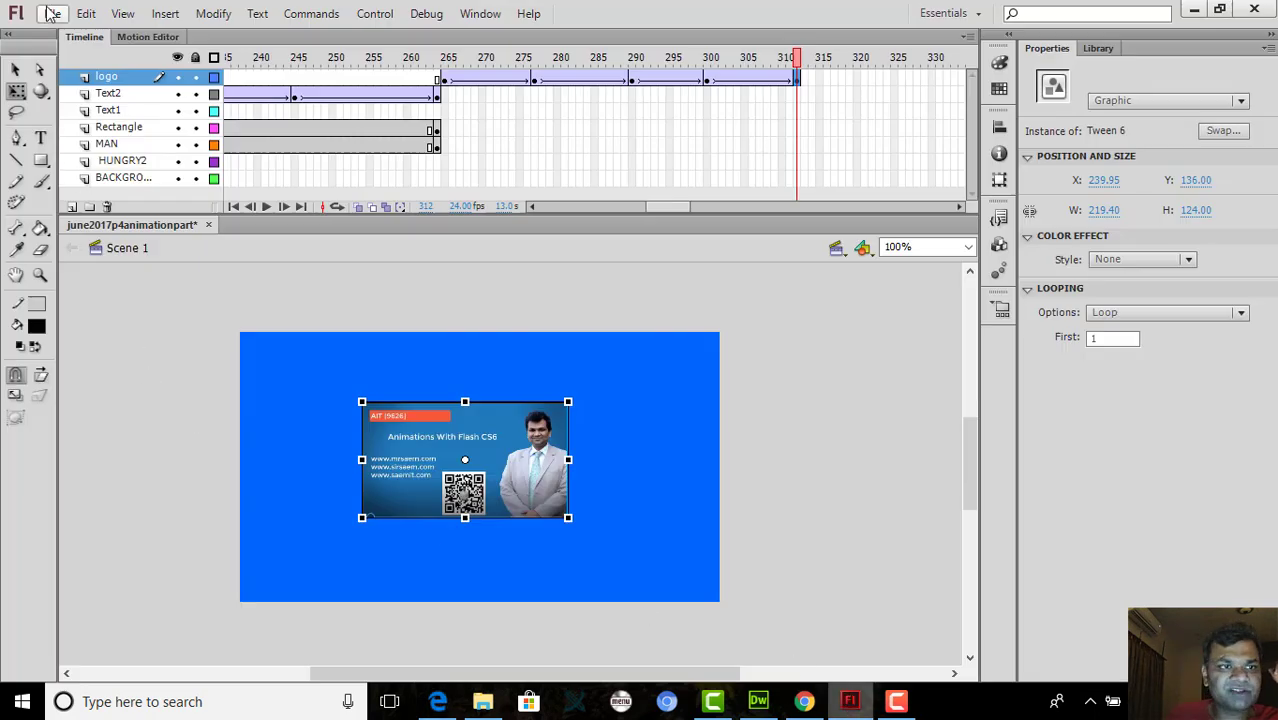
click(52, 13)
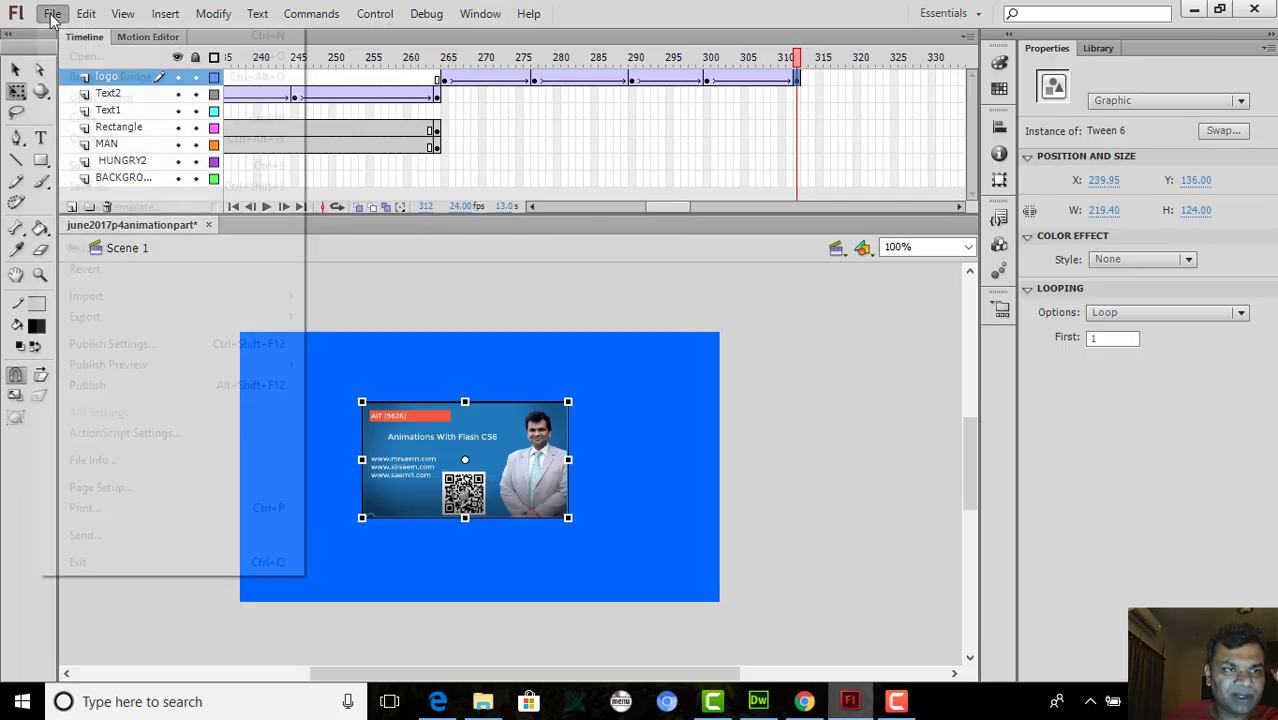
click(80, 165)
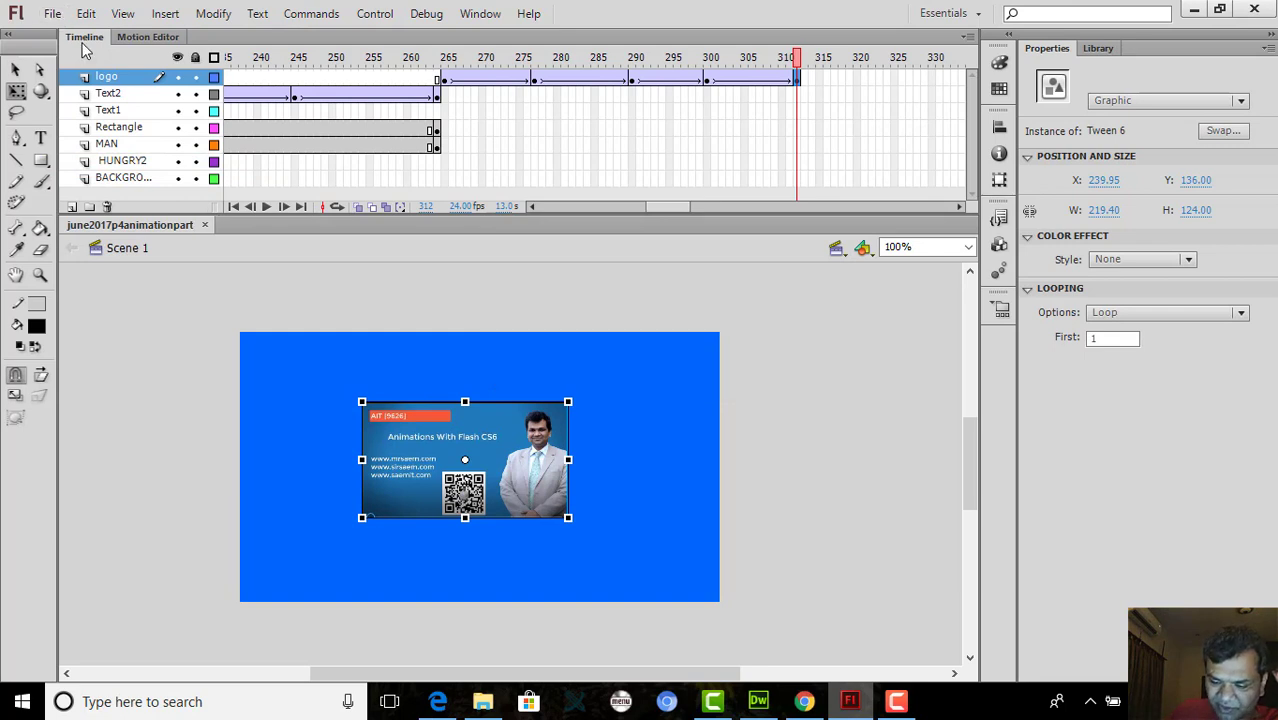
Test the whole movie in the preview player, close the preview and publish the animation
key(ctrl+Return)
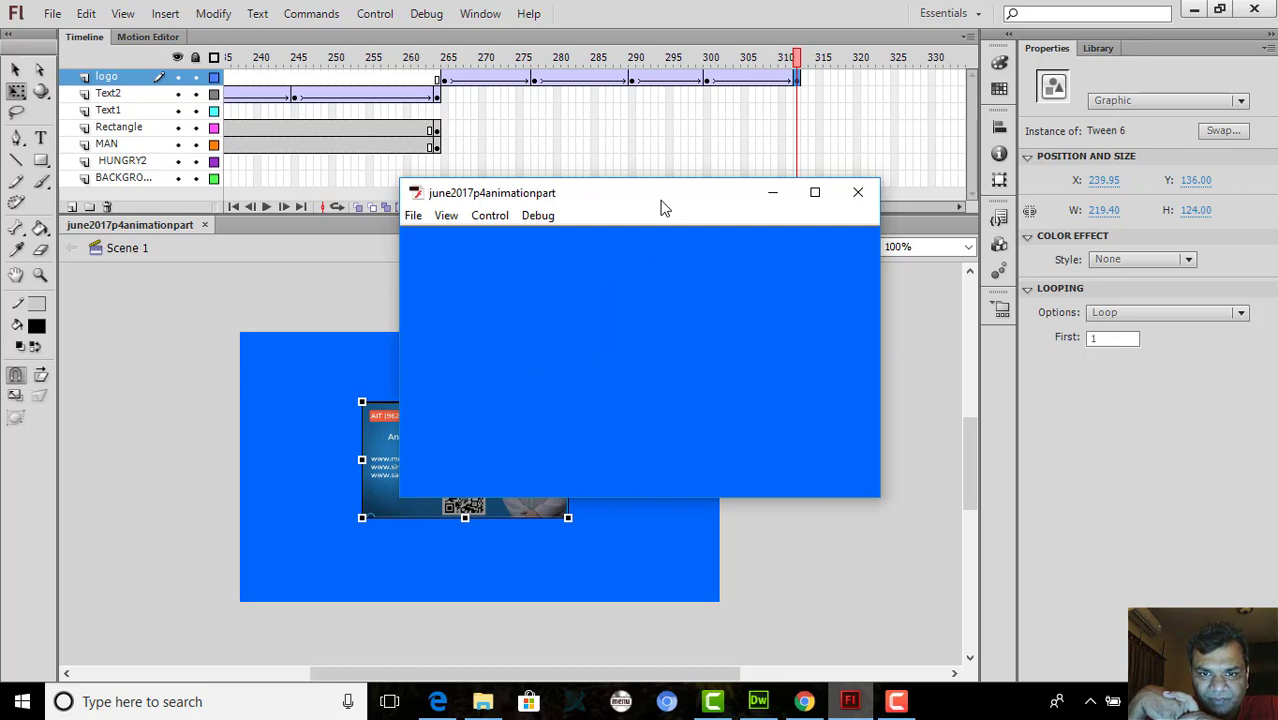
click(862, 200)
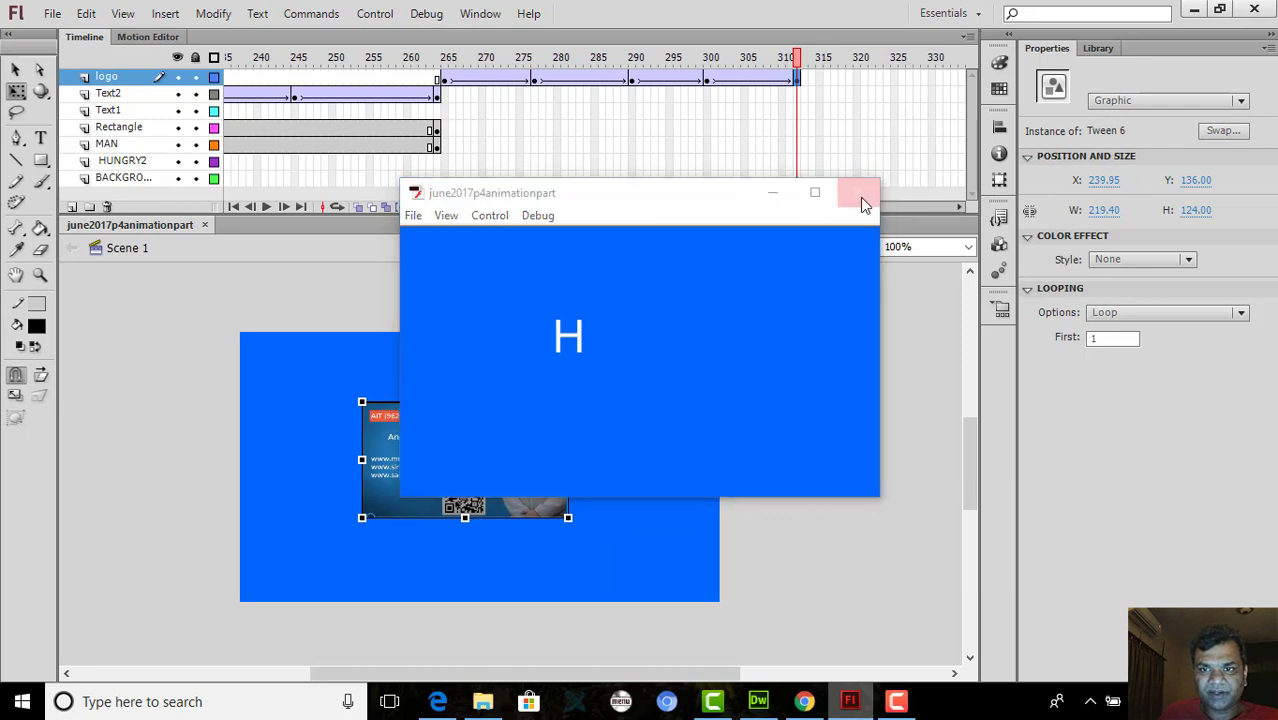
click(52, 13)
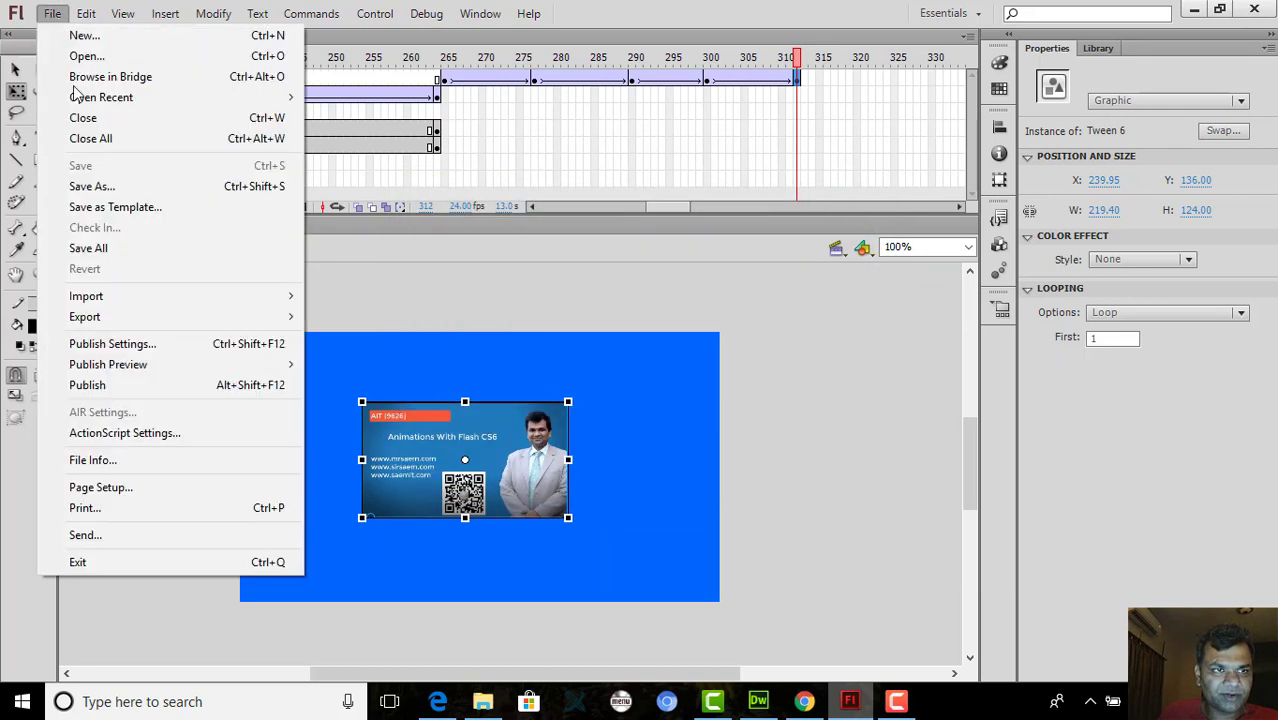
click(148, 385)
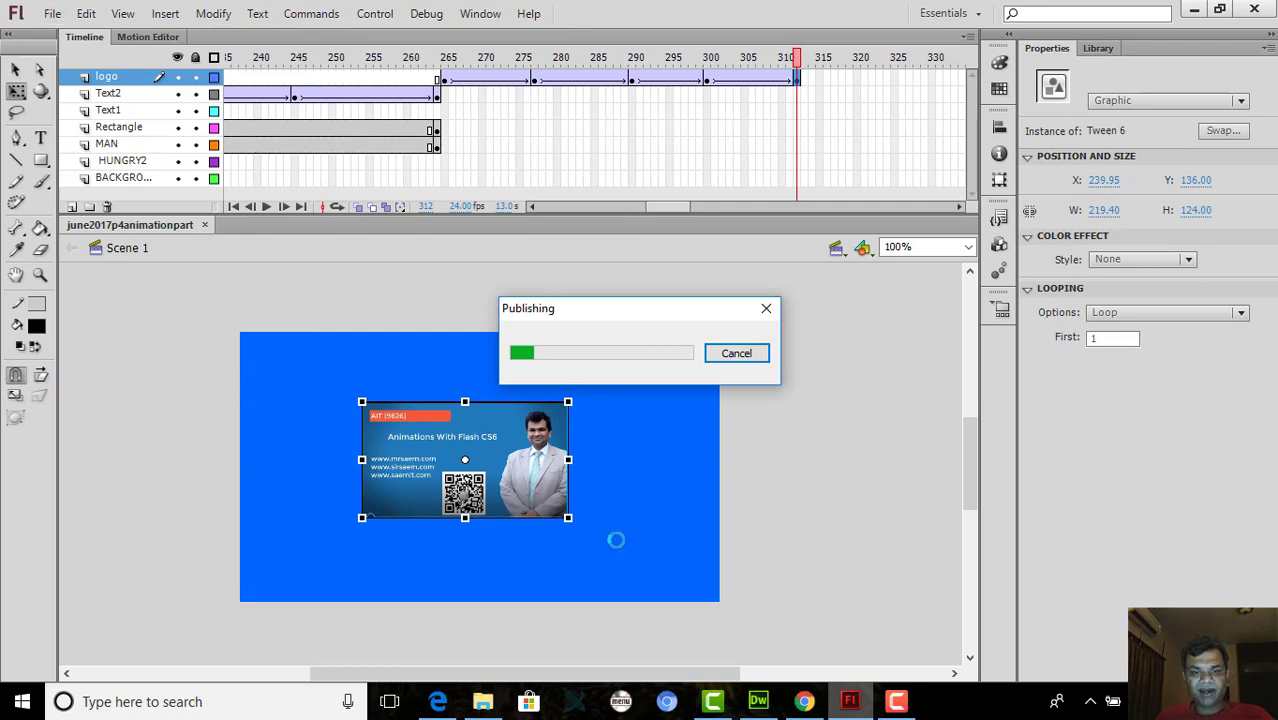
In File Explorer, look for the published files in the 06_9626_04_Confidential Source Files 2017 folder inside ait june 2017 p4 on the Desktop
click(483, 701)
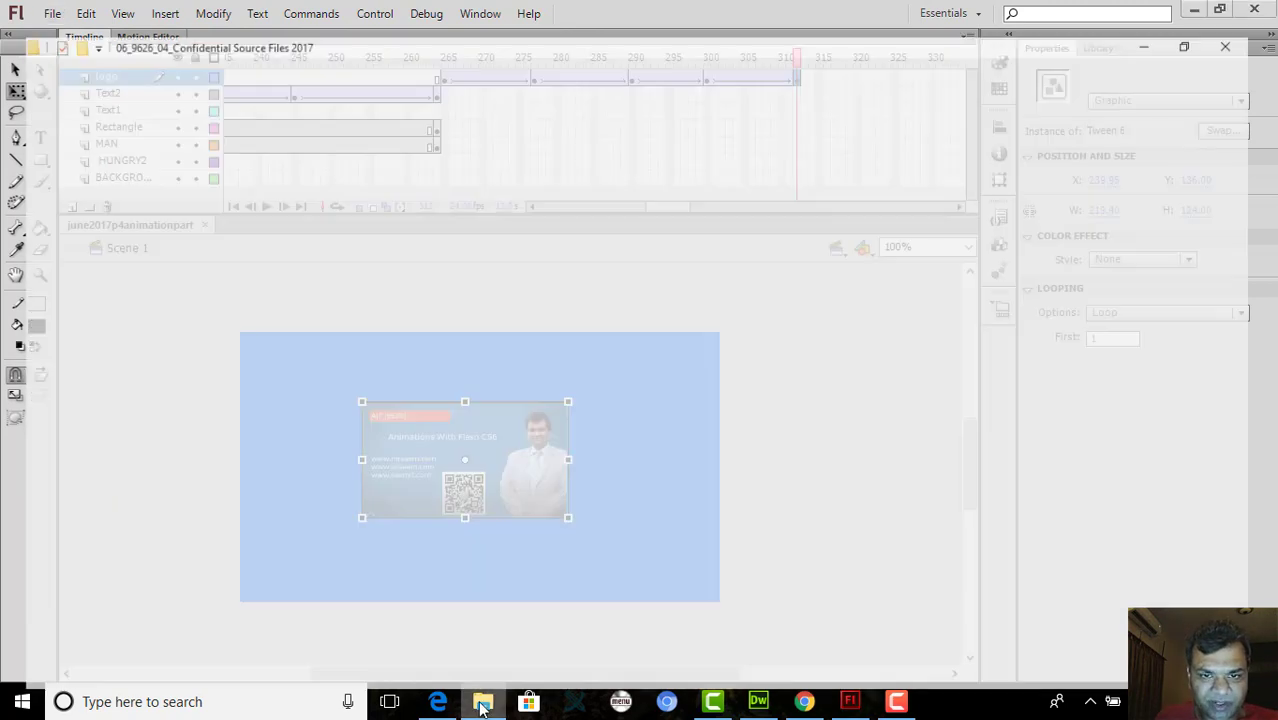
click(65, 498)
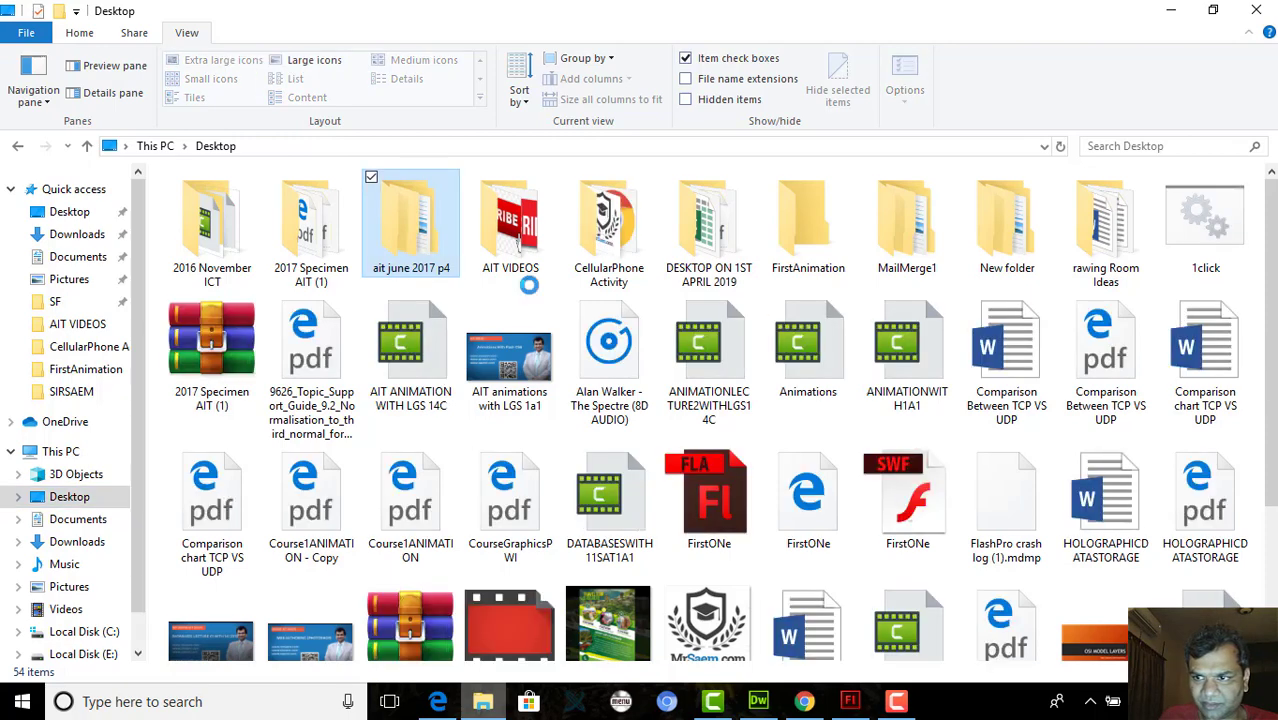
click(447, 266)
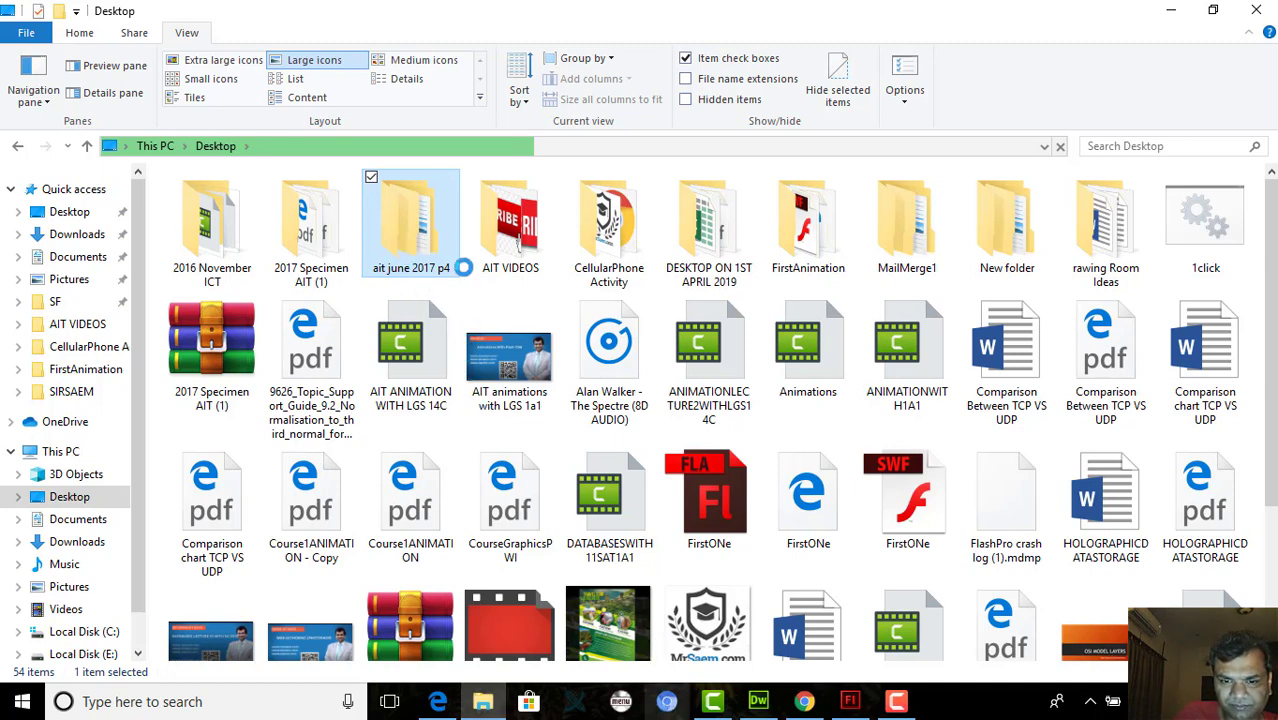
scroll(575, 437, down, 3)
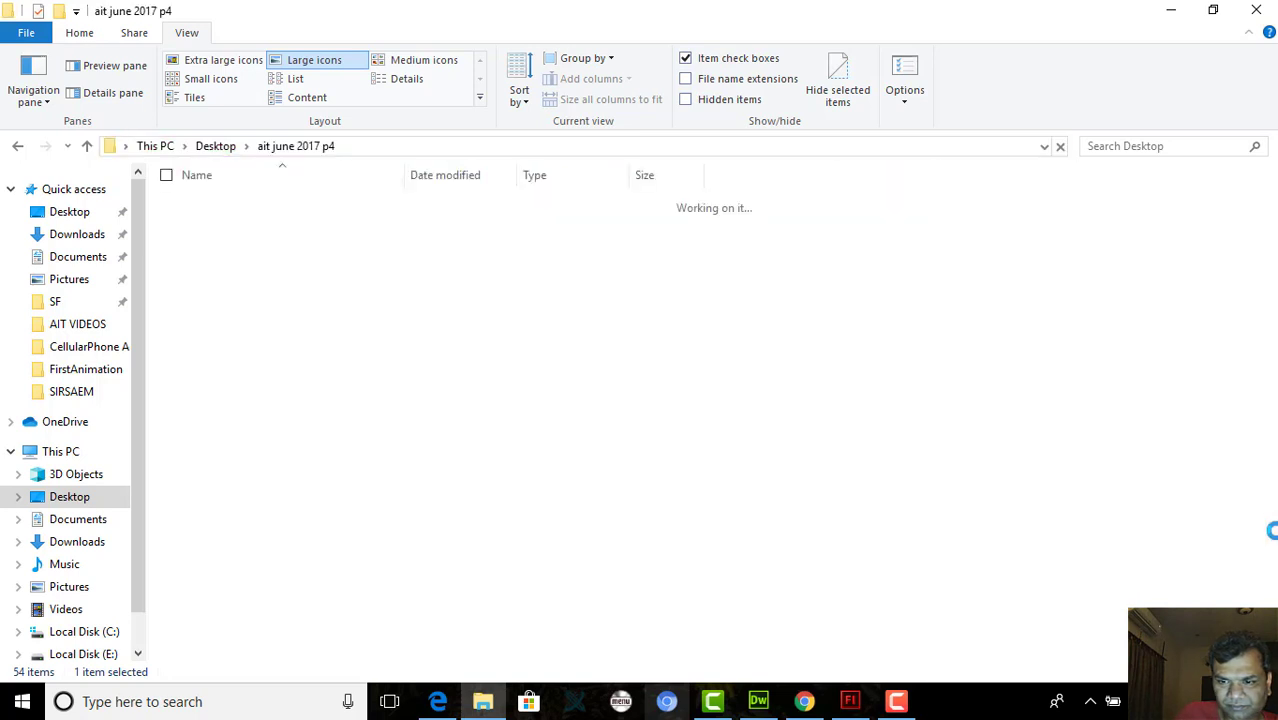
click(272, 203)
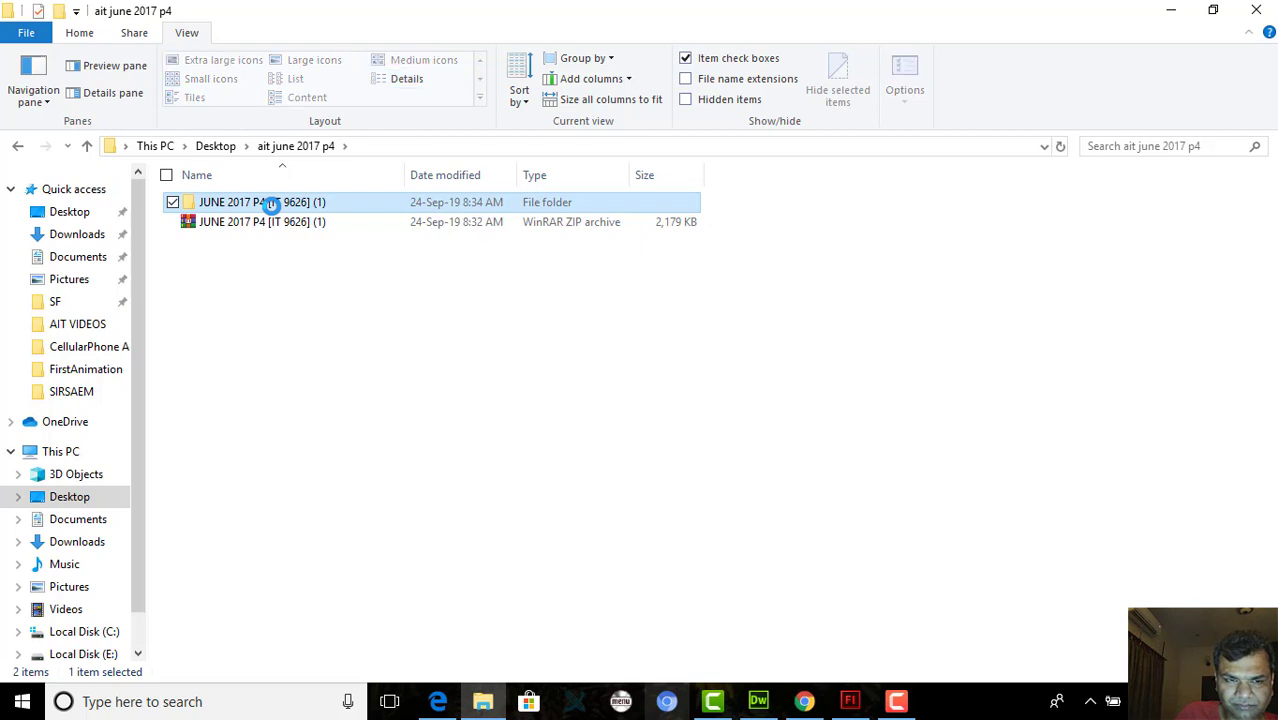
double_click(272, 203)
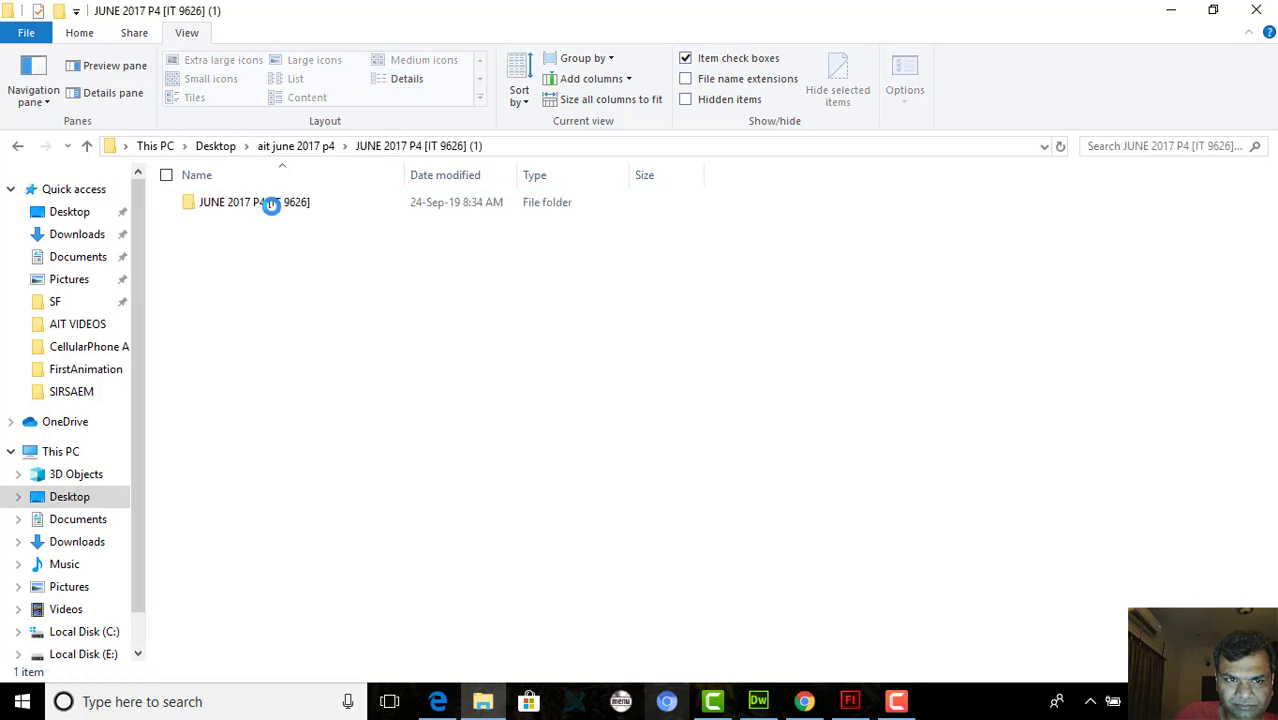
double_click(271, 204)
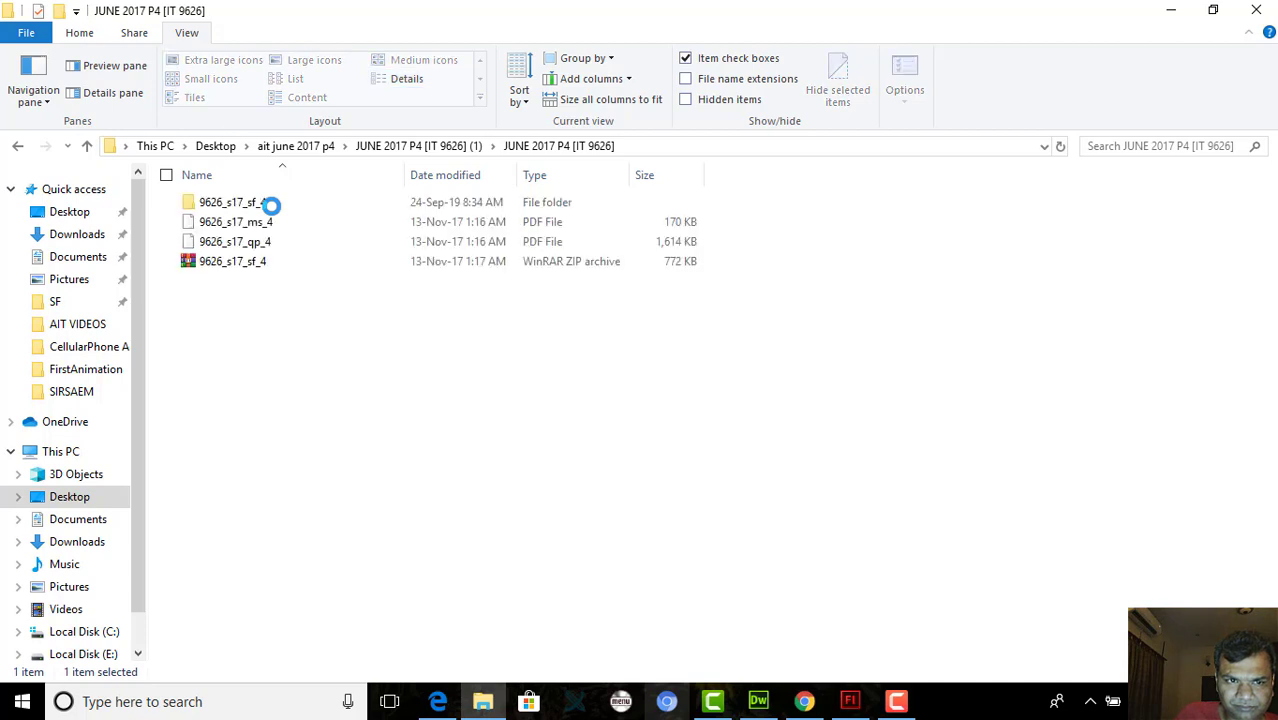
click(271, 204)
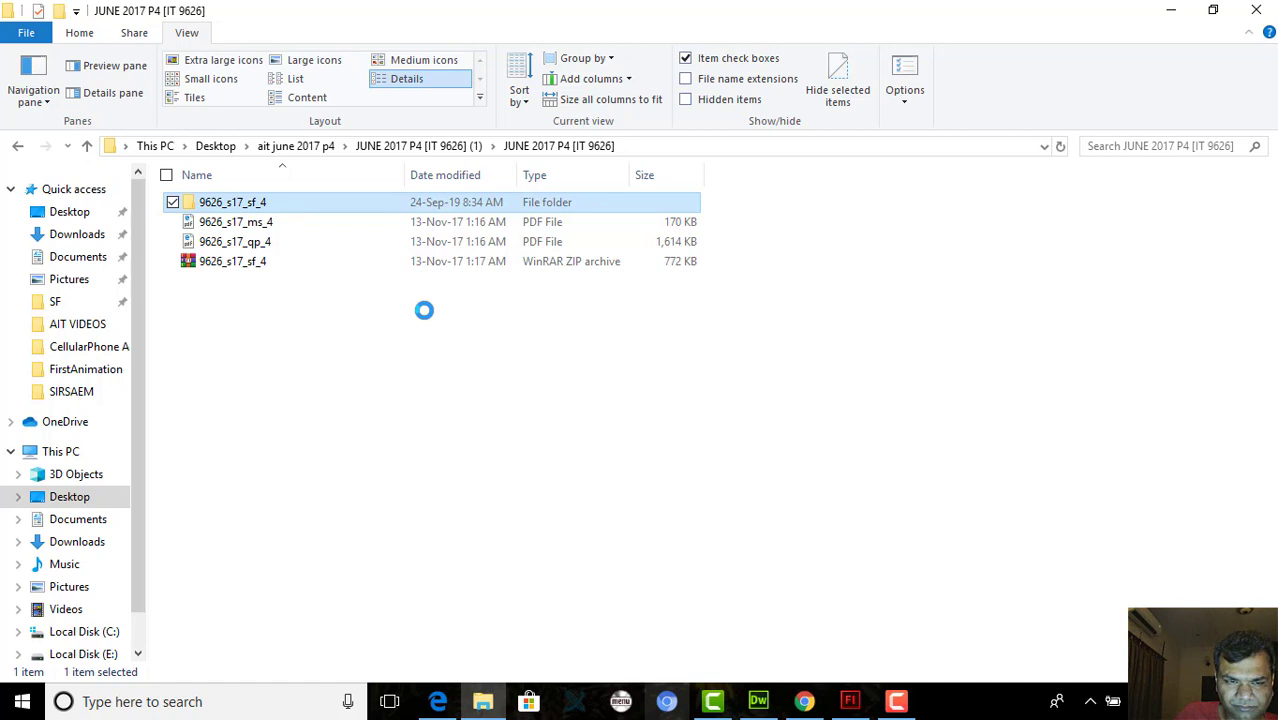
key(Return)
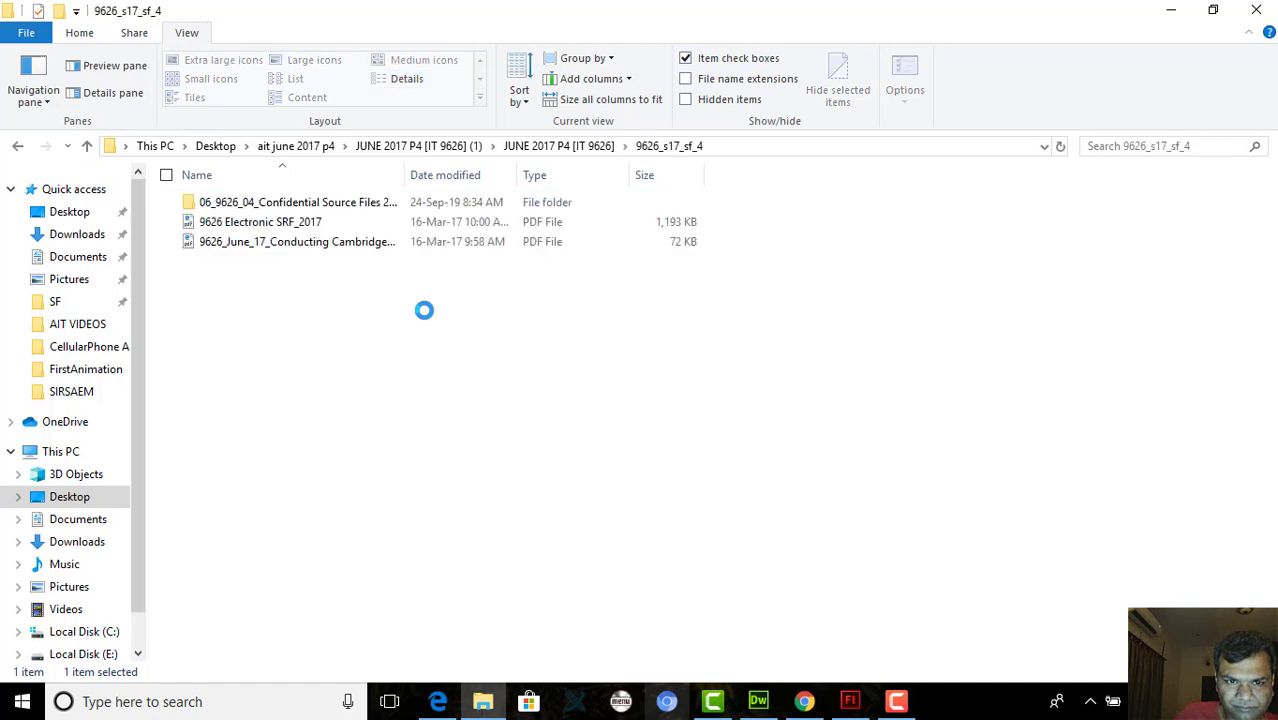
click(348, 202)
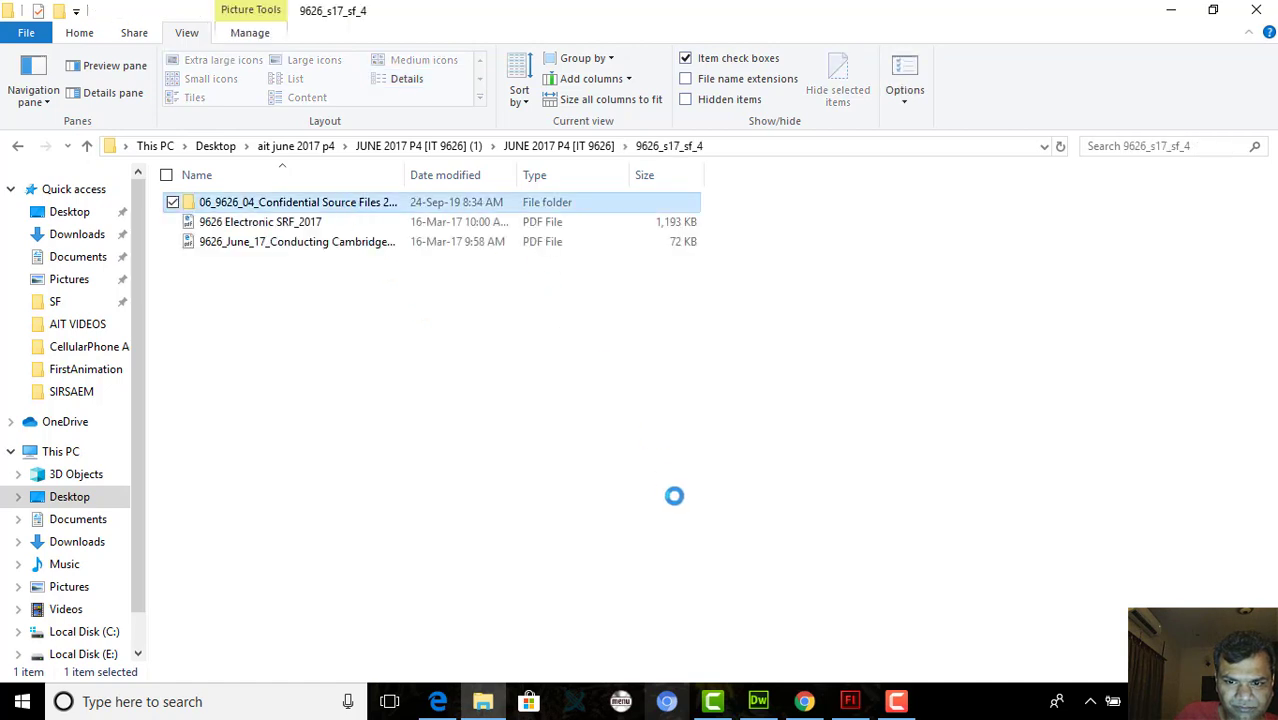
key(Return)
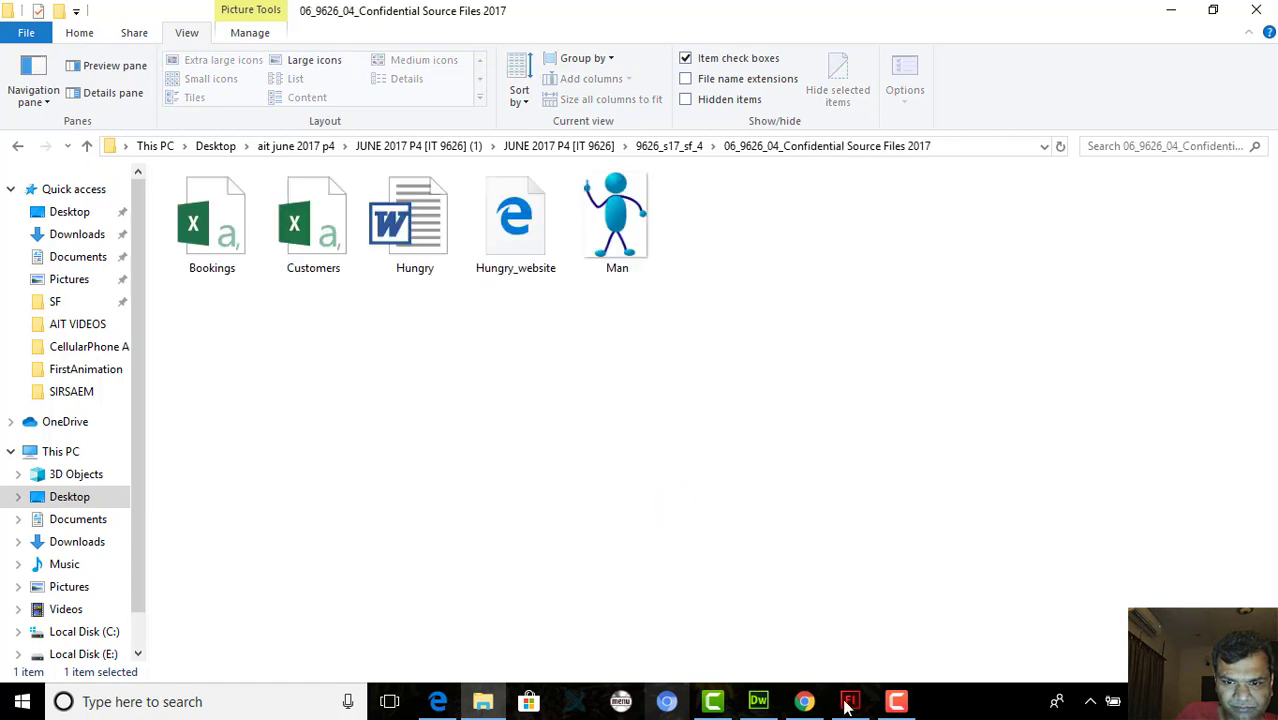
Return to Flash and check the animation's save folder with Save As, without saving a copy
mouse_move(850, 701)
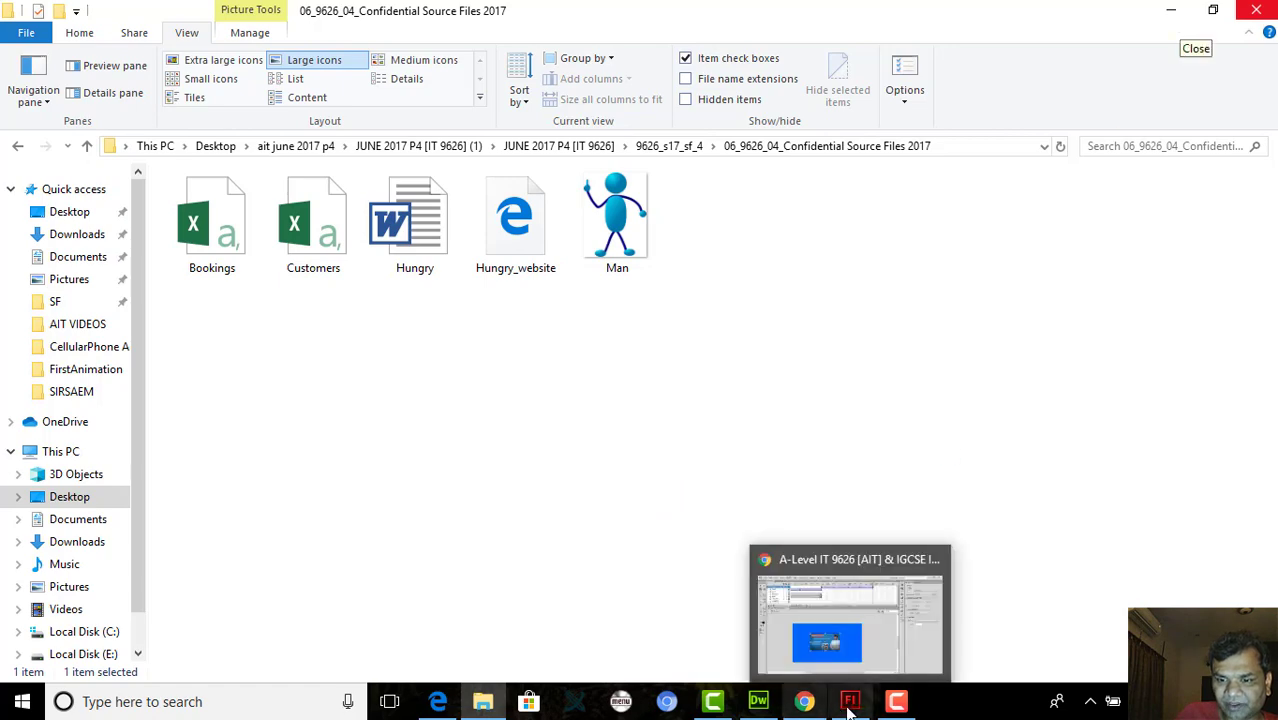
click(830, 625)
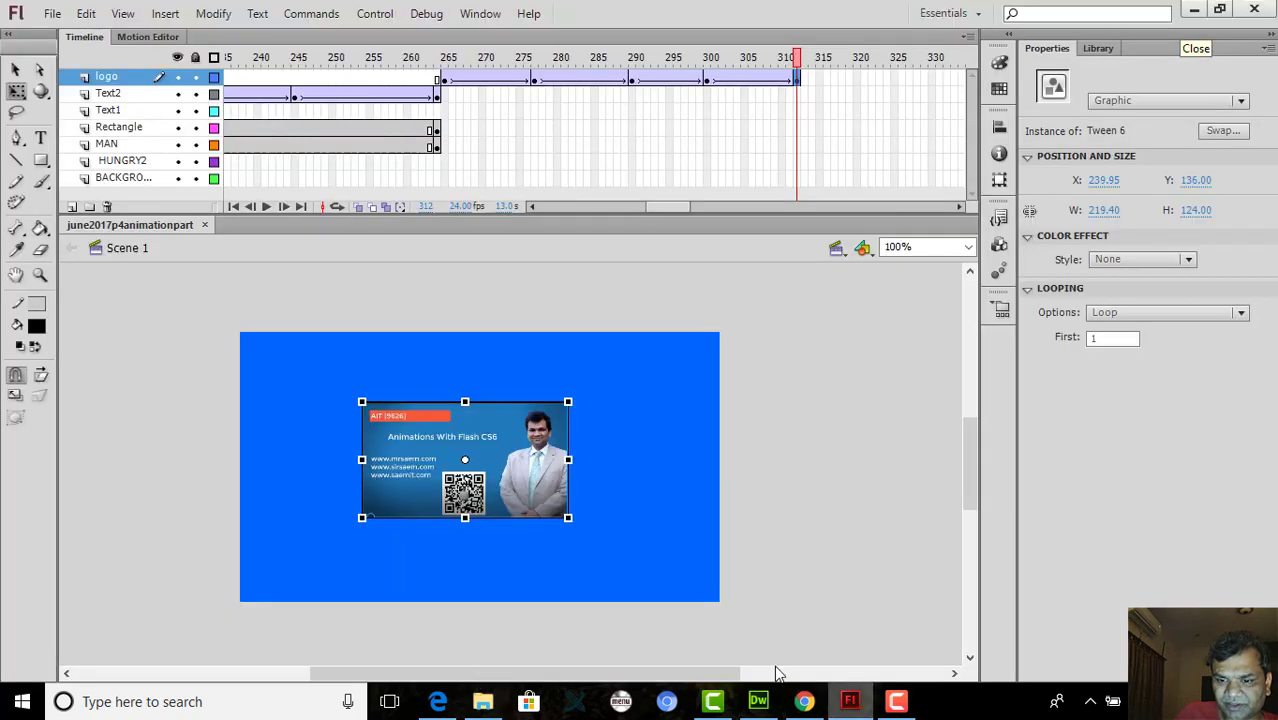
click(52, 13)
click(729, 340)
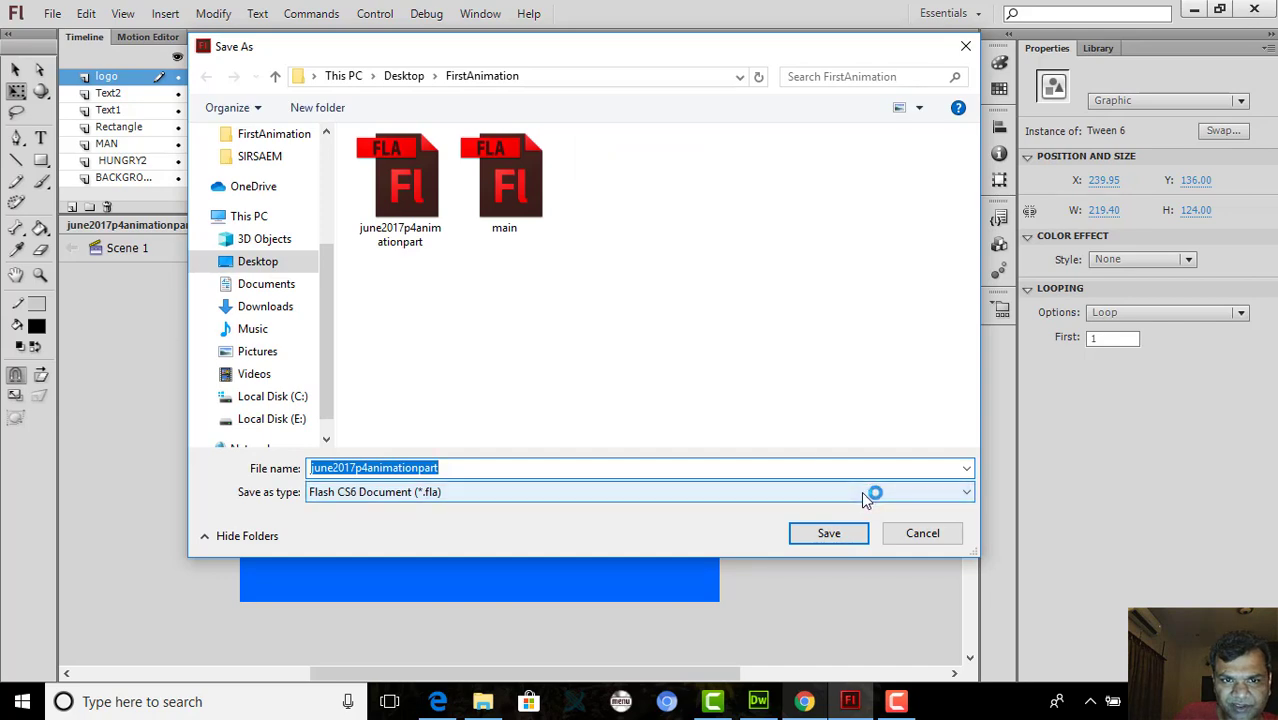
click(918, 533)
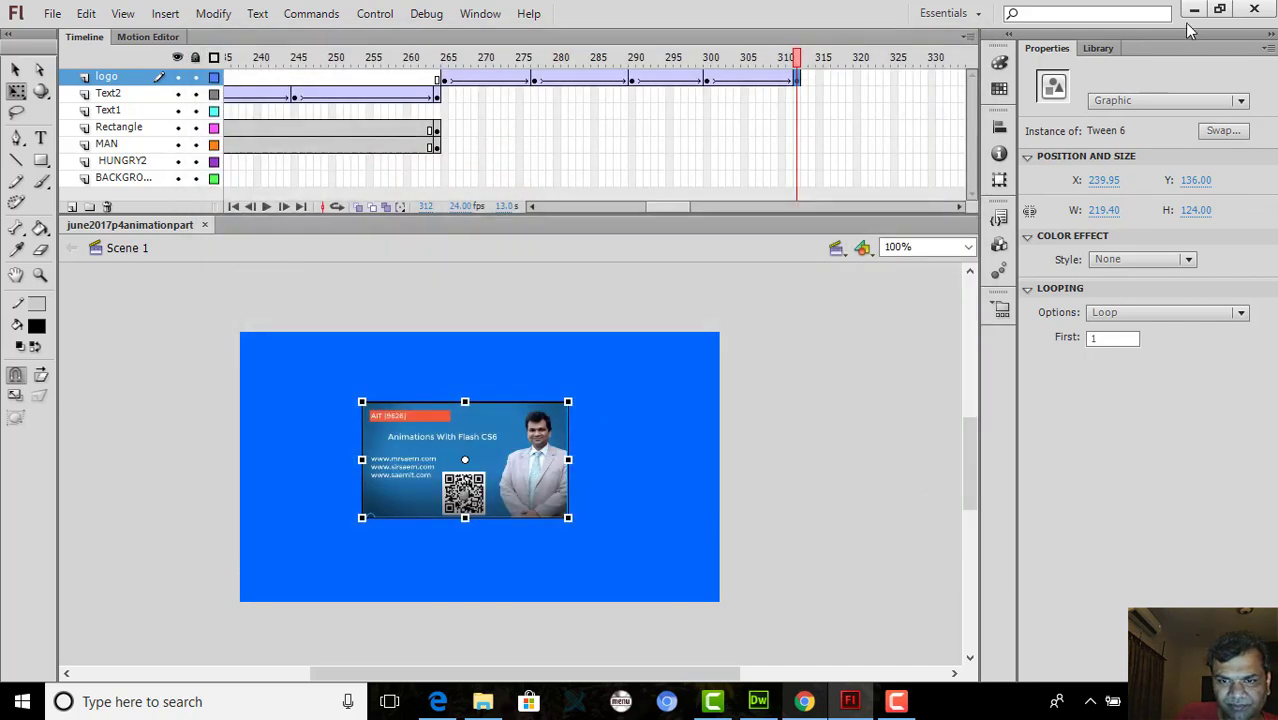
Look through the Desktop and Documents folders in File Explorer for the published animation, and return to Flash
click(1194, 10)
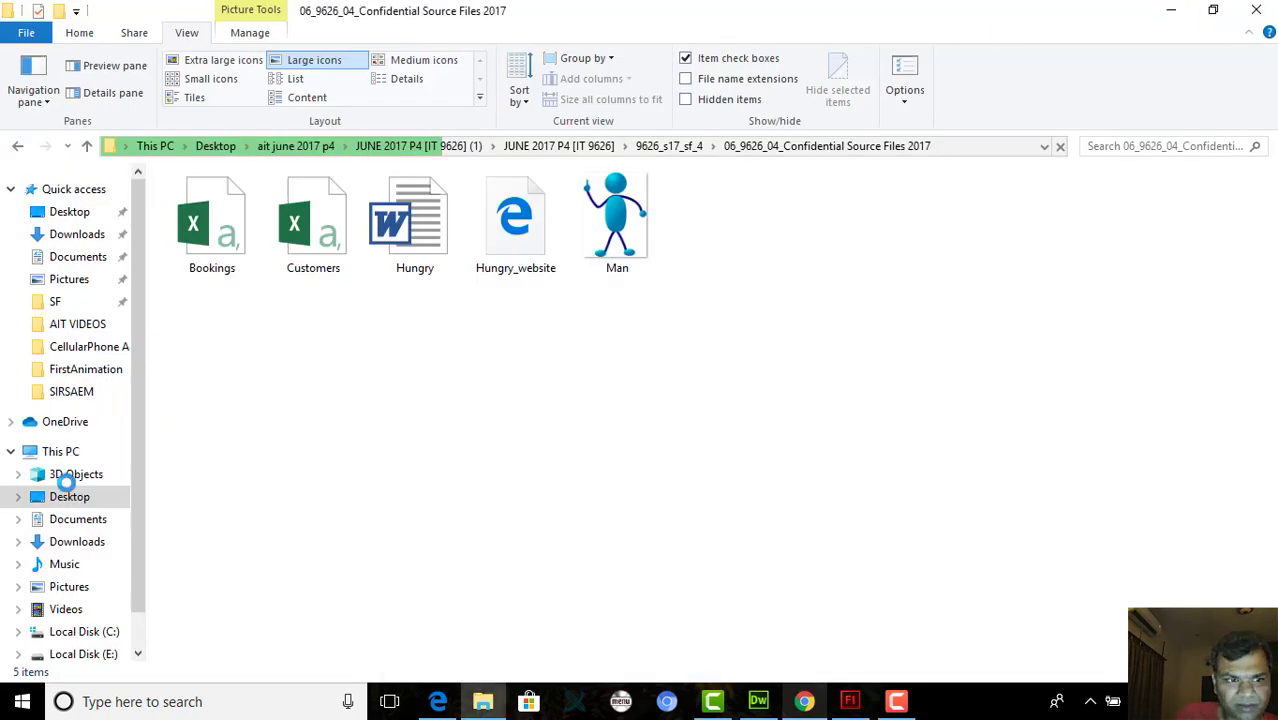
click(65, 497)
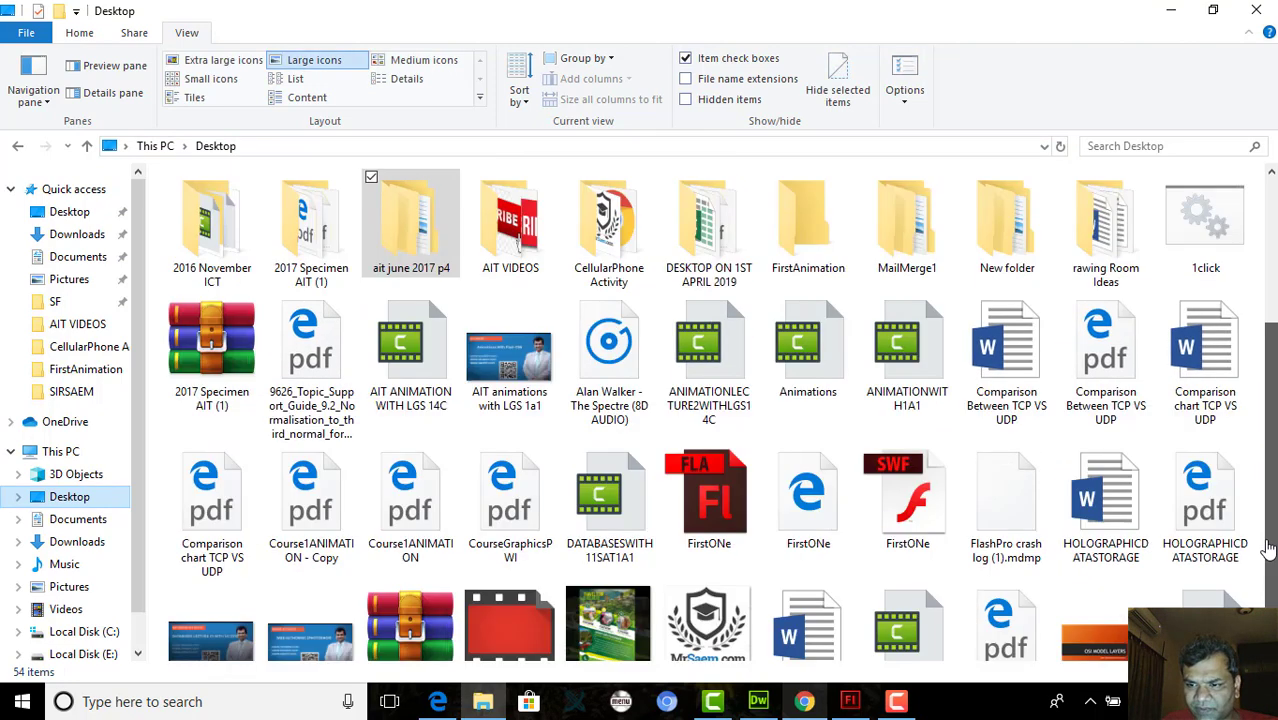
scroll(1267, 548, down, 2)
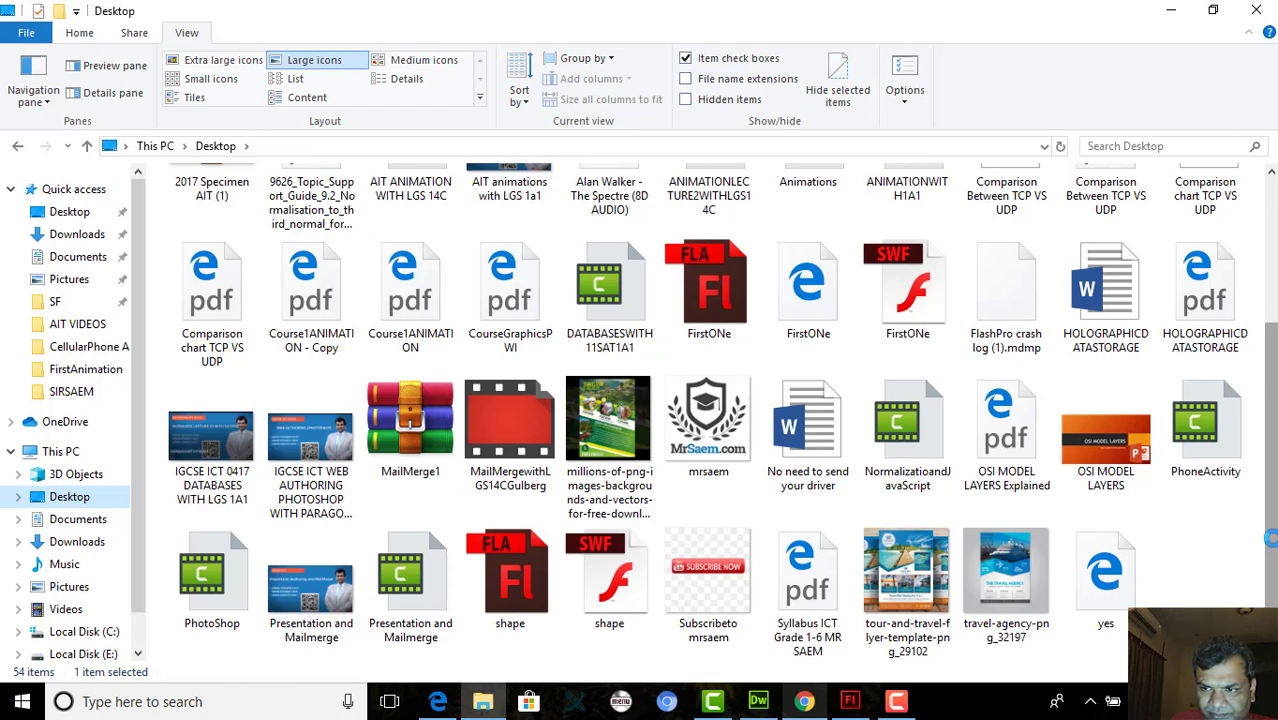
drag(1270, 538, 1273, 415)
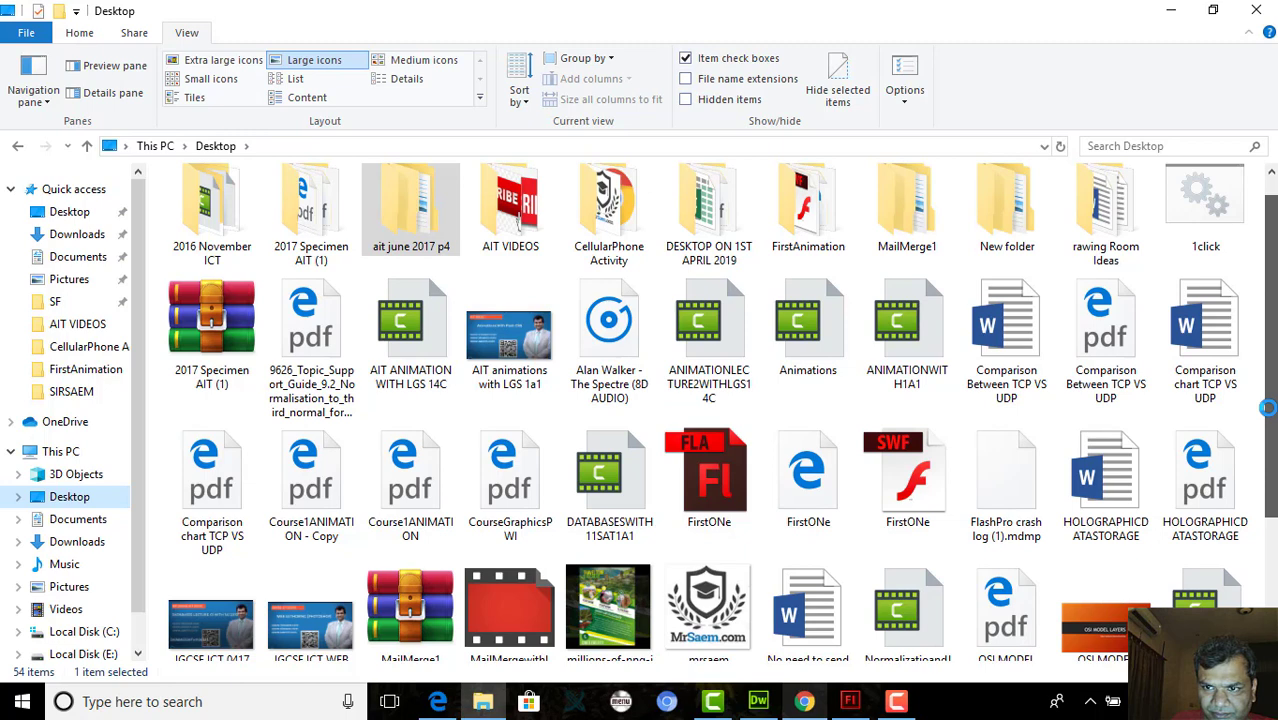
mouse_move(1270, 372)
mouse_down()
mouse_move(1275, 272)
mouse_move(1275, 348)
mouse_up()
click(77, 520)
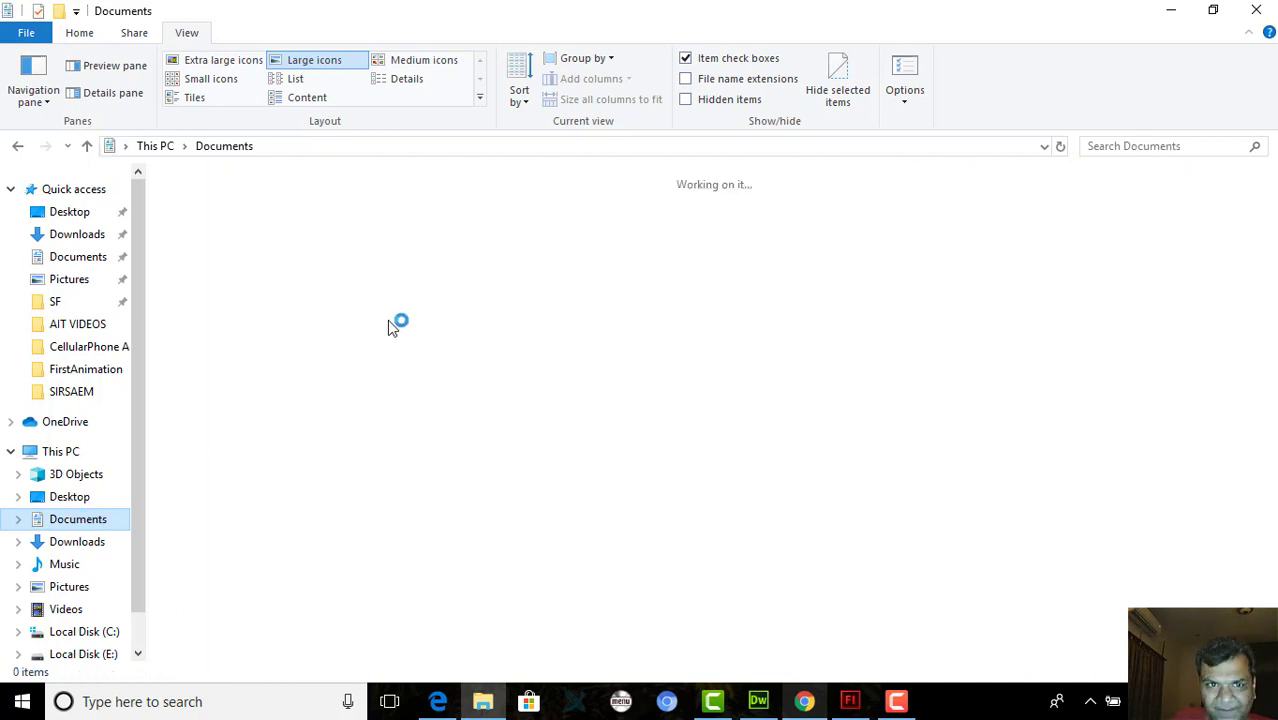
click(851, 702)
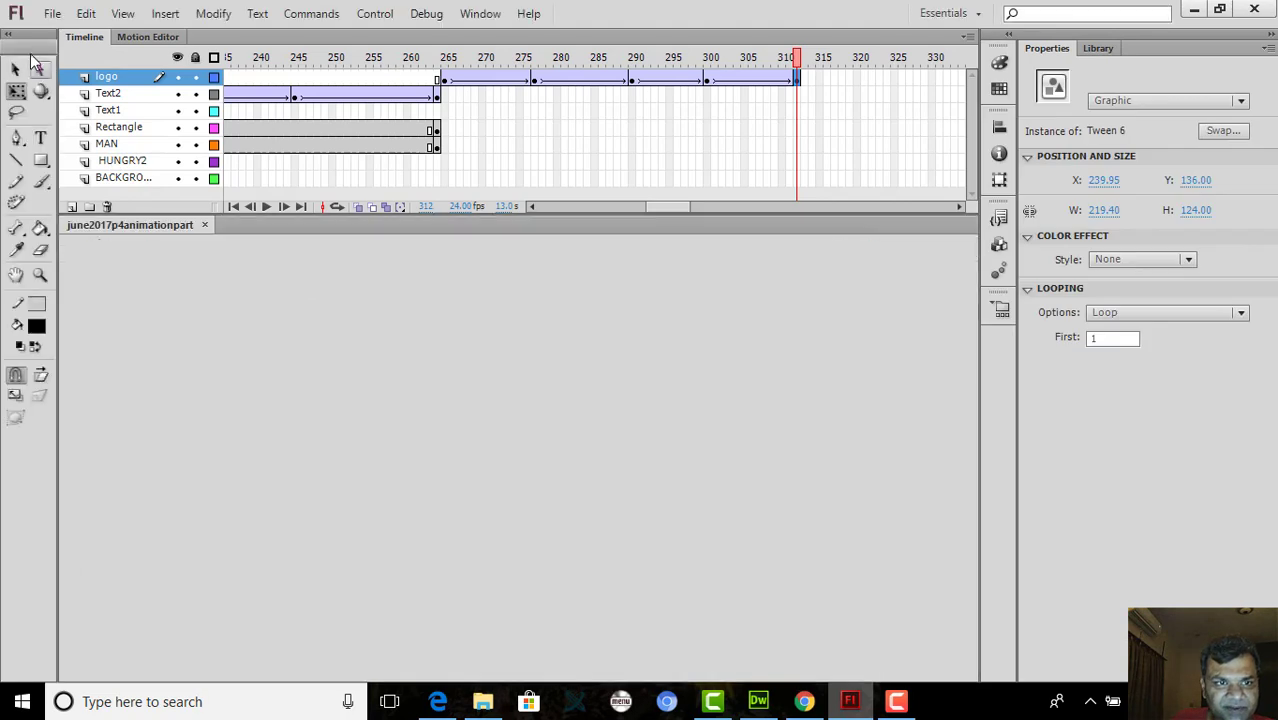
Check again in Save As which folder holds june2017p4animationpart, and close the dialog without saving
click(51, 13)
click(97, 188)
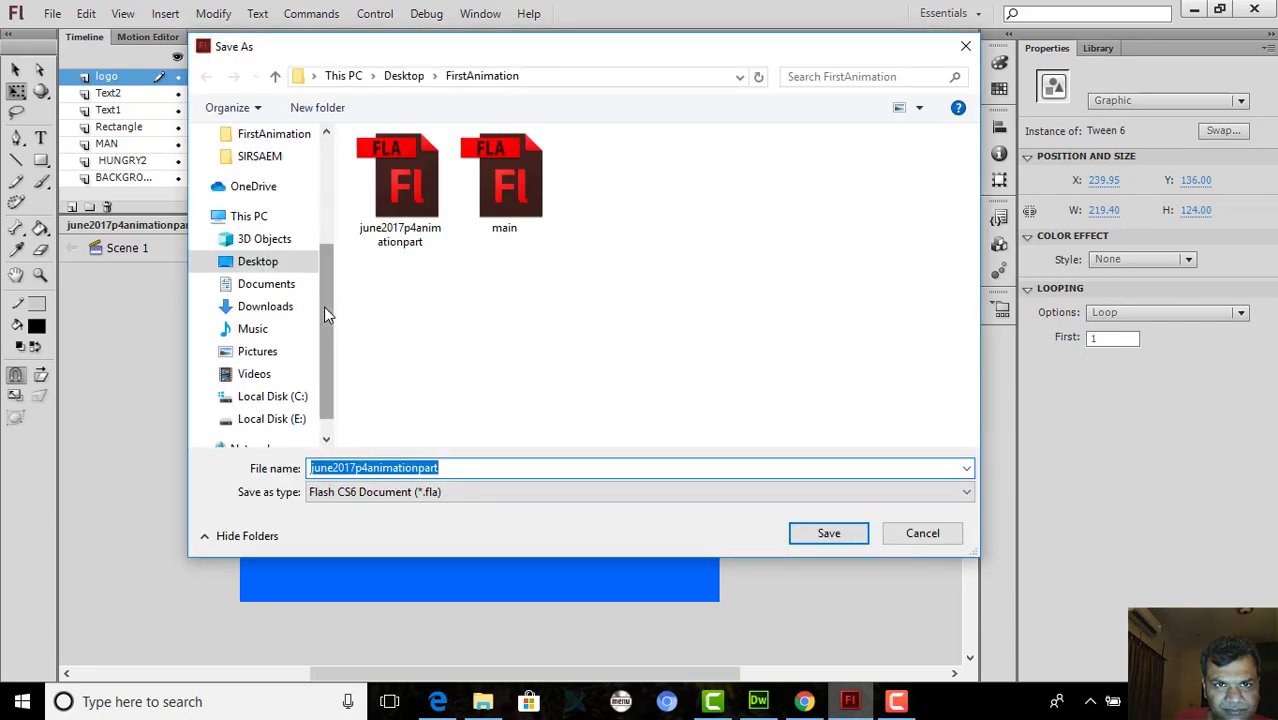
click(901, 533)
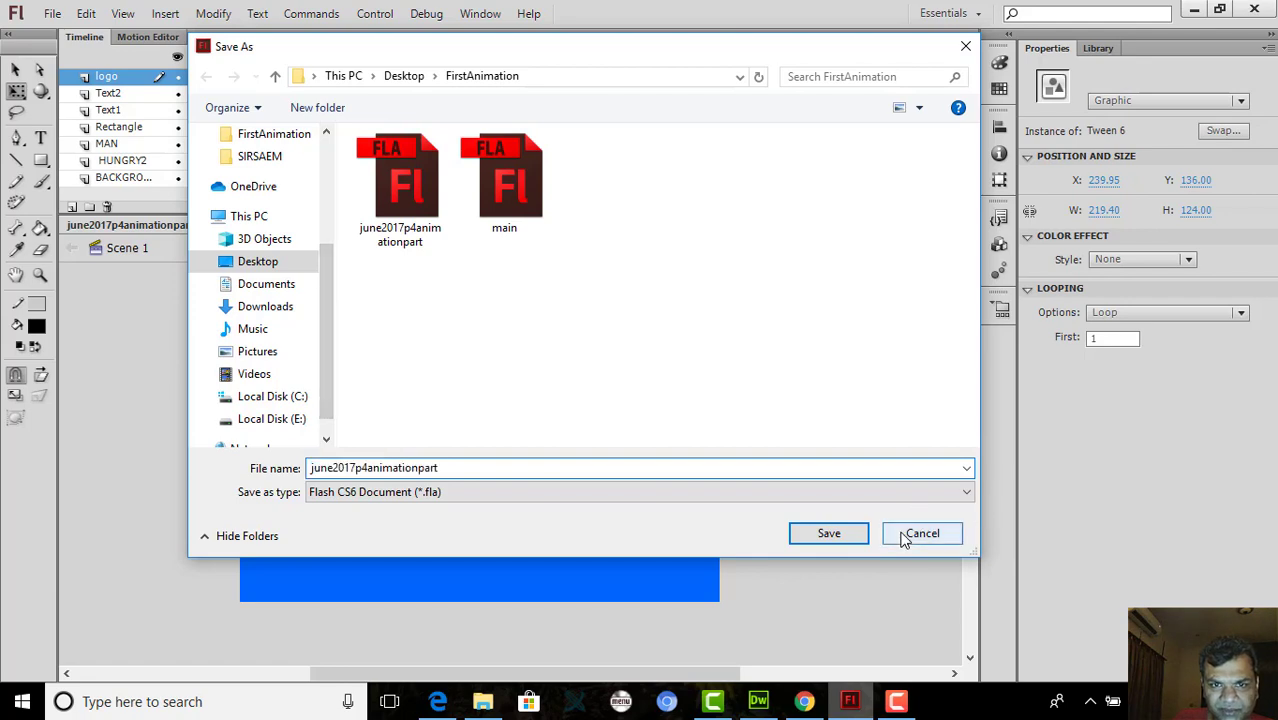
Switch to File Explorer and open the FirstAnimation folder on the Desktop to find the published animation
click(481, 703)
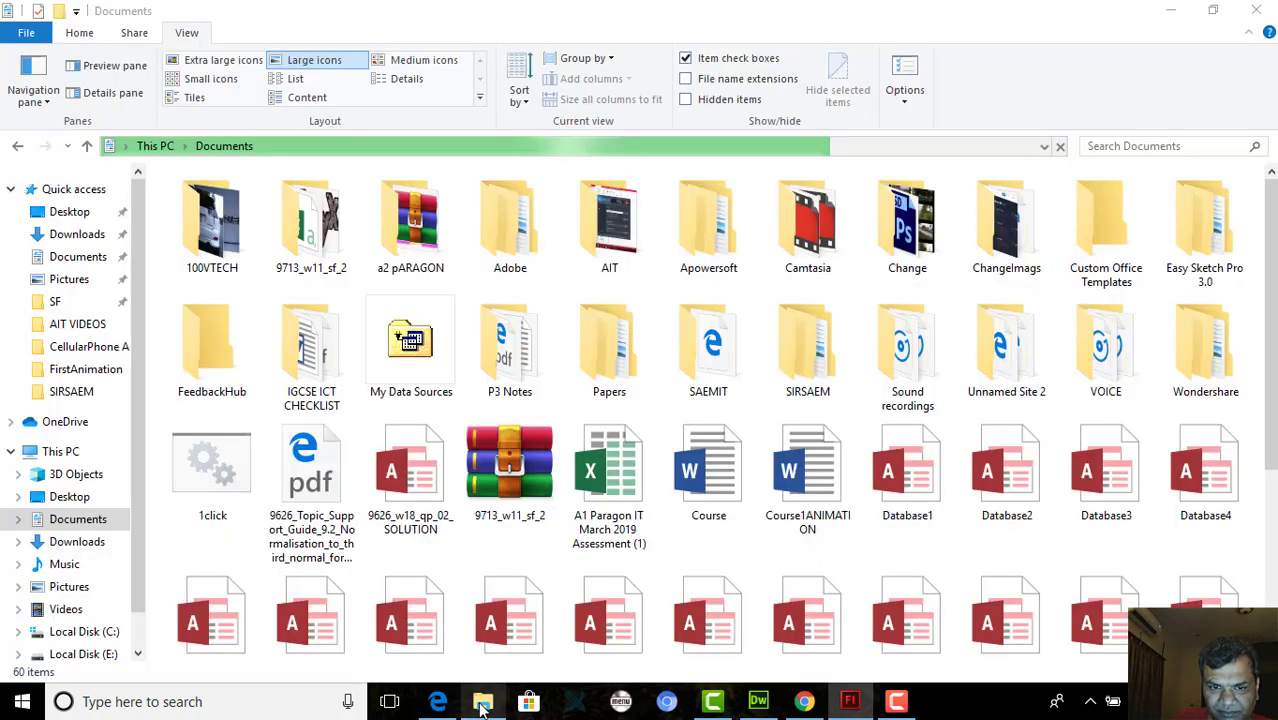
click(67, 497)
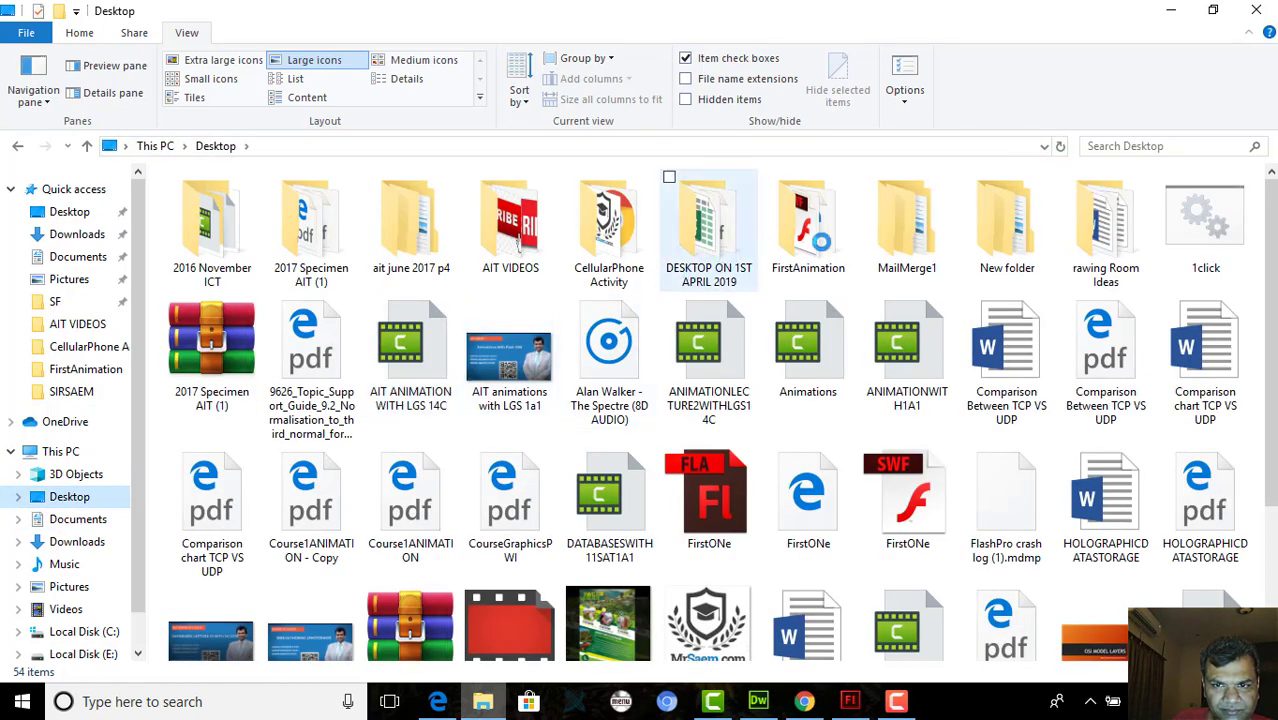
click(812, 232)
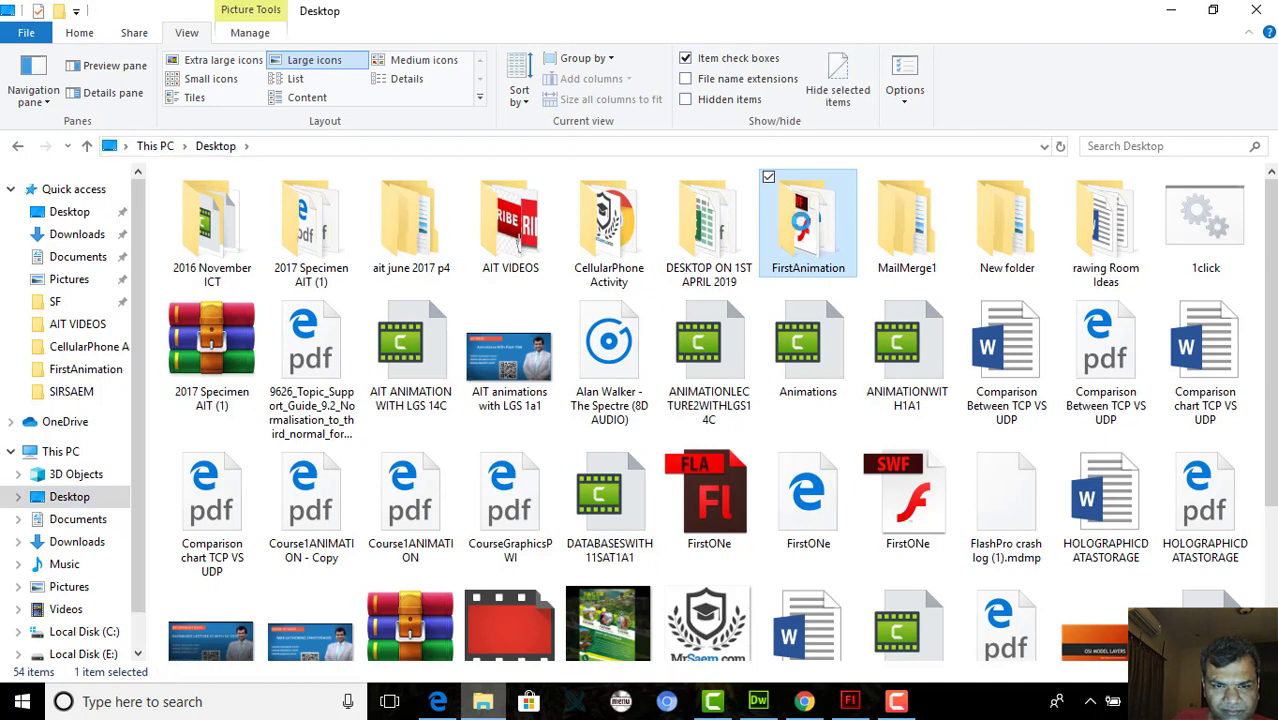
double_click(800, 225)
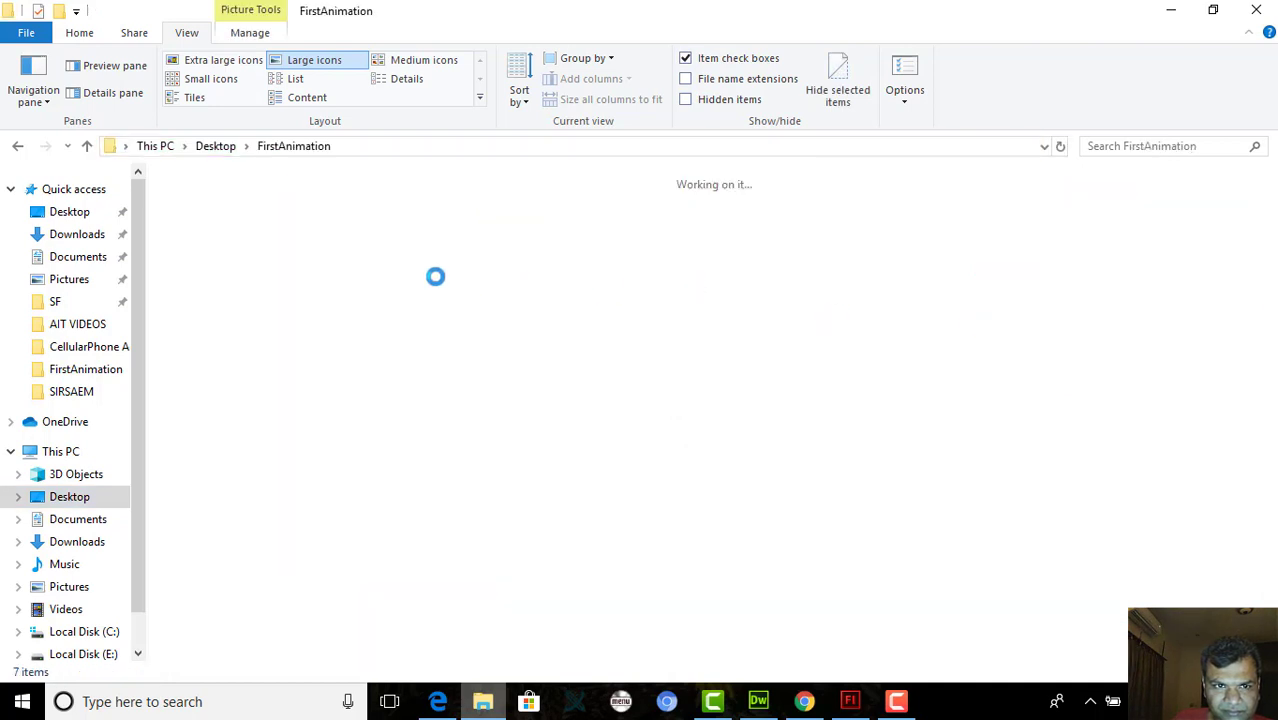